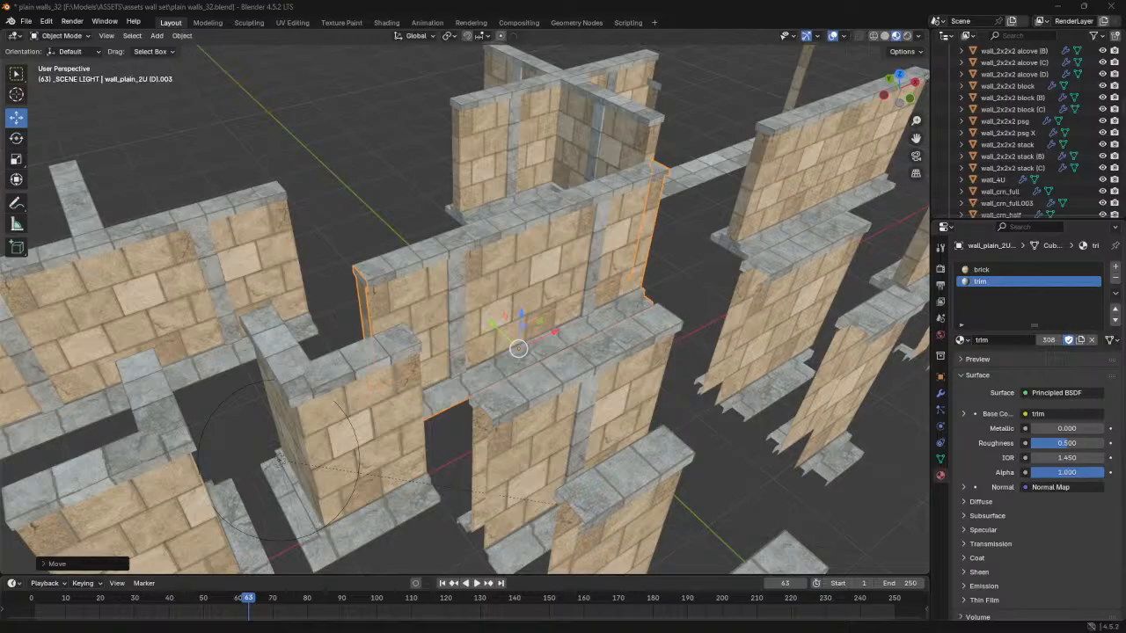
- Select the wall_4U wall and try moving it away from its separate end caps
middle_drag(525, 334, 493, 349)
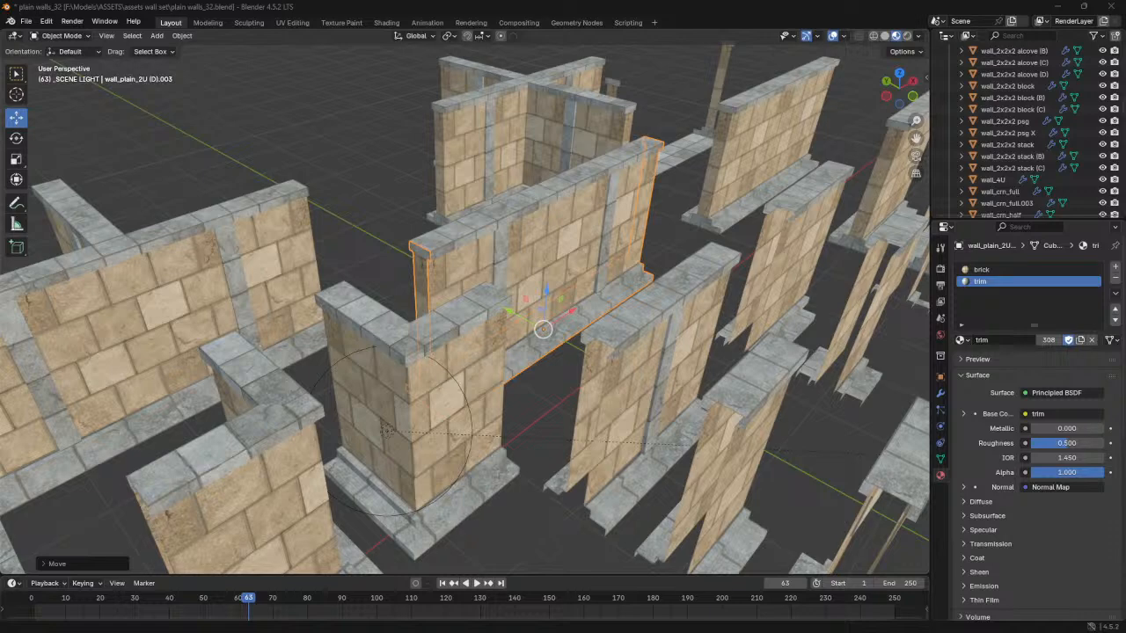
middle_drag(455, 407, 397, 376)
click(433, 281)
scroll(433, 281, up, 1)
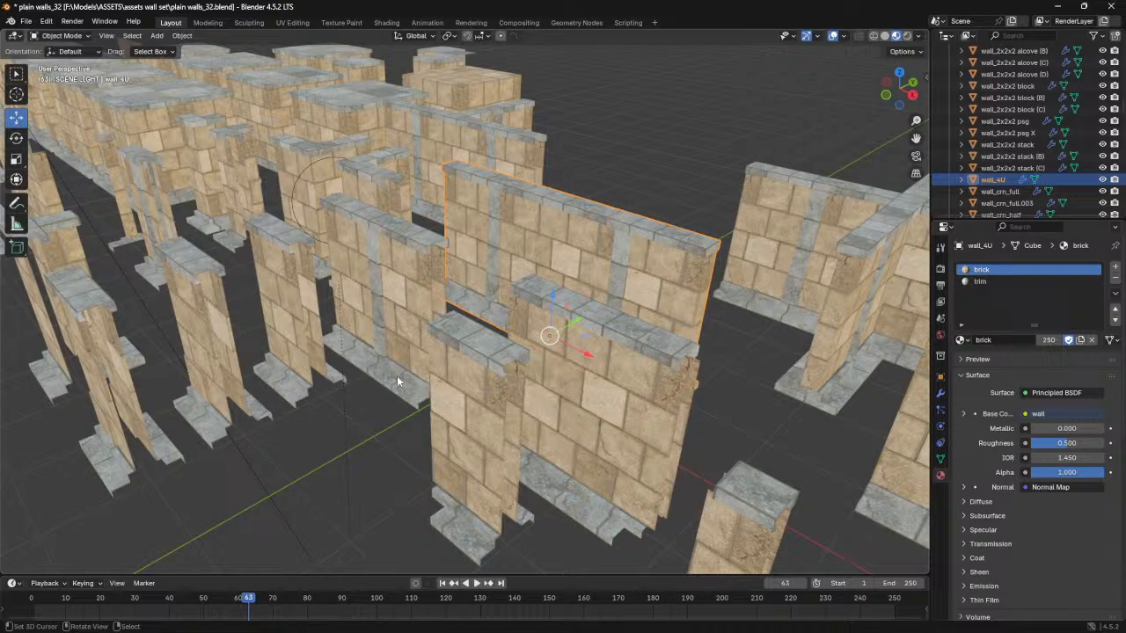
middle_drag(397, 375, 362, 415)
mouse_move(513, 379)
middle_down()
mouse_move(475, 343)
mouse_move(436, 330)
mouse_move(533, 348)
mouse_move(512, 364)
middle_up()
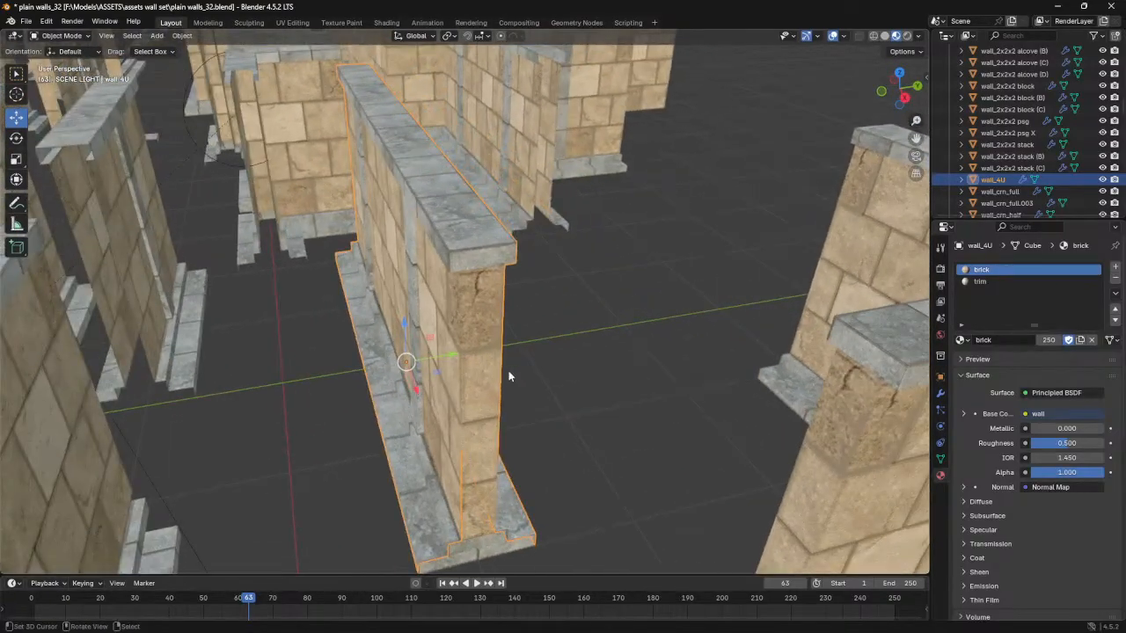
key(g)
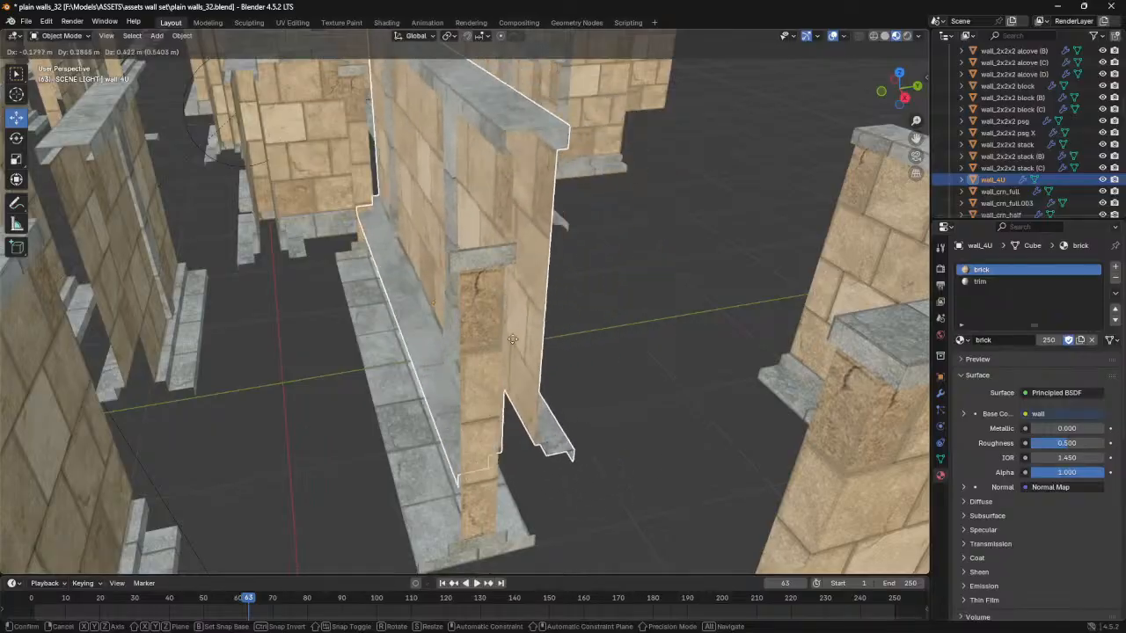
key(Escape)
- Examine the hollow open end of the neighbouring plain wall and the other wall pieces in the set
middle_drag(284, 387, 454, 362)
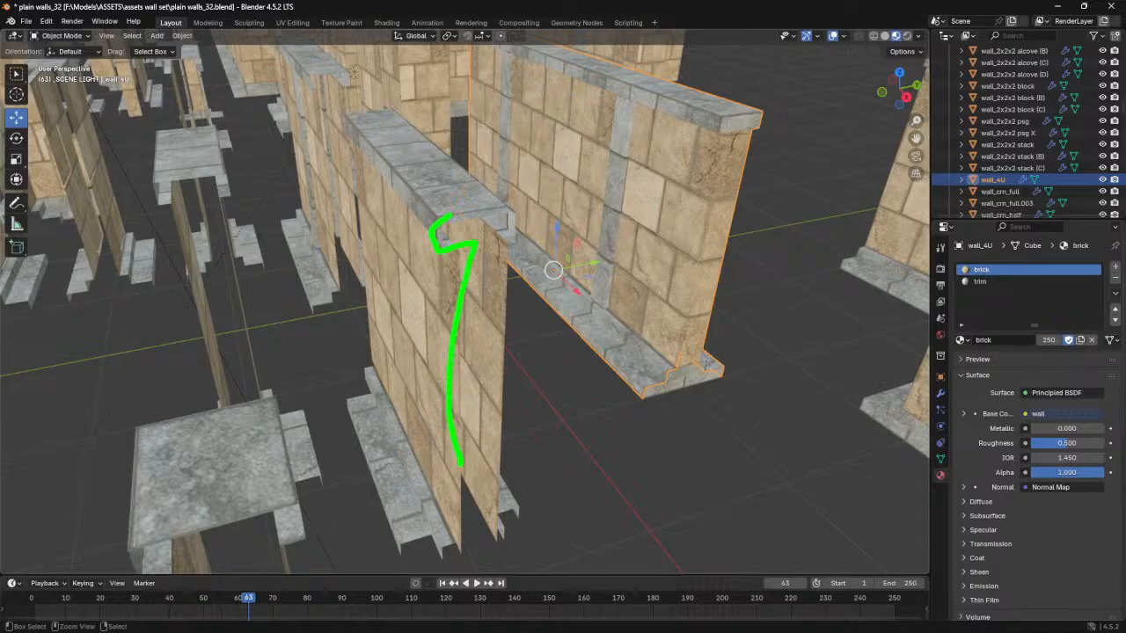
key(Escape)
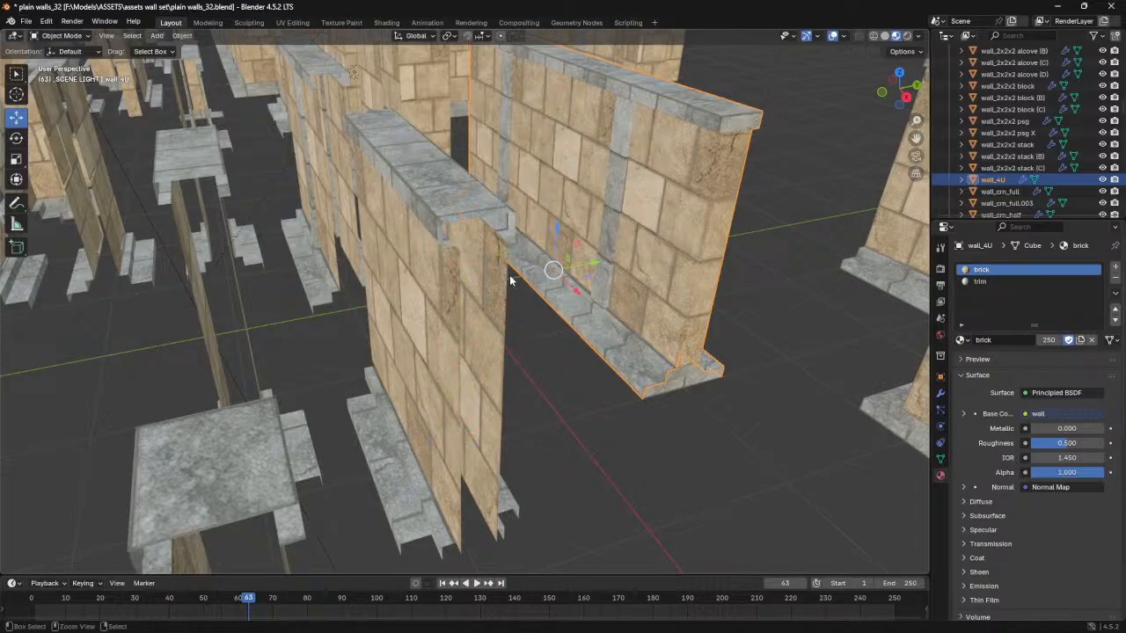
middle_drag(531, 327, 365, 325)
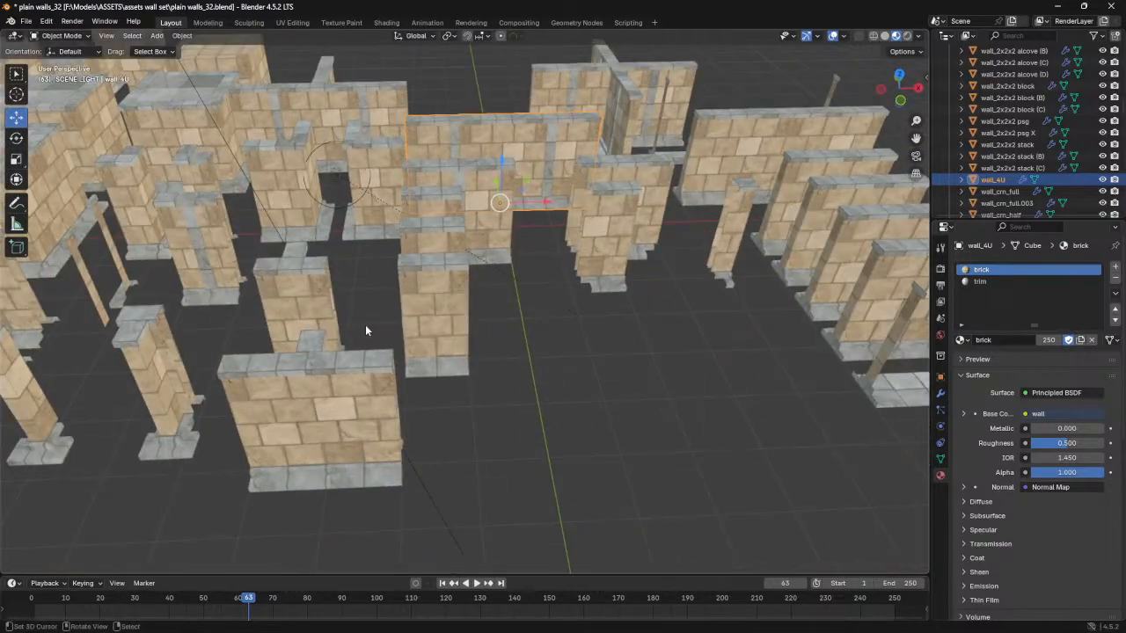
middle_drag(353, 252, 509, 293)
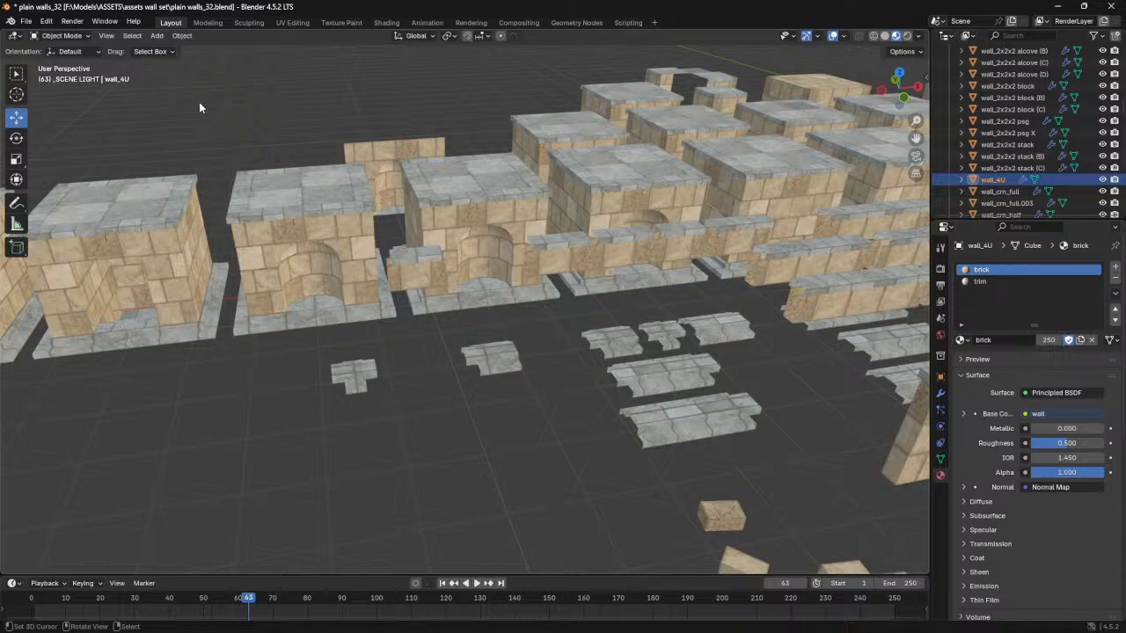
middle_drag(423, 224, 445, 222)
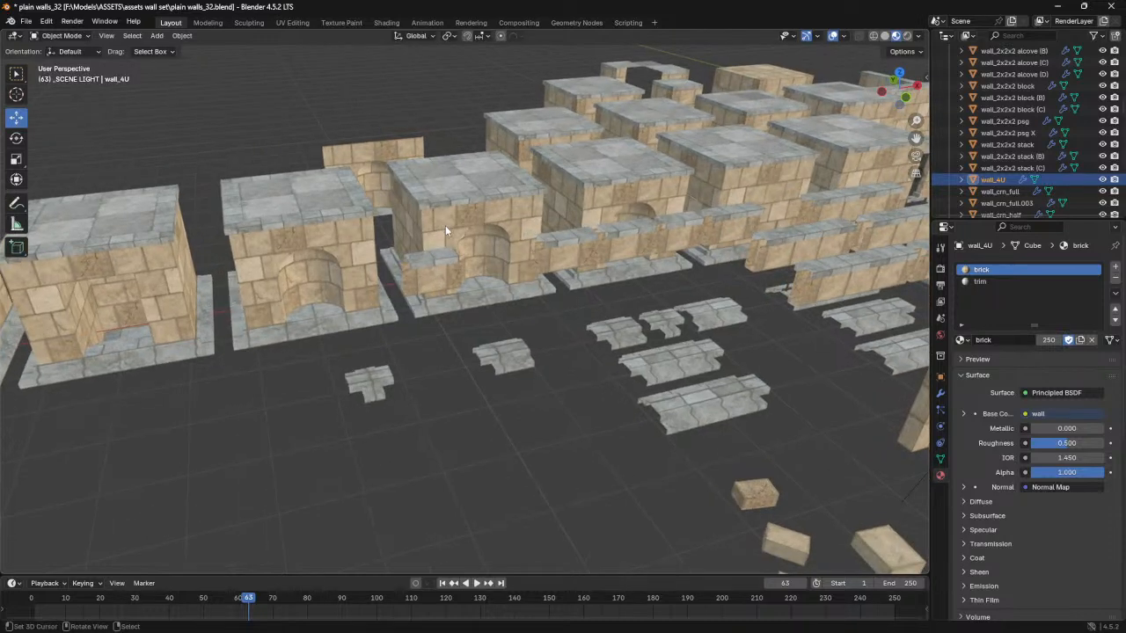
shift+middle_drag(274, 174, 348, 177)
- View the wall set's vertex colours in Vertex Paint mode with solid shading
click(80, 39)
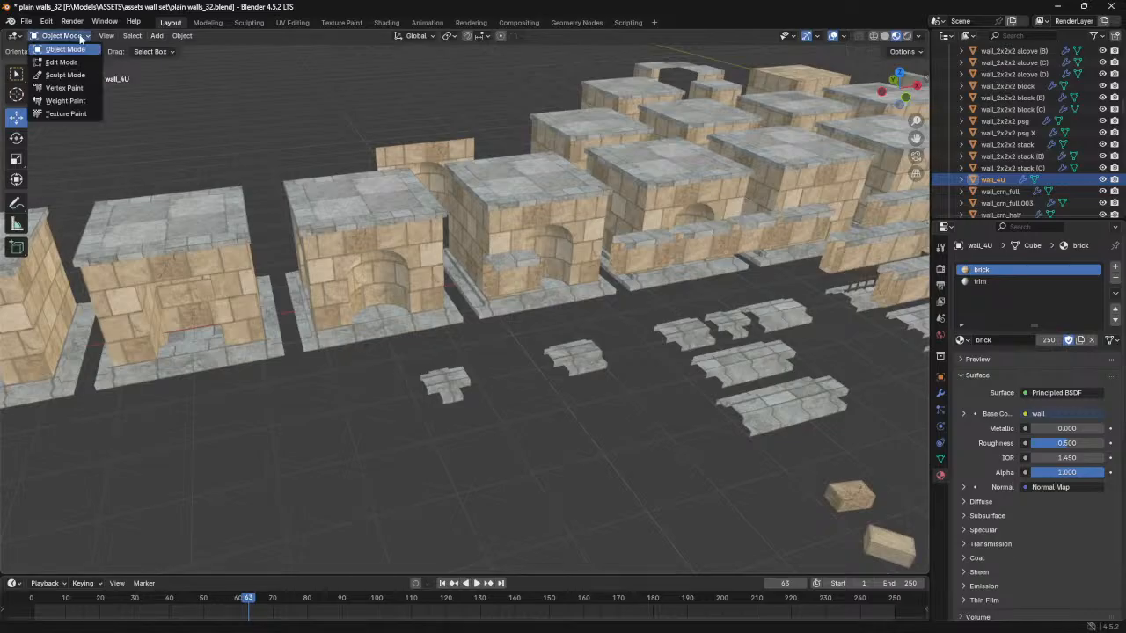
click(75, 89)
shift+middle_drag(278, 339, 438, 342)
click(884, 36)
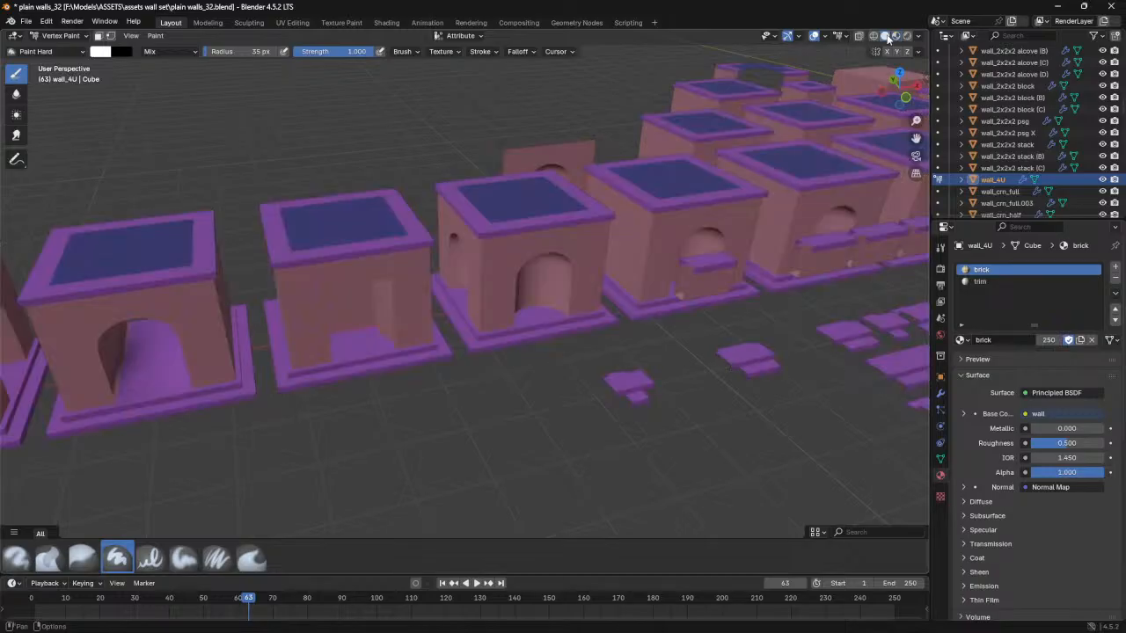
middle_drag(393, 392, 534, 301)
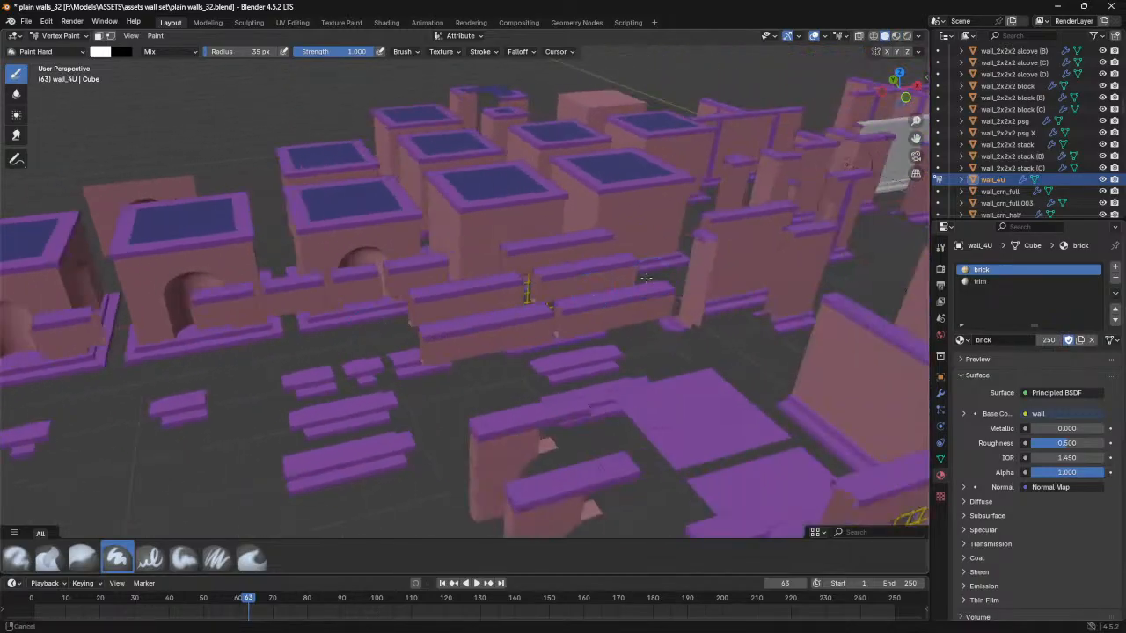
middle_drag(653, 277, 366, 299)
middle_drag(548, 282, 346, 323)
middle_drag(573, 304, 405, 291)
- Return to Object Mode and switch the viewport back to Material Preview shading
click(46, 51)
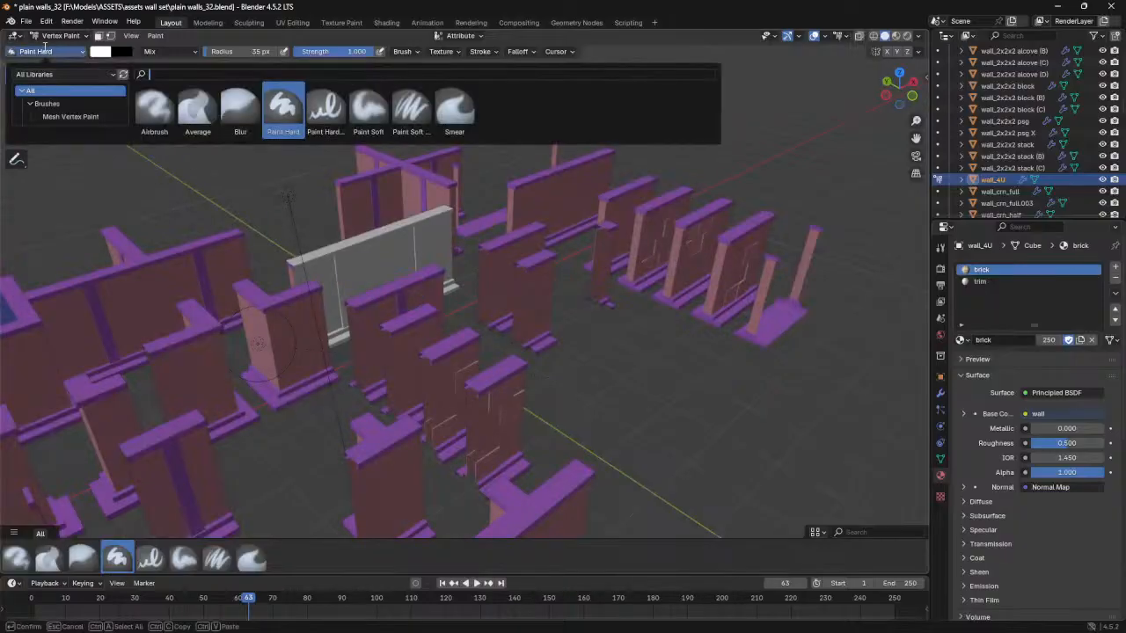
click(60, 35)
click(58, 48)
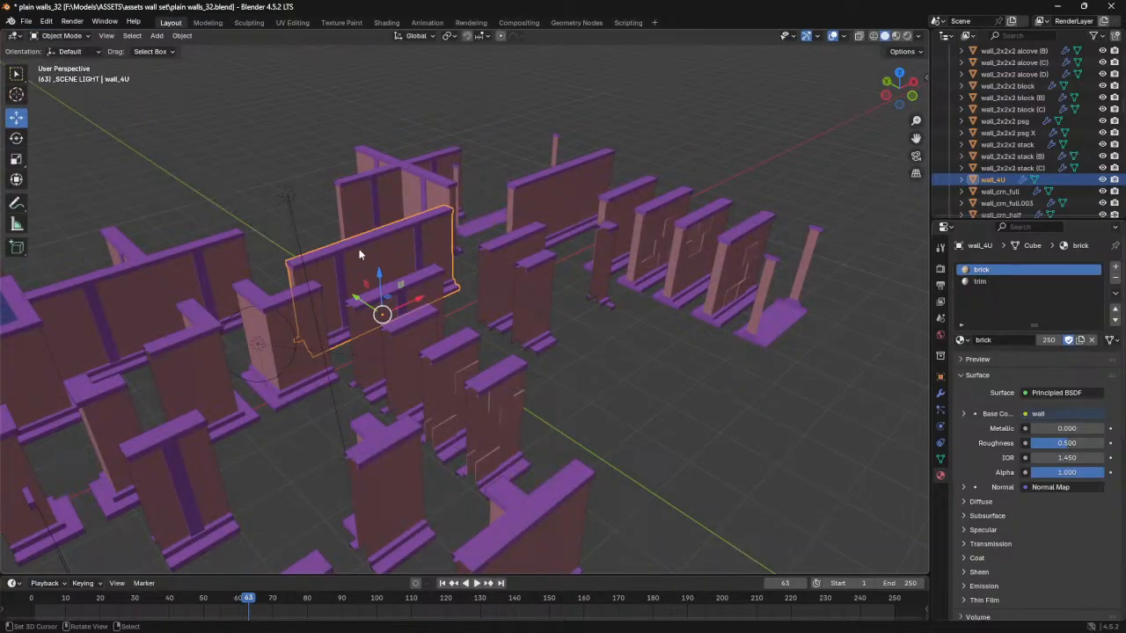
middle_drag(286, 219, 419, 289)
click(895, 36)
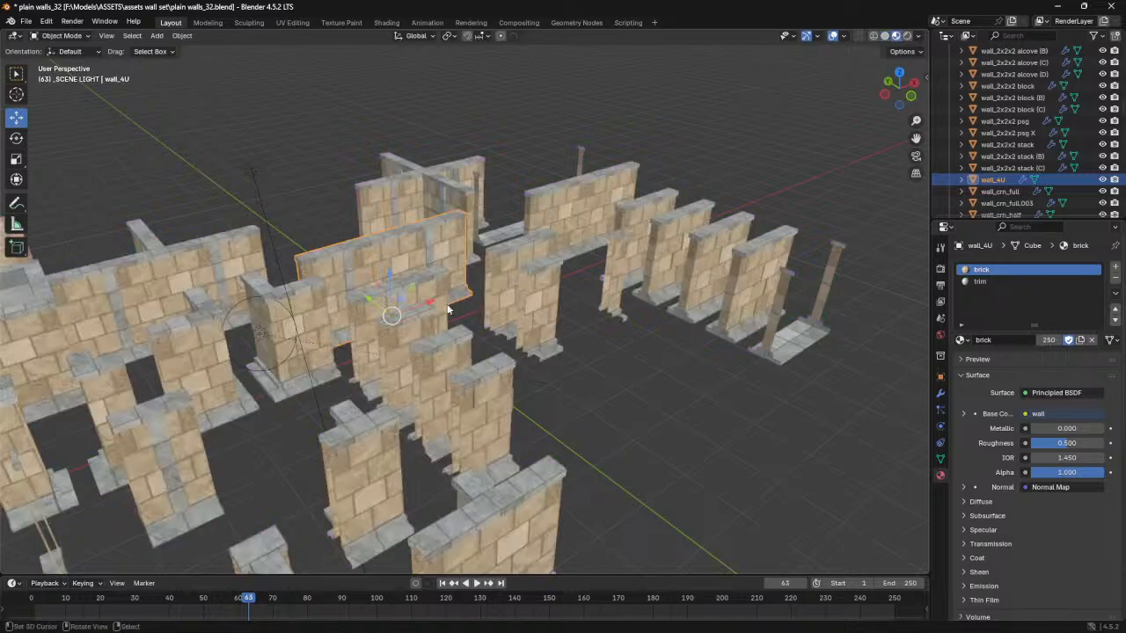
- Select the end caps together with the wall_4U wall and join them into one object
mouse_move(394, 343)
middle_down()
mouse_move(385, 365)
mouse_move(356, 378)
middle_up()
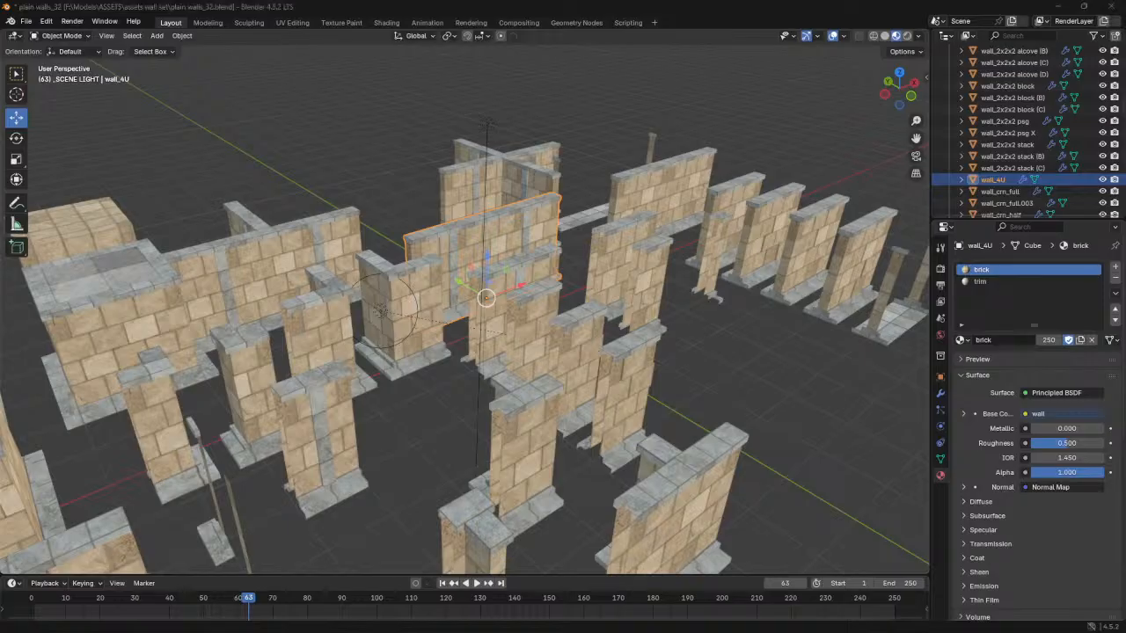
middle_drag(430, 322, 451, 339)
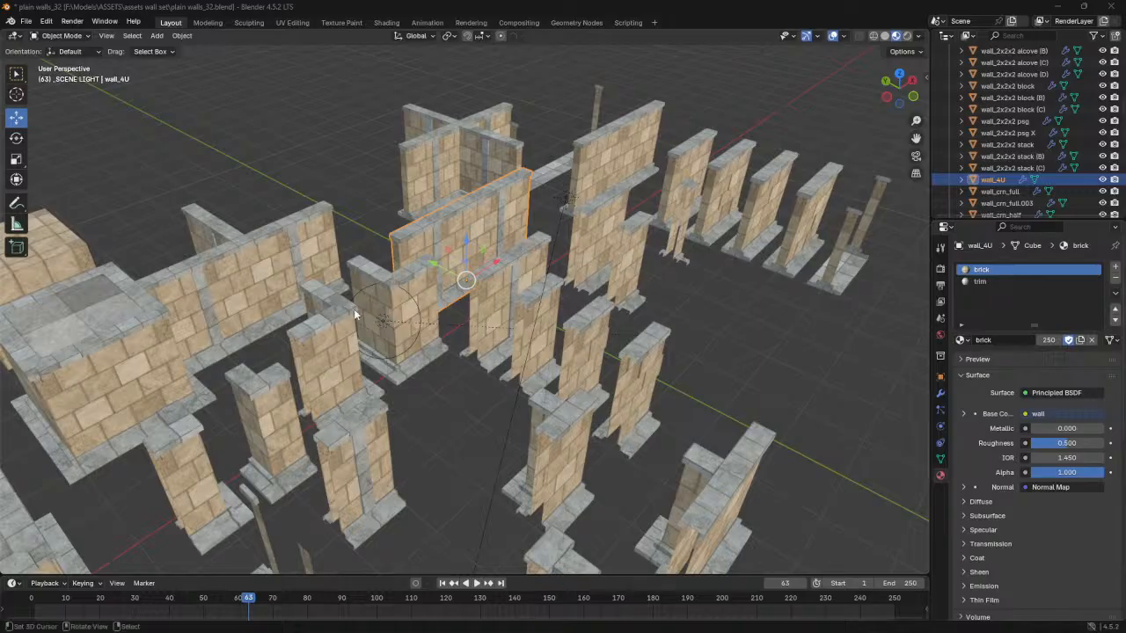
mouse_move(324, 270)
middle_down()
mouse_move(366, 301)
mouse_move(416, 270)
mouse_move(487, 270)
mouse_move(458, 321)
mouse_move(663, 184)
mouse_move(526, 277)
mouse_move(466, 269)
mouse_move(492, 301)
mouse_move(635, 303)
mouse_move(338, 258)
middle_up()
scroll(366, 301, up, 3)
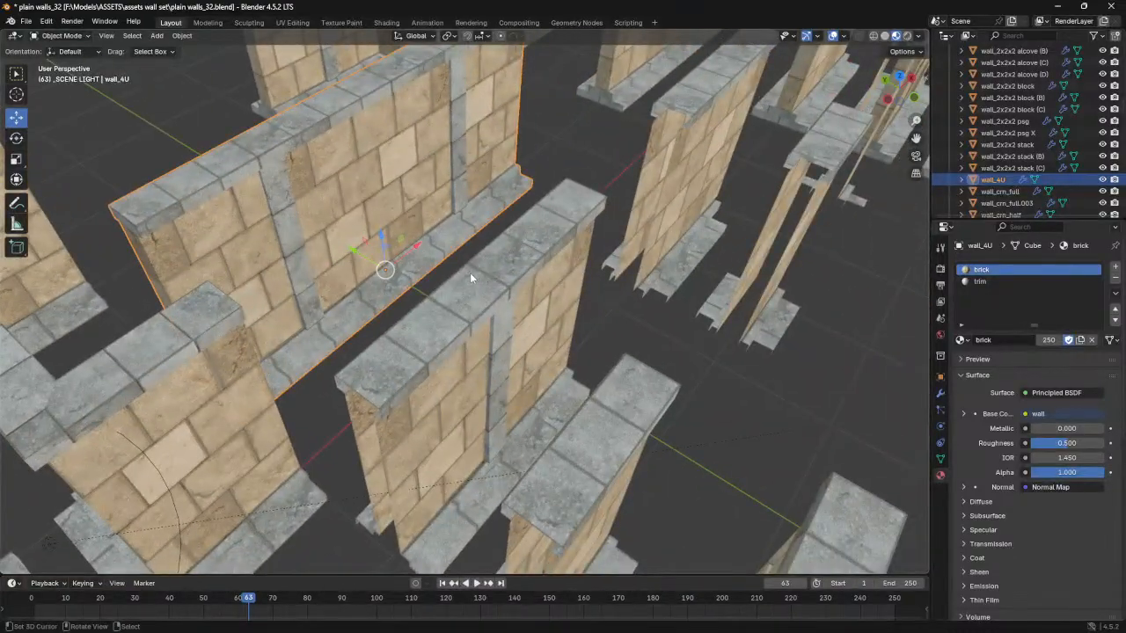
middle_drag(472, 282, 451, 330)
click(451, 330)
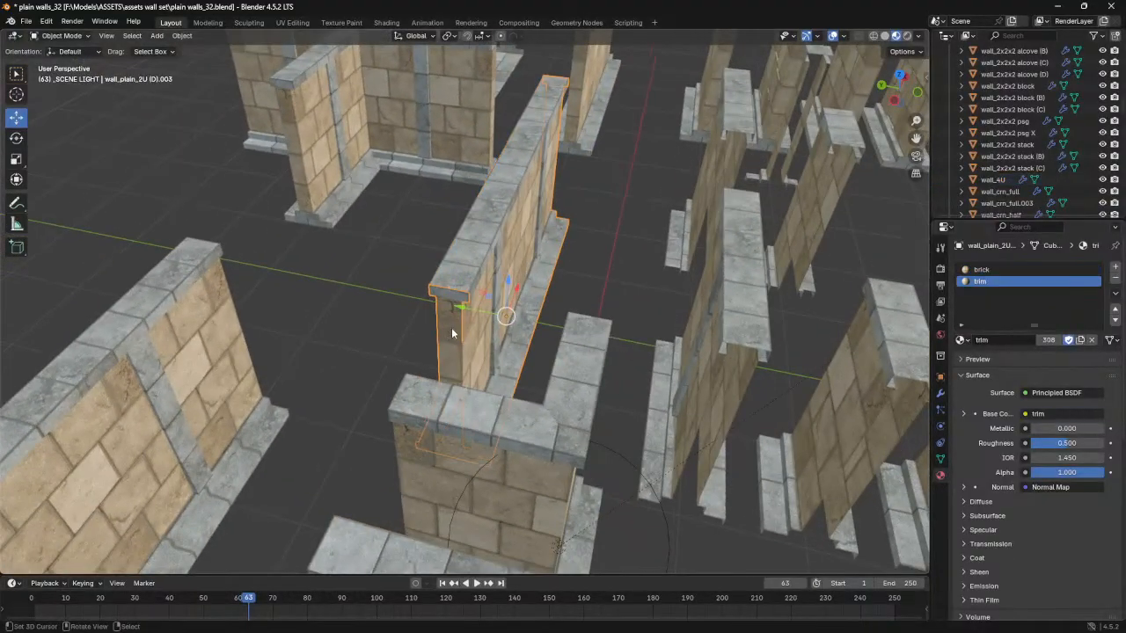
click(490, 227)
middle_drag(490, 227, 517, 257)
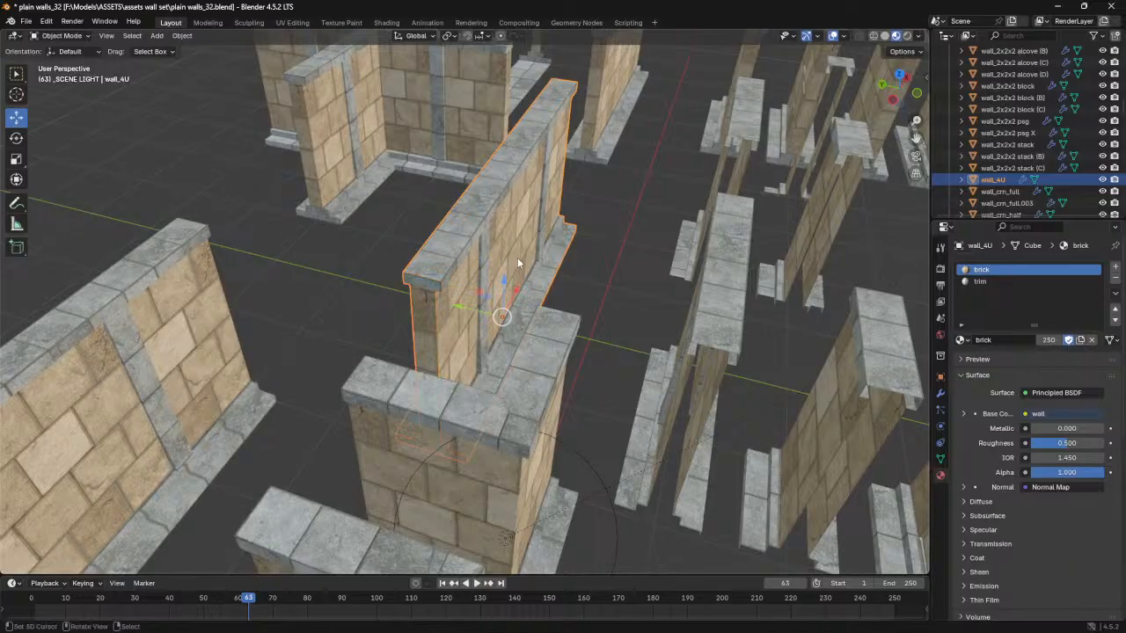
scroll(512, 272, up, 3)
scroll(512, 274, down, 4)
- Select the standalone end-cap piece wall_plain_2U (D).001 beside the row of walls and try moving it
middle_drag(512, 274, 625, 276)
click(698, 256)
middle_drag(697, 256, 602, 309)
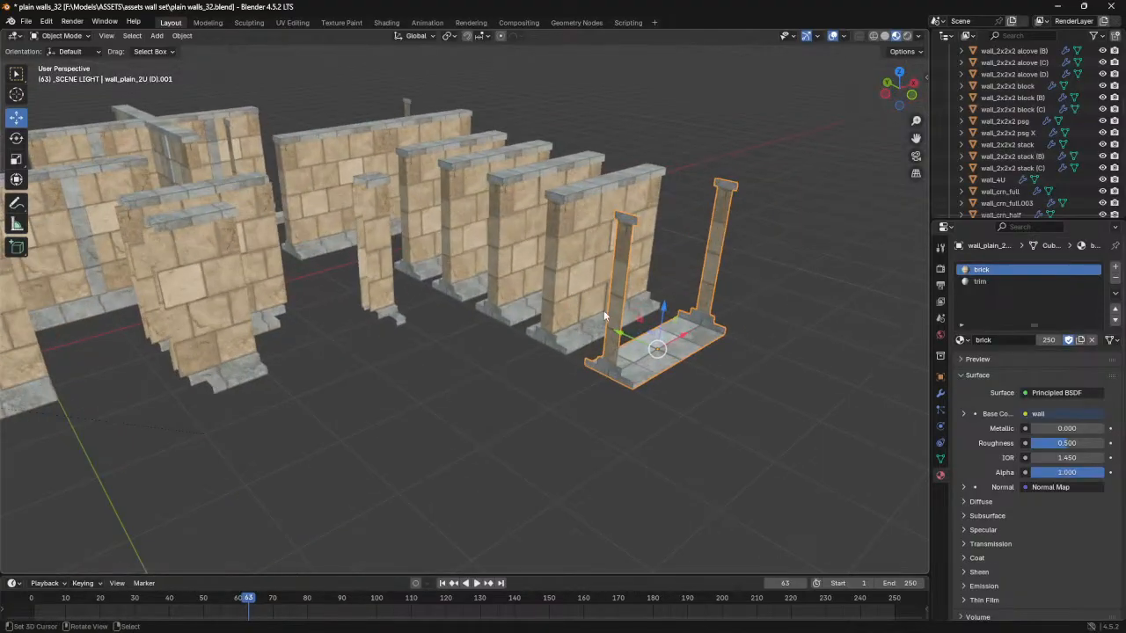
key(Tab)
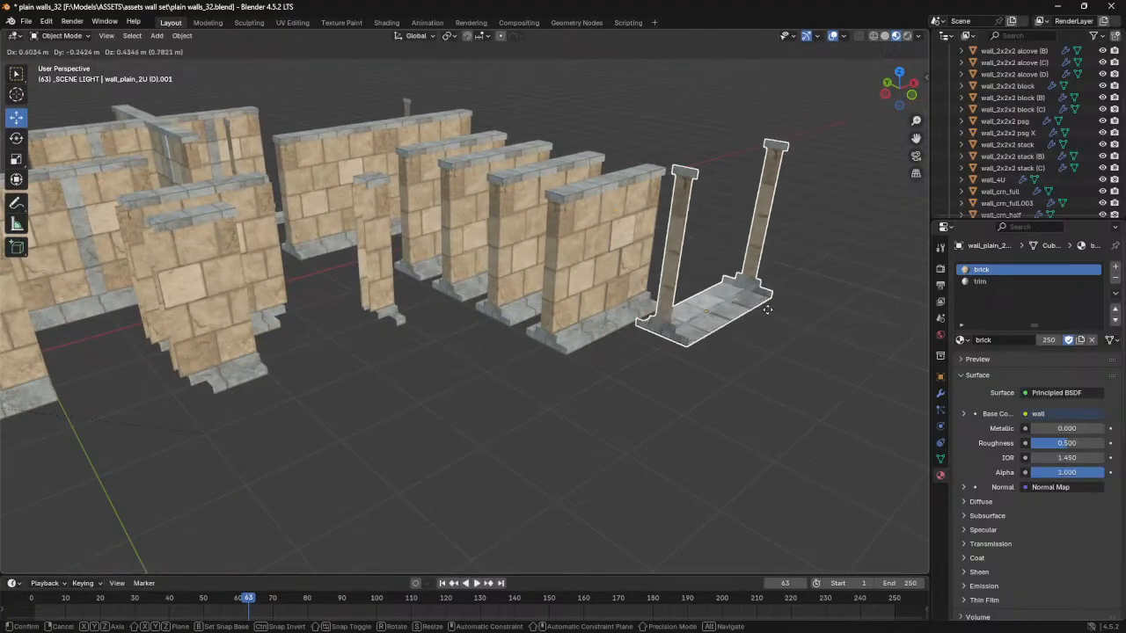
key(Tab)
- Examine the capped walls and the mesh of the standalone end-cap piece in Edit Mode
middle_drag(523, 271, 511, 375)
scroll(512, 377, up, 3)
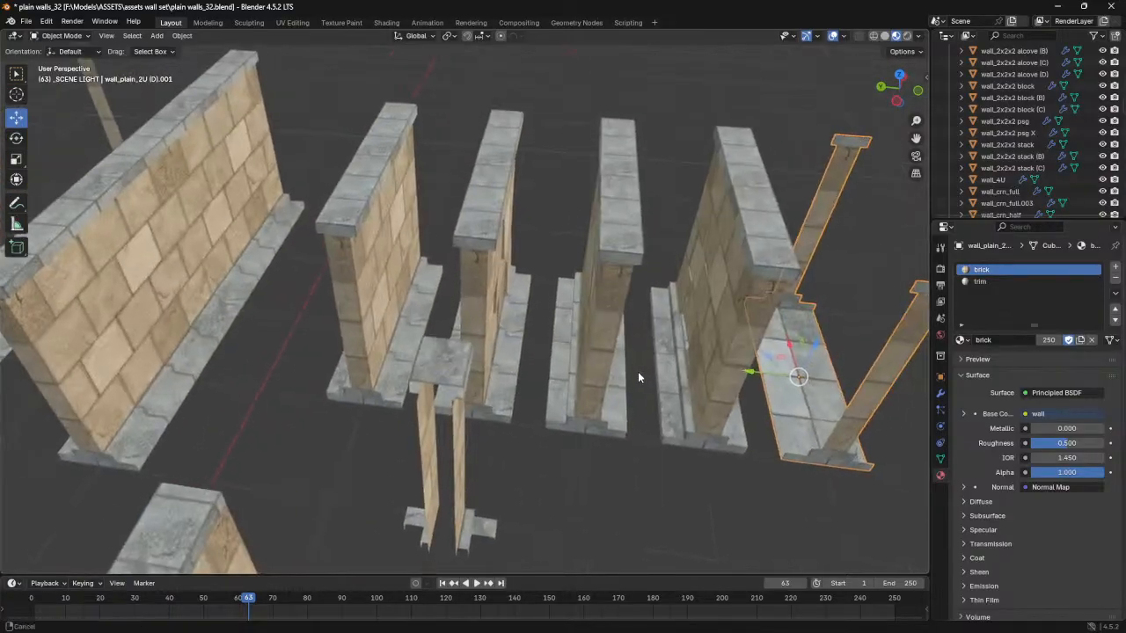
middle_drag(641, 373, 511, 338)
click(318, 200)
middle_drag(319, 199, 667, 311)
scroll(409, 301, up, 3)
scroll(409, 301, down, 3)
click(795, 322)
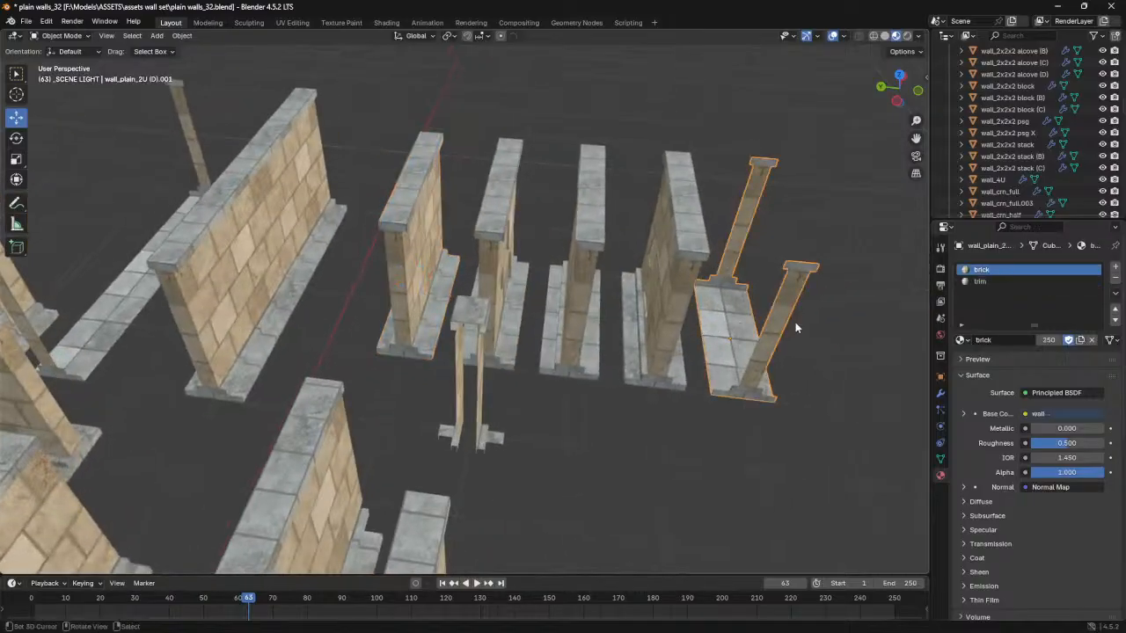
key(Tab)
key(a)
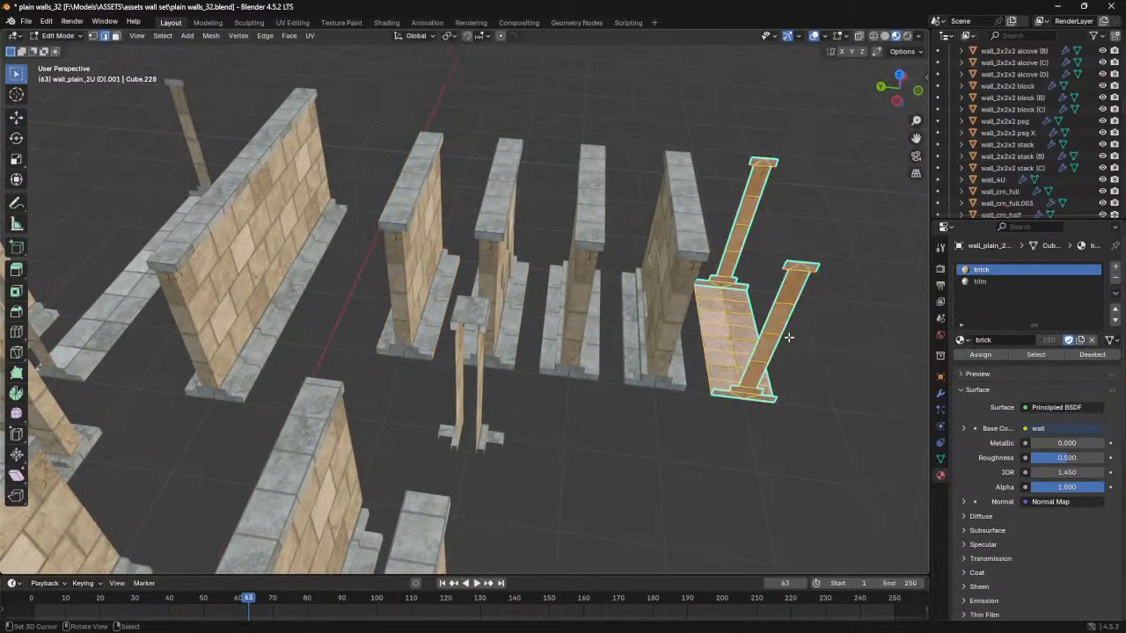
key(Tab)
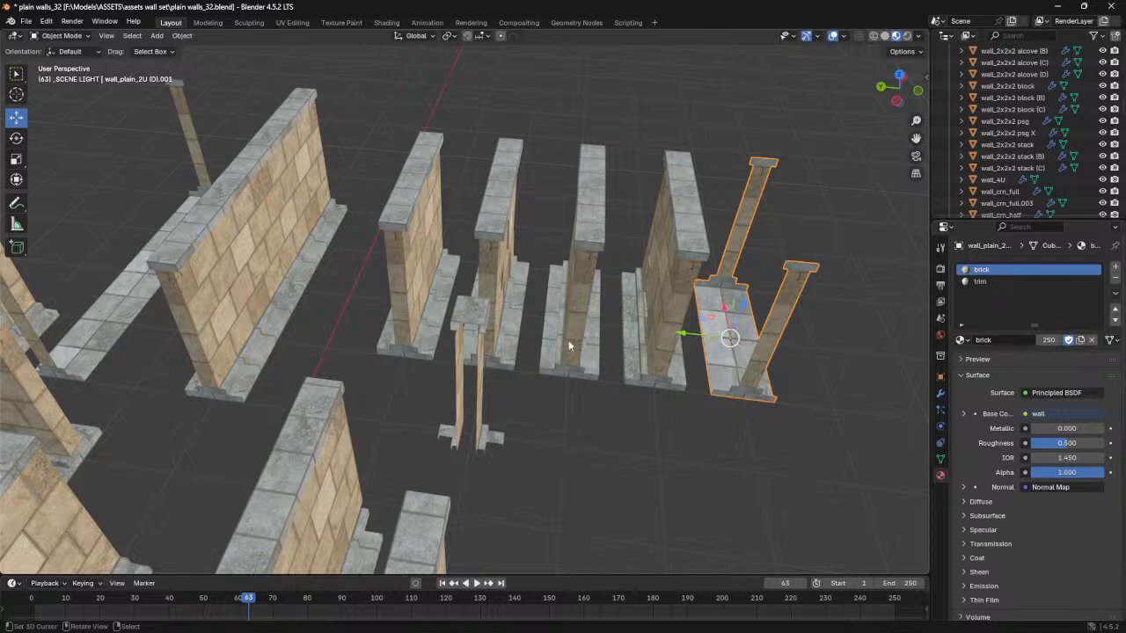
- Duplicate the standalone end-cap piece and move the copy onto the open ends of the wall_T_2U wall
shift+middle_drag(486, 316, 569, 320)
mouse_move(413, 311)
middle_down()
mouse_move(316, 322)
mouse_move(419, 265)
mouse_move(424, 276)
mouse_move(426, 251)
mouse_move(302, 255)
mouse_move(414, 313)
mouse_move(278, 310)
mouse_move(432, 321)
mouse_move(397, 322)
mouse_move(396, 310)
middle_up()
middle_drag(388, 372, 687, 244)
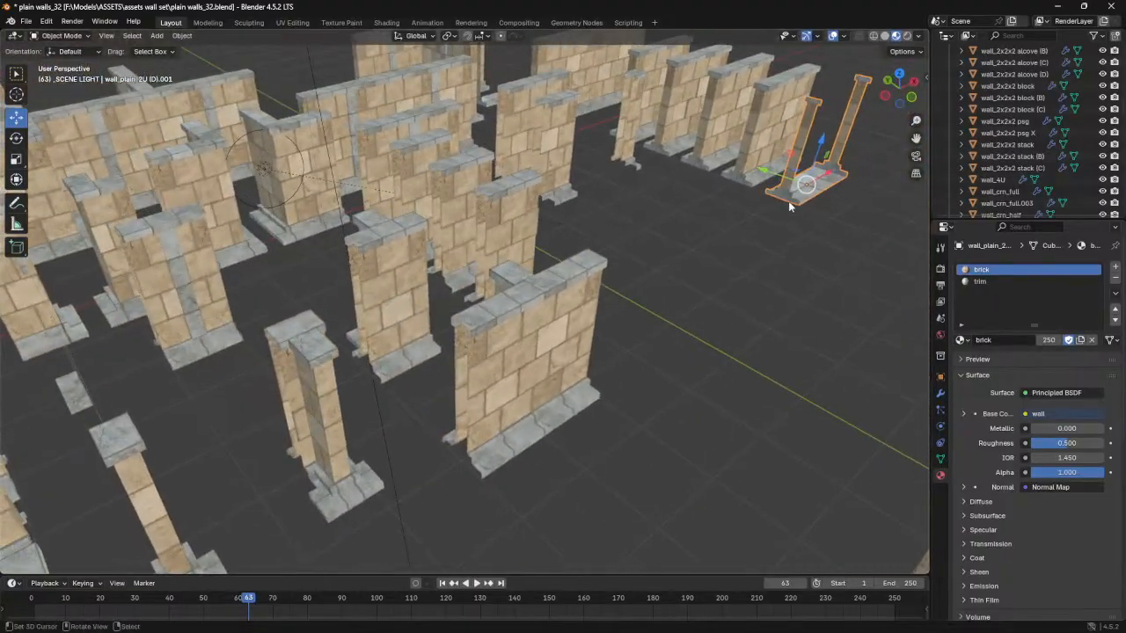
key(shift+d)
right_click(810, 159)
drag(824, 179, 485, 394)
scroll(484, 394, up, 5)
shift+middle_drag(489, 510, 487, 395)
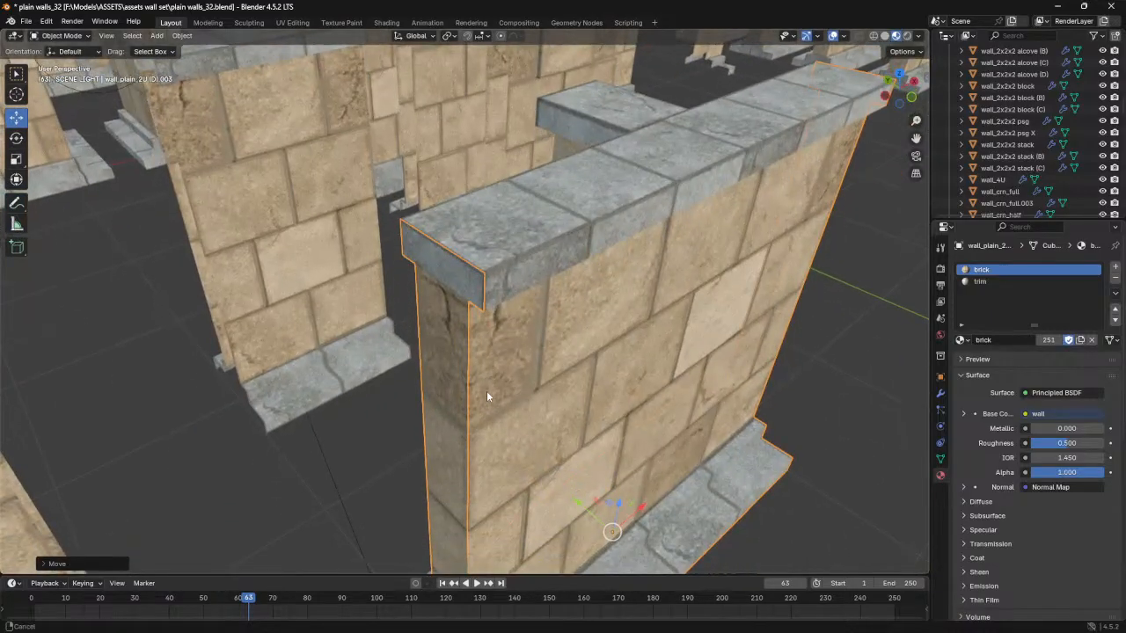
- Join the duplicated end caps into the wall_T_2U wall
click(516, 245)
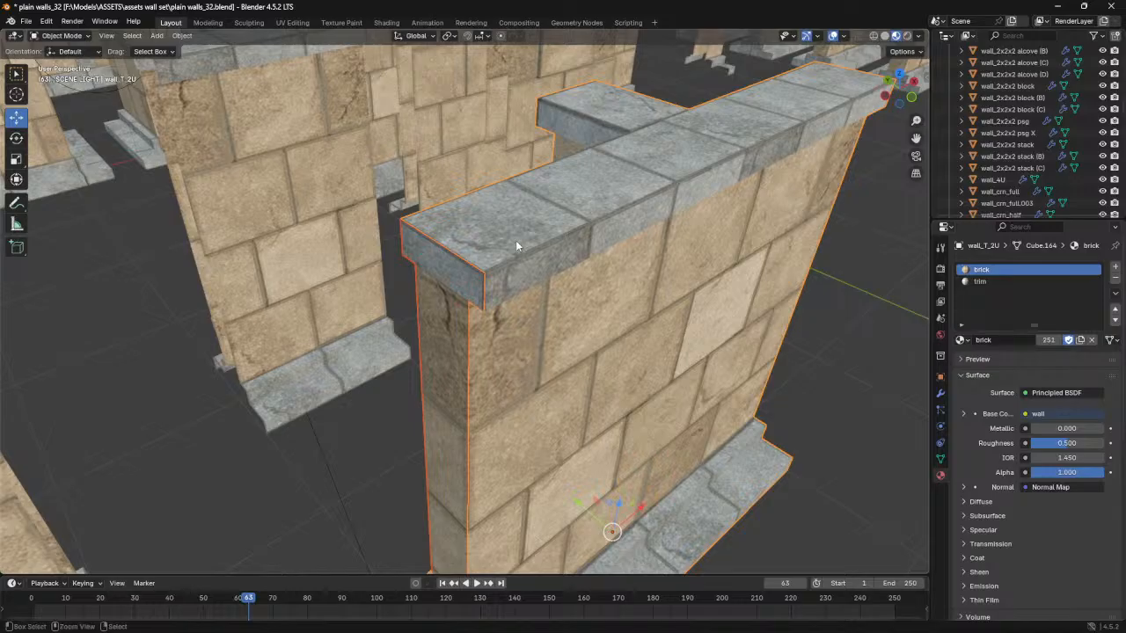
key(ctrl+j)
scroll(515, 244, down, 4)
middle_drag(515, 358, 509, 386)
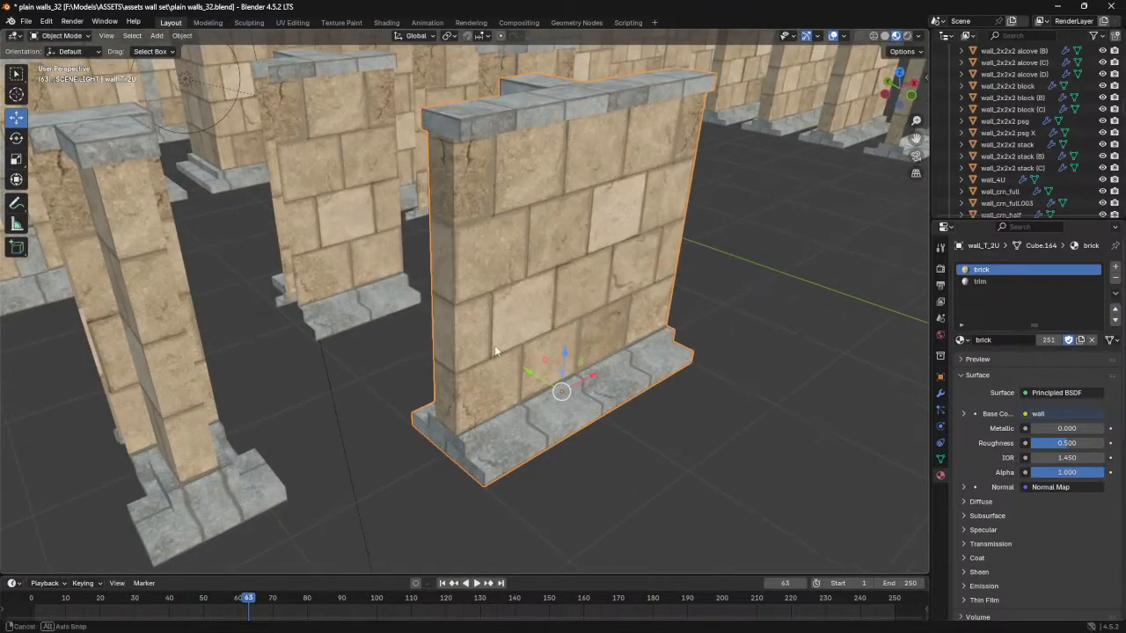
- Dissolve the horizontal edges across the narrow brick end faces on both ends of the wall_T_2U wall
key(Tab)
key(Tab)
click(560, 211)
key(Tab)
key(Tab)
click(564, 265)
key(Tab)
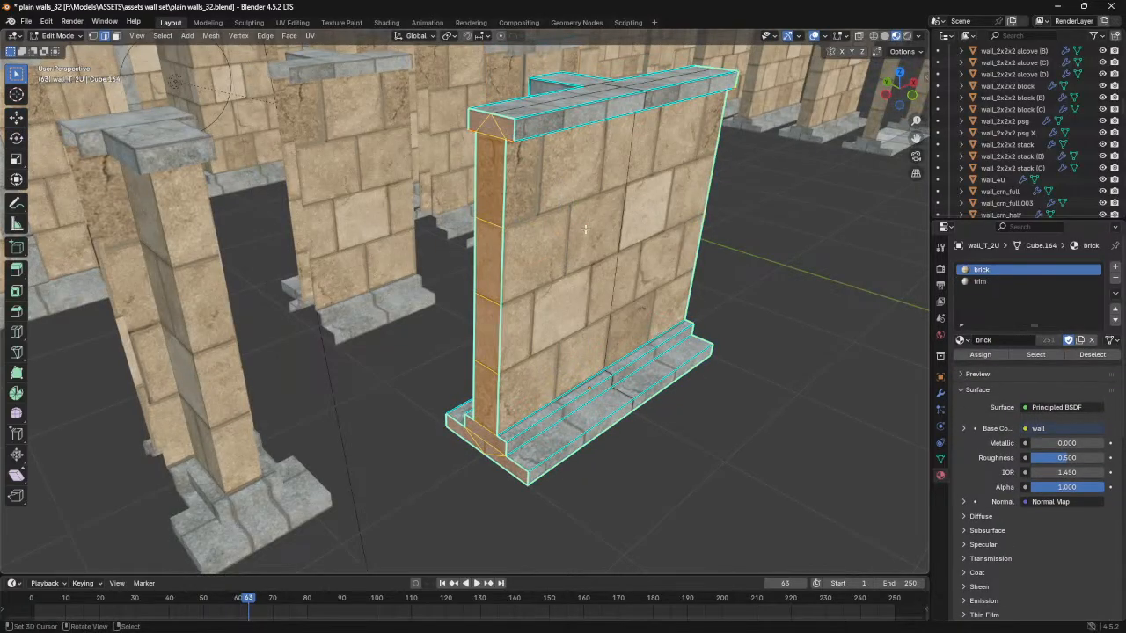
middle_drag(567, 430, 403, 236)
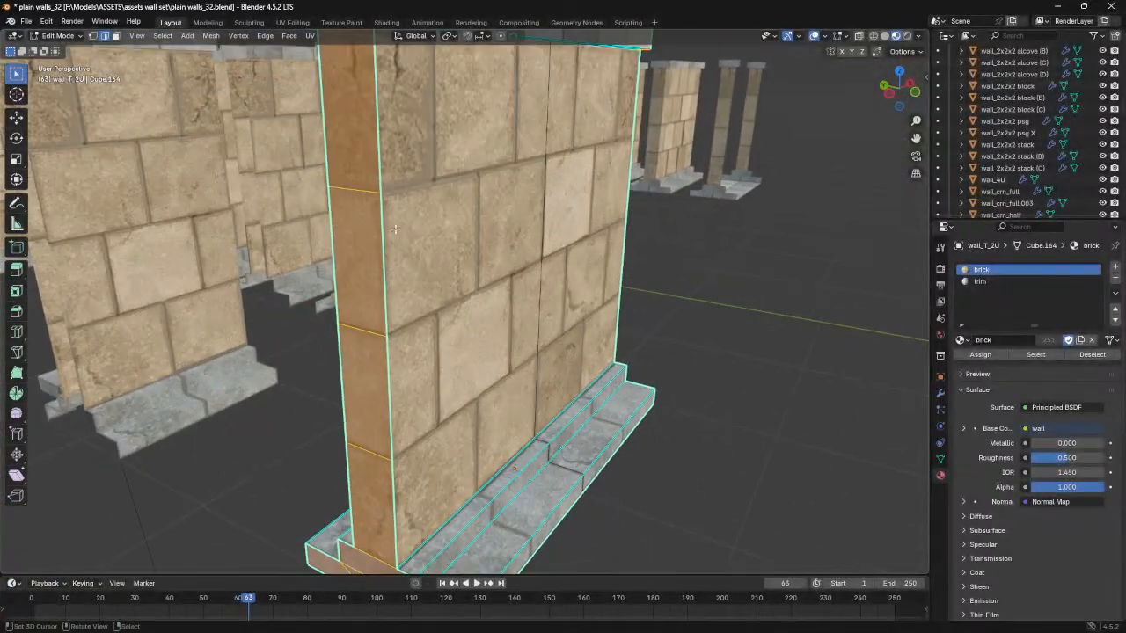
click(364, 192)
shift+click(366, 330)
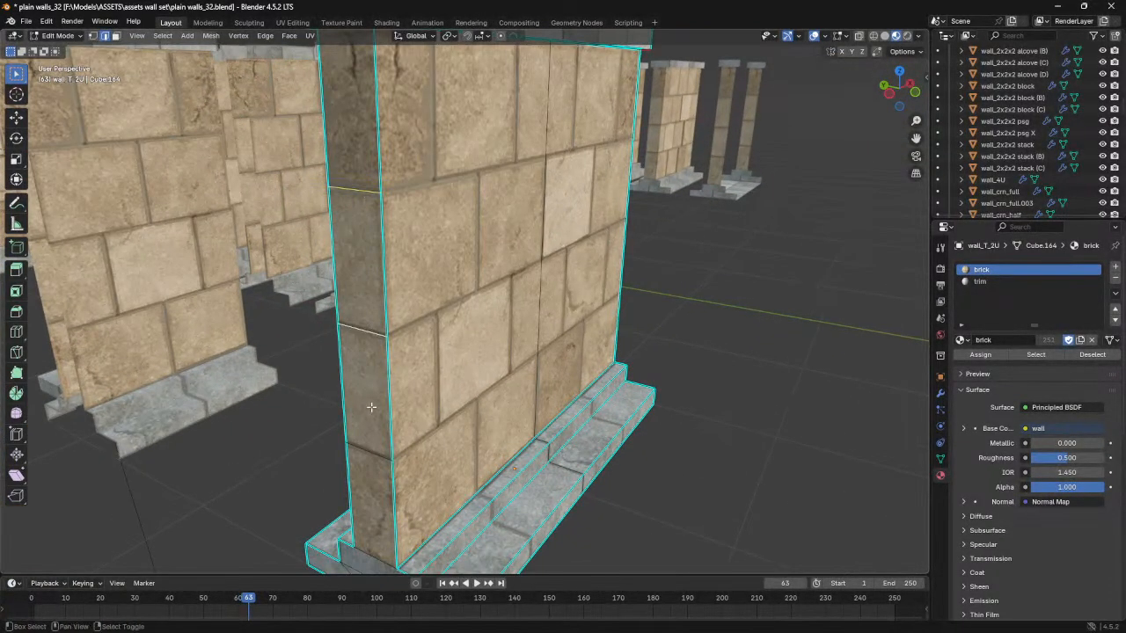
middle_drag(370, 438, 557, 183)
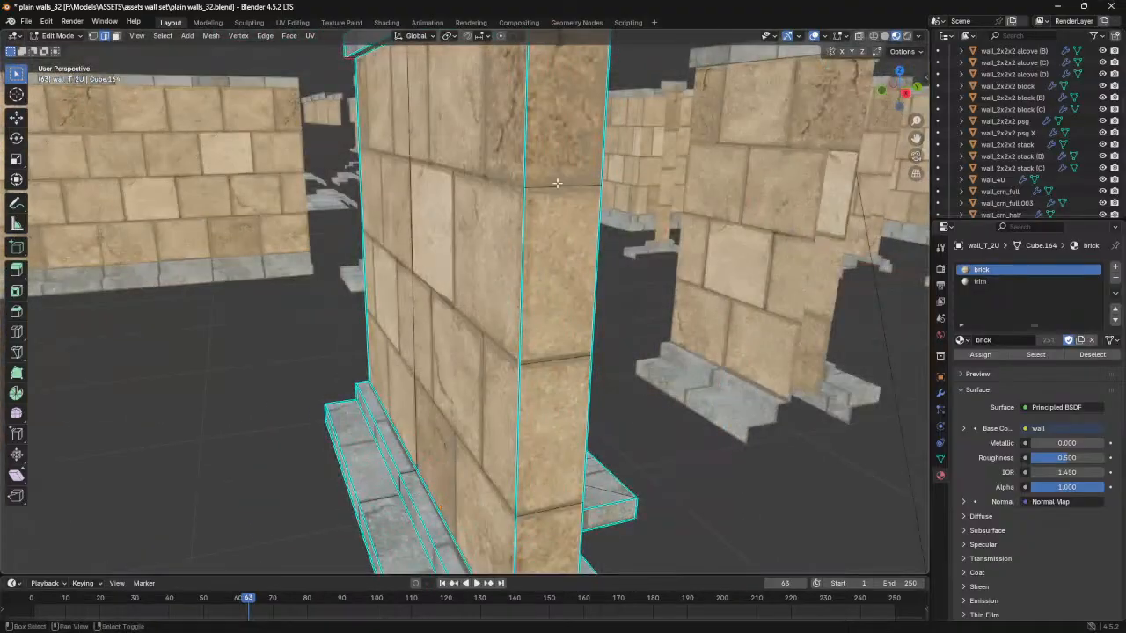
middle_drag(563, 508, 596, 376)
key(x)
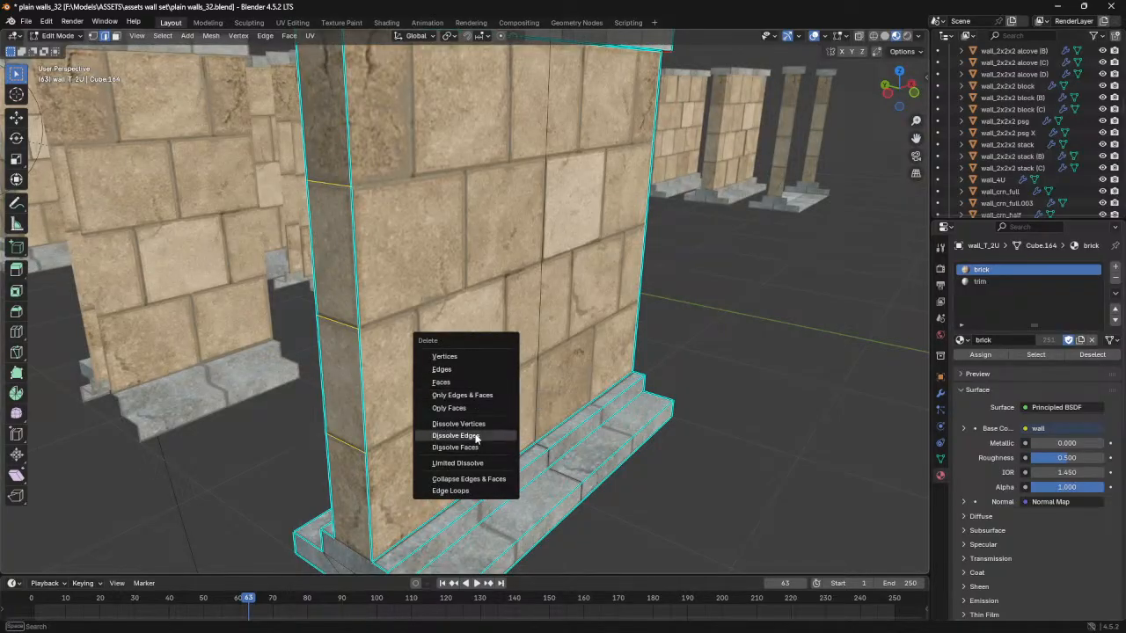
click(455, 436)
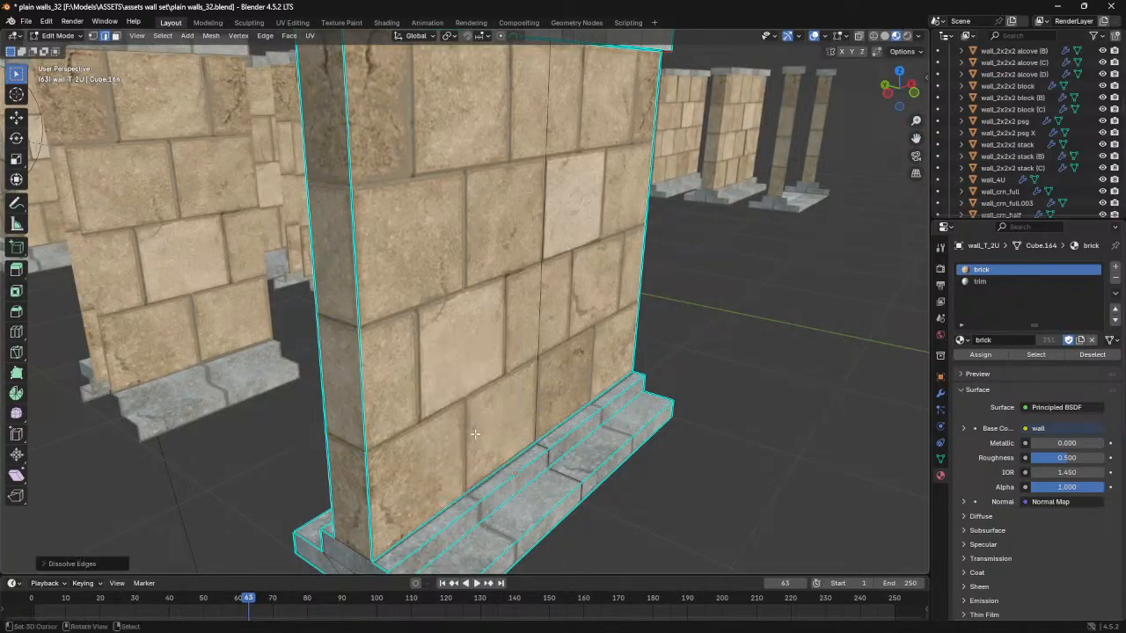
- Merge all vertices of the wall_T_2U mesh by distance to weld the end caps to the wall
middle_drag(404, 302, 531, 340)
key(a)
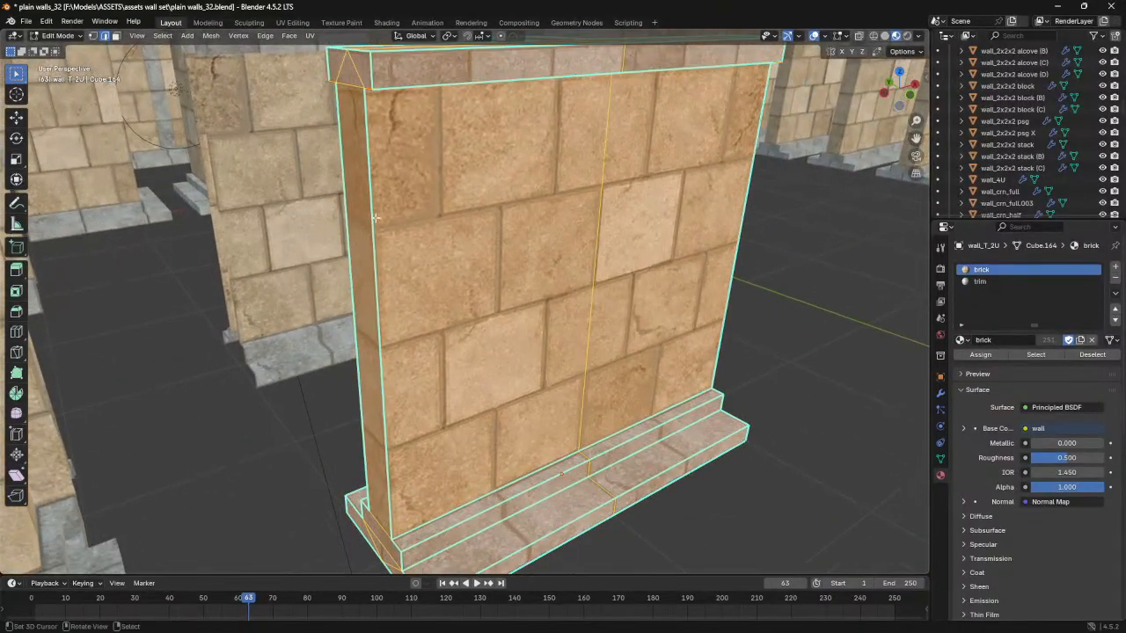
click(211, 35)
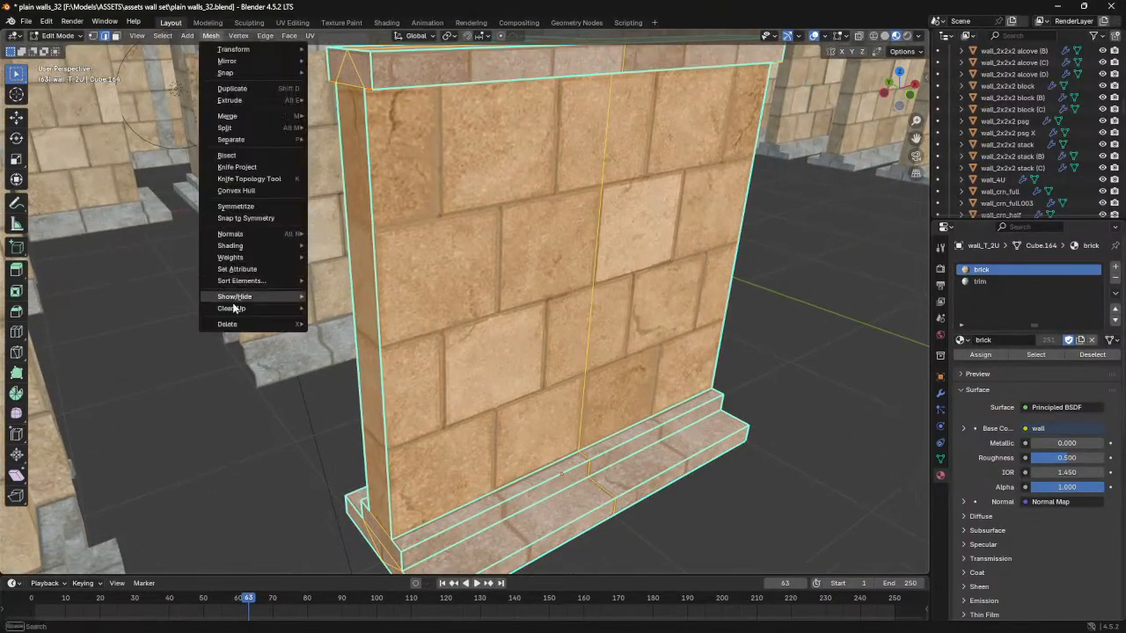
mouse_move(234, 309)
click(361, 397)
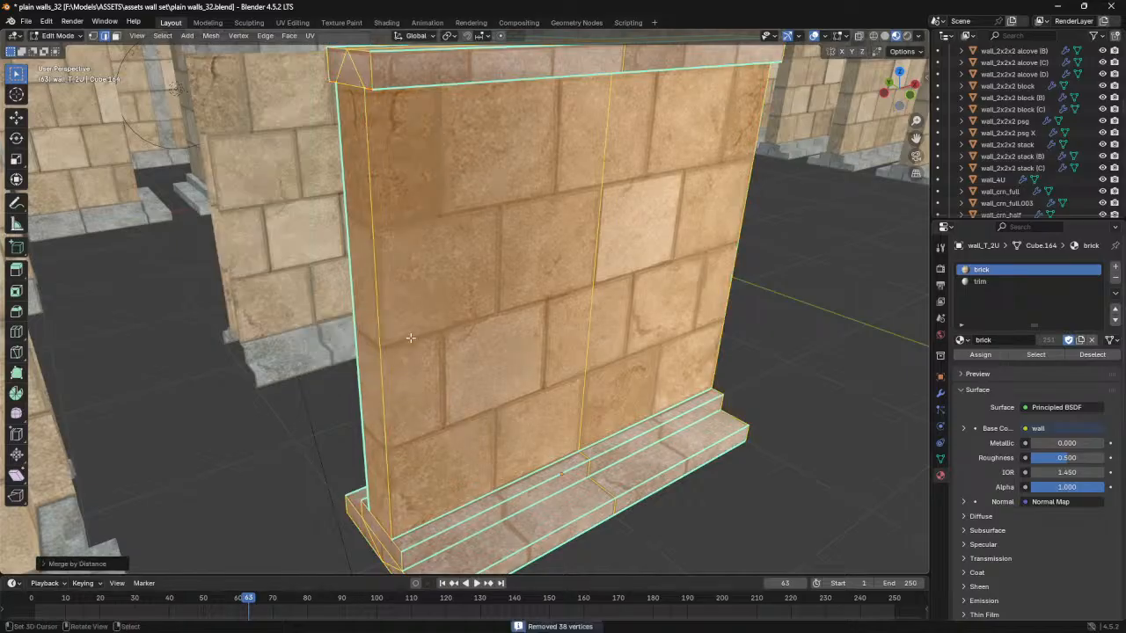
middle_drag(437, 283, 529, 306)
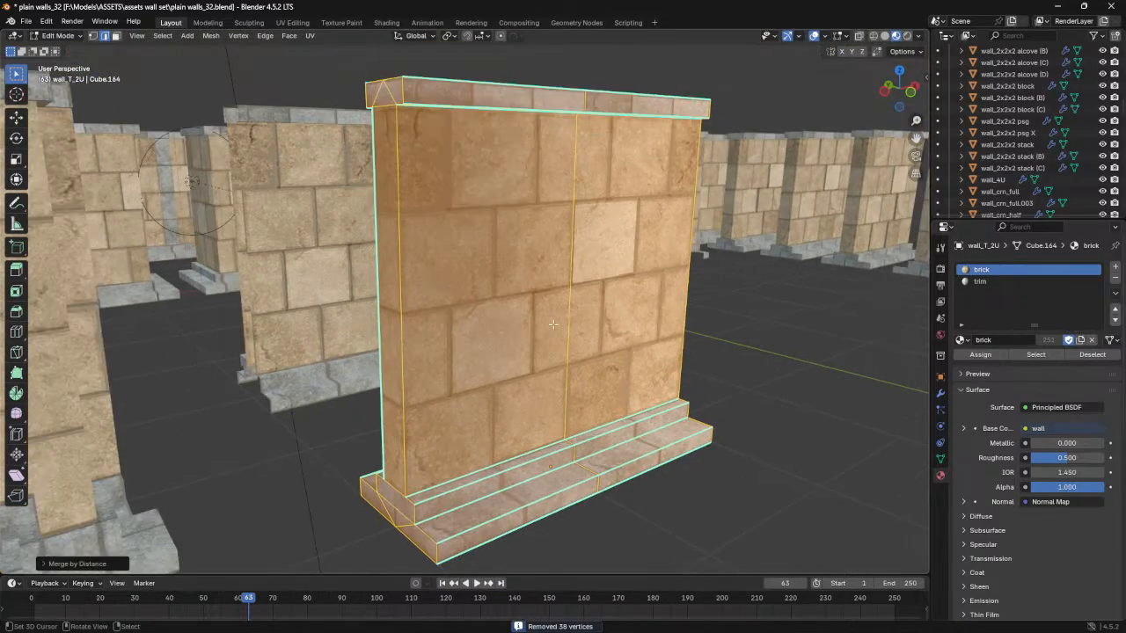
- Turn off Sharp Edges in the wall's EdgeSplit modifier, enable Edge Angle and set it to 89°
click(940, 393)
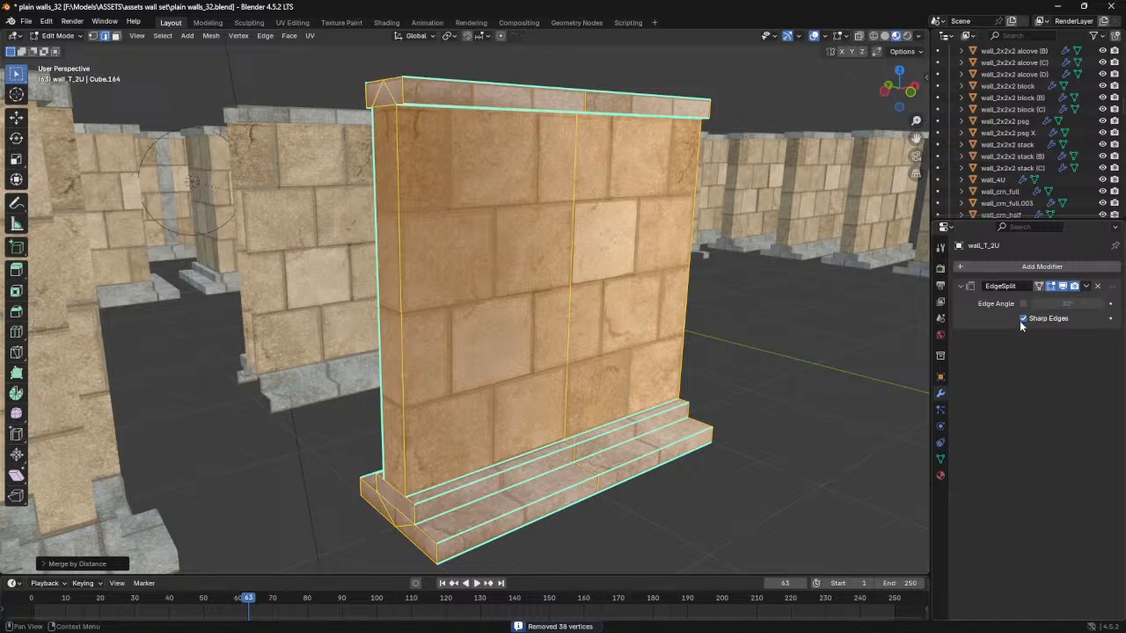
middle_drag(492, 156, 494, 194)
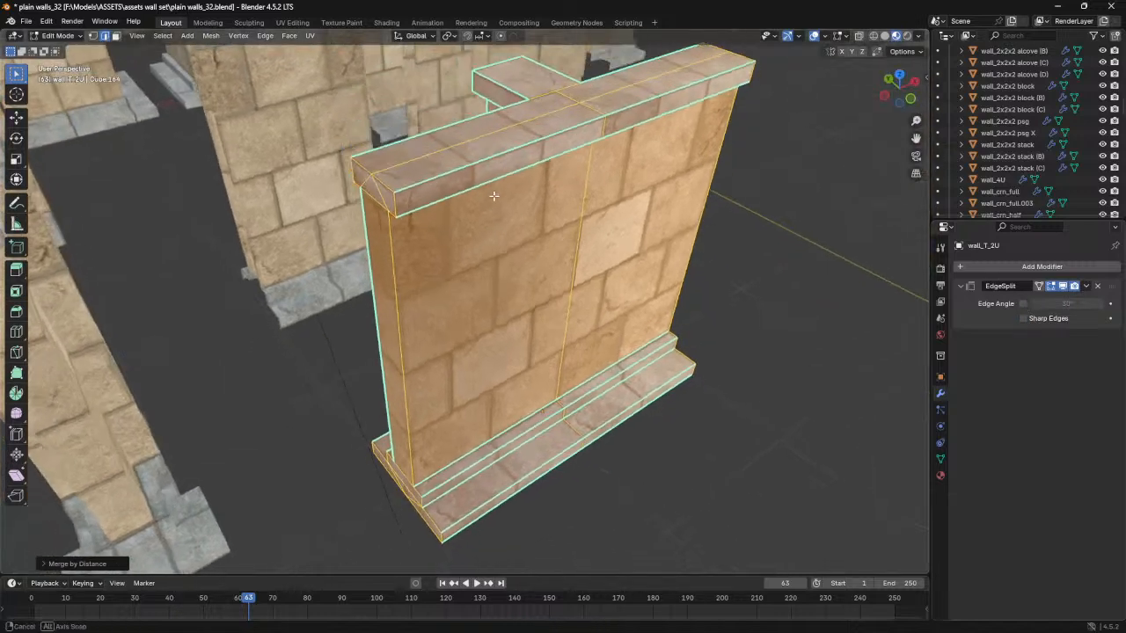
scroll(489, 192, up, 3)
shift+middle_drag(341, 110, 469, 245)
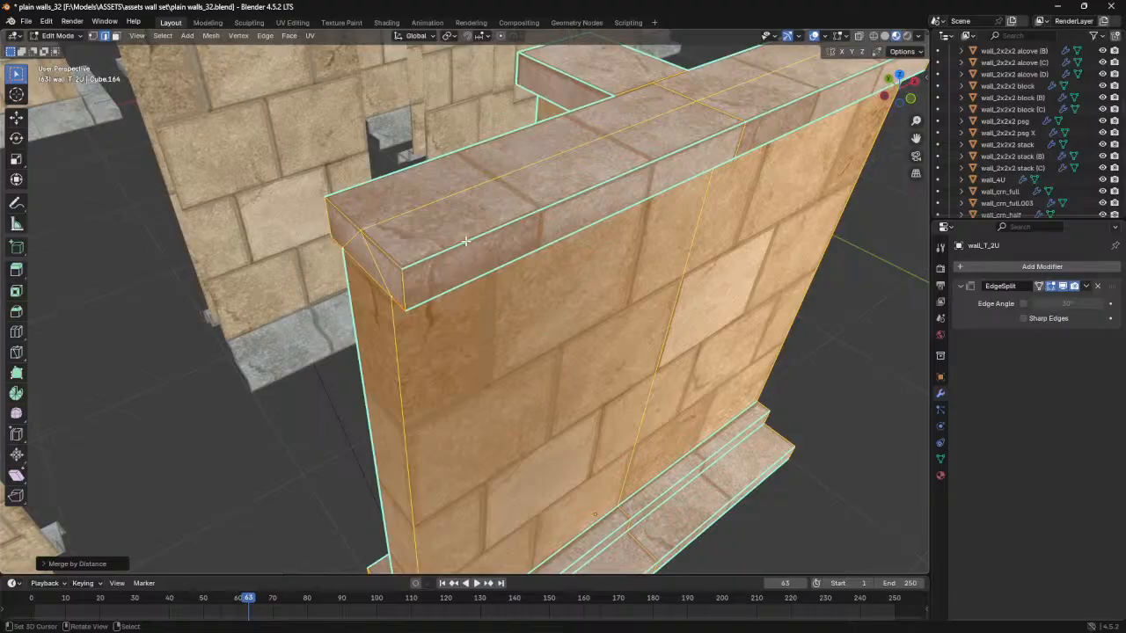
middle_drag(463, 279, 651, 325)
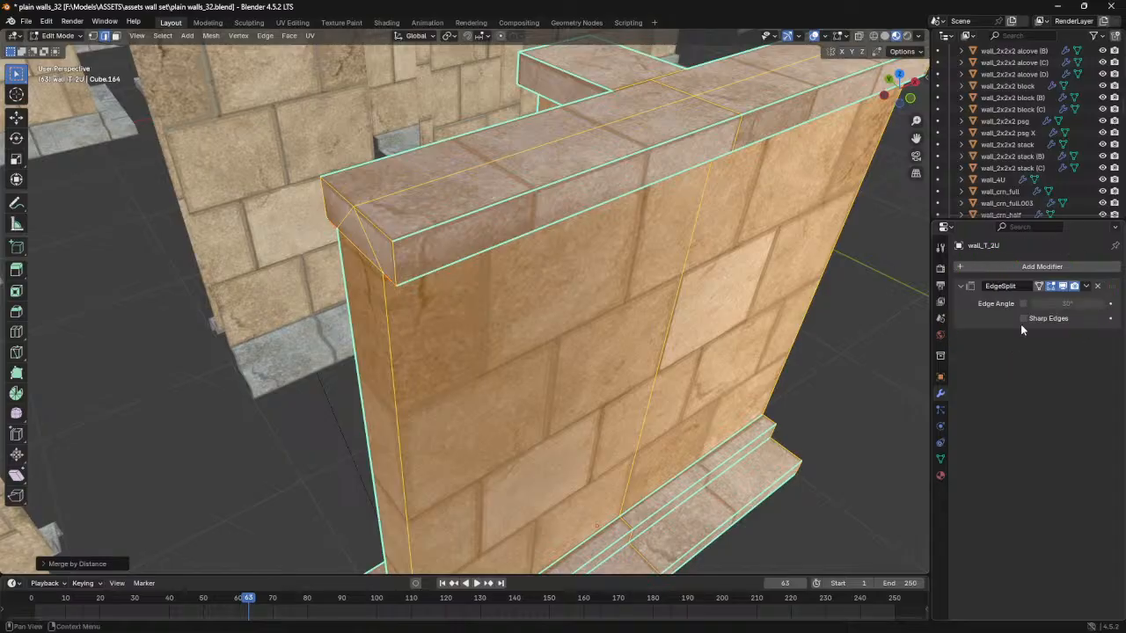
click(1023, 304)
click(1074, 303)
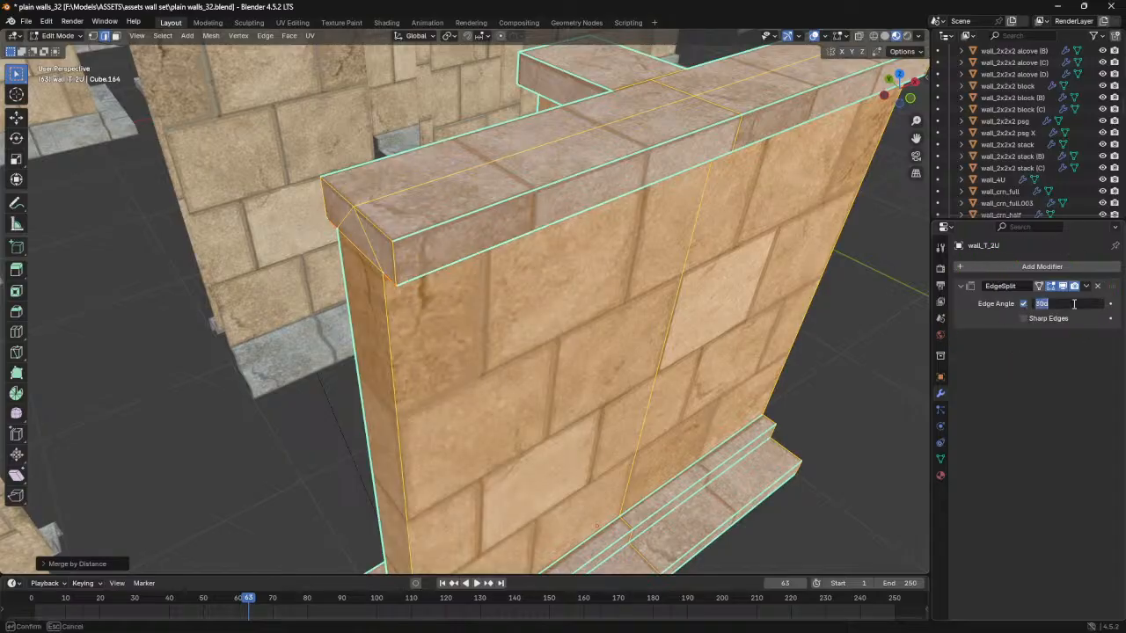
text(89)
key(Return)
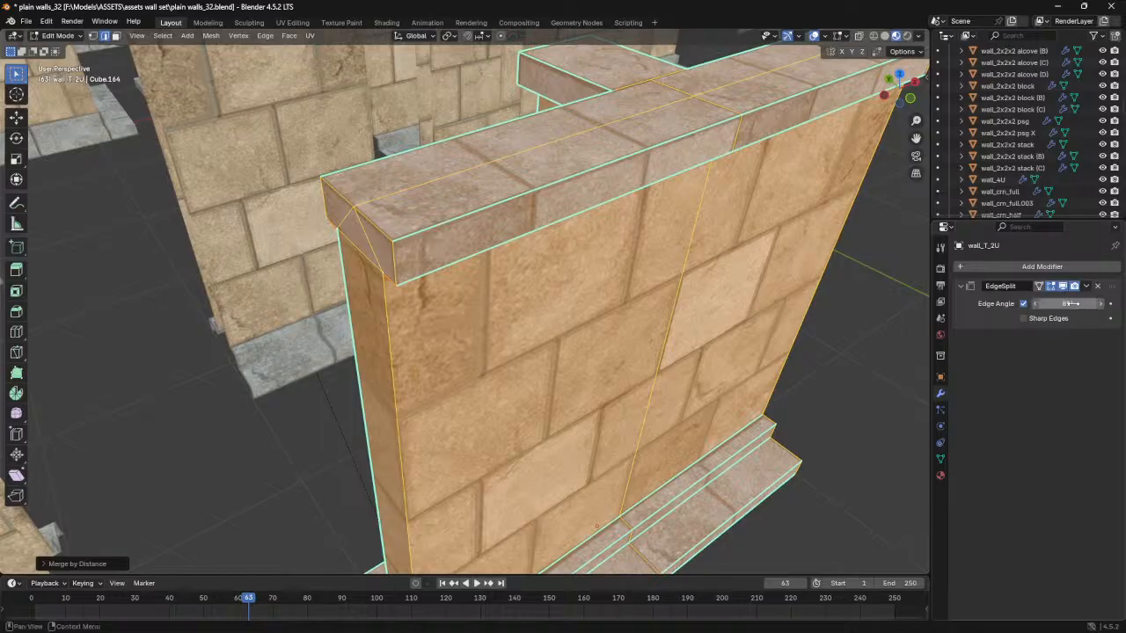
- Switch the viewport to Solid shading and inspect the wall's split edges in Object Mode
middle_drag(568, 376, 569, 359)
click(884, 36)
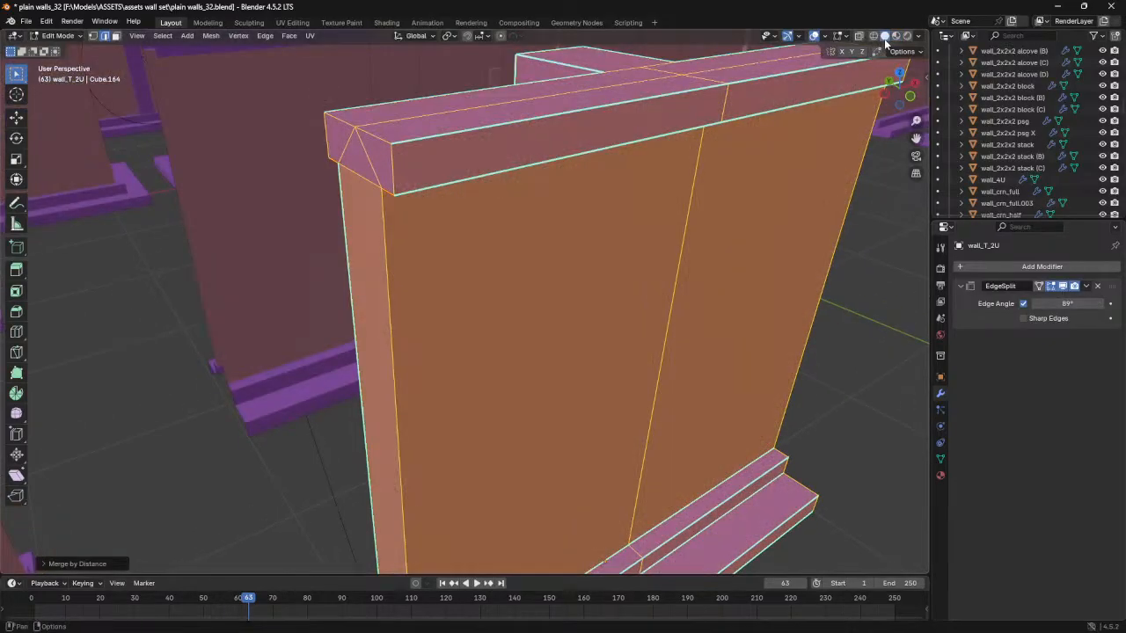
mouse_move(528, 402)
middle_down()
mouse_move(523, 440)
mouse_move(583, 393)
middle_up()
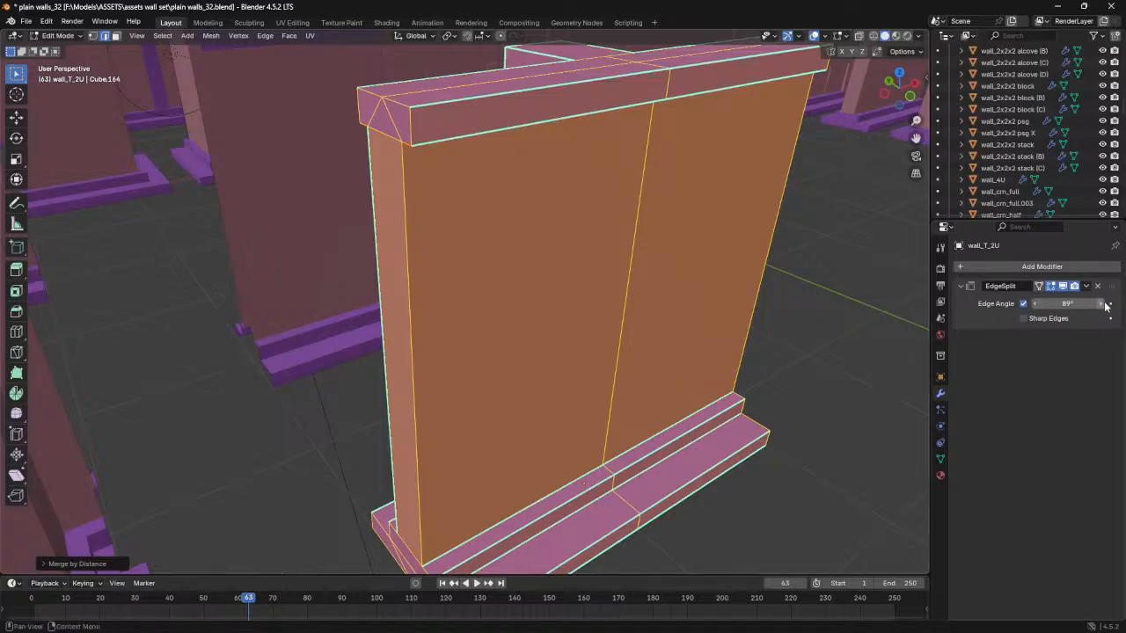
key(Tab)
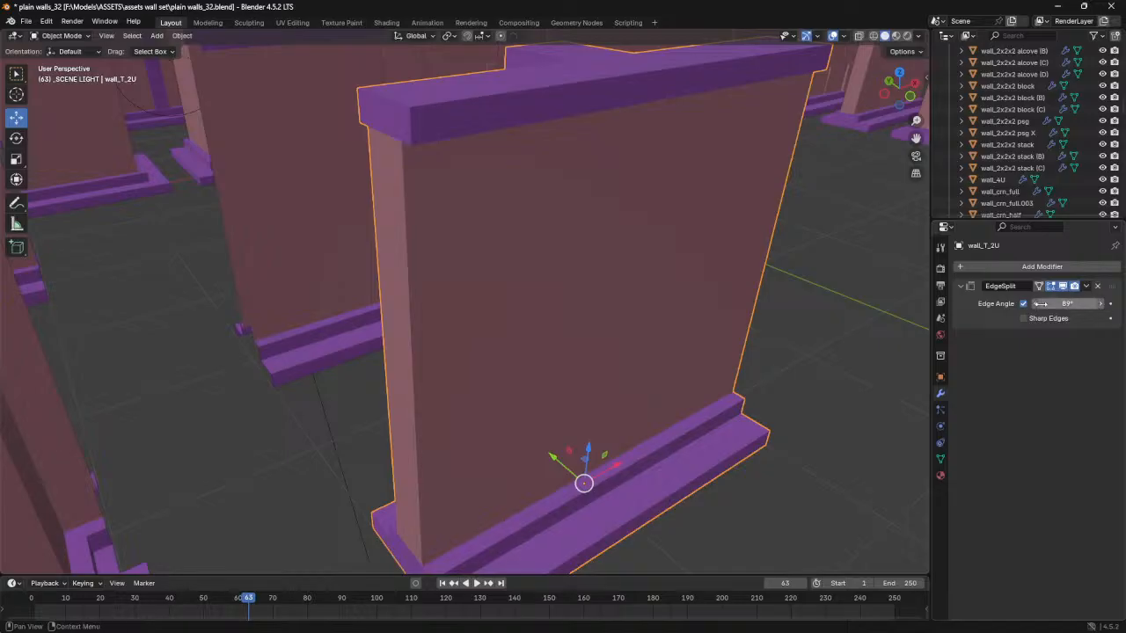
- Try an EdgeSplit Edge Angle of 90° to compare the shading, and set it back to 89°
click(1073, 302)
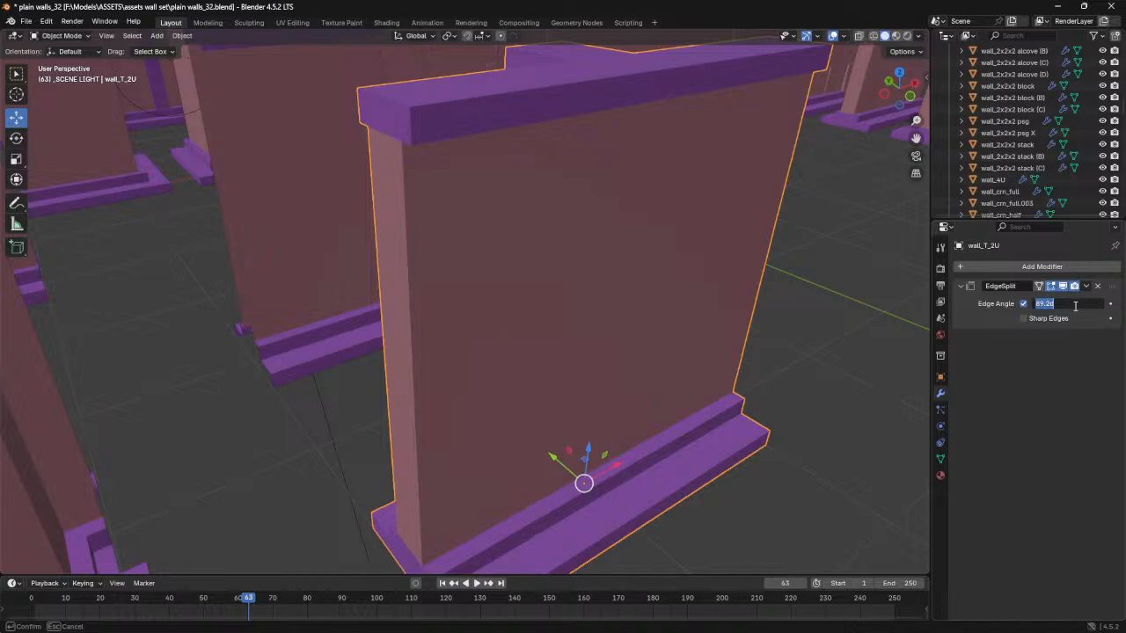
key(Return)
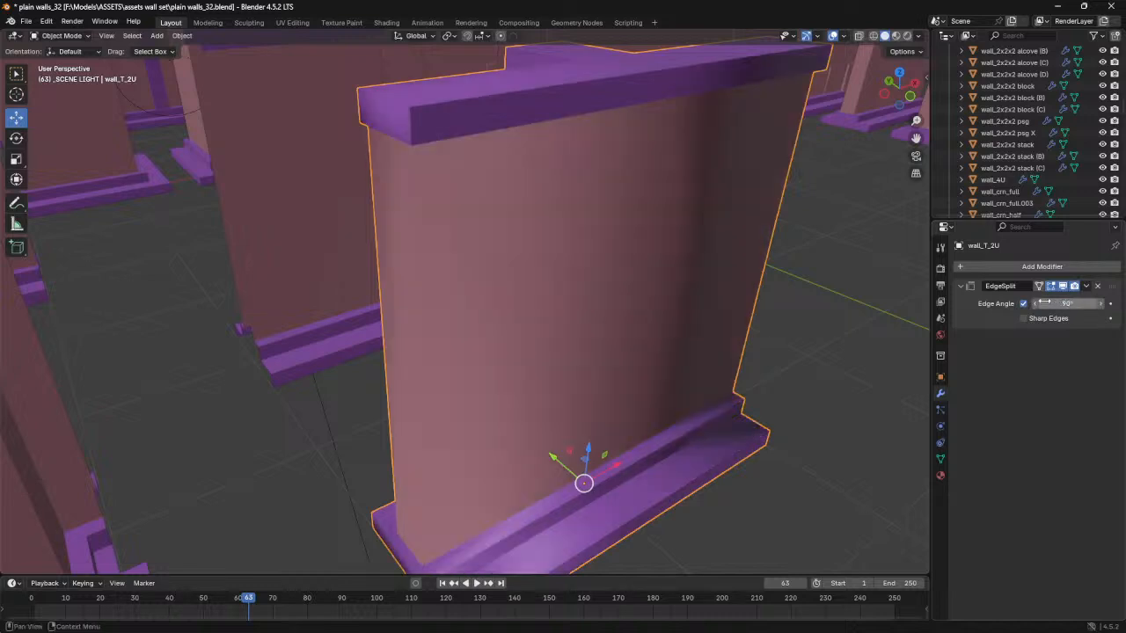
click(1075, 303)
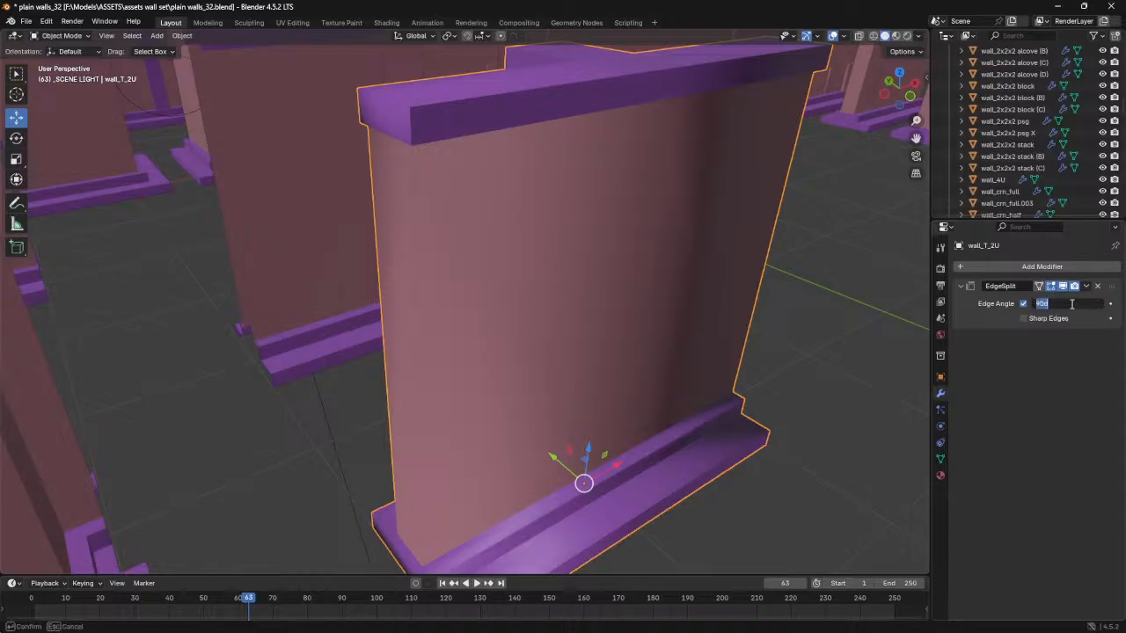
key(Return)
middle_drag(461, 279, 528, 286)
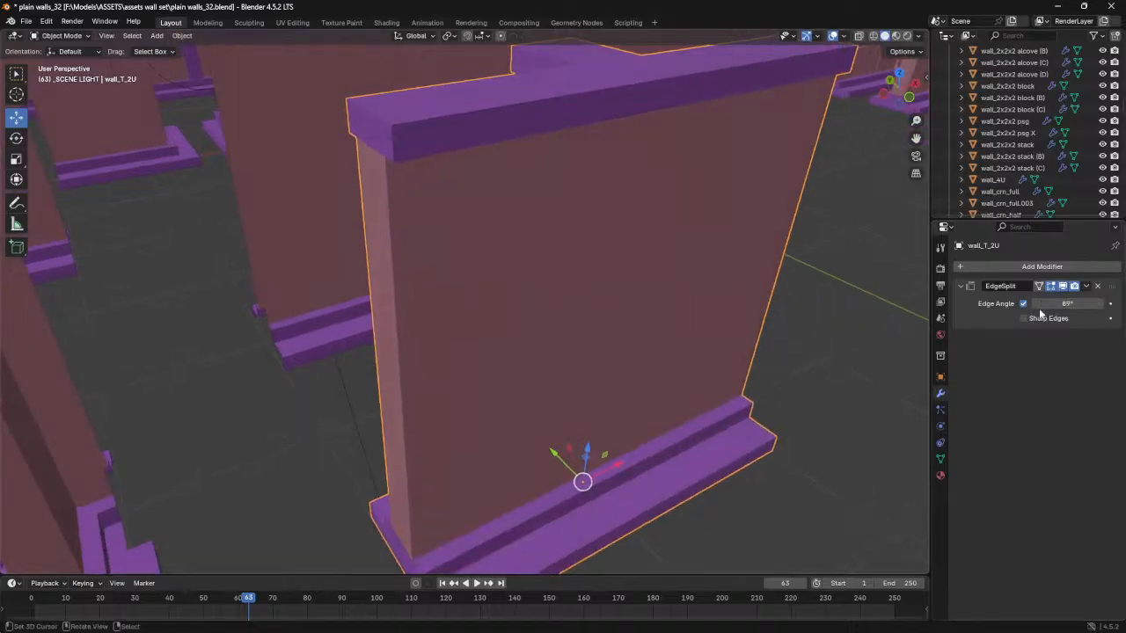
- Dissolve the two outermost crosswise edge lines at each end of the wall base's underside
middle_drag(501, 191, 633, 369)
key(Tab)
alt+click(172, 344)
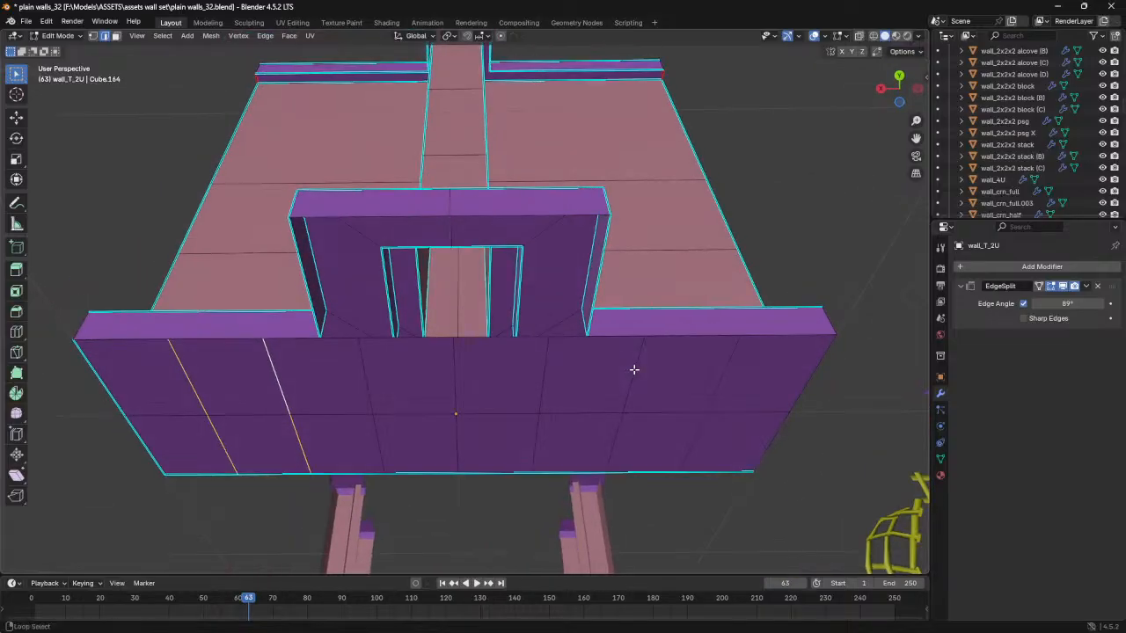
key(x)
click(718, 379)
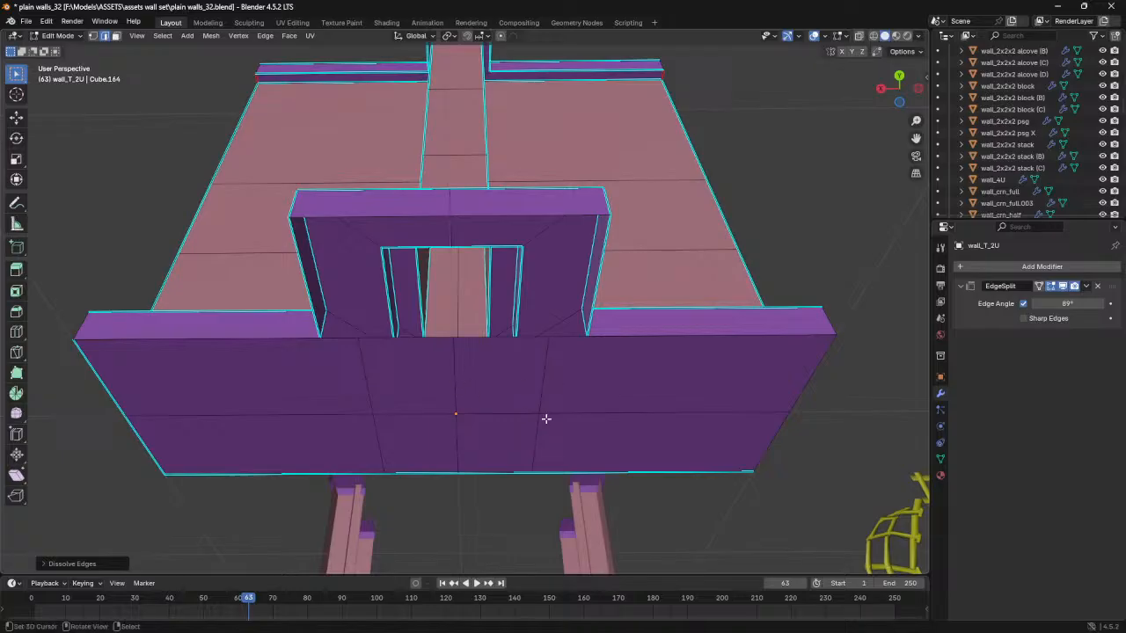
- Slide the two off-centre crosswise edge lines on the base's underside outward to align with the corners of the T-stem base
key(ctrl+r)
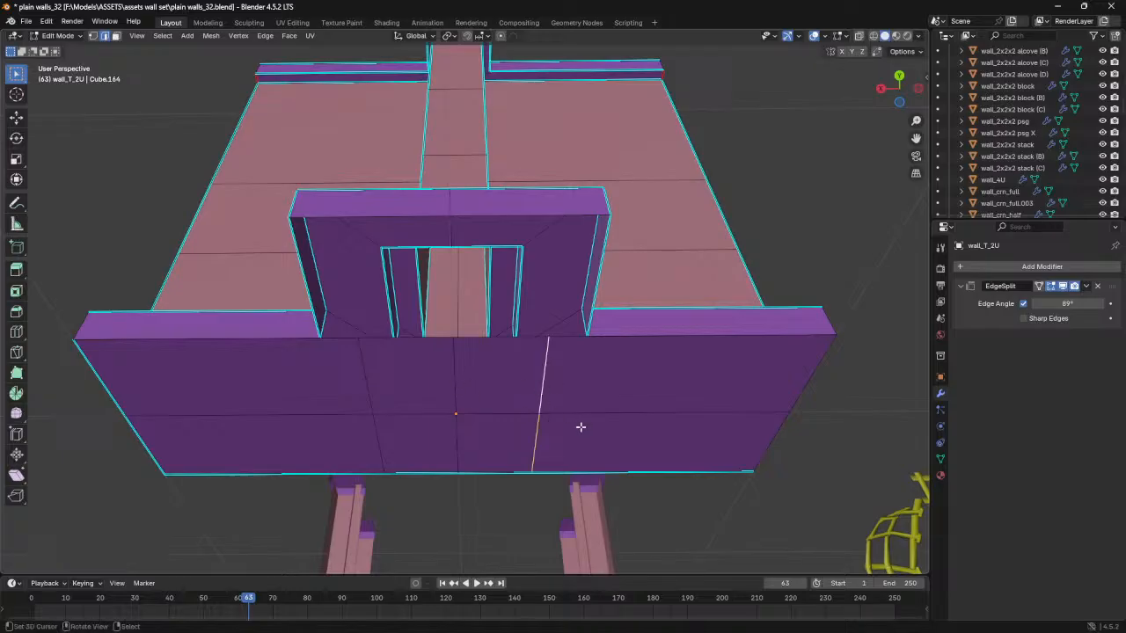
click(581, 427)
drag(622, 428, 605, 428)
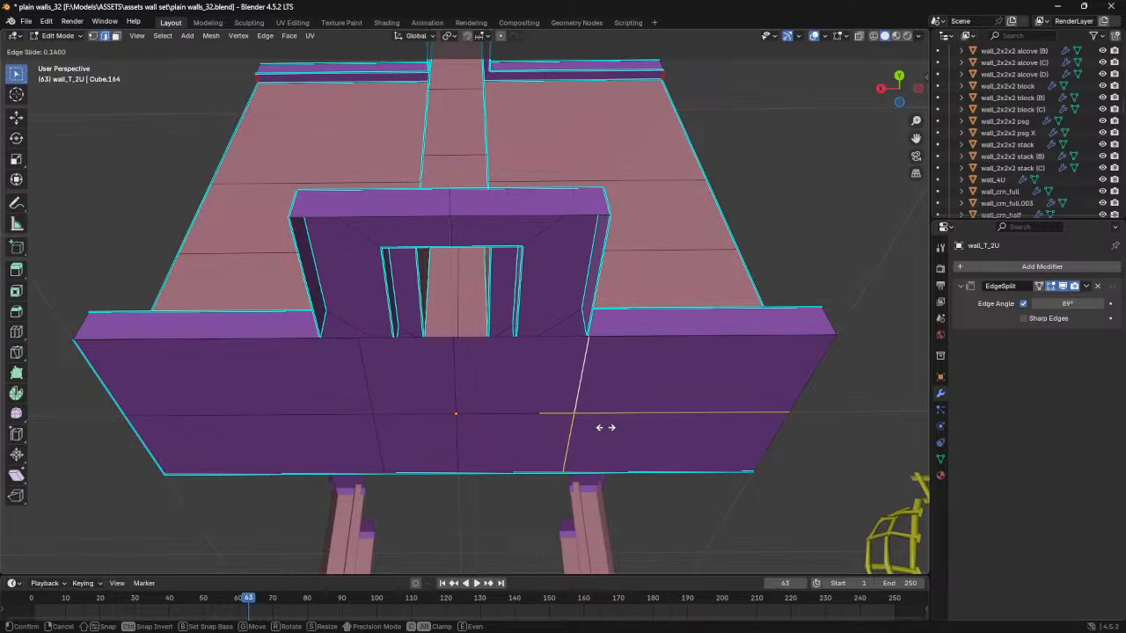
click(593, 428)
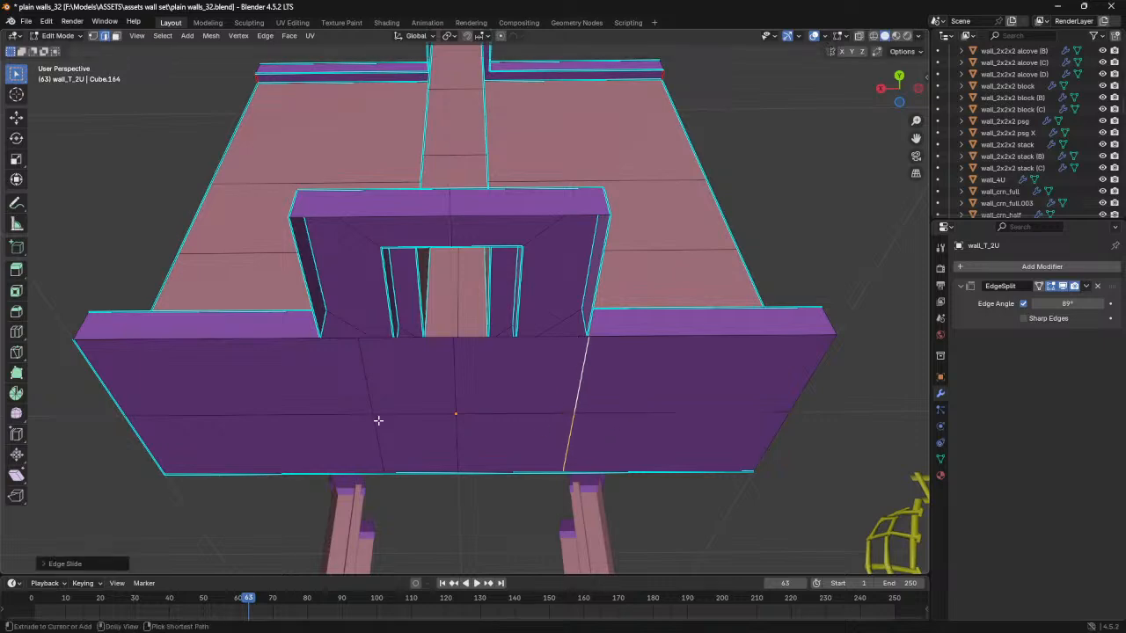
key(super)
click(160, 251)
alt+right_click(368, 362)
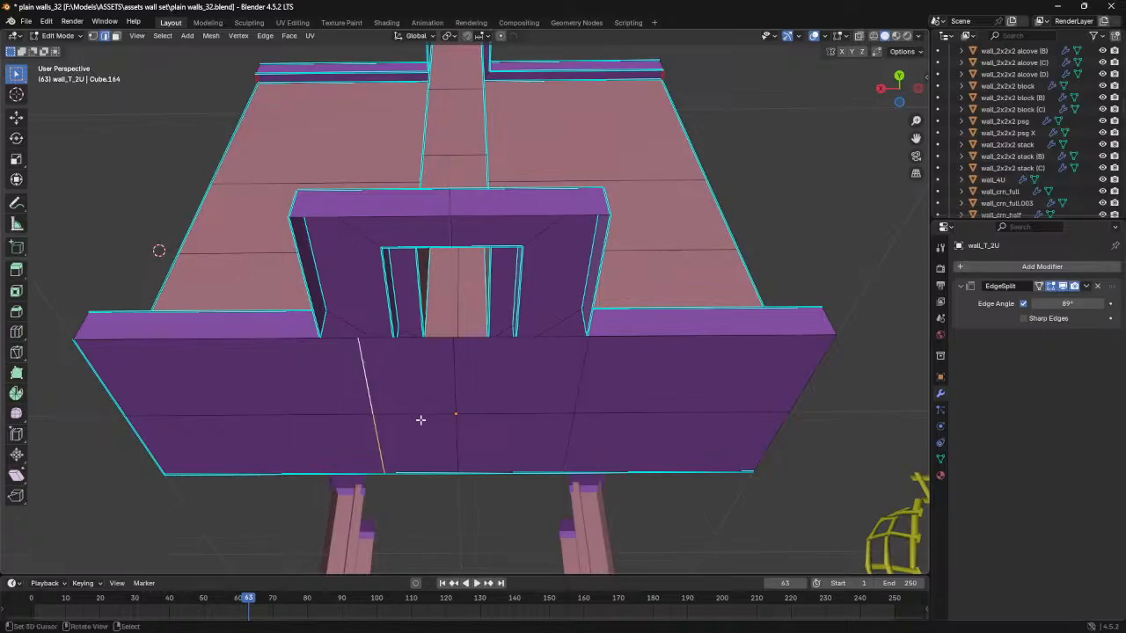
key(g)
key(g)
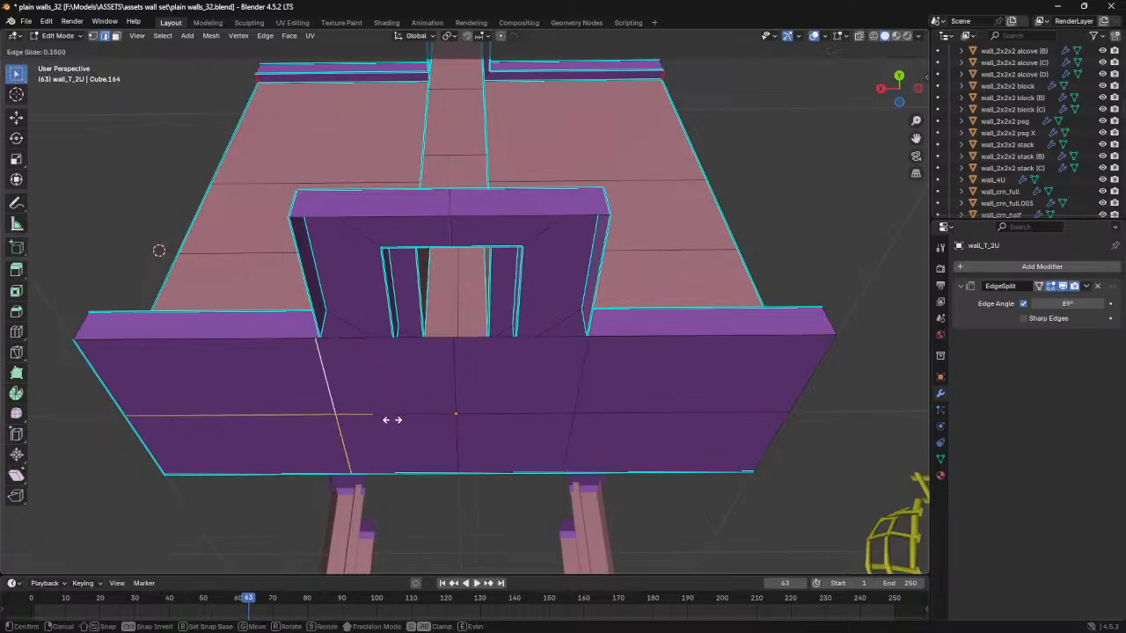
click(417, 420)
- Set the median X of the selected crosswise edge line on the base's underside to 0.35 m
key(space)
key(n)
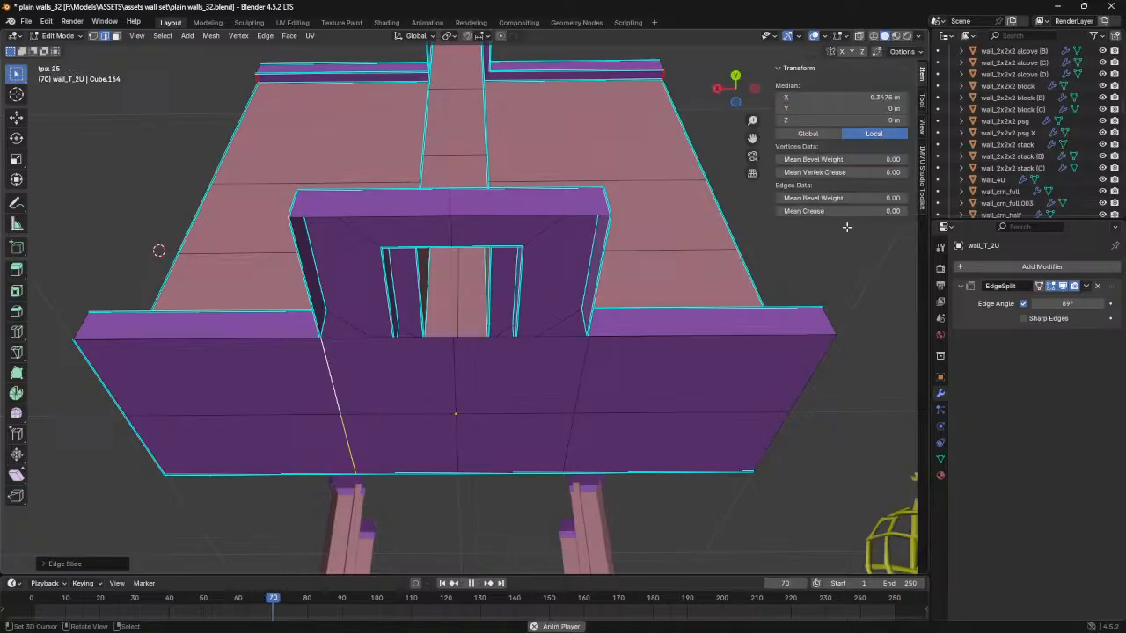
key(space)
drag(363, 602, 29, 616)
click(887, 99)
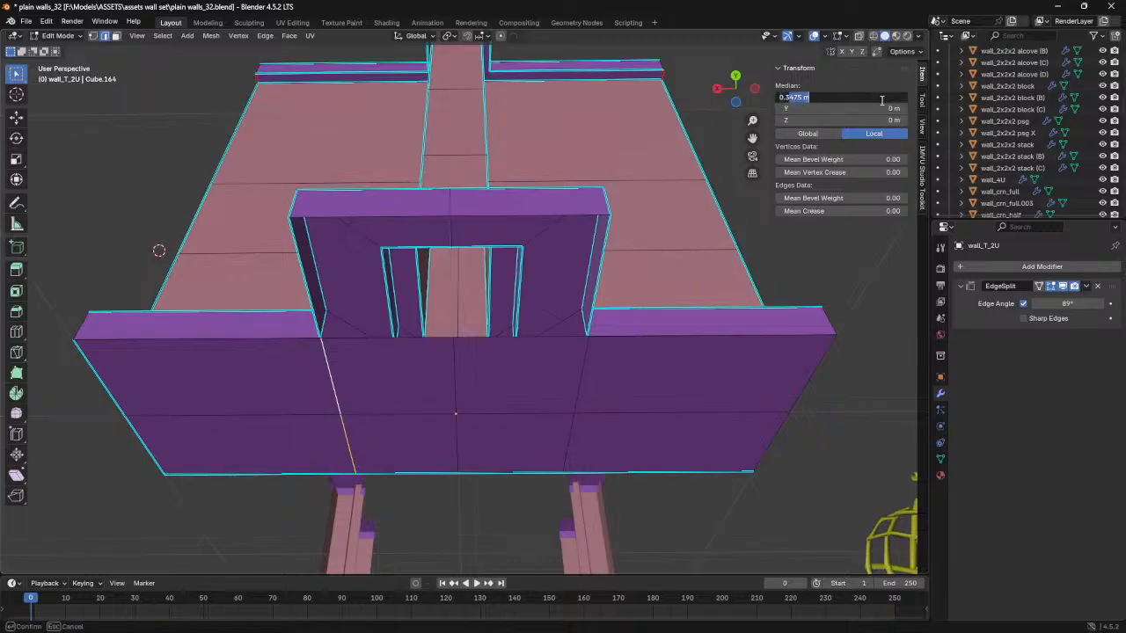
key(Return)
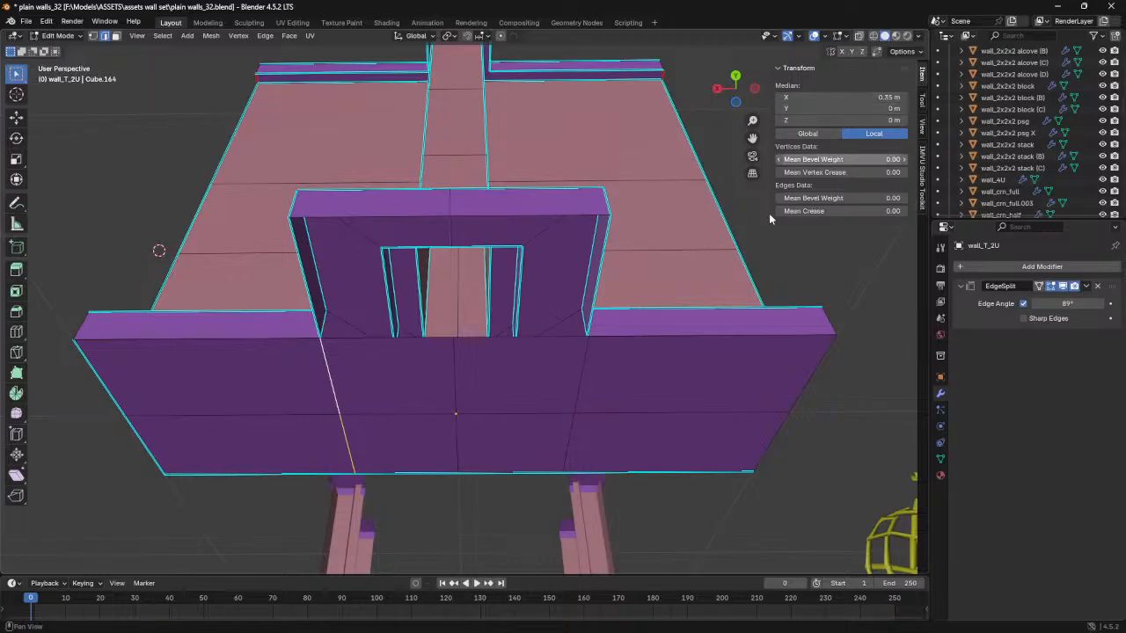
- Set the median X of the opposite off-centre crosswise edge line on the base's underside to -0.35 m
click(584, 368)
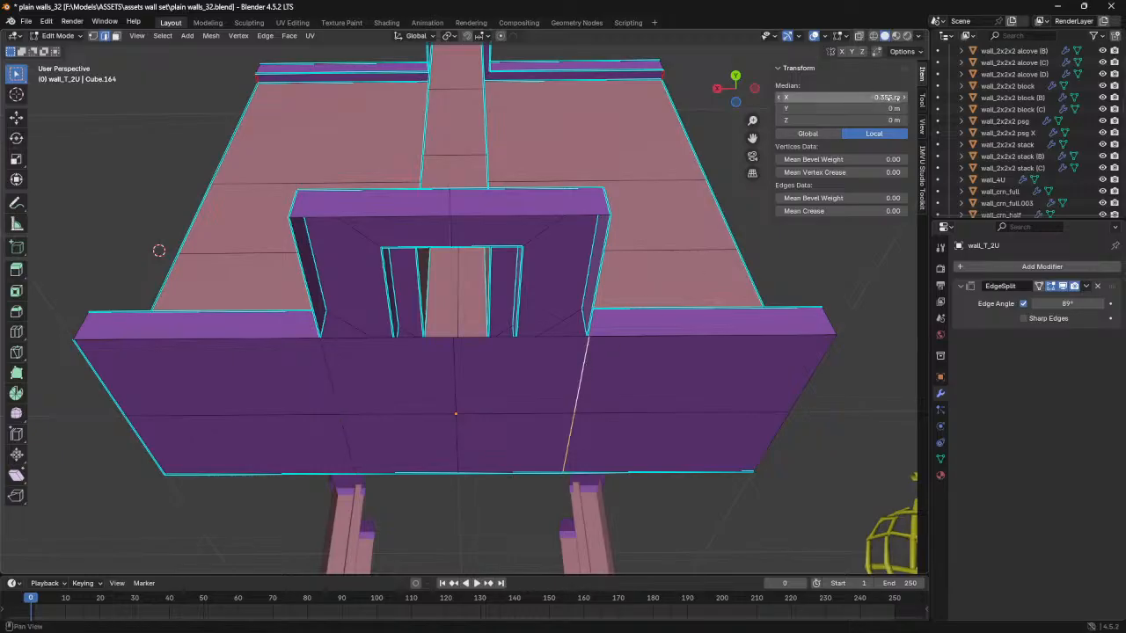
click(803, 98)
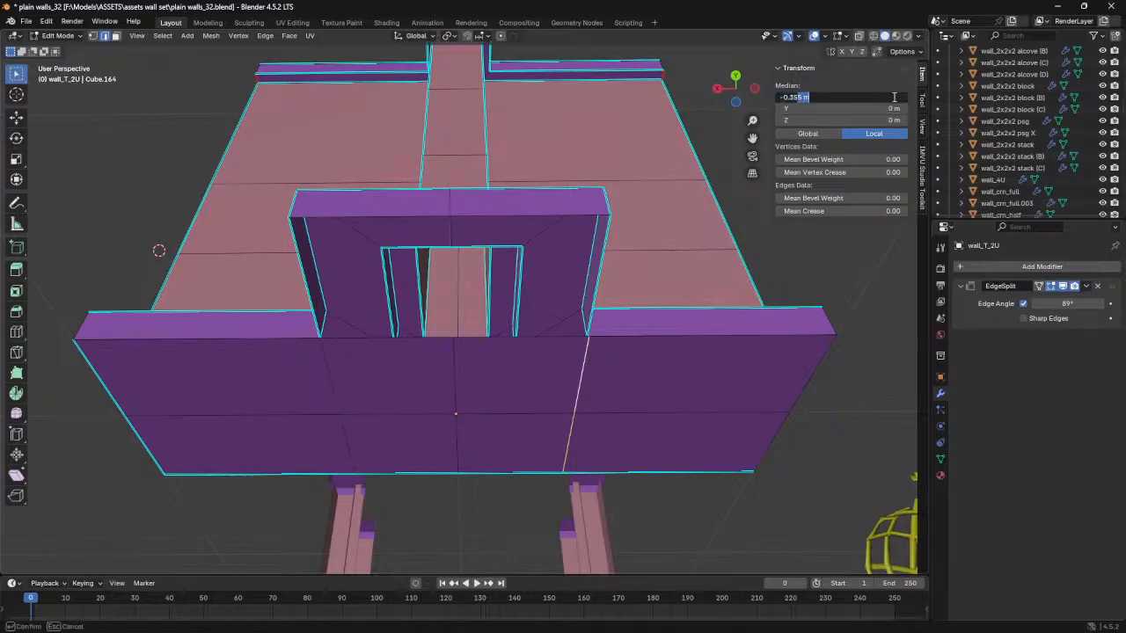
text(-0.35)
key(Return)
- Merge the whole wall mesh's overlapping vertices by distance
mouse_move(563, 395)
middle_down()
mouse_move(540, 399)
mouse_move(548, 408)
middle_up()
key(a)
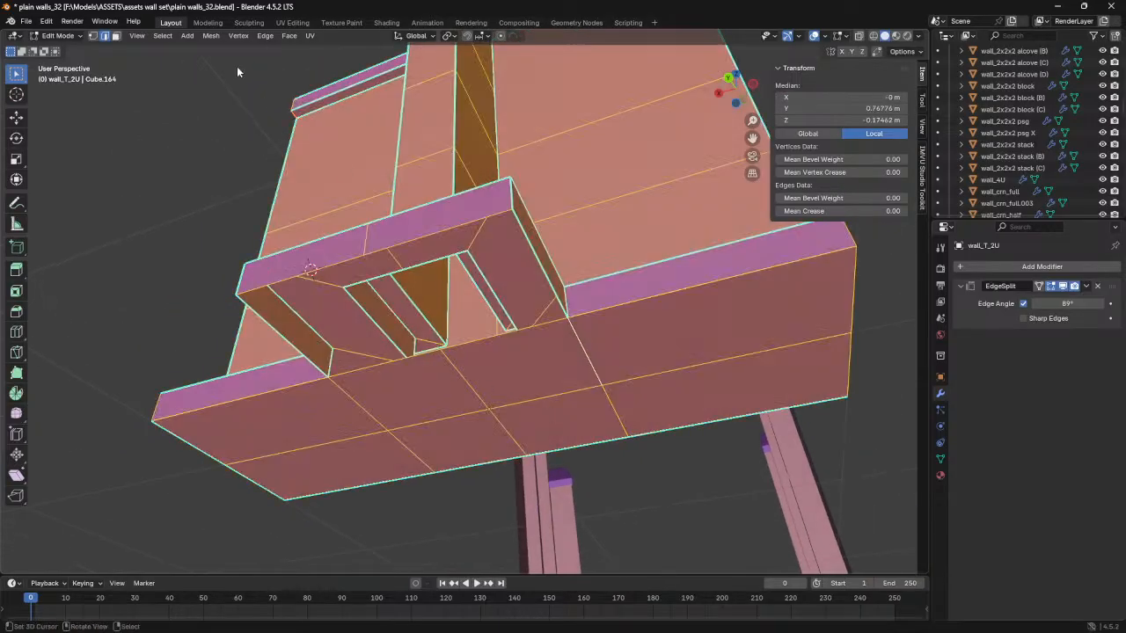
click(208, 38)
mouse_move(242, 309)
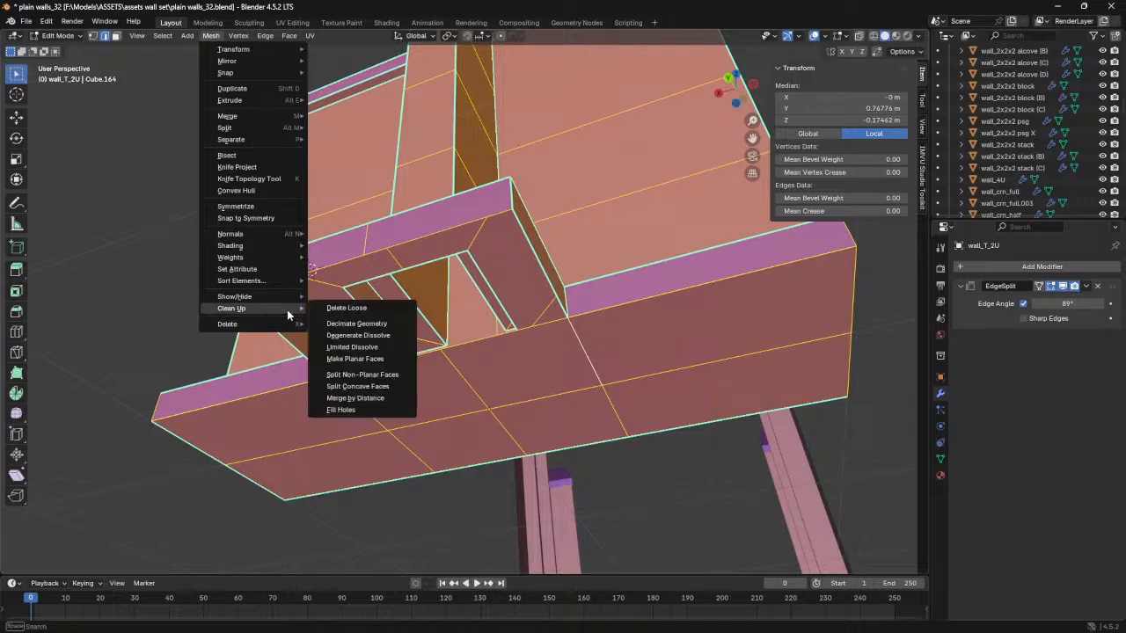
click(354, 398)
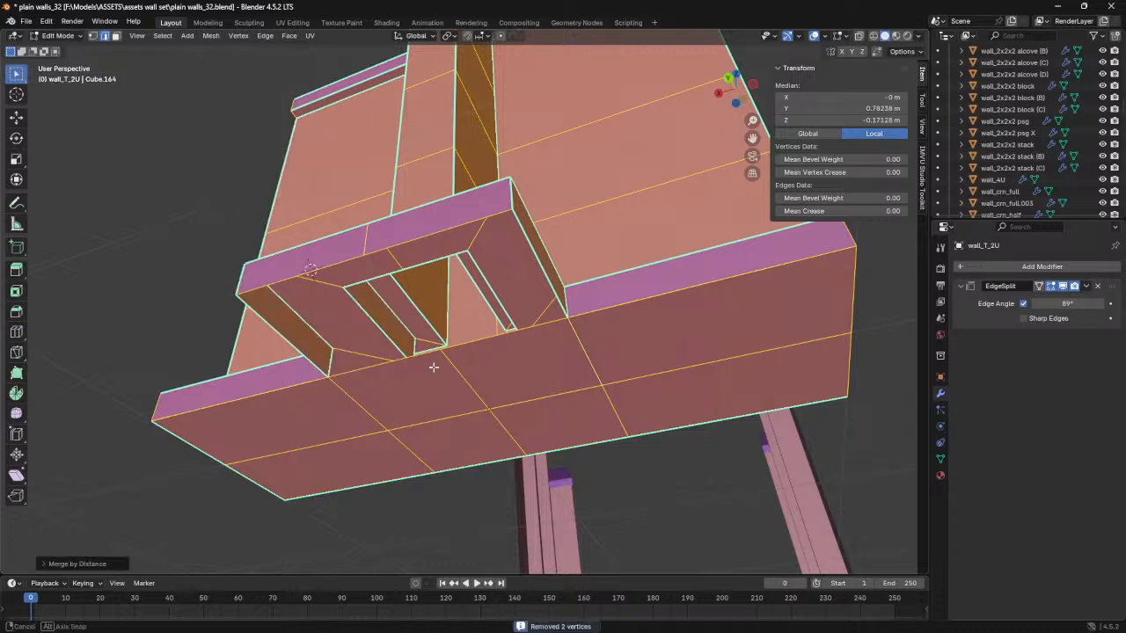
- Fill the open underside of the T-stem base with a single face from its boundary edges
middle_drag(432, 367, 422, 367)
alt+click(383, 354)
middle_drag(431, 312, 529, 286)
key(f)
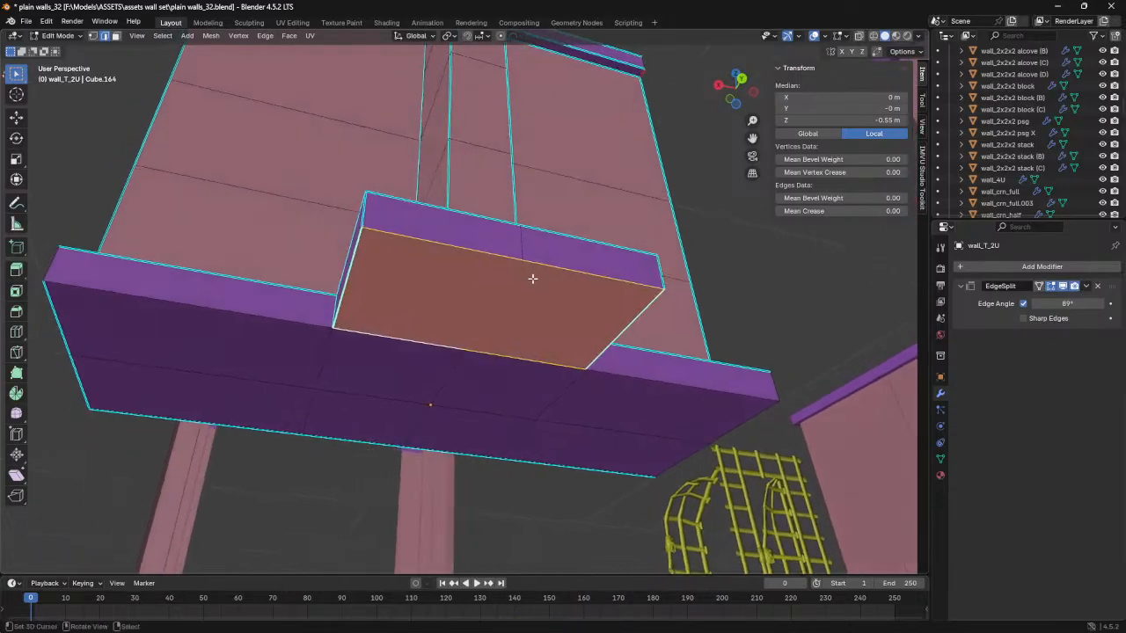
- Cut the T-stem's cap face in half with the Knife, joining the middle vertices of its two long edges
key(j)
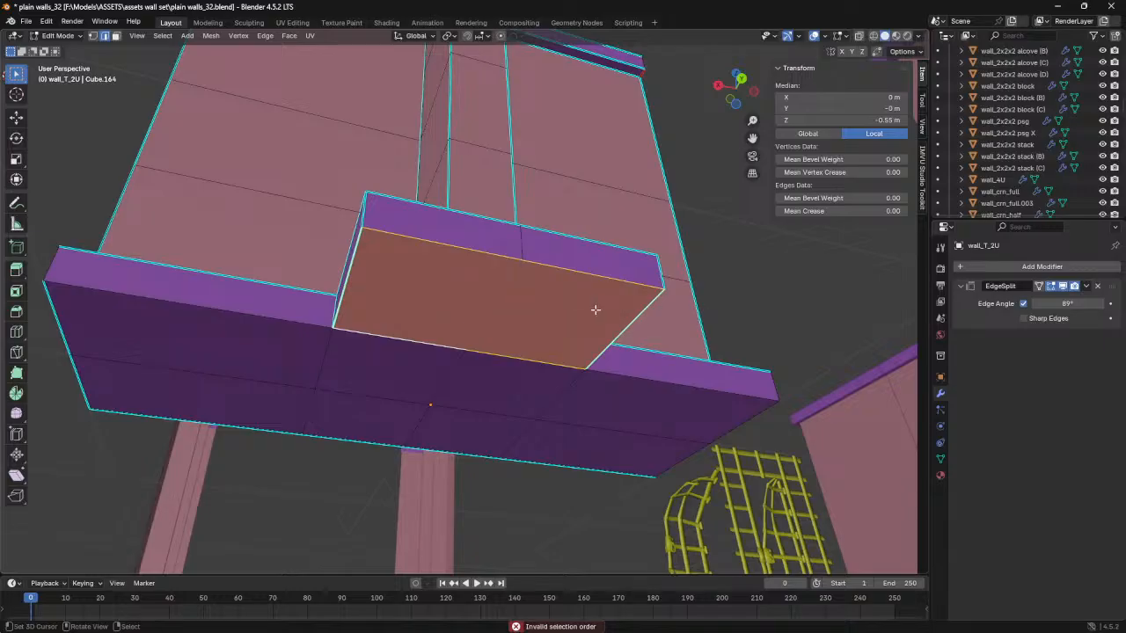
key(k)
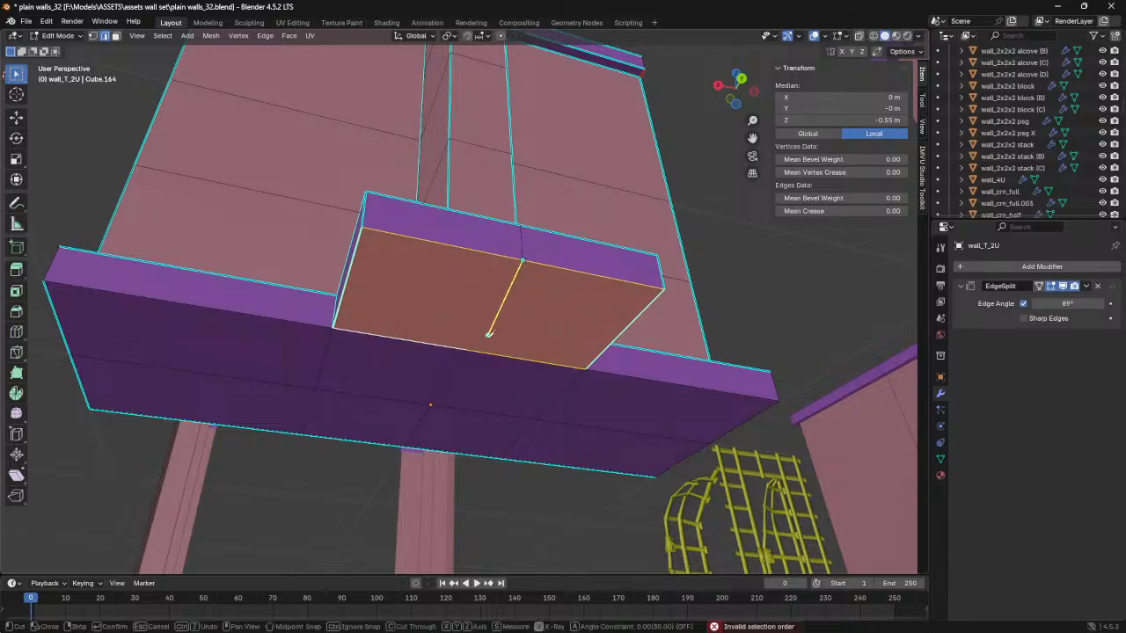
click(467, 348)
key(Return)
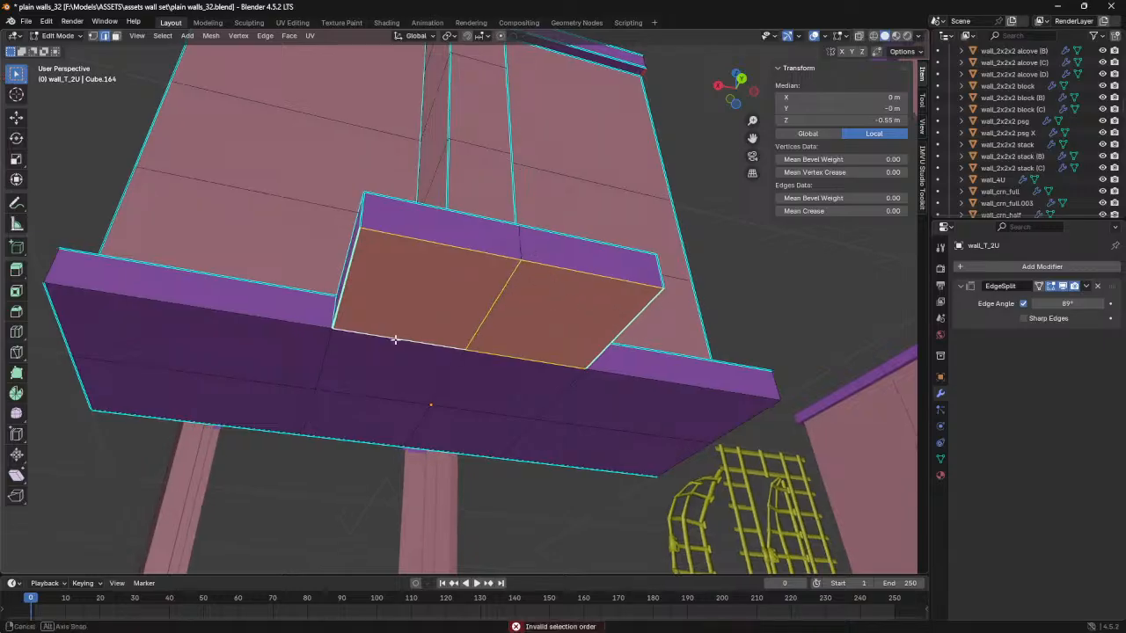
- Display the wall in Material Preview and select the two cap faces plus the two adjoining base faces on the underside
middle_drag(396, 339, 388, 329)
click(896, 36)
middle_drag(475, 290, 407, 336)
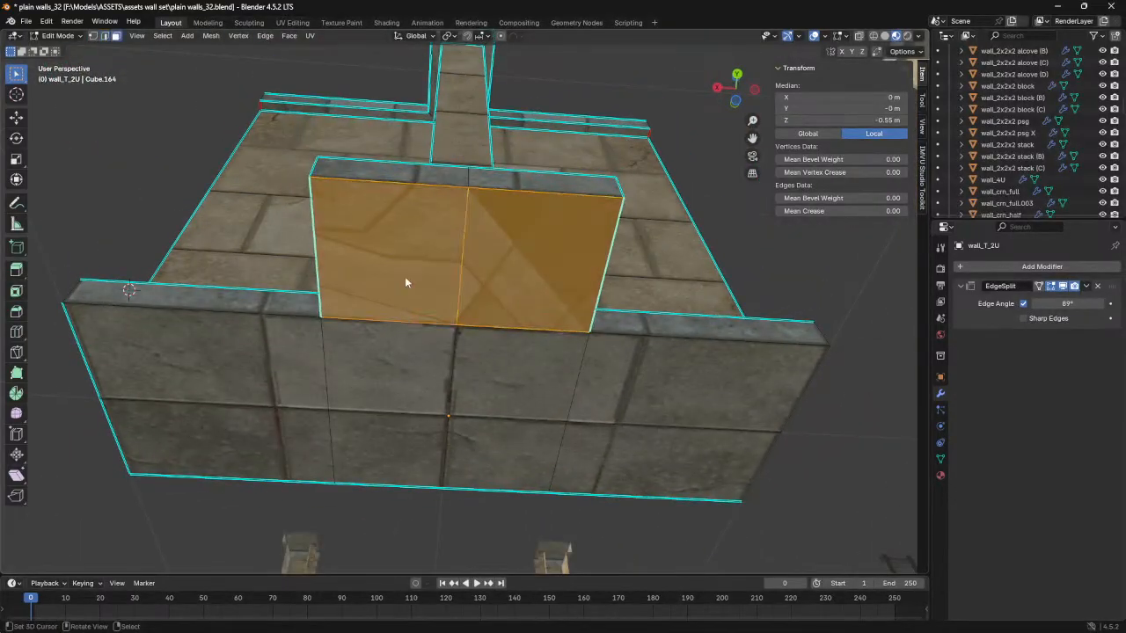
click(405, 277)
shift+click(411, 350)
shift+click(515, 369)
shift+click(532, 264)
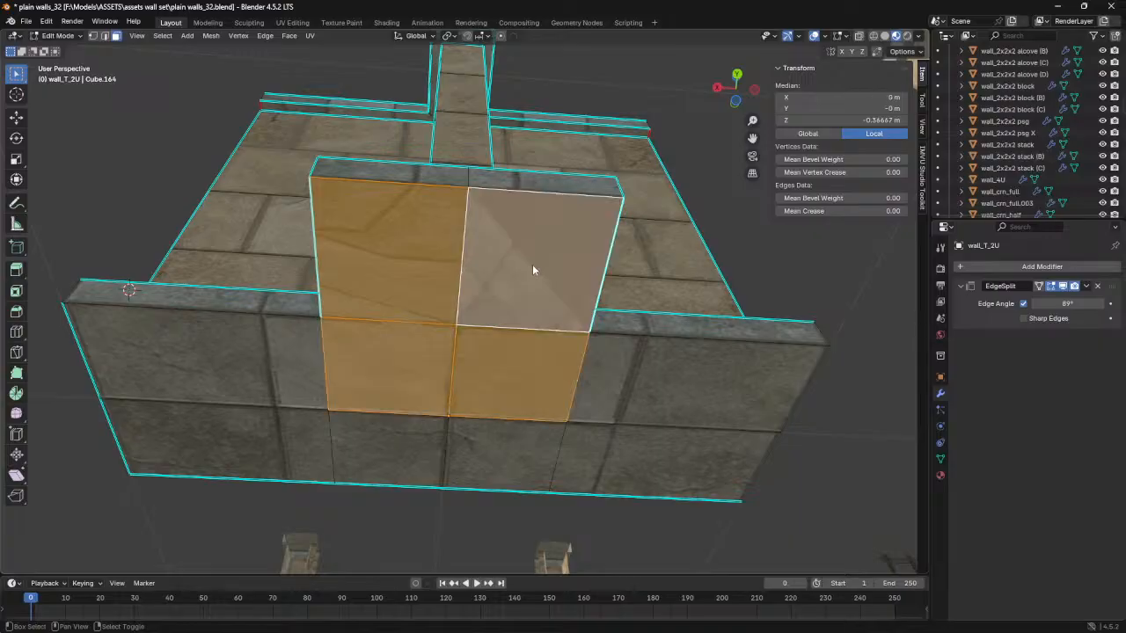
- Open the UV Editing workspace and pin the UVs of the two base faces adjoining the T-stem cap
click(292, 22)
scroll(648, 397, up, 4)
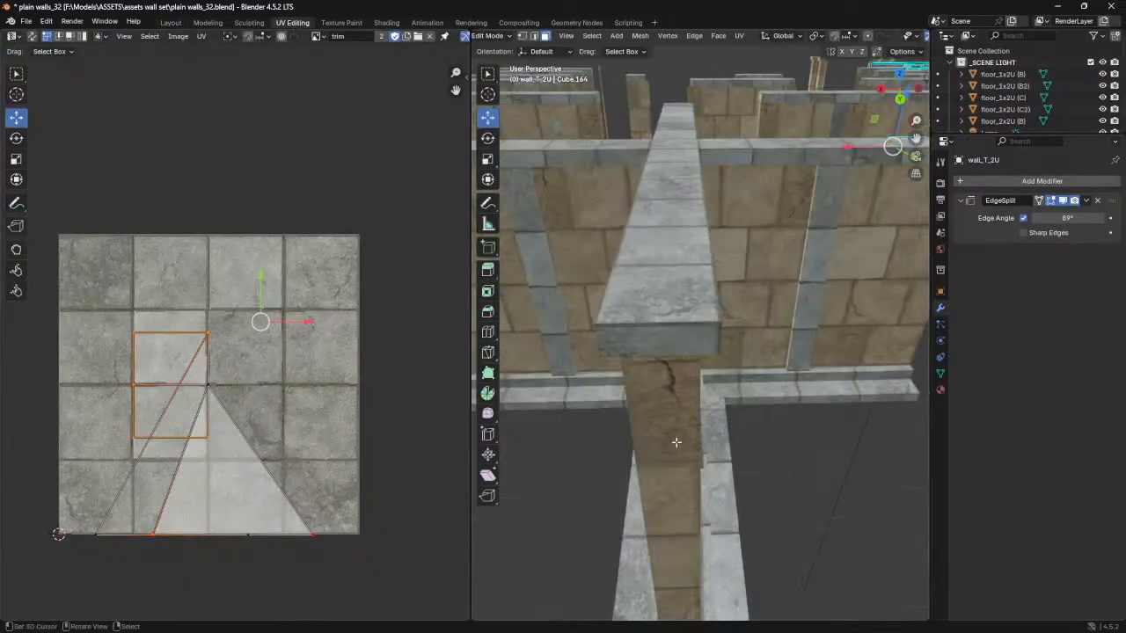
key(KP_Decimal)
middle_drag(679, 444, 691, 348)
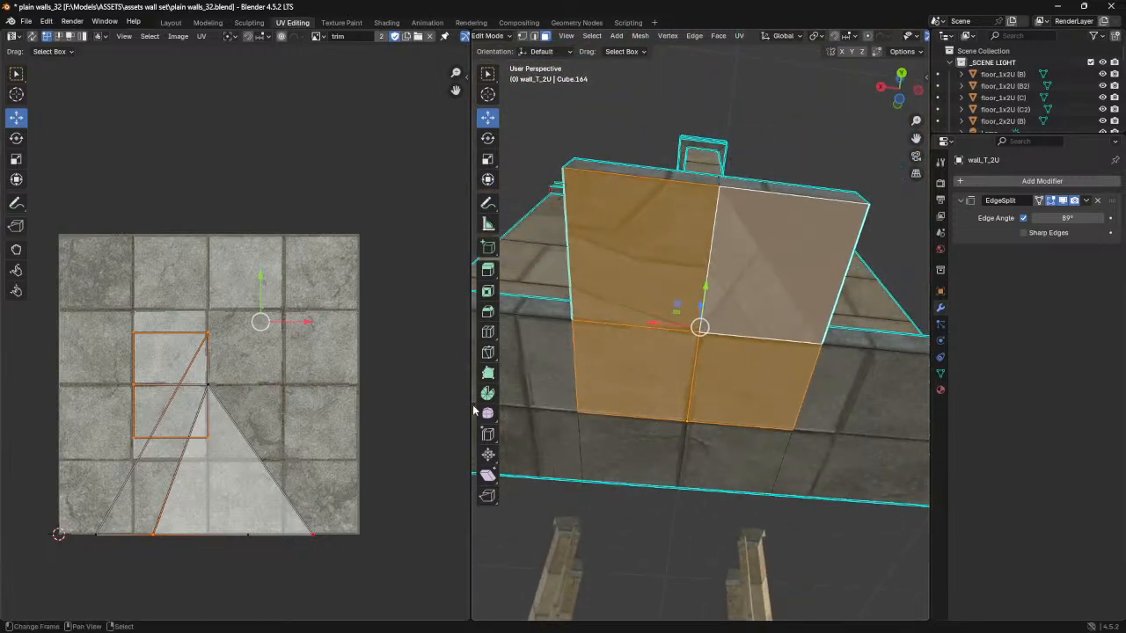
click(584, 378)
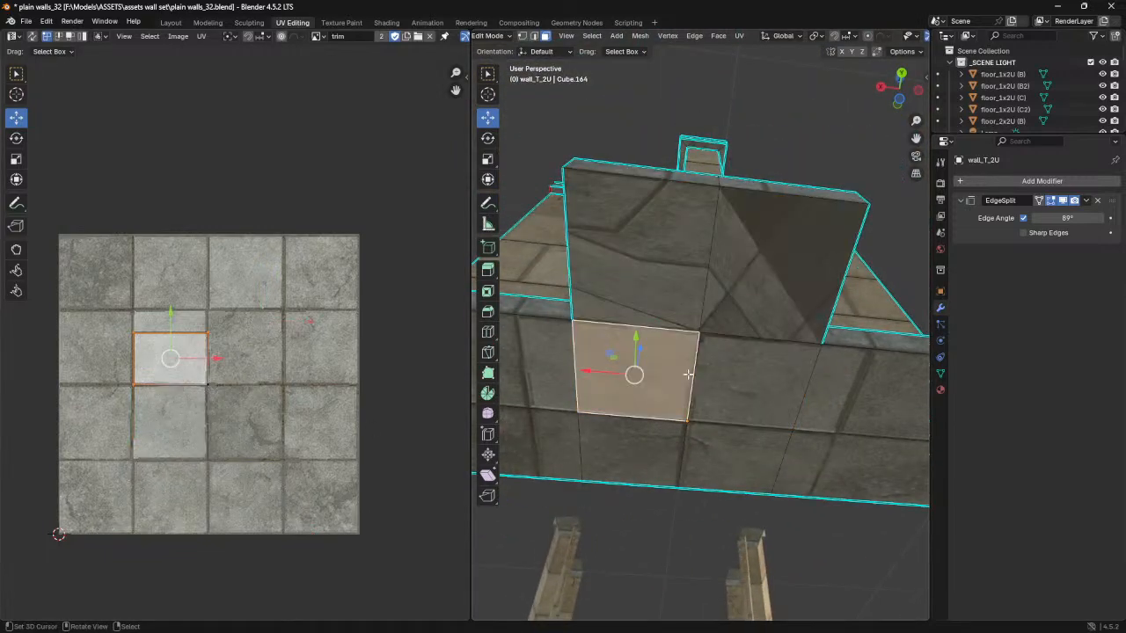
shift+click(774, 374)
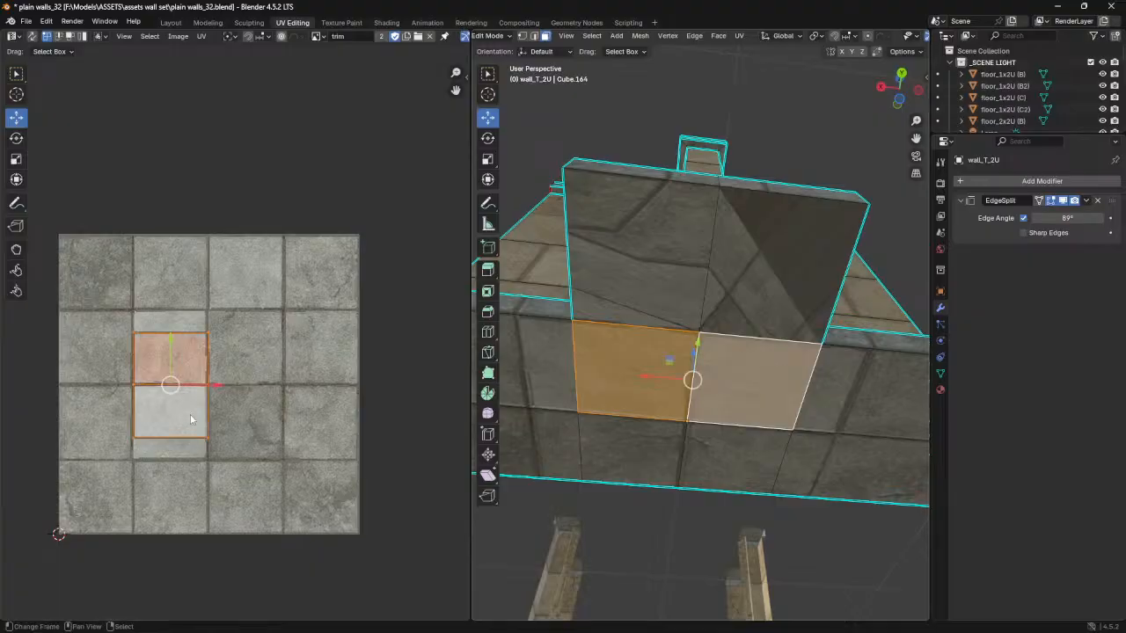
scroll(190, 413, up, 1)
middle_drag(215, 356, 230, 322)
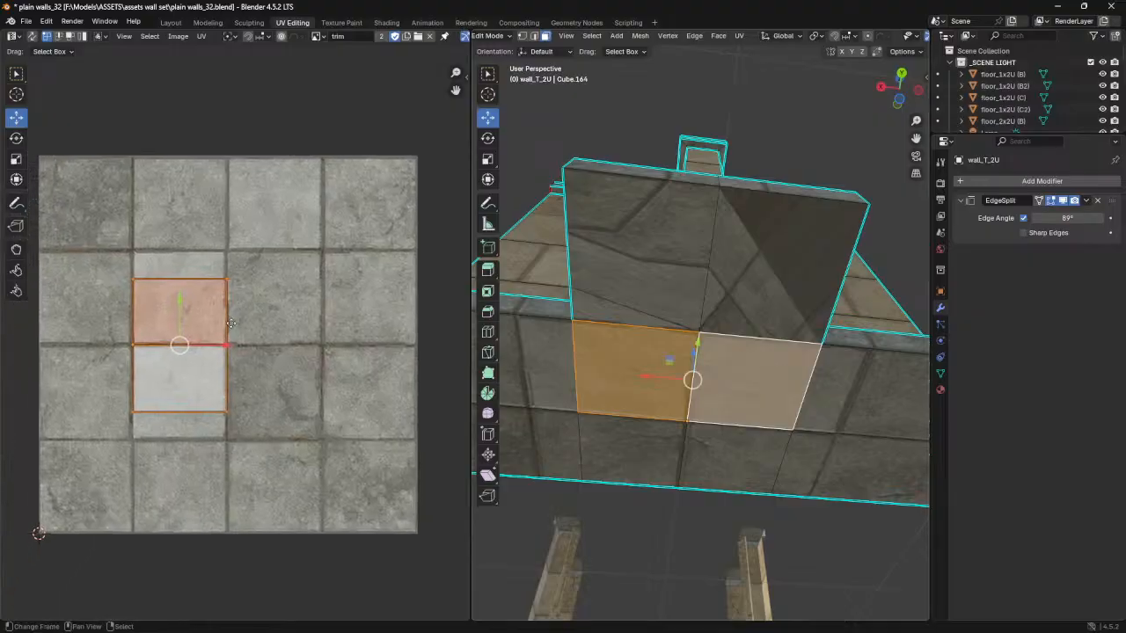
key(p)
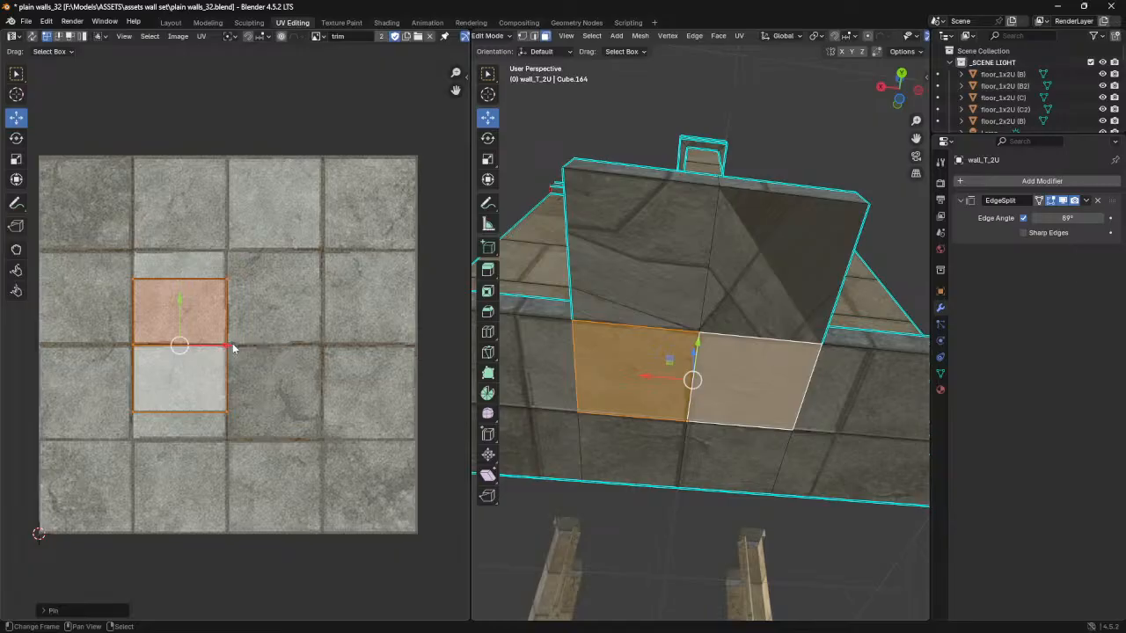
- Clear the UV pins on the two T-stem cap faces
click(675, 262)
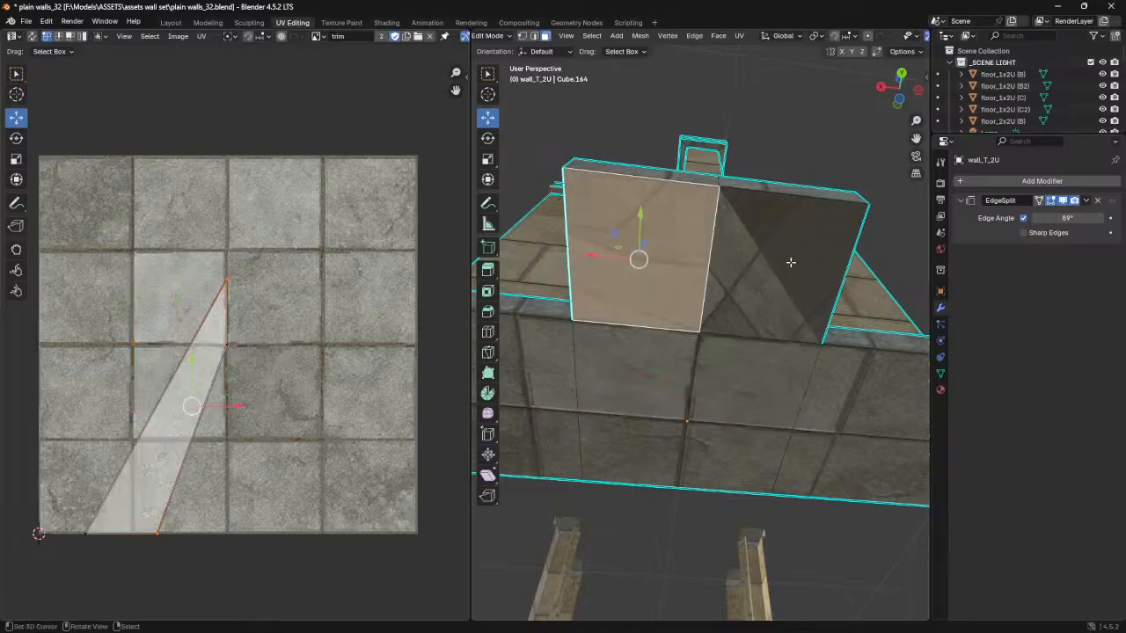
shift+click(785, 262)
click(182, 495)
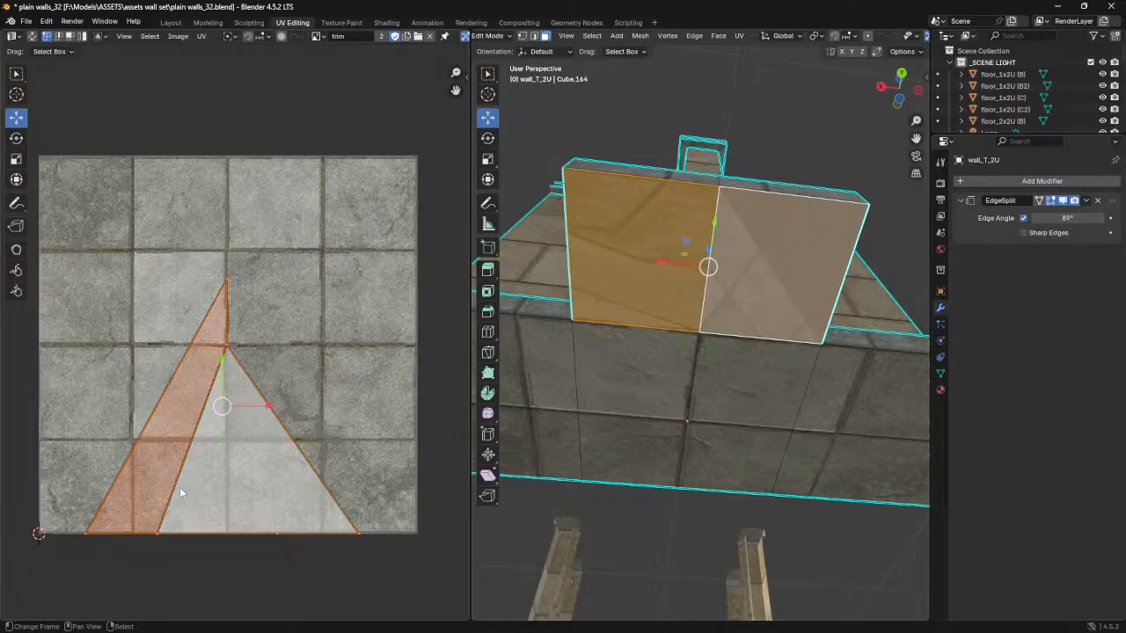
key(ctrl+2)
mouse_move(153, 517)
mouse_down()
mouse_move(150, 539)
mouse_move(178, 526)
mouse_up()
drag(335, 528, 378, 544)
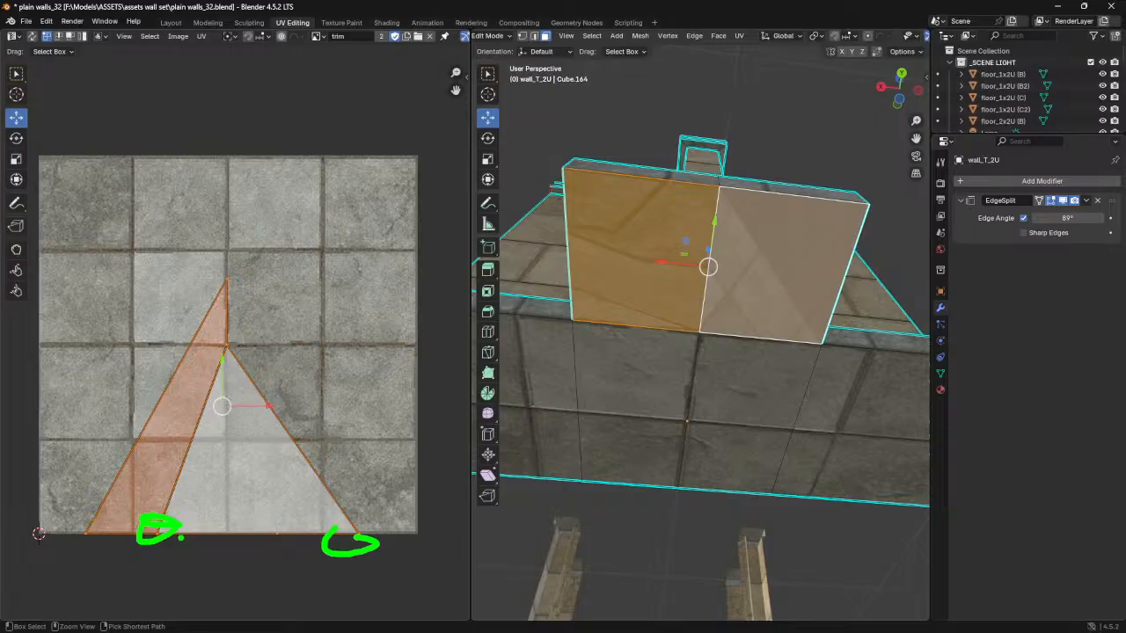
key(Escape)
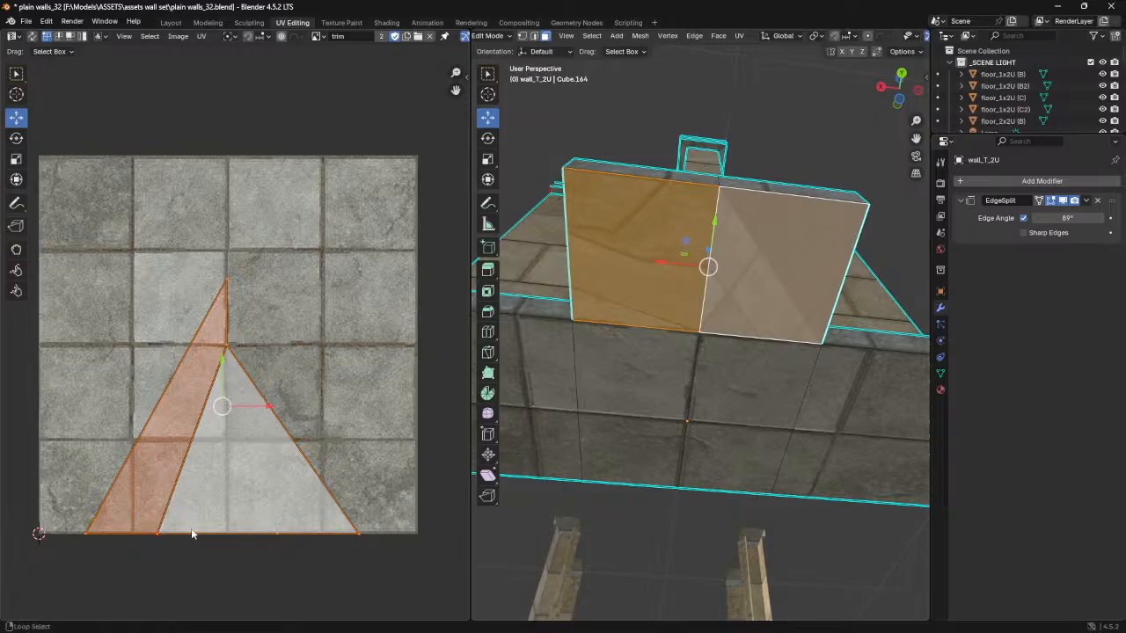
key(p)
- Unwrap the two cap faces together with the two pinned base faces using Conformal, and move the cap's outer UV column onto the vertical tile seam
shift+click(663, 377)
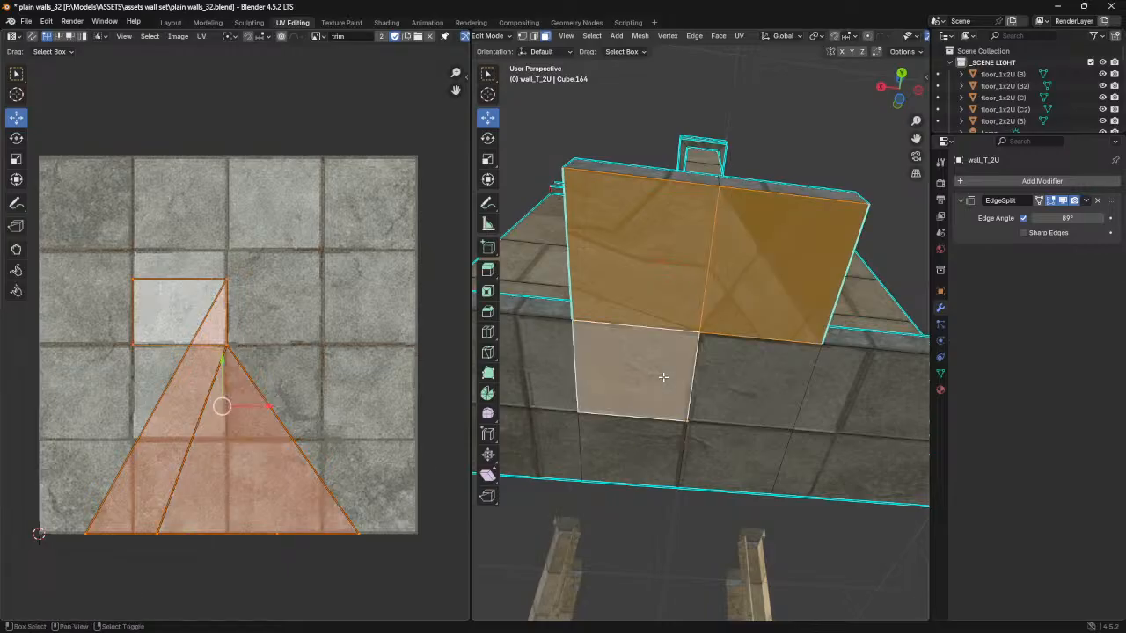
shift+click(729, 380)
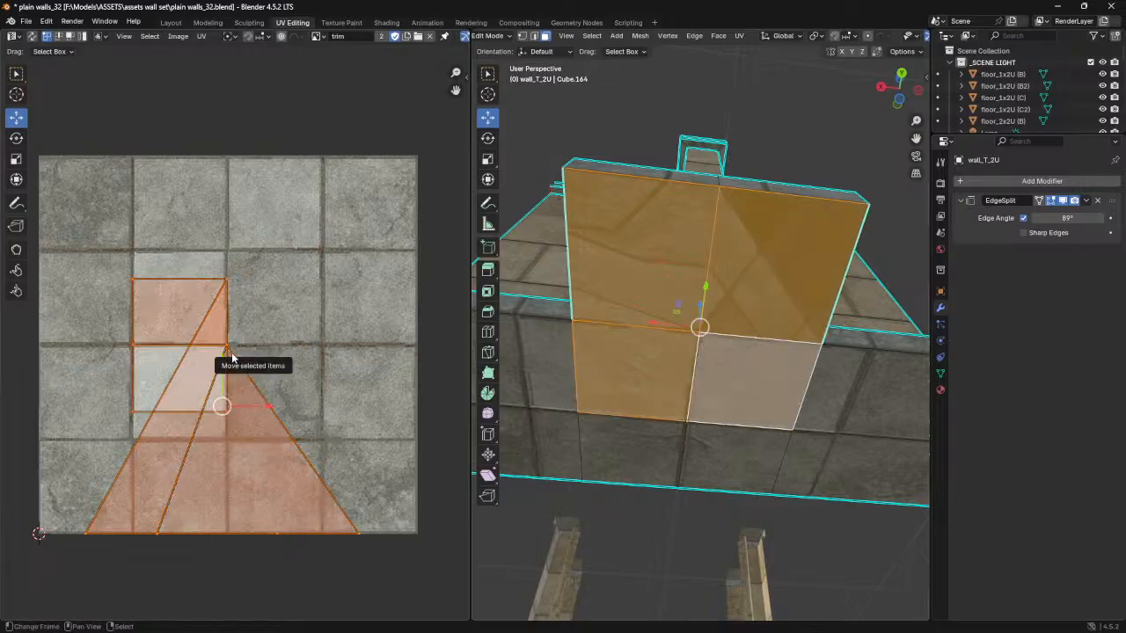
key(u)
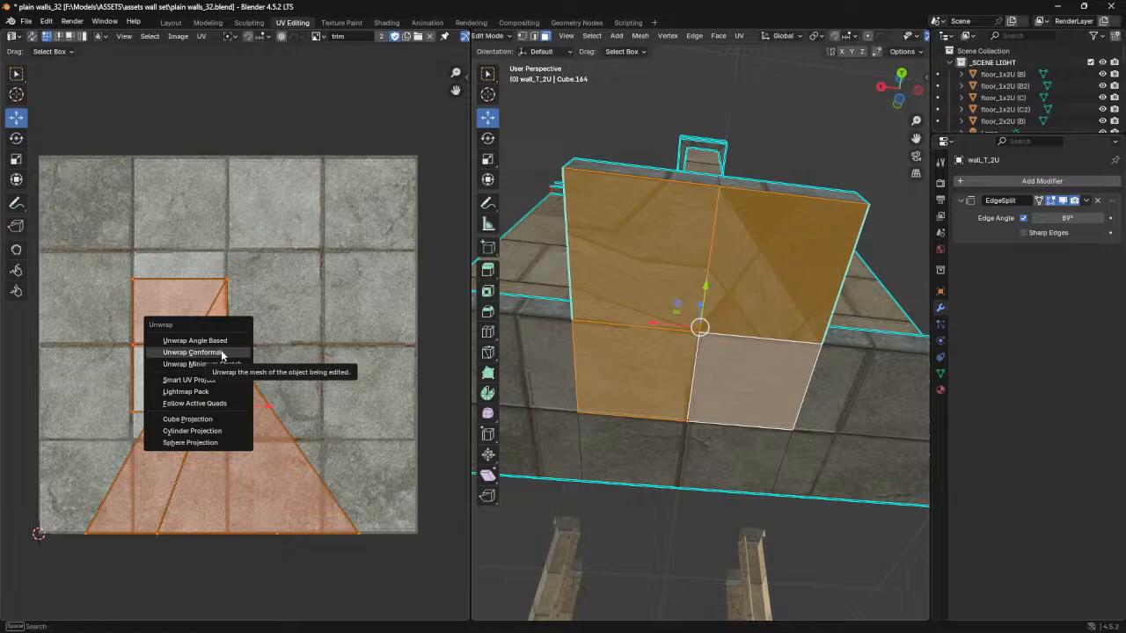
click(194, 352)
drag(348, 271, 285, 445)
drag(355, 346, 377, 341)
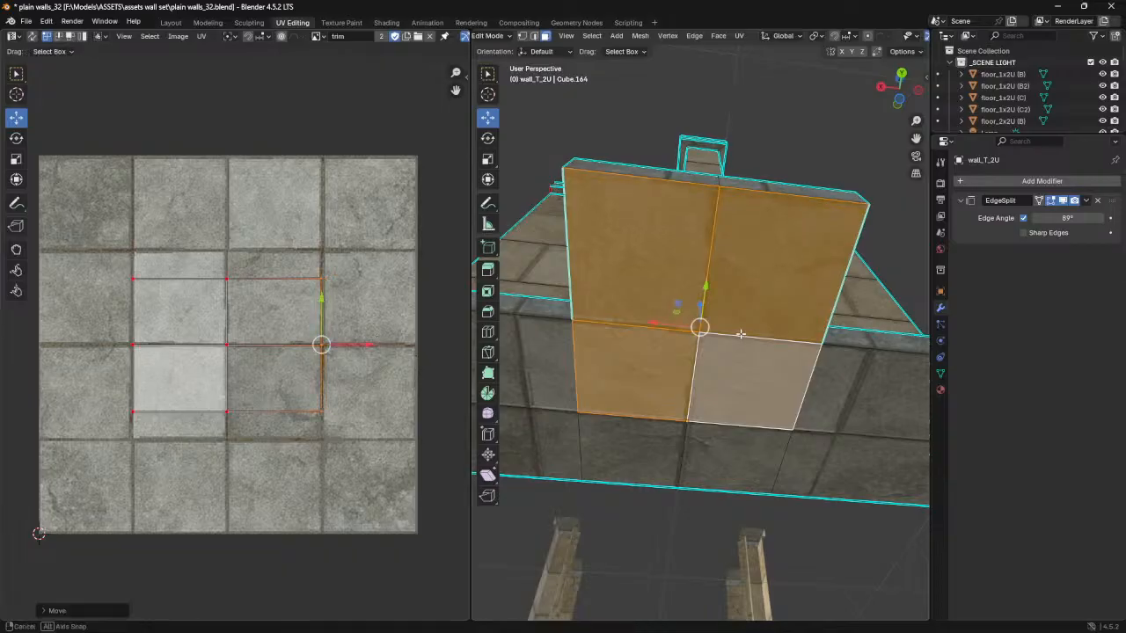
- Leave Edit Mode and examine the stone texture across the capped underside of the T-wall
key(Tab)
mouse_move(707, 334)
middle_down()
mouse_move(757, 361)
mouse_move(710, 342)
middle_up()
middle_drag(627, 300, 630, 374)
middle_drag(674, 343, 705, 361)
scroll(720, 337, up, 3)
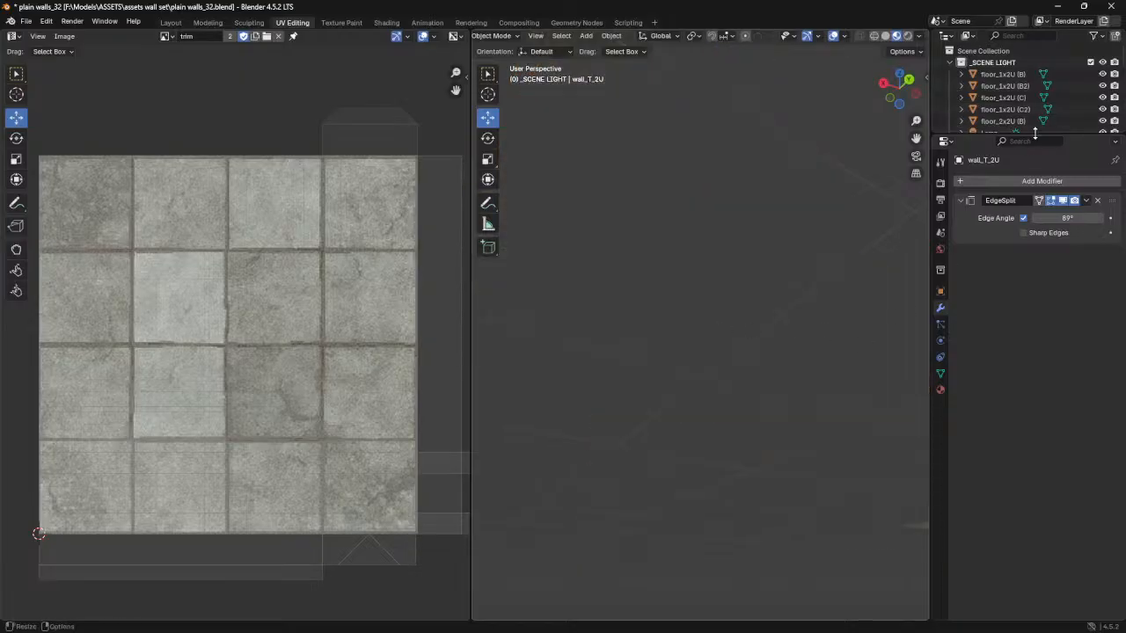
- Enlarge the Outliner and unhide the Walls collection in the viewport
drag(1034, 134, 1034, 325)
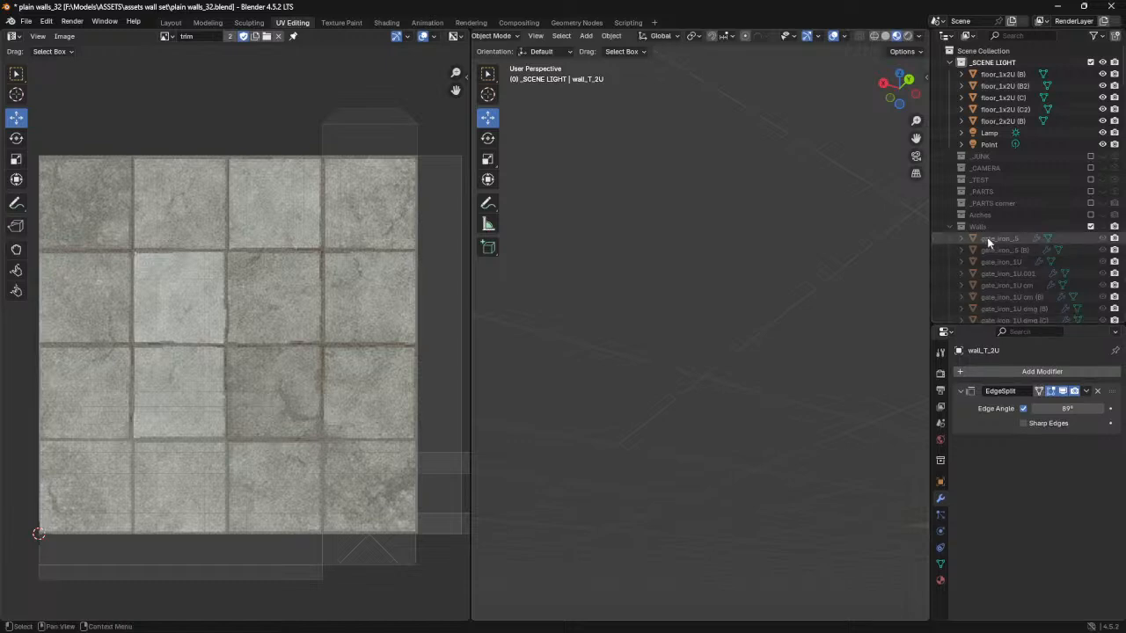
scroll(999, 248, down, 10)
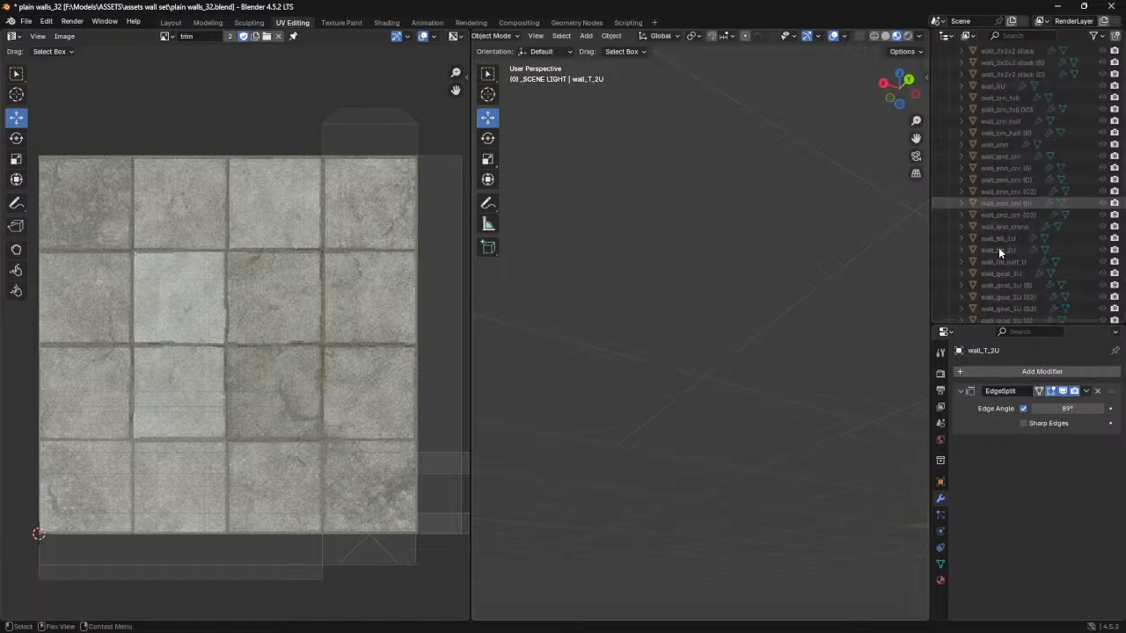
scroll(997, 247, down, 10)
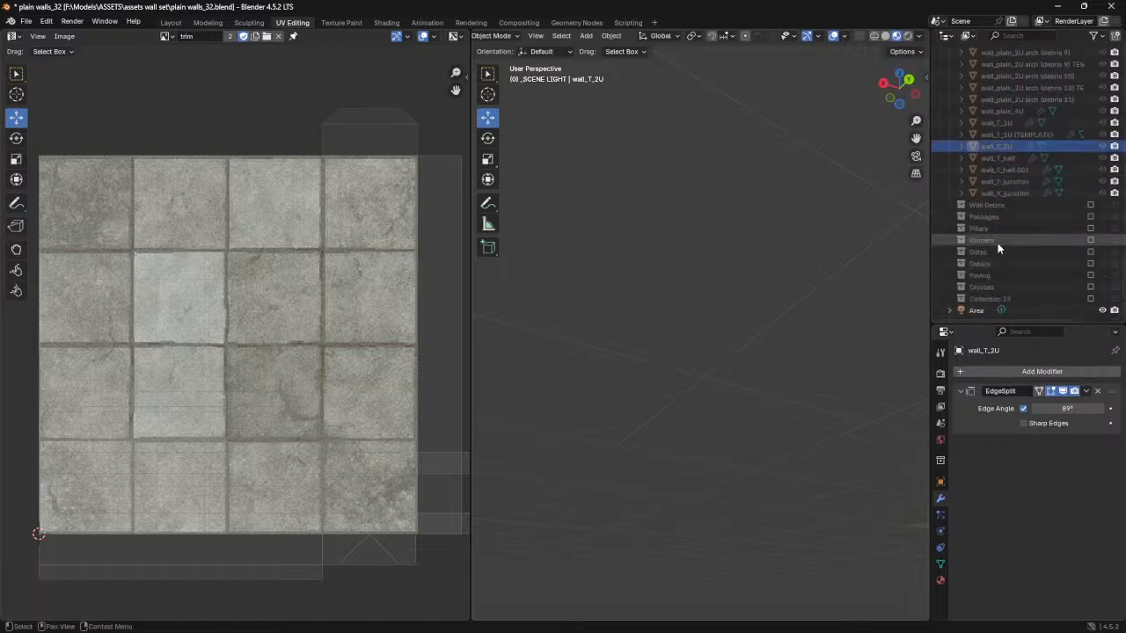
scroll(1027, 246, up, 10)
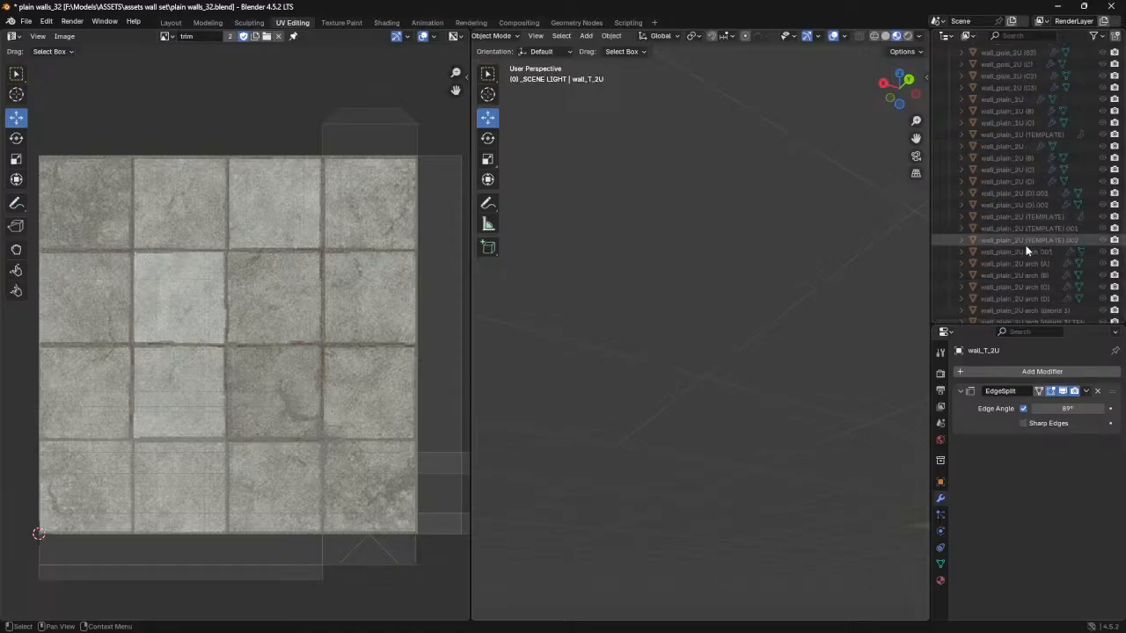
scroll(1024, 245, up, 10)
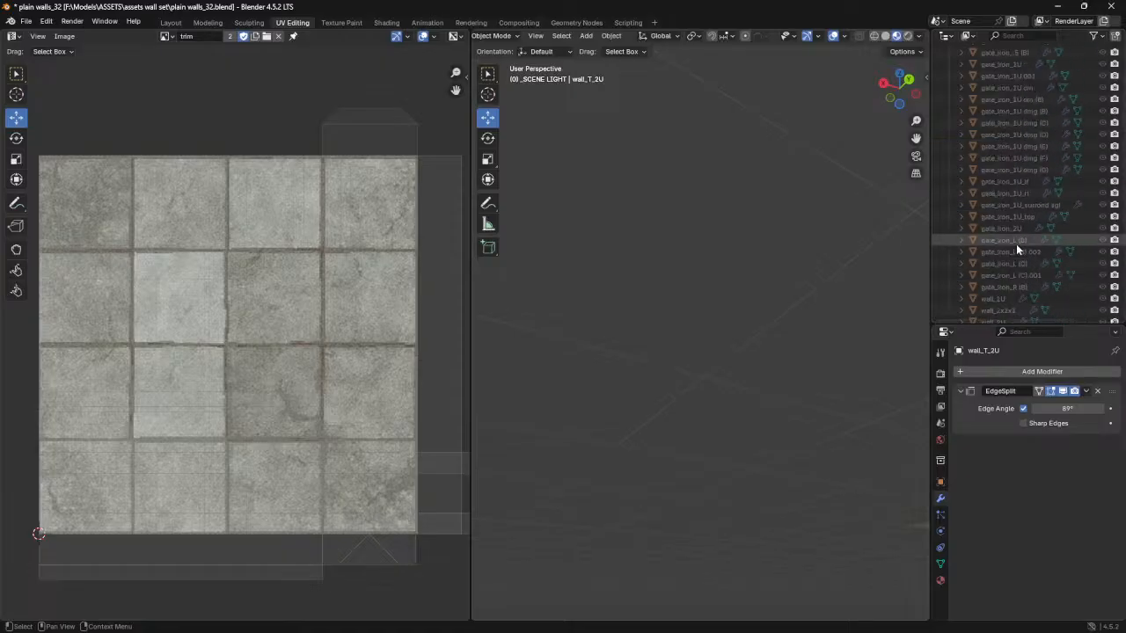
click(1103, 217)
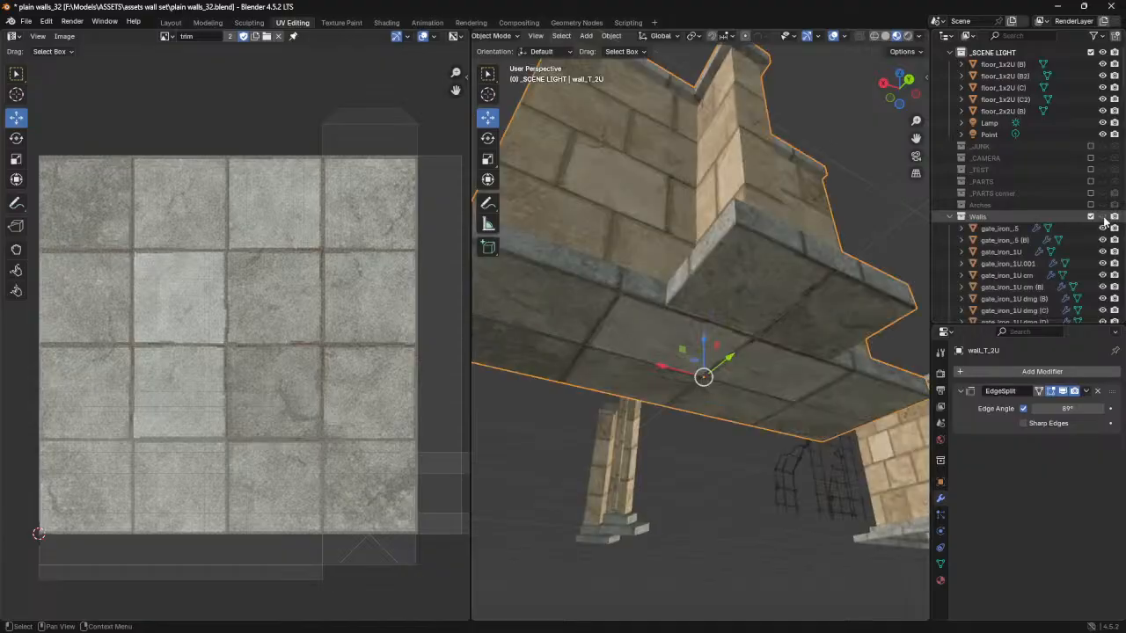
- Examine the textured cap faces in Edit Mode, then return to the Layout workspace in Object Mode with nothing selected
middle_drag(747, 194, 746, 308)
key(Tab)
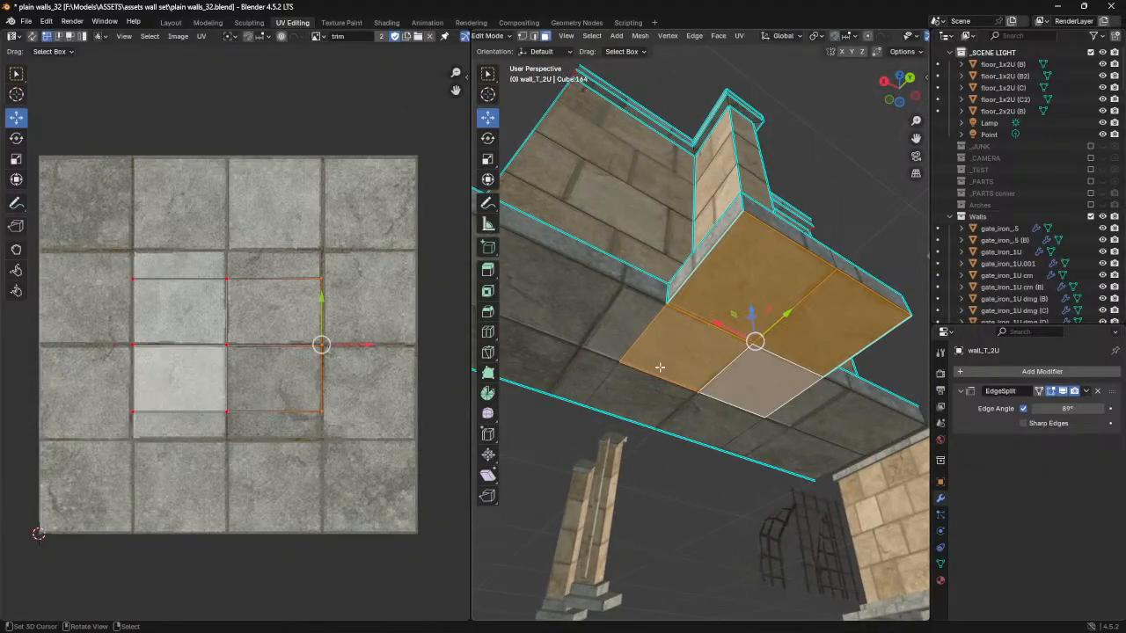
middle_drag(633, 324, 645, 355)
key(Tab)
key(alt+a)
scroll(642, 347, down, 2)
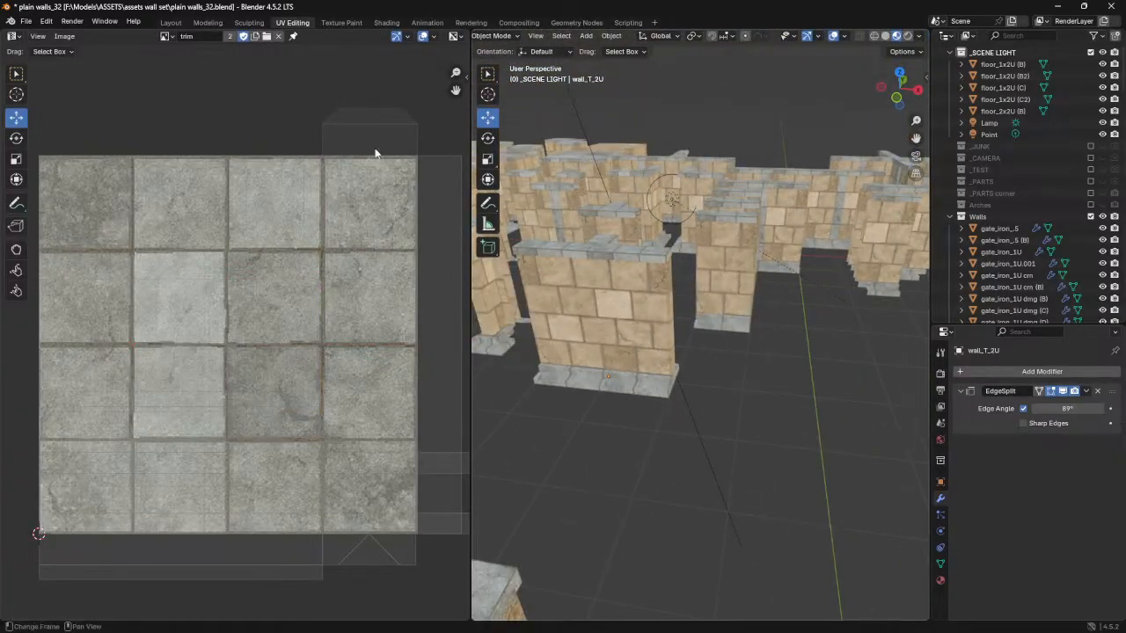
click(169, 22)
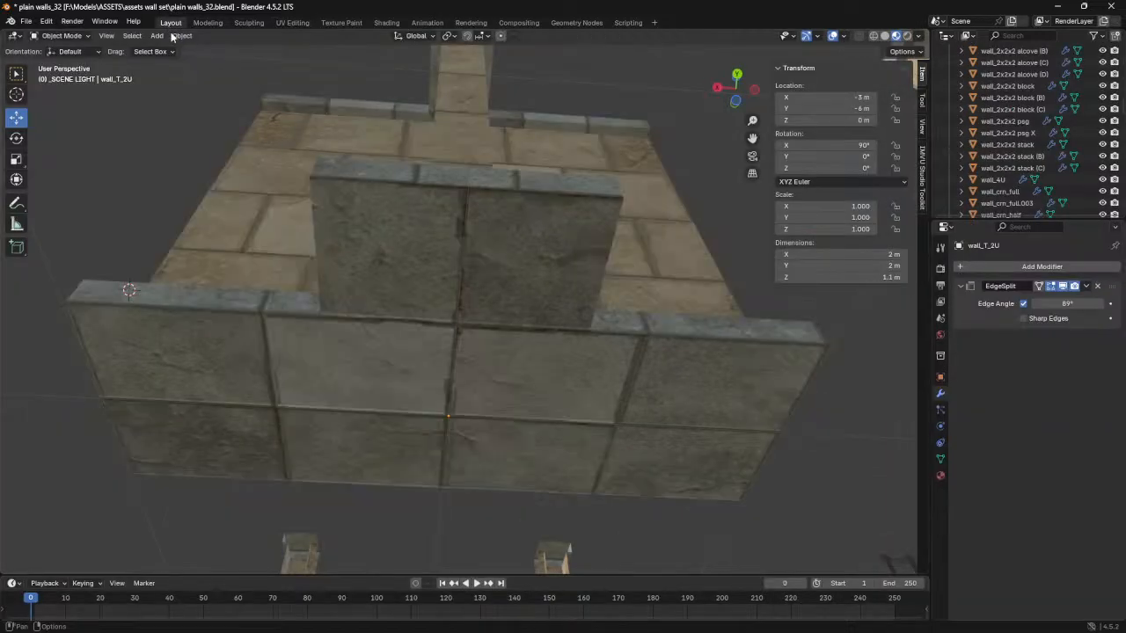
- Put the 4 m wall wall_4U in Edit Mode, select its narrow end face, and test whether it can be moved separately
middle_drag(395, 283, 520, 281)
scroll(621, 318, down, 5)
scroll(476, 331, down, 3)
scroll(493, 253, up, 4)
click(506, 257)
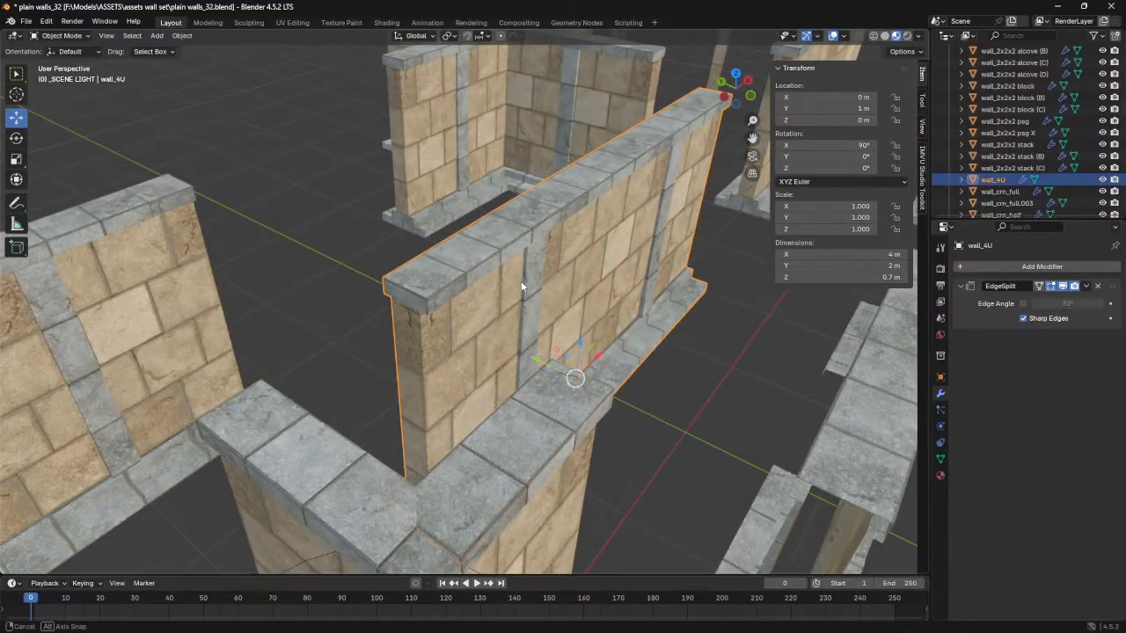
key(Tab)
scroll(426, 317, up, 3)
click(387, 346)
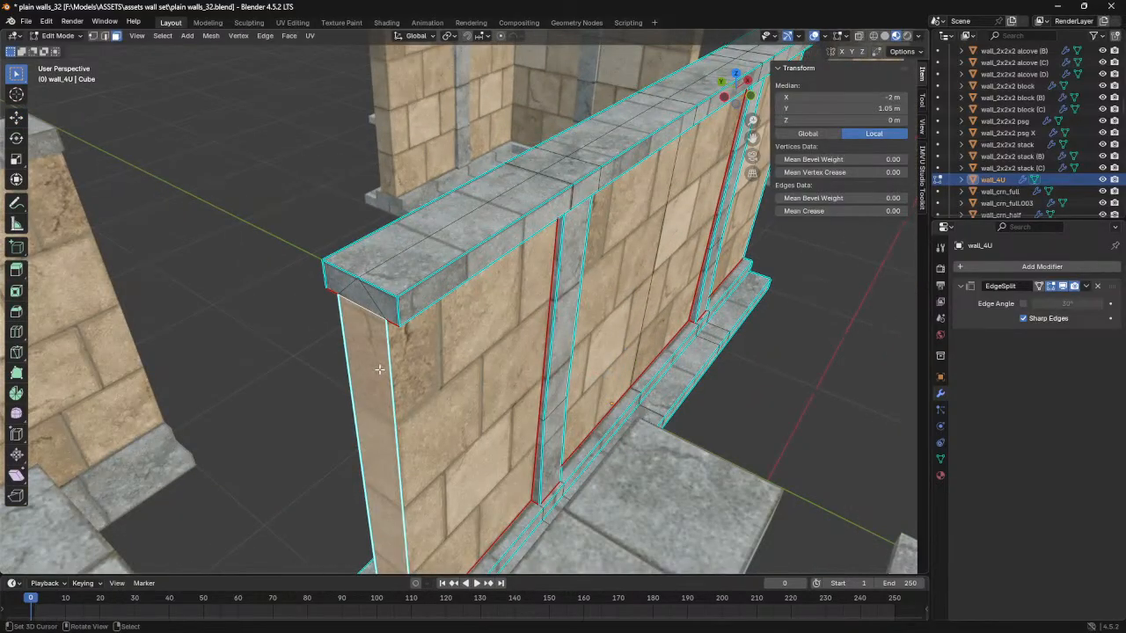
key(g)
right_click(388, 367)
- Select the whole wall mesh and merge its vertices by distance
middle_drag(441, 387, 558, 326)
key(ctrl+l)
click(211, 36)
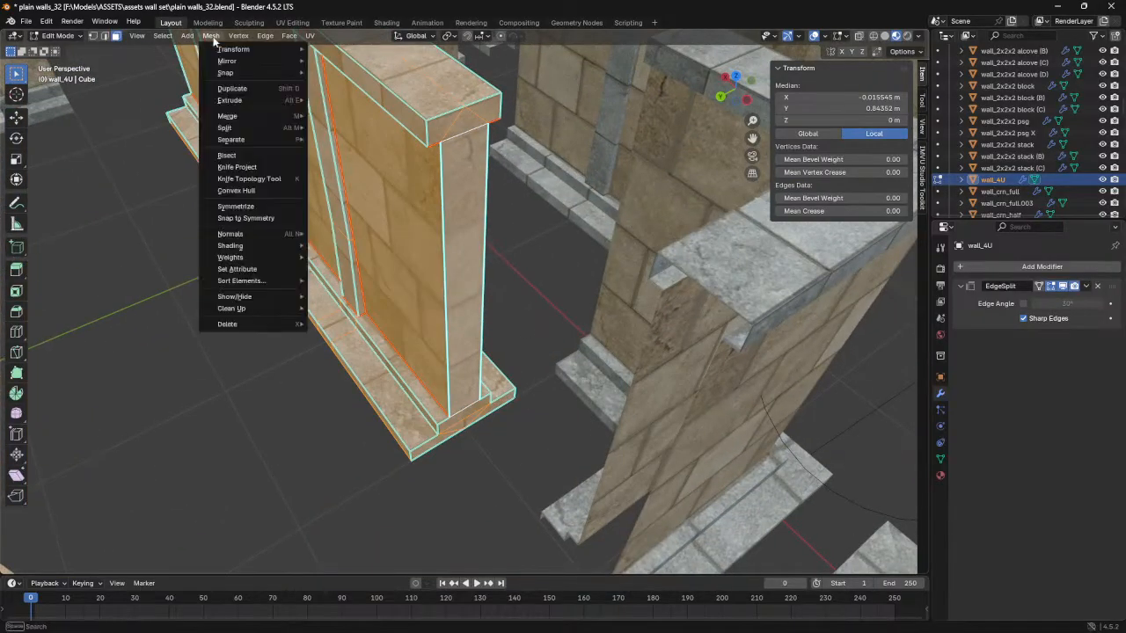
mouse_move(236, 308)
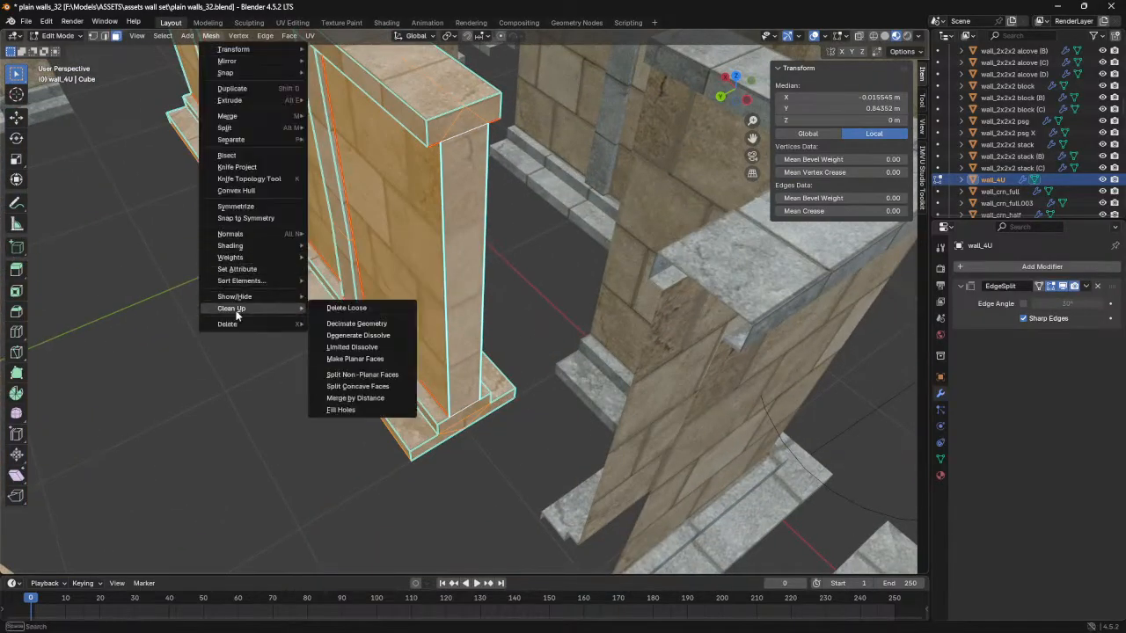
click(356, 395)
- Set the wall's EdgeSplit modifier to use an 89° edge angle with Sharp Edges off
middle_drag(388, 413, 440, 378)
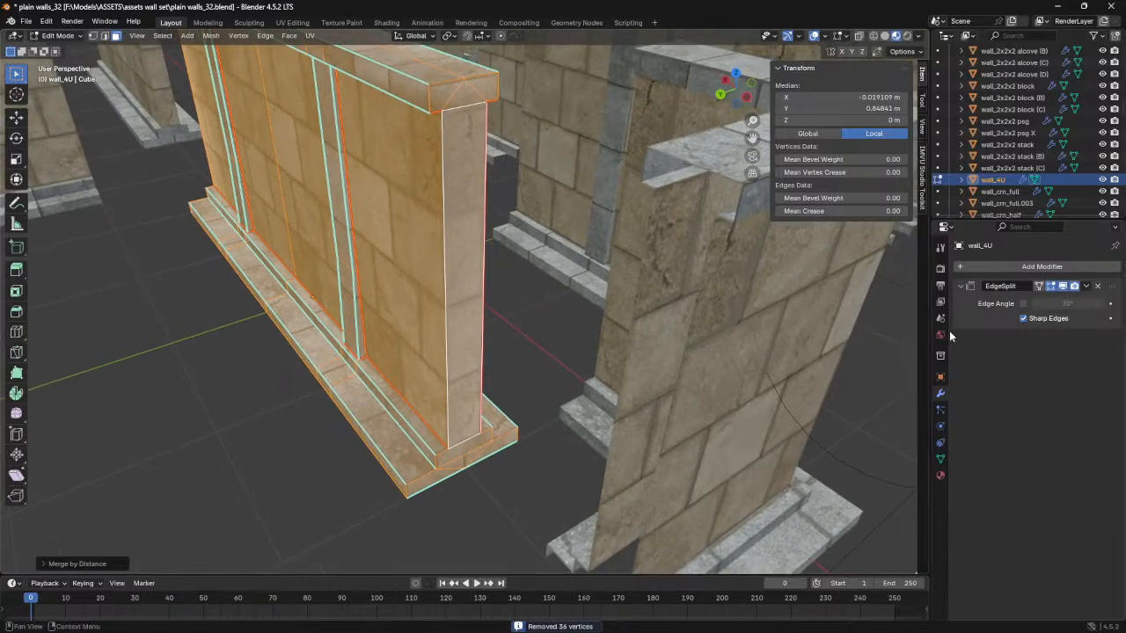
click(1023, 304)
click(1060, 303)
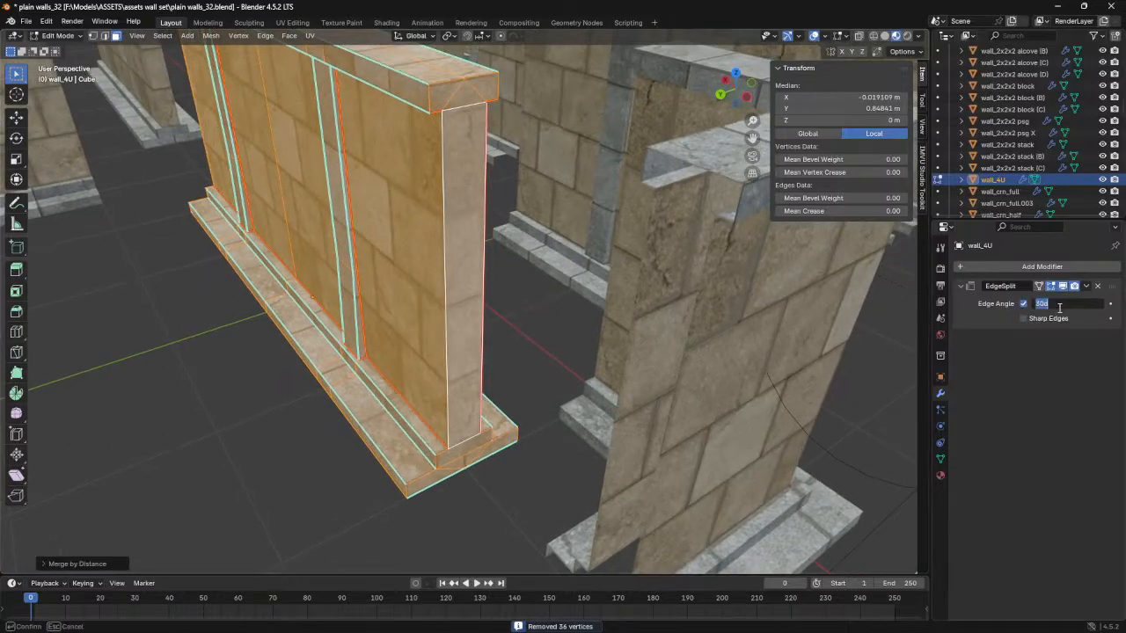
key(Return)
middle_drag(534, 329, 312, 354)
key(Tab)
key(Tab)
key(ctrl+r)
click(255, 344)
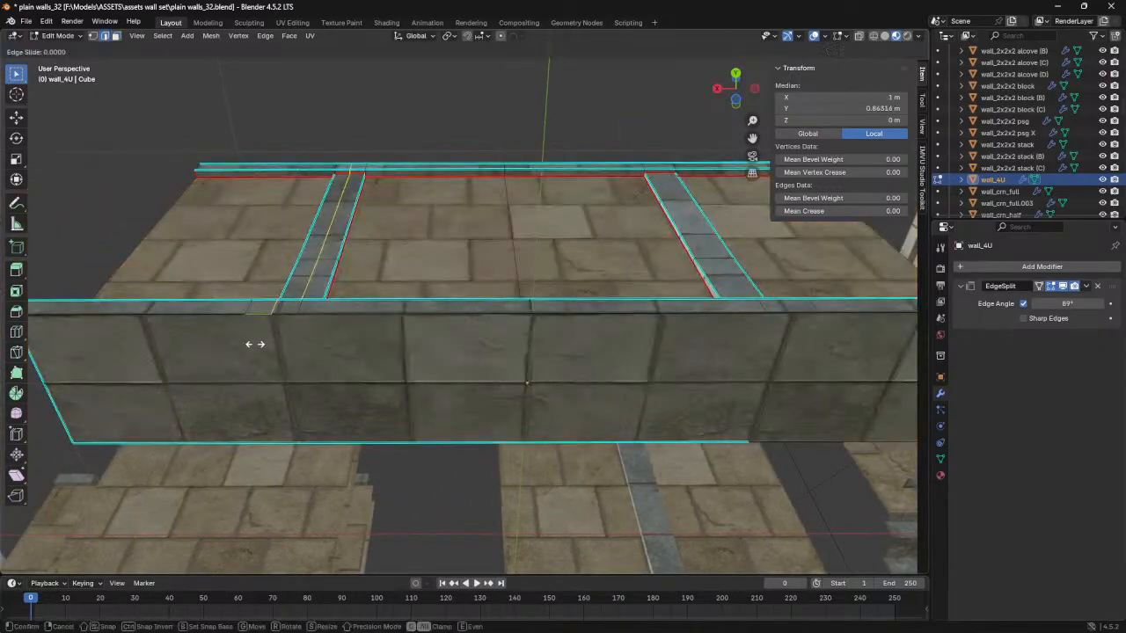
right_click(261, 363)
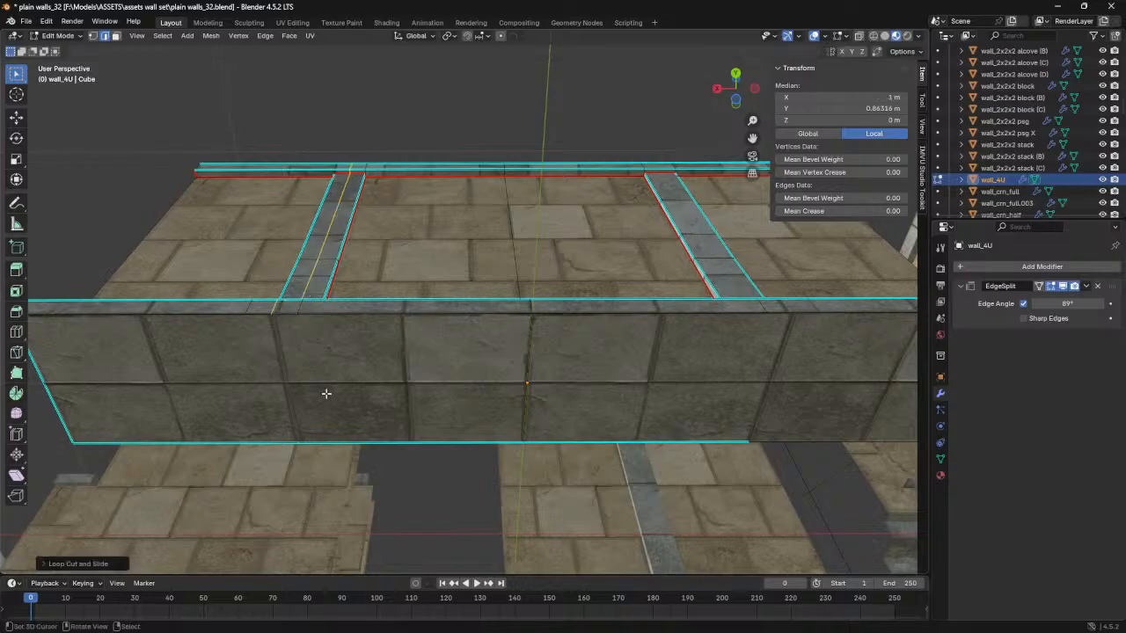
key(ctrl+l)
- Cut a loop across the wall's underside at X 0.9 m, in line with the pilaster's inner seam
key(ctrl+r)
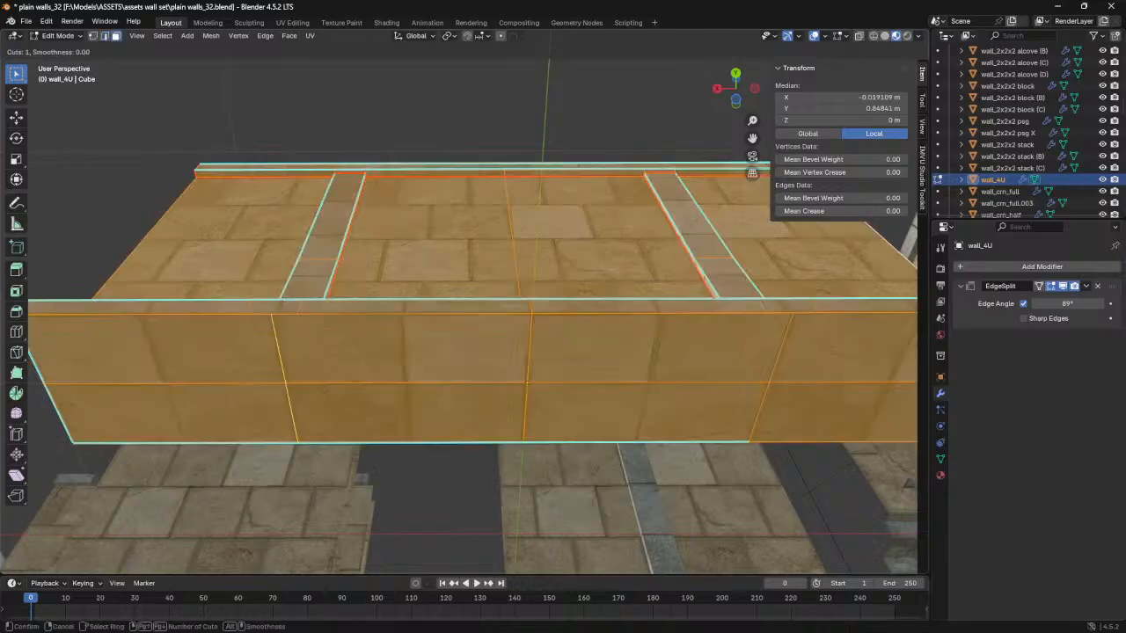
click(322, 397)
click(340, 396)
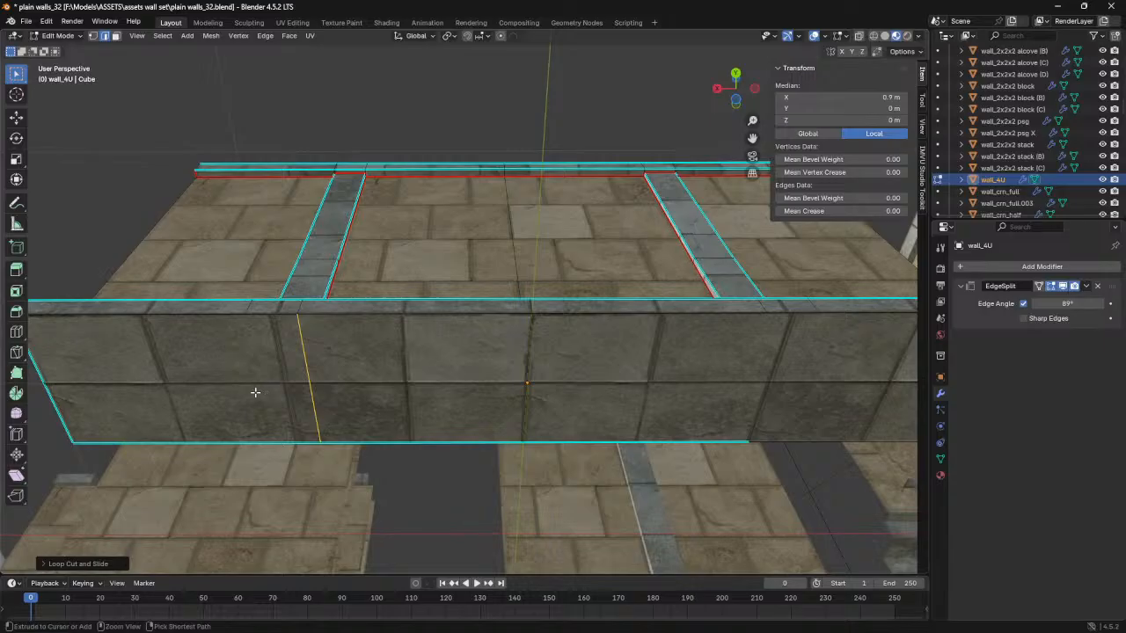
- Cut a second loop beside it on the underside, set its X to 1 m, and move it outward along X onto the base's outer seam
key(g)
key(g)
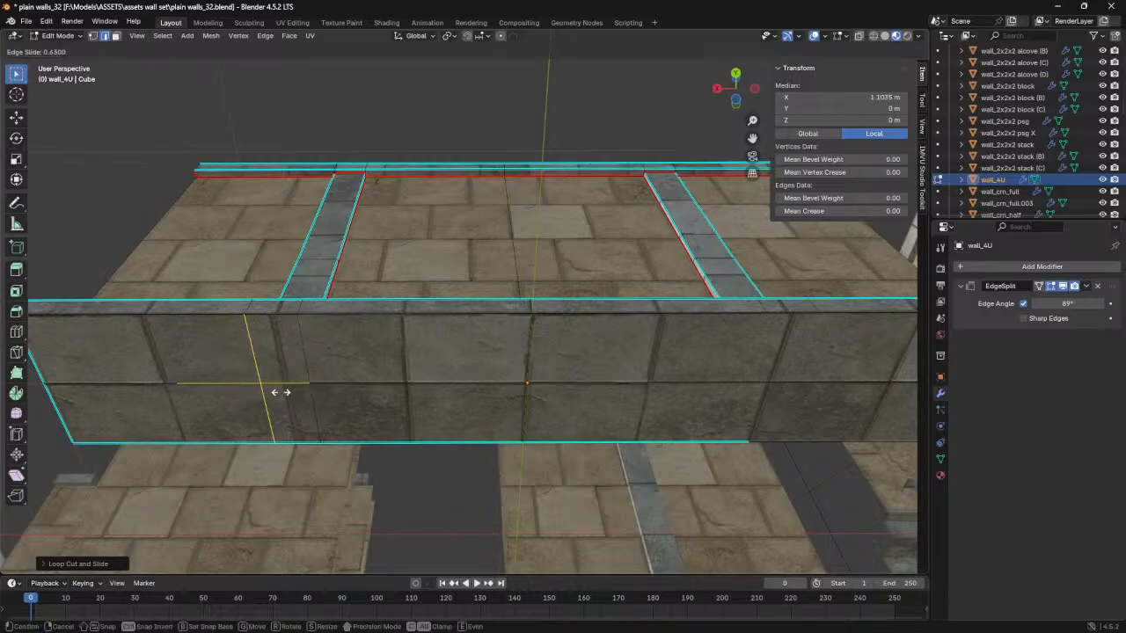
click(287, 393)
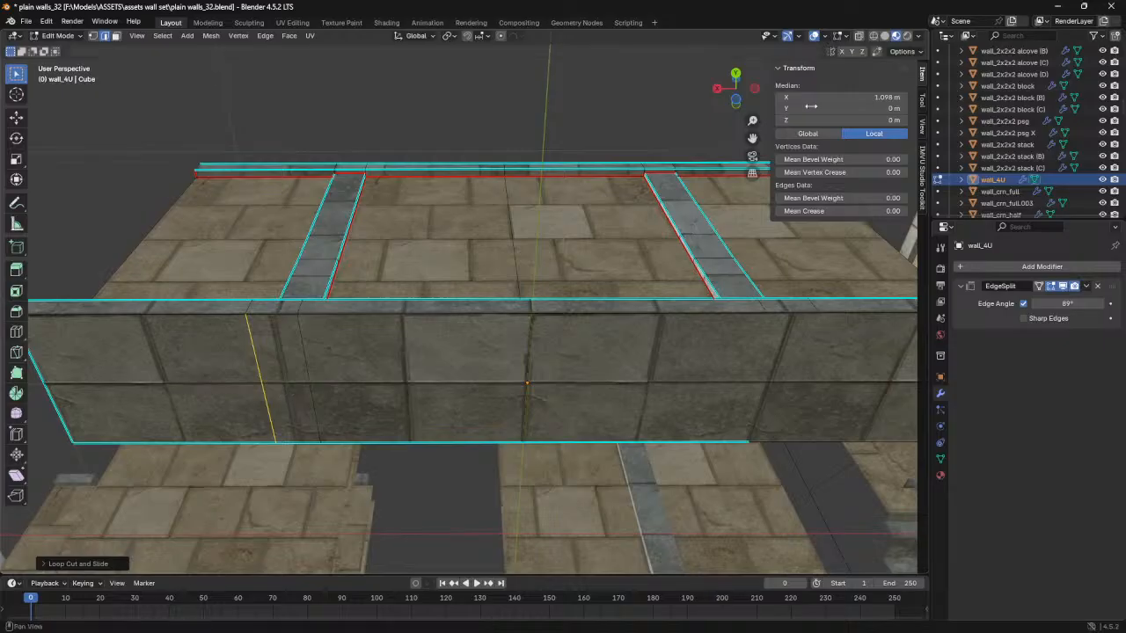
click(809, 97)
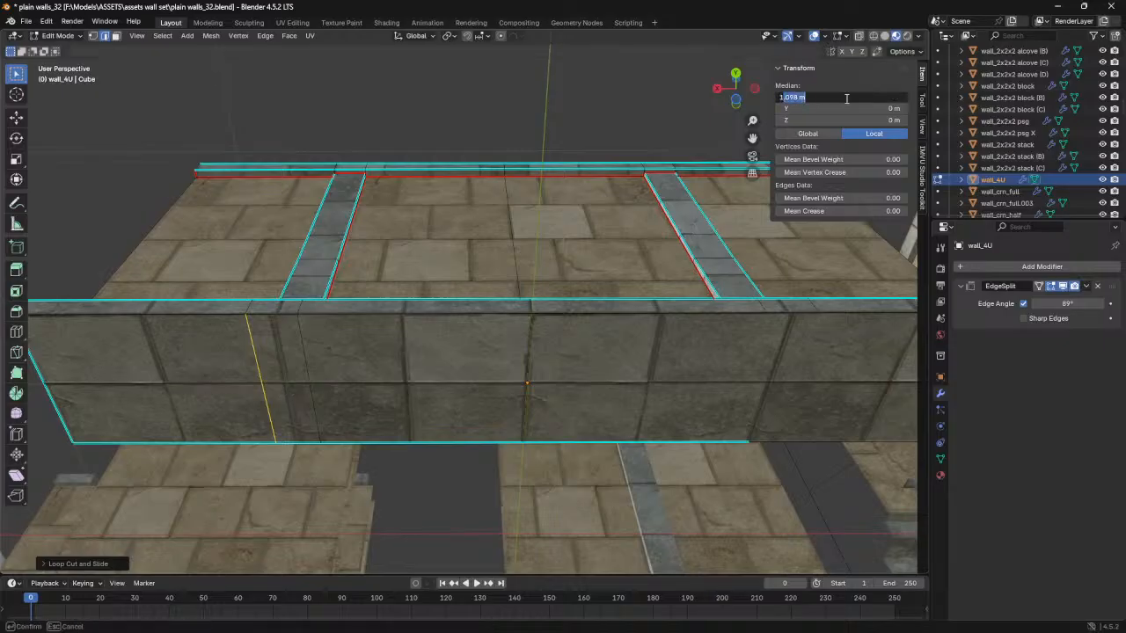
key(Return)
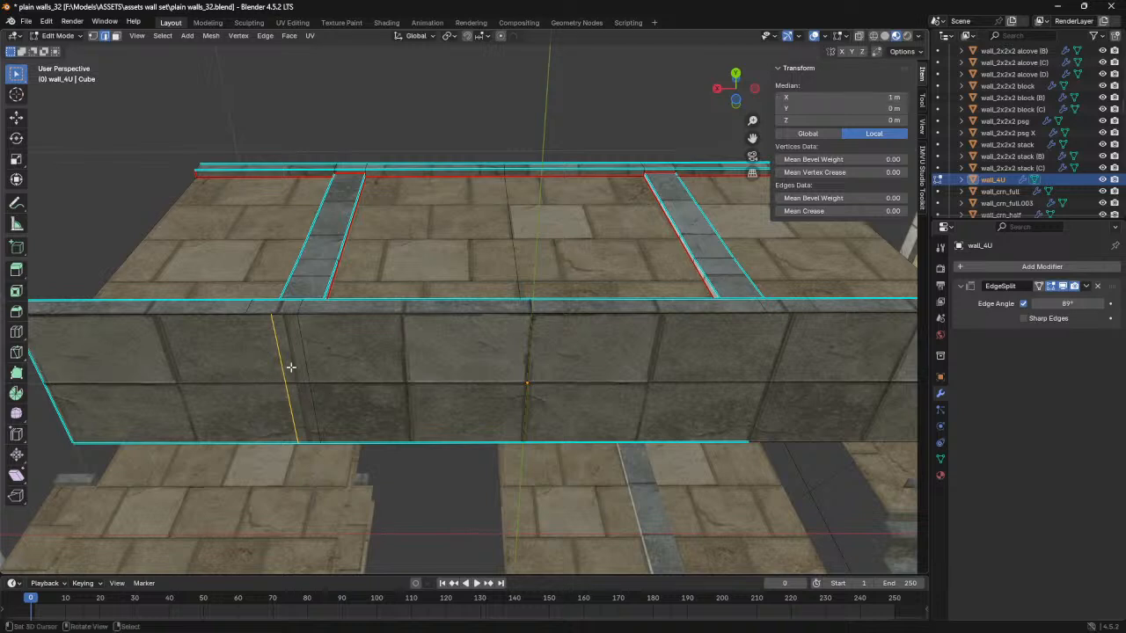
click(16, 117)
drag(243, 386, 220, 380)
- Cut a loop across the underside's opposite half and move it along X to -0.9 m
mouse_move(345, 341)
middle_down()
mouse_move(385, 352)
mouse_move(350, 348)
middle_up()
middle_drag(505, 343, 342, 374)
alt+right_click(391, 356)
alt+right_click(281, 365)
drag(310, 392, 296, 389)
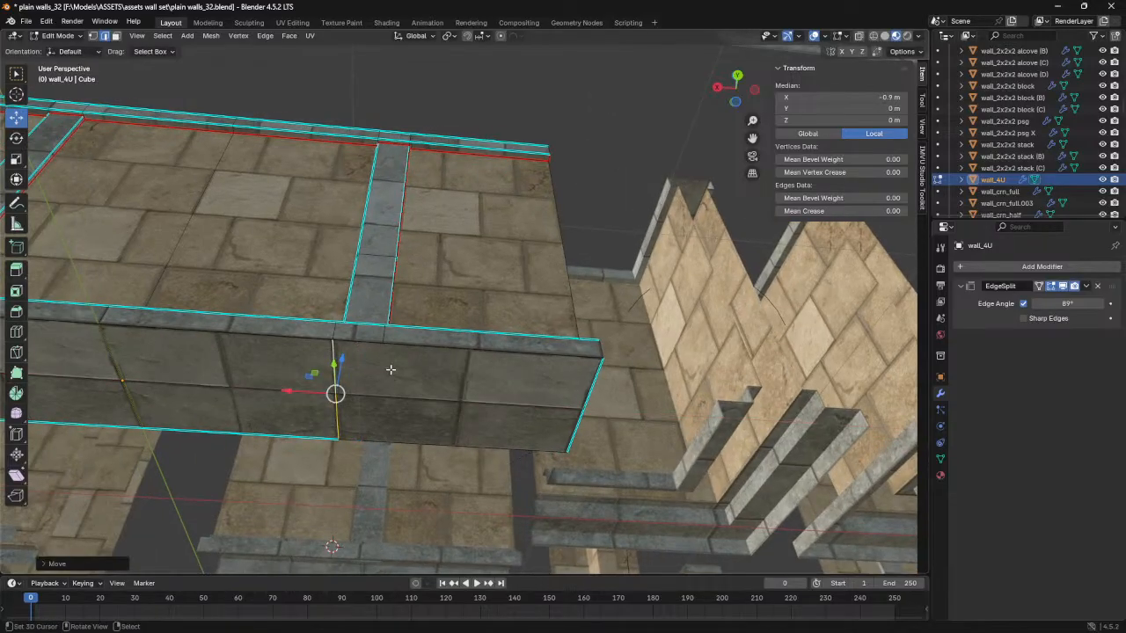
key(ctrl+shift+r)
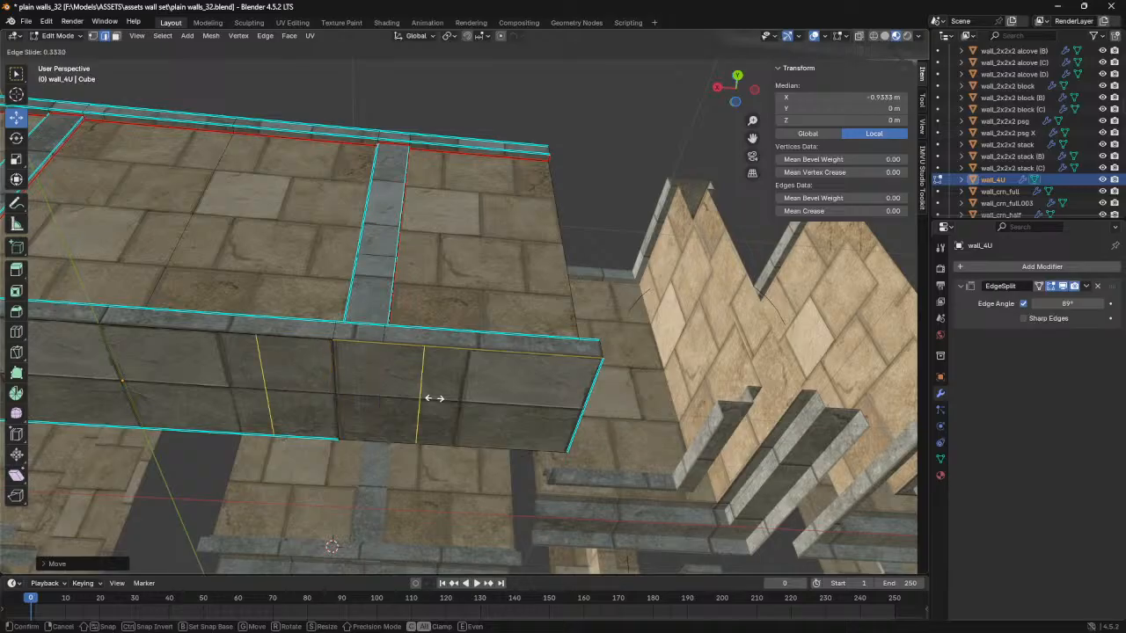
right_click(448, 399)
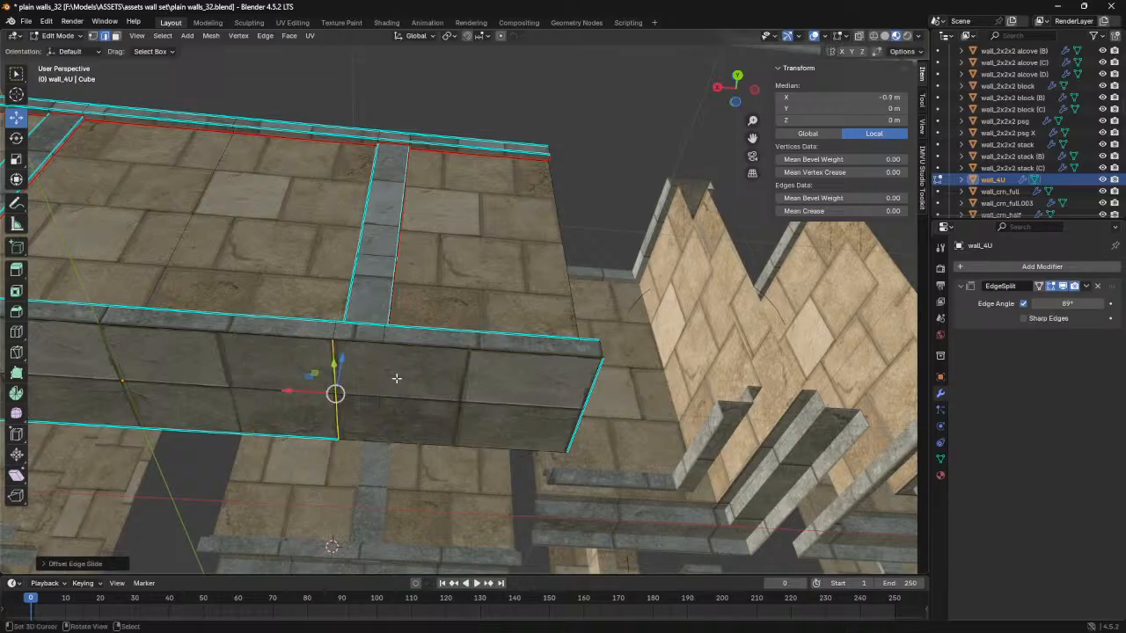
key(g)
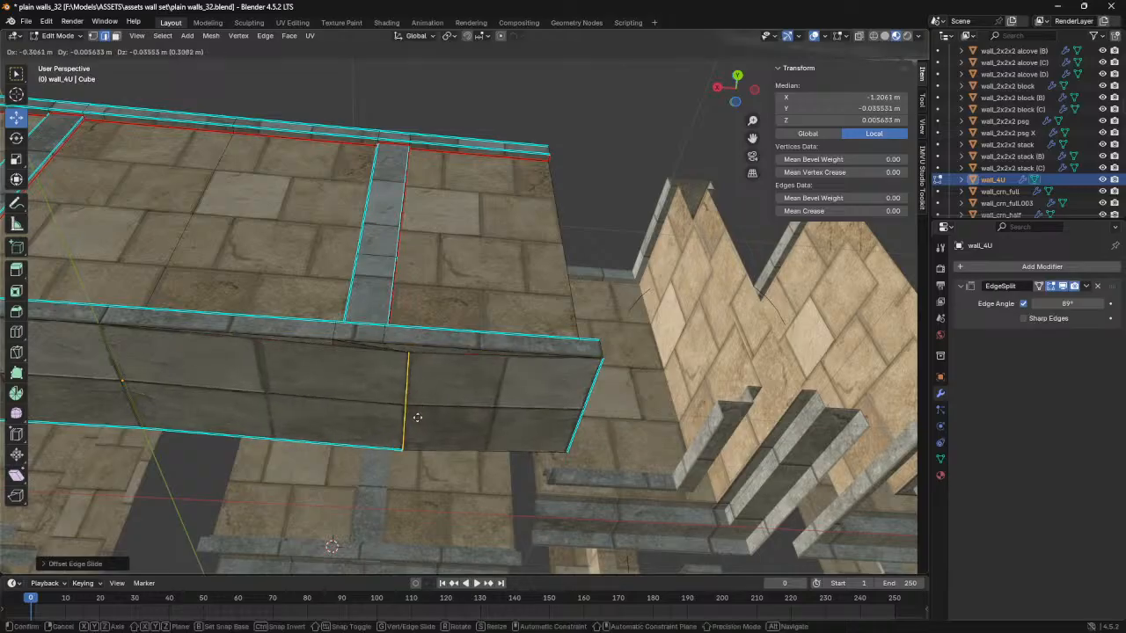
right_click(399, 476)
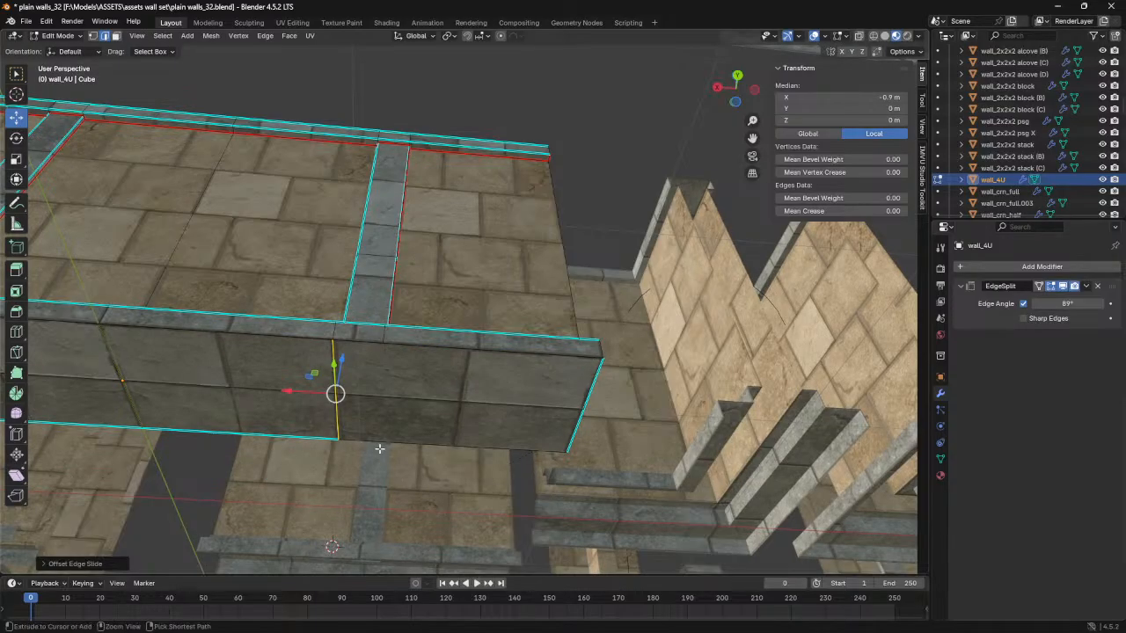
key(g)
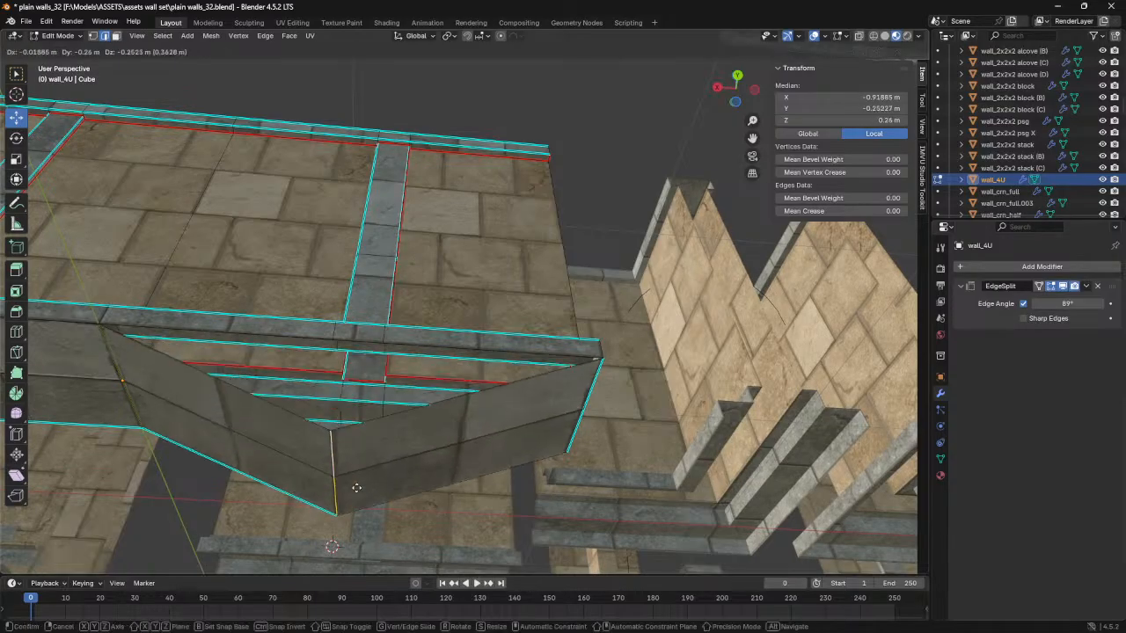
right_click(396, 378)
- Cut another loop farther out on that half, set its X to -1 m, and move it outward along X onto the base's outer seam
key(g)
key(g)
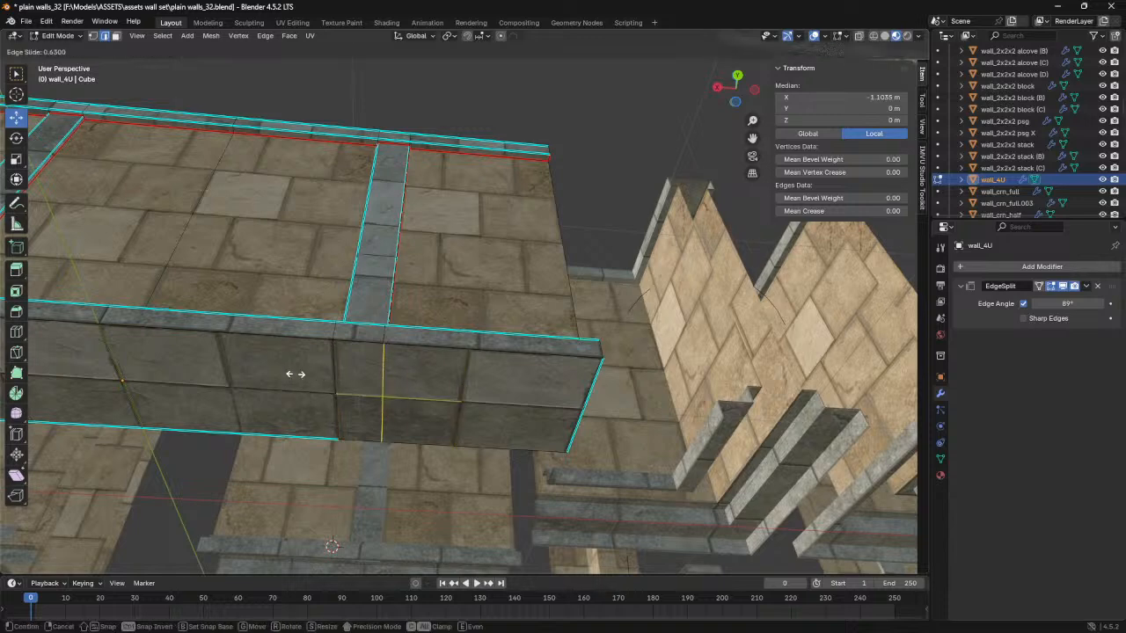
click(282, 372)
click(877, 97)
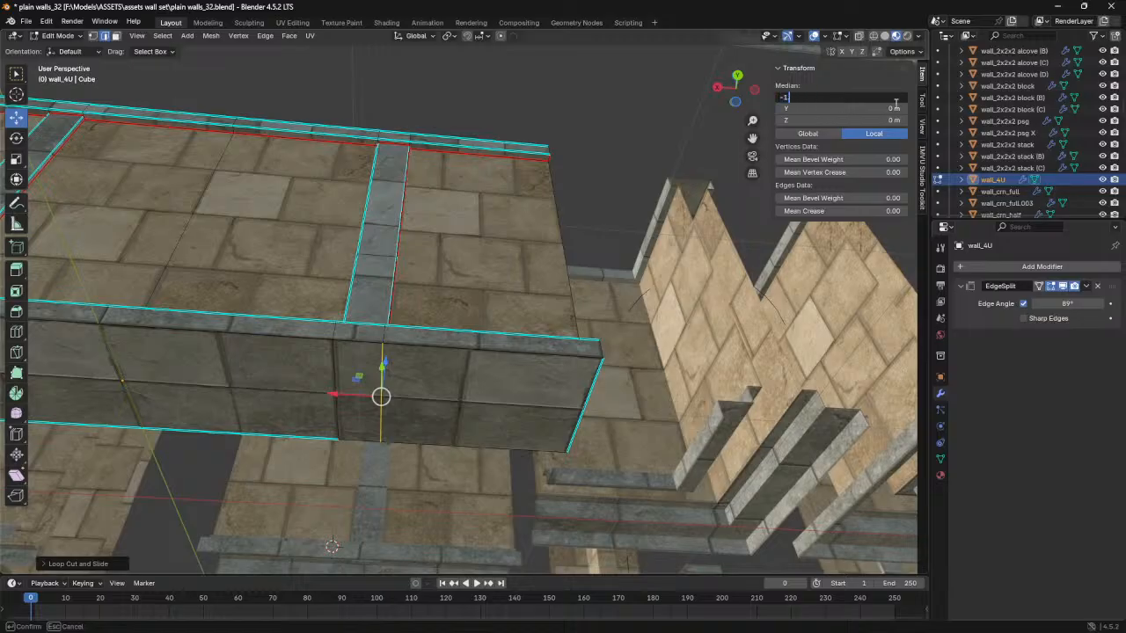
text(-1)
key(Return)
ctrl+drag(313, 392, 331, 395)
- Select the entire wall mesh and merge the new loop vertices with the base by distance
middle_drag(292, 380, 426, 387)
key(a)
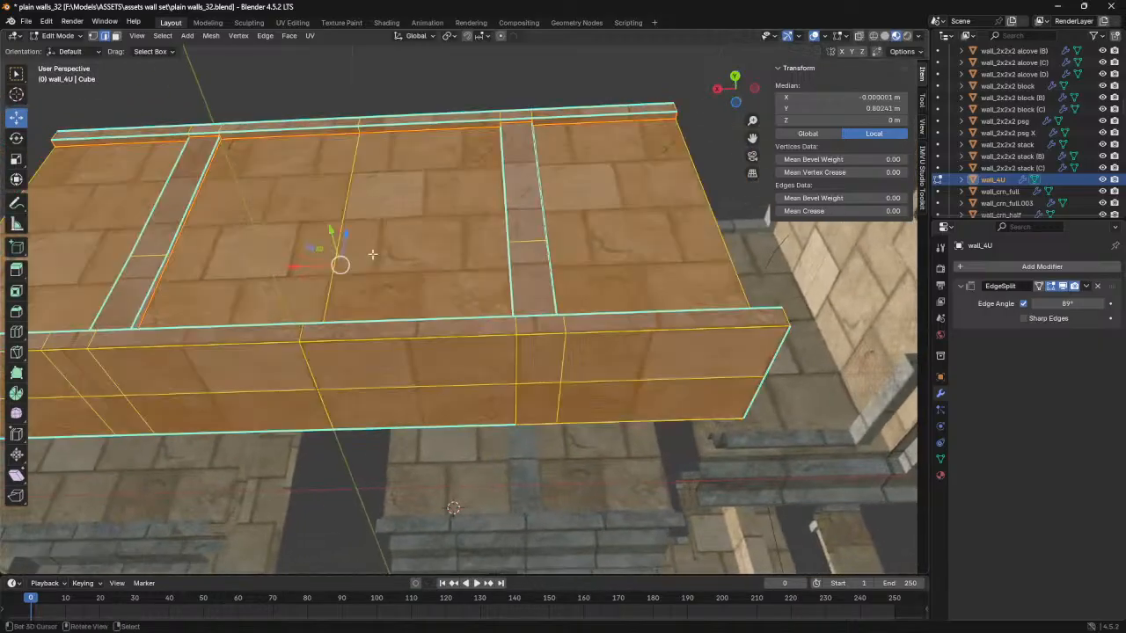
middle_drag(267, 301, 299, 283)
click(211, 37)
mouse_move(246, 309)
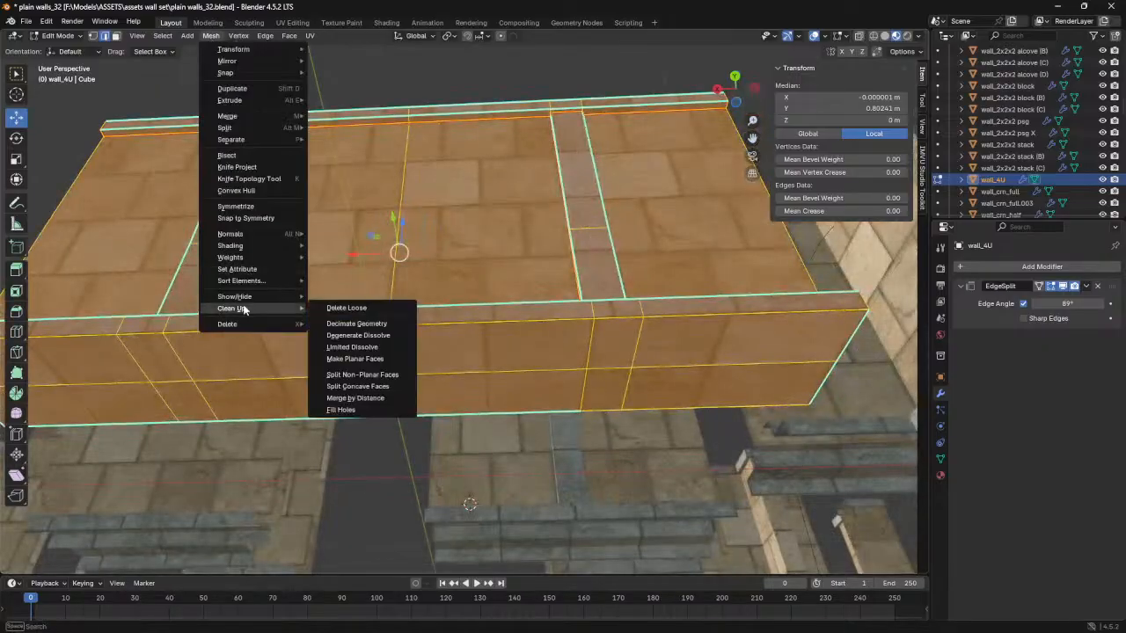
click(368, 401)
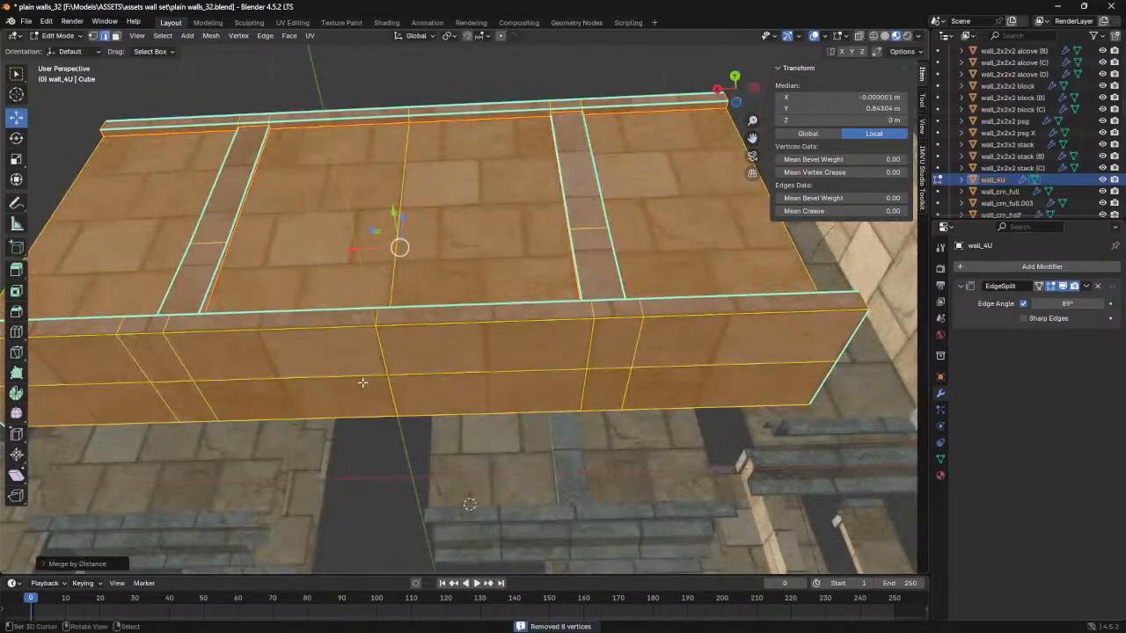
- Select all the faces across the wall's underside, including the narrow ones between the new loops
middle_drag(307, 350, 432, 402)
middle_drag(431, 348, 437, 339)
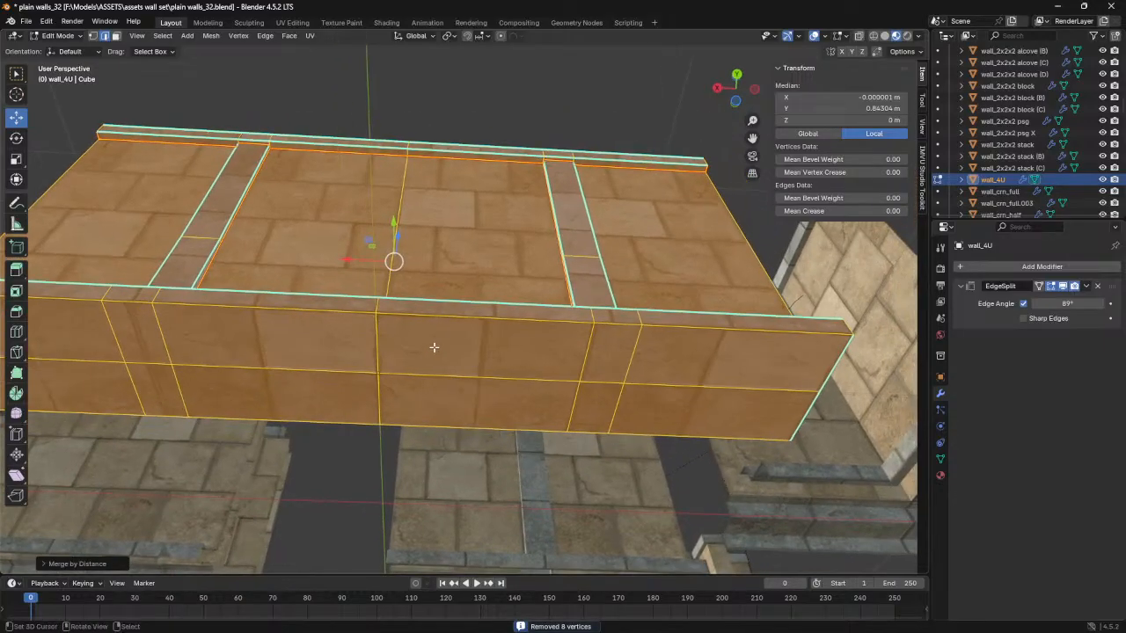
click(435, 346)
shift+click(531, 393)
shift+click(616, 379)
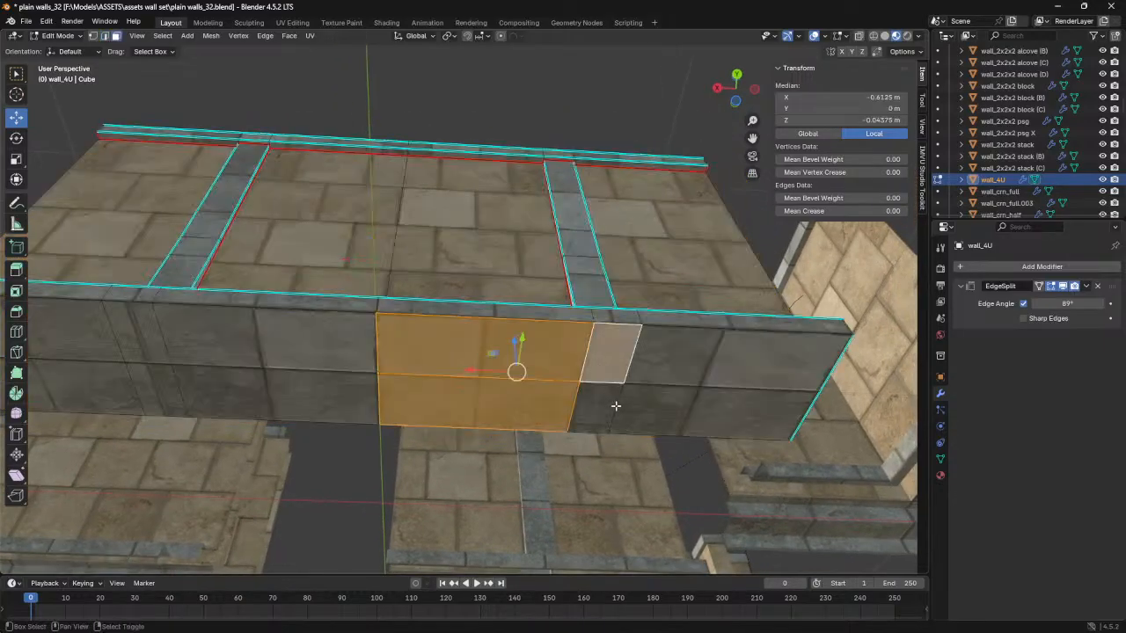
shift+click(607, 410)
shift+click(684, 405)
shift+click(700, 362)
shift+click(327, 344)
shift+click(303, 387)
shift+click(149, 386)
shift+click(148, 348)
shift+click(98, 345)
shift+click(108, 383)
shift+middle_drag(143, 375, 270, 381)
- Open the UV Editing workspace and frame the selected underside faces in the 3D view
click(284, 24)
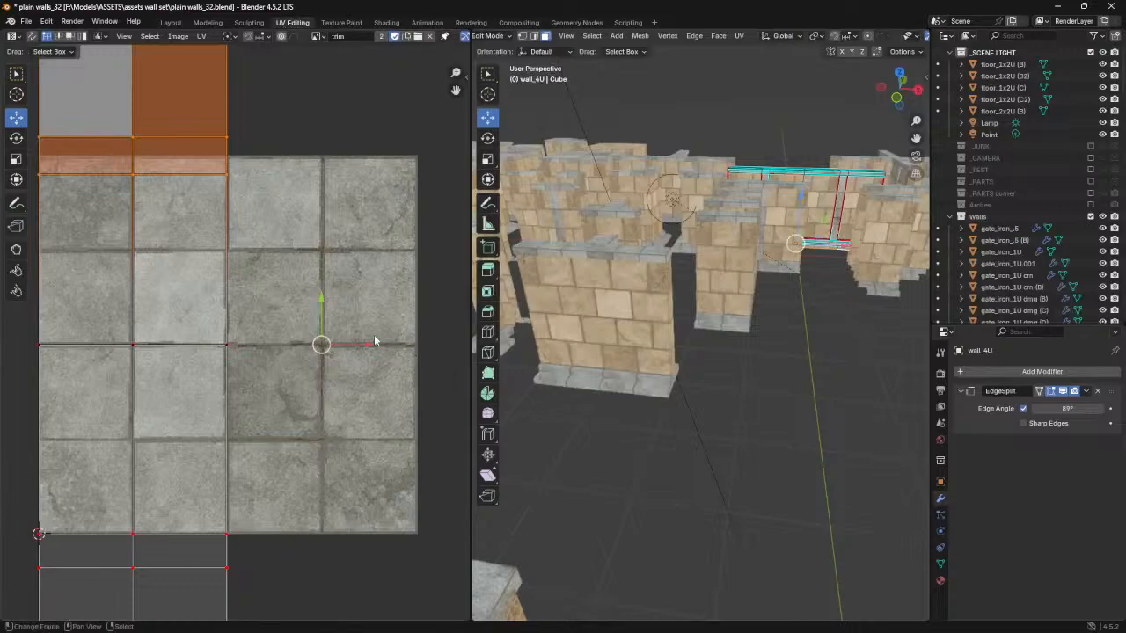
scroll(303, 336, down, 3)
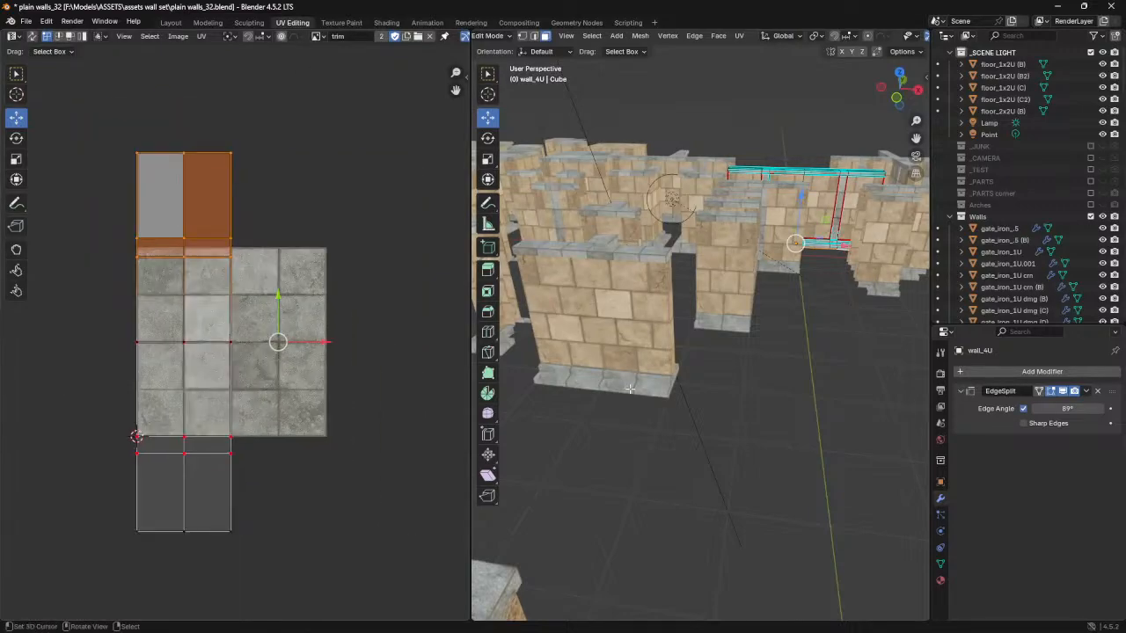
key(KP_Decimal)
middle_drag(730, 390, 753, 271)
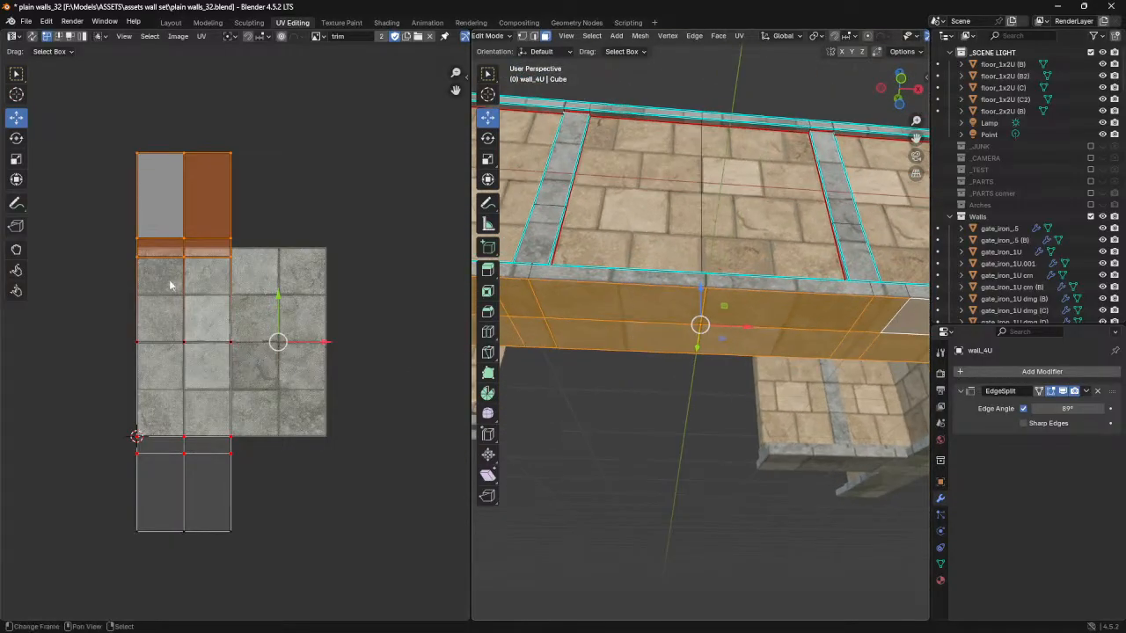
- Move the upper narrow strip of the underside's UVs slightly upward to align its stone texture with the base seams
drag(104, 224, 257, 274)
drag(178, 203, 186, 191)
mouse_move(724, 307)
middle_down()
mouse_move(711, 369)
mouse_move(707, 357)
mouse_move(636, 363)
mouse_move(712, 372)
mouse_move(711, 303)
middle_up()
scroll(711, 279, up, 1)
shift+middle_drag(711, 280, 602, 276)
drag(186, 208, 185, 198)
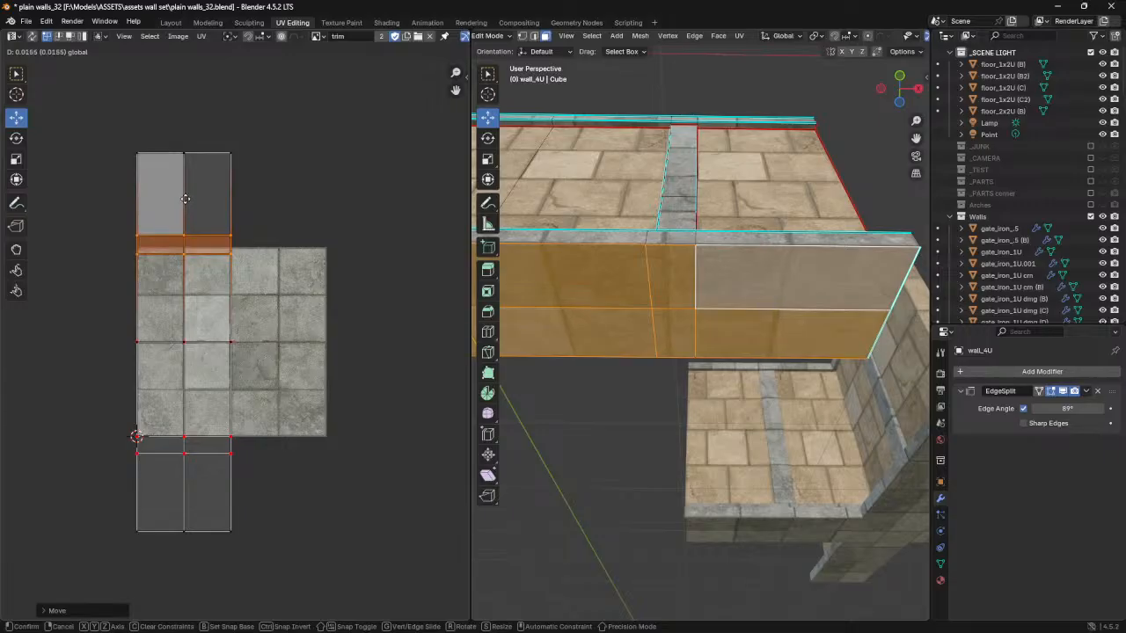
drag(186, 199, 185, 199)
- Move the lower narrow strip of the underside's UVs slightly upward to align the opposite half with the base seams
mouse_move(678, 382)
shift+middle_down()
mouse_move(753, 381)
mouse_move(685, 395)
shift+middle_up()
click(184, 445)
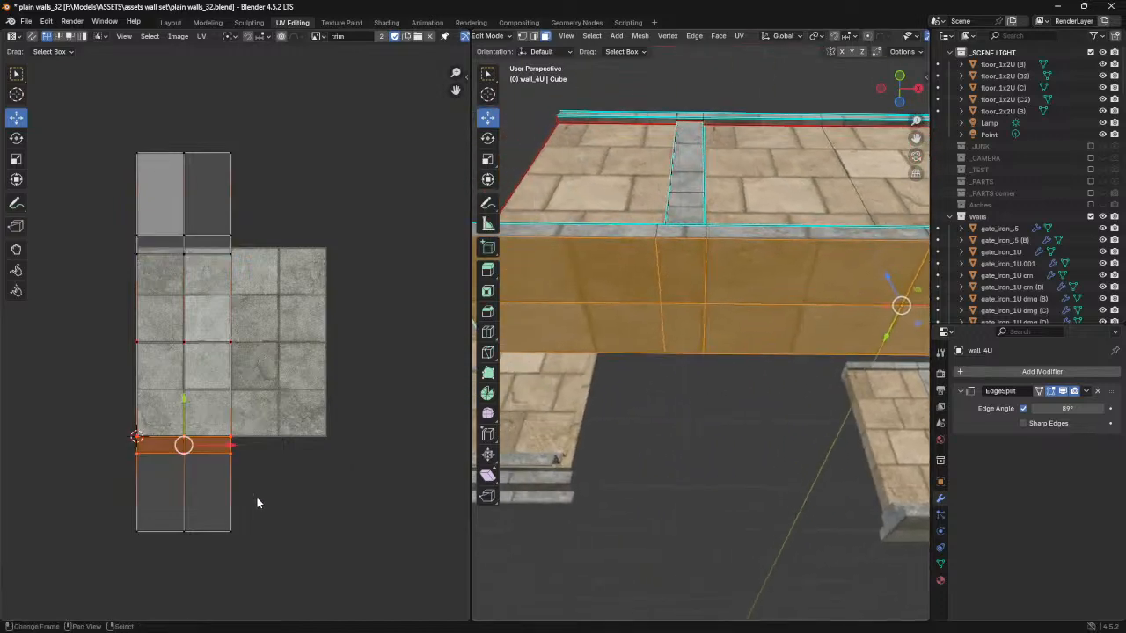
shift+middle_drag(595, 365, 644, 368)
drag(181, 395, 185, 391)
middle_drag(609, 346, 637, 320)
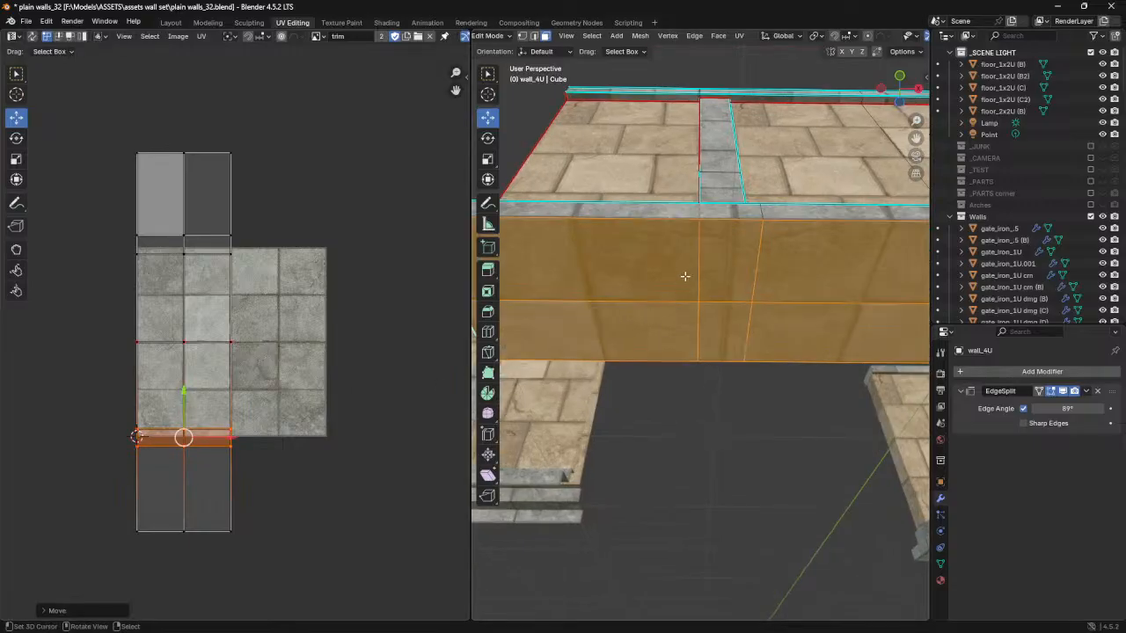
- Examine the stone texture along the capped underside, then return to the Layout workspace in Object Mode and look over the wall
shift+middle_drag(685, 249, 802, 359)
scroll(679, 267, up, 1)
scroll(802, 359, down, 8)
middle_drag(652, 332, 681, 413)
scroll(690, 401, up, 3)
key(Tab)
scroll(689, 405, down, 2)
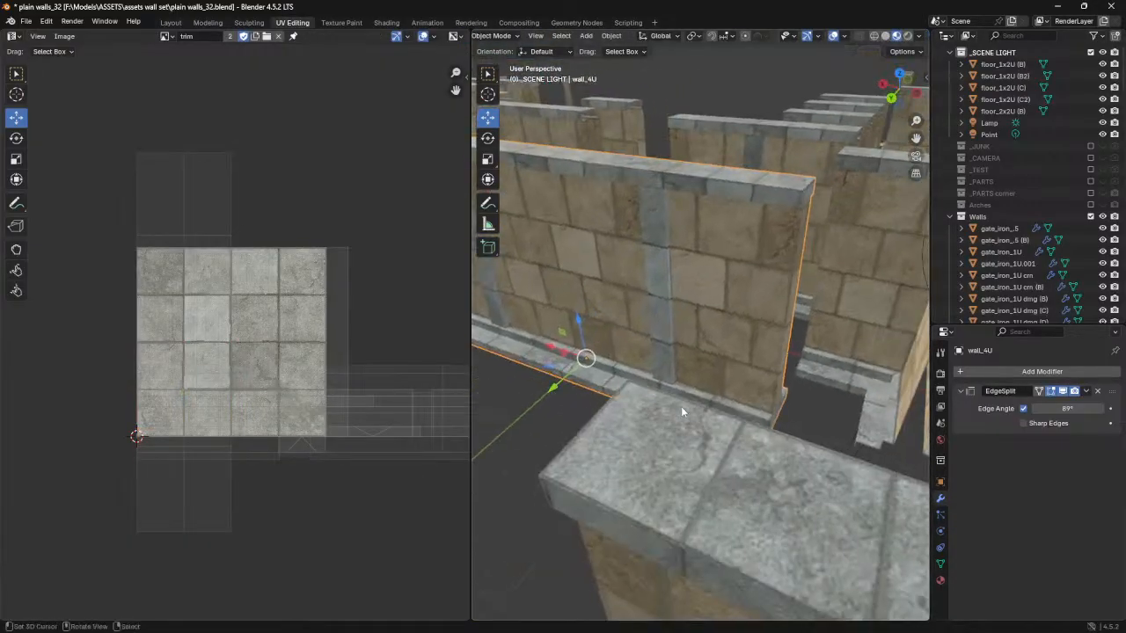
click(170, 22)
middle_drag(396, 371, 430, 393)
middle_drag(410, 336, 380, 416)
scroll(380, 416, down, 2)
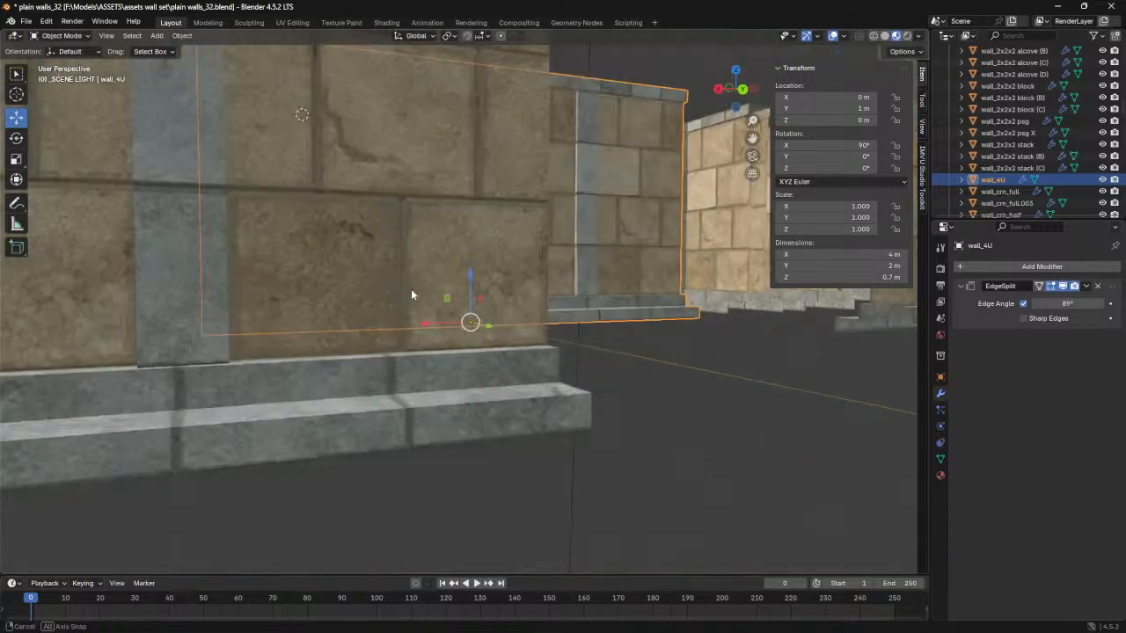
- In Edit Mode, select only the underside faces covering one half of wall_4U's length
middle_drag(410, 285, 405, 342)
scroll(405, 341, down, 2)
middle_drag(357, 261, 423, 331)
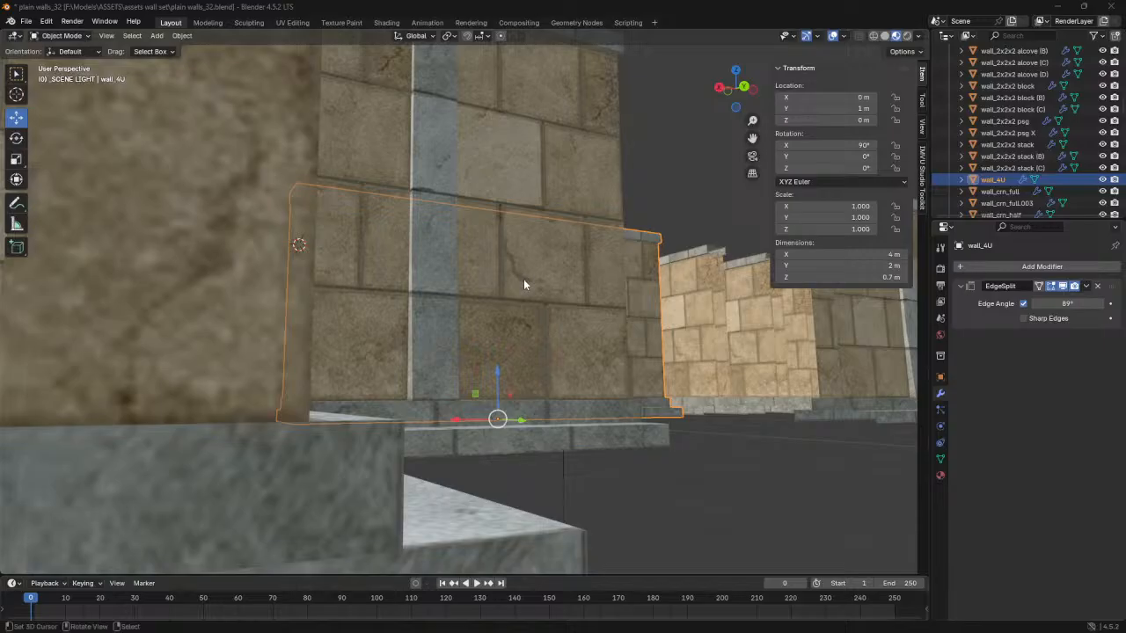
middle_drag(621, 332, 540, 341)
middle_drag(446, 332, 347, 322)
key(Tab)
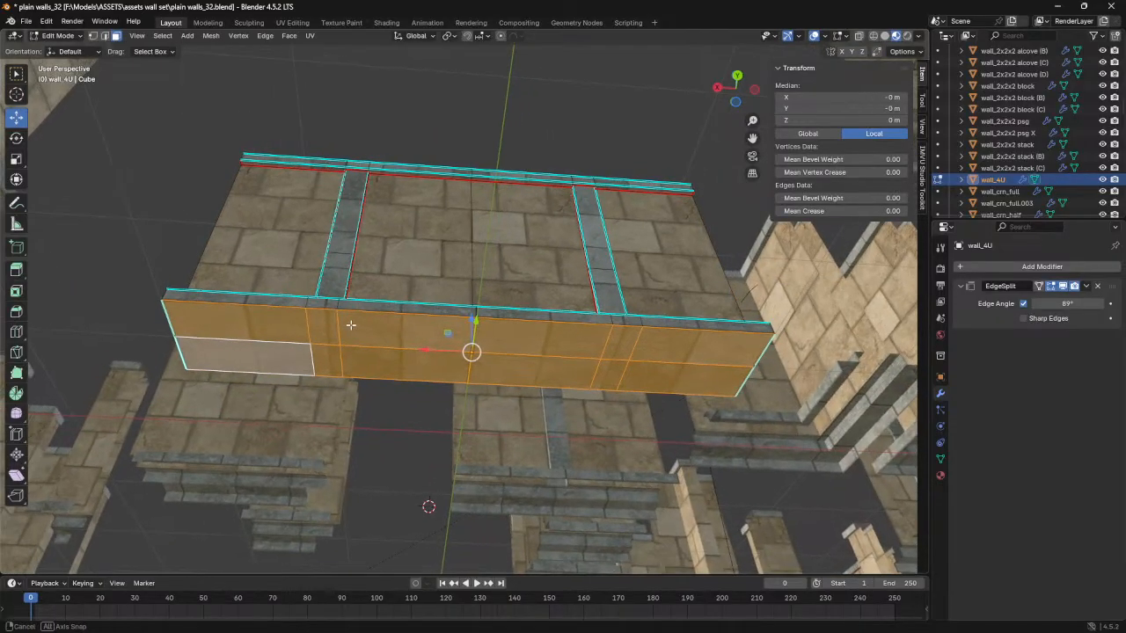
click(269, 322)
shift+click(272, 370)
shift+click(321, 328)
shift+click(328, 360)
shift+double_click(390, 334)
shift+click(399, 363)
shift+click(399, 333)
- Examine where the pilaster's vertical edges run on wall_4U, and compare them with the framed wall_2U mesh in Edit Mode
middle_drag(400, 296, 392, 382)
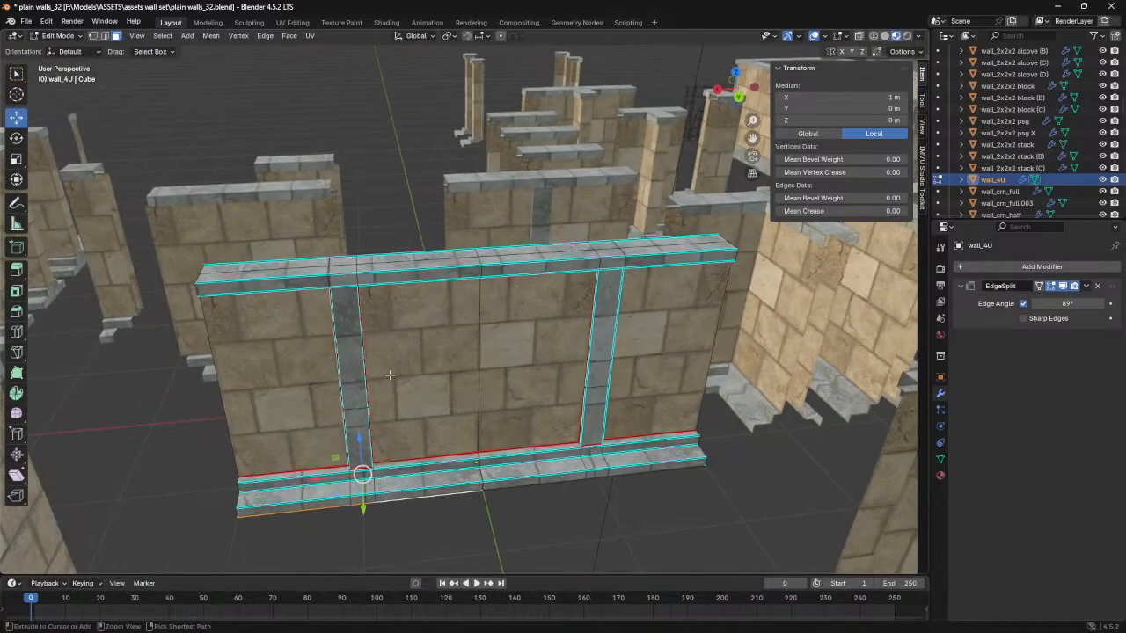
drag(334, 488, 374, 271)
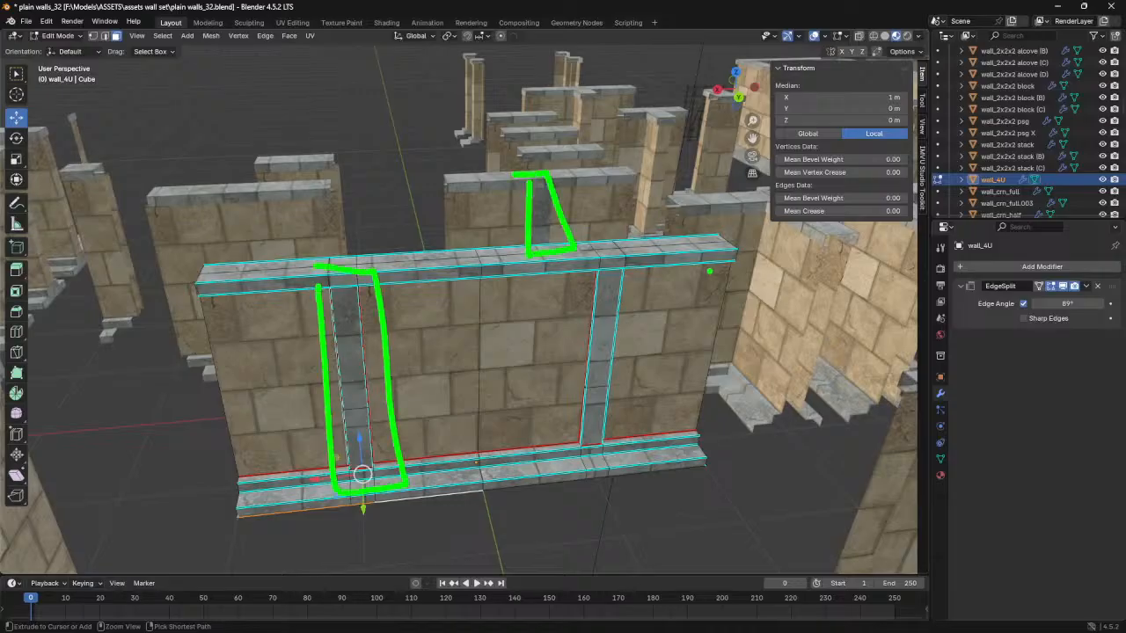
key(Escape)
mouse_move(507, 384)
middle_down()
mouse_move(485, 411)
mouse_move(510, 438)
mouse_move(486, 443)
middle_up()
key(Tab)
click(581, 172)
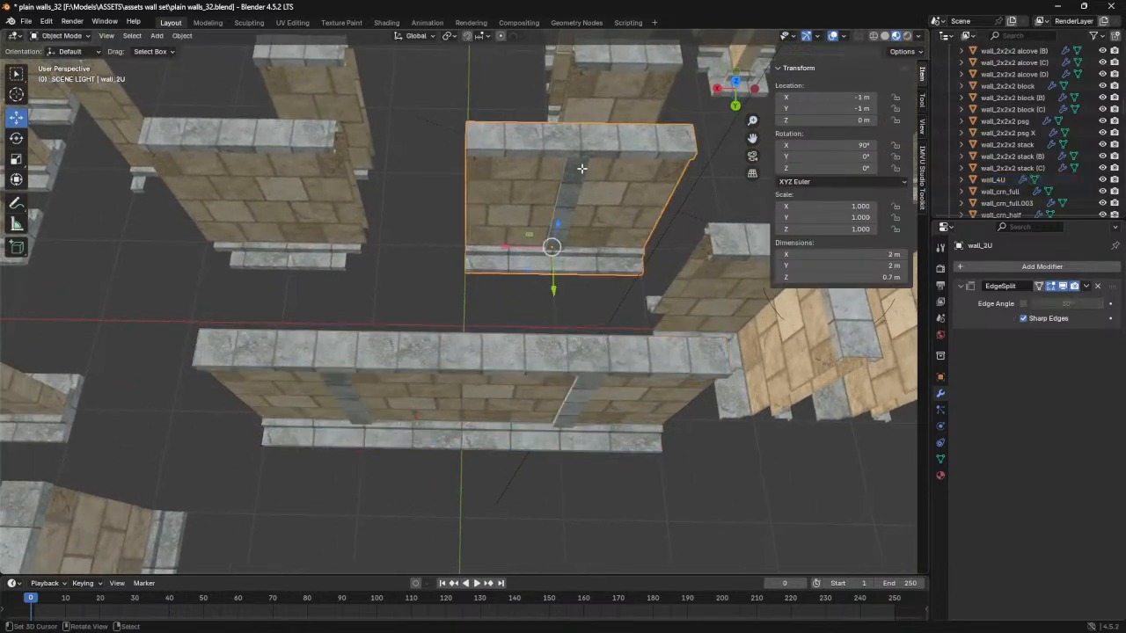
key(Tab)
scroll(564, 281, up, 5)
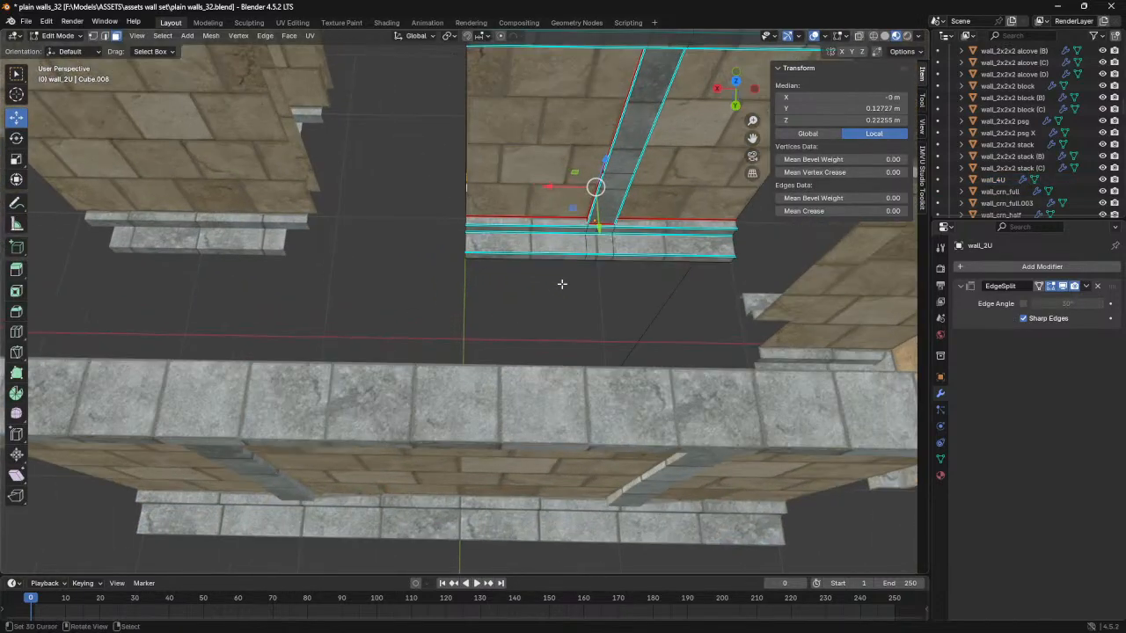
key(a)
key(KP_Decimal)
scroll(509, 292, up, 2)
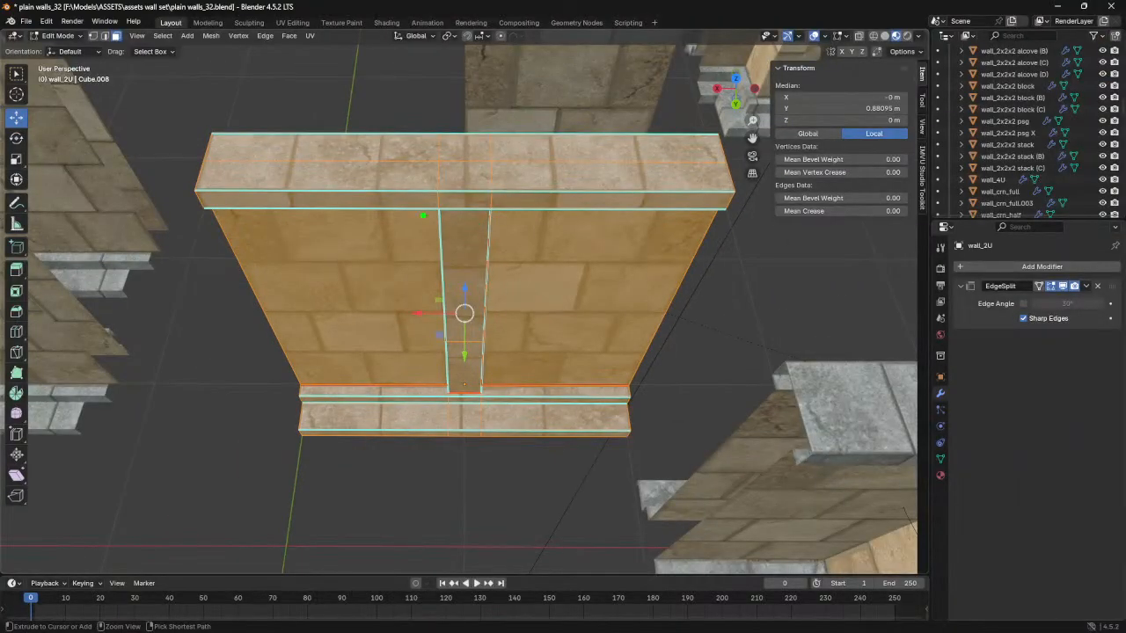
drag(424, 184, 436, 421)
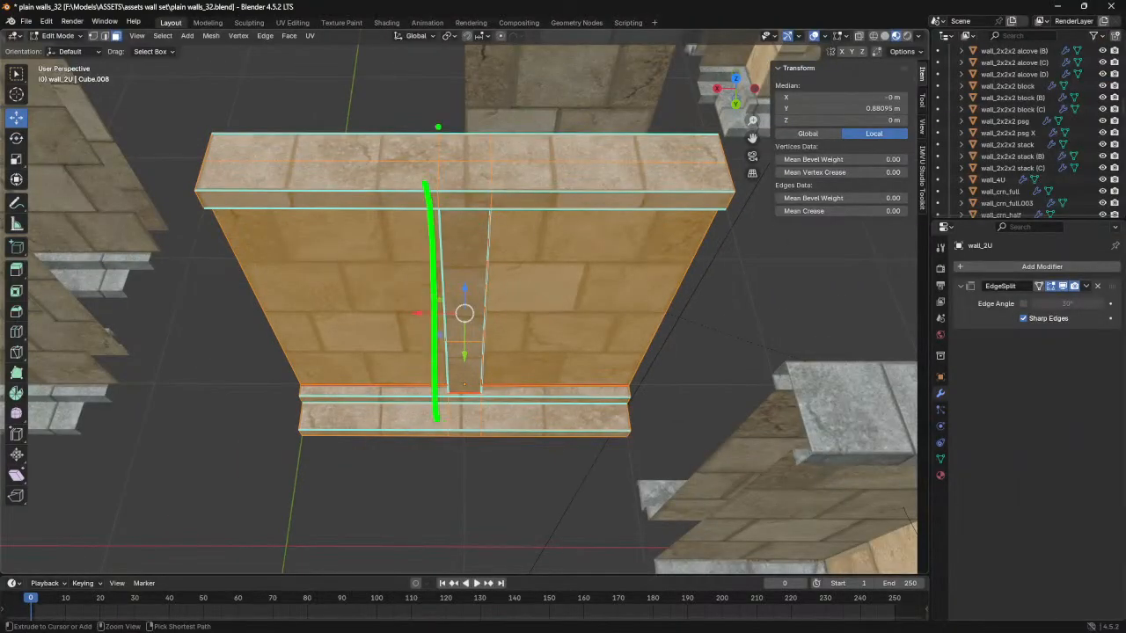
drag(441, 208, 445, 380)
drag(485, 451, 481, 192)
key(Escape)
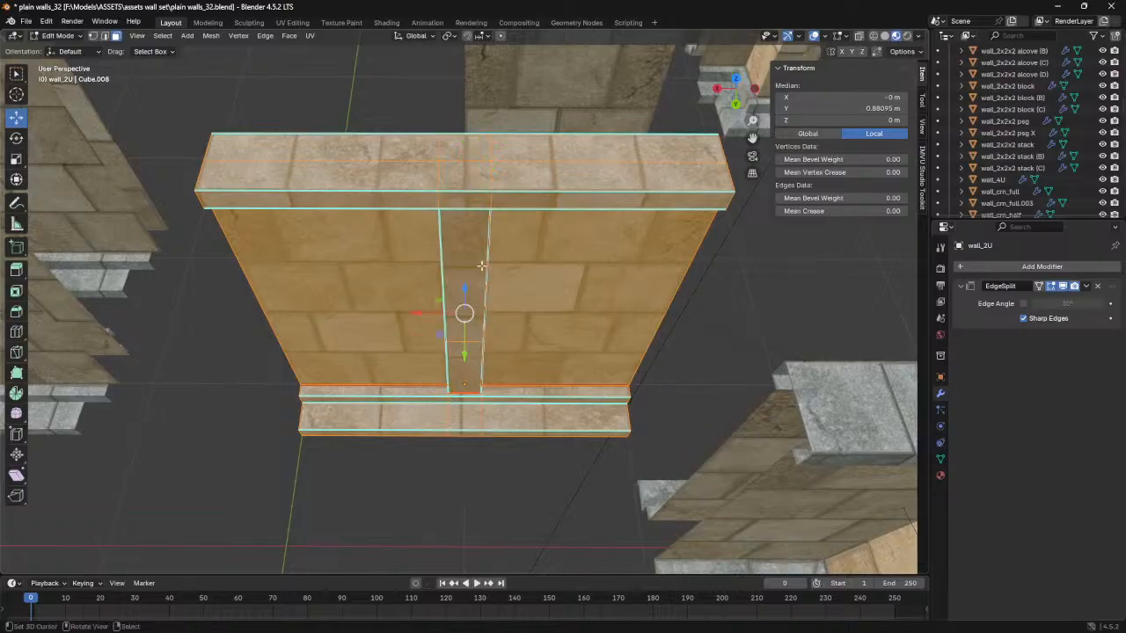
scroll(475, 334, down, 3)
middle_drag(451, 359, 440, 306)
middle_drag(550, 220, 593, 343)
key(Tab)
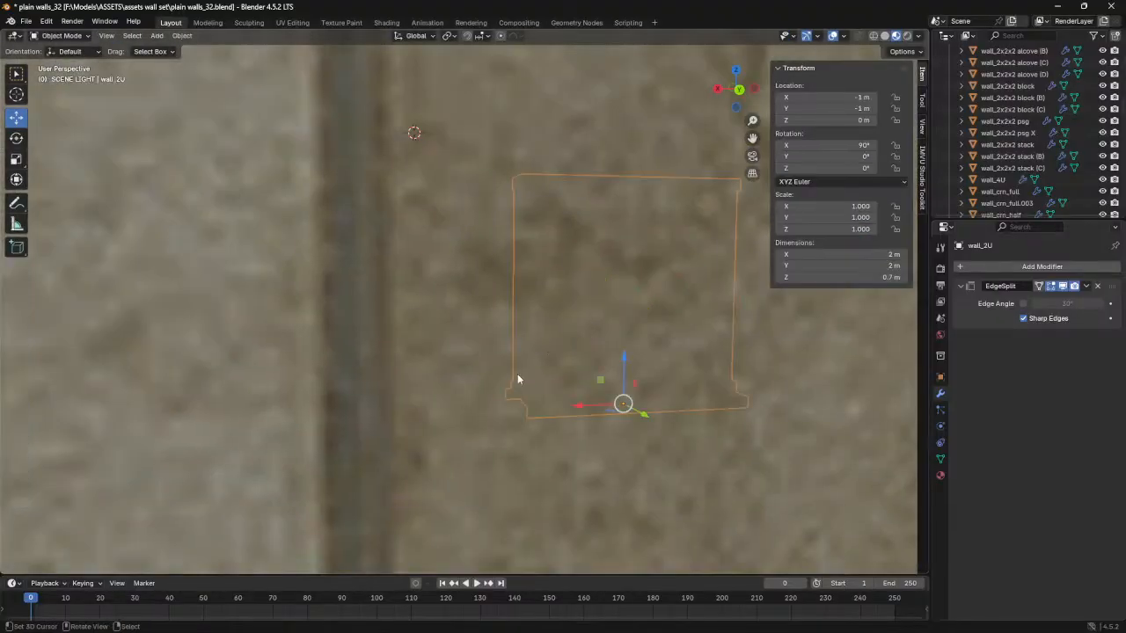
- Return to wall_4U in Edit Mode and add one end's base, side and top-trim cap faces to the underside selection
scroll(516, 374, down, 2)
click(640, 264)
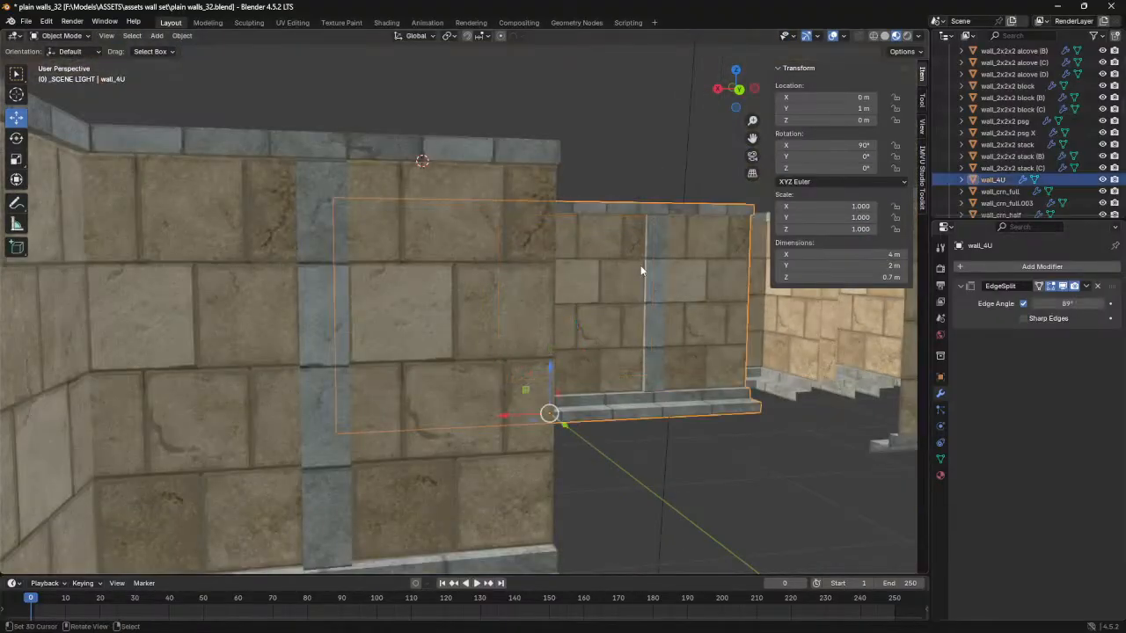
scroll(641, 265, down, 2)
middle_drag(653, 239, 475, 308)
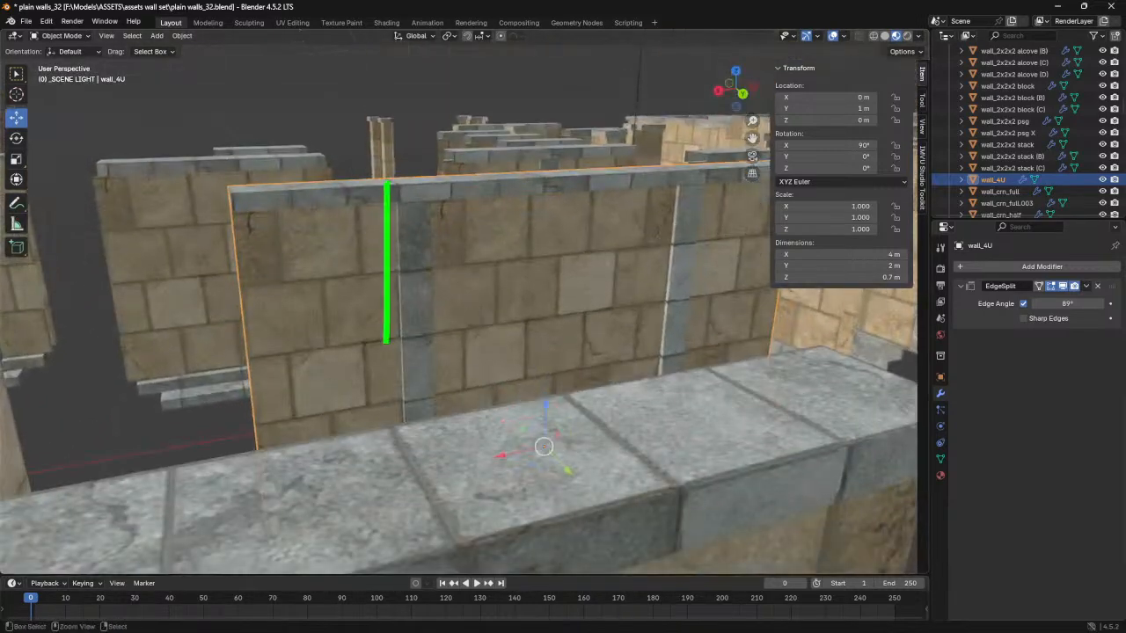
drag(386, 249, 445, 291)
key(Escape)
middle_drag(535, 368, 531, 278)
key(Tab)
middle_drag(352, 344, 410, 372)
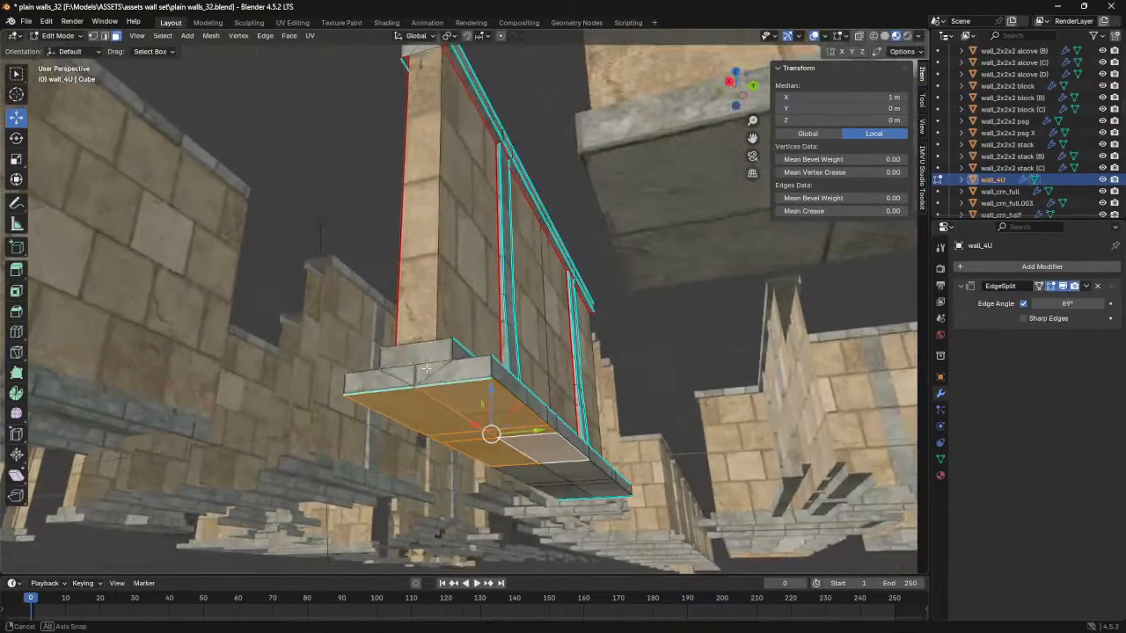
shift+click(432, 379)
shift+click(390, 378)
shift+click(405, 353)
shift+click(415, 313)
middle_drag(415, 307, 412, 382)
scroll(411, 261, up, 2)
shift+click(400, 261)
shift+click(422, 262)
shift+click(438, 256)
- Add the top-trim, side and base cap faces at wall_4U's opposite end to the selection
middle_drag(496, 326, 466, 224)
shift+click(466, 222)
shift+click(487, 220)
shift+click(523, 214)
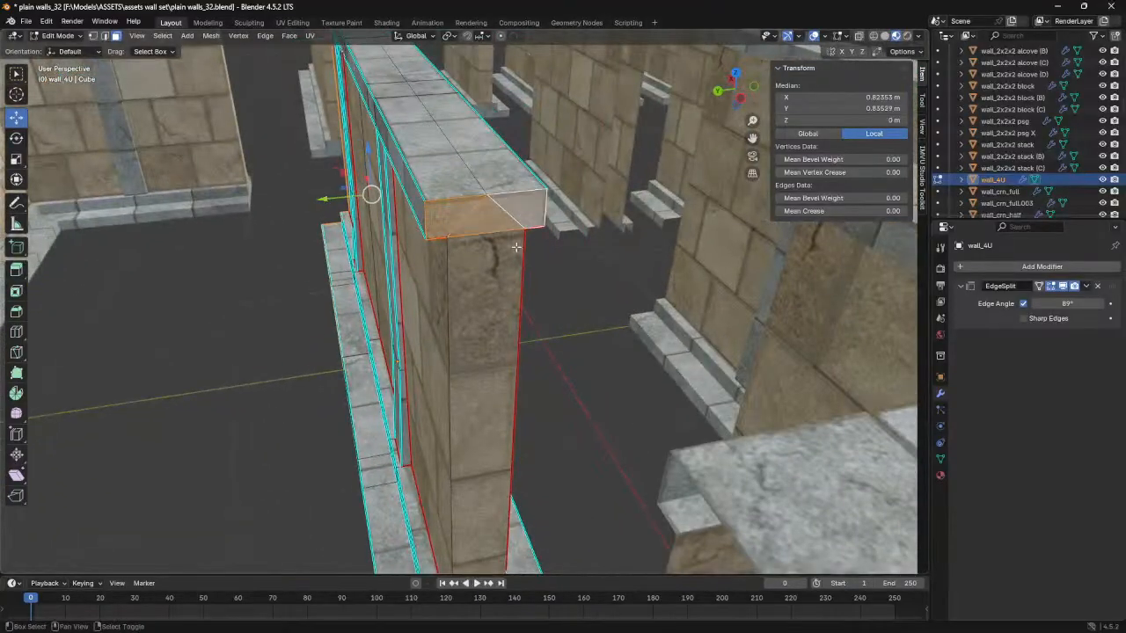
shift+click(507, 265)
middle_drag(508, 412, 517, 360)
shift+click(517, 360)
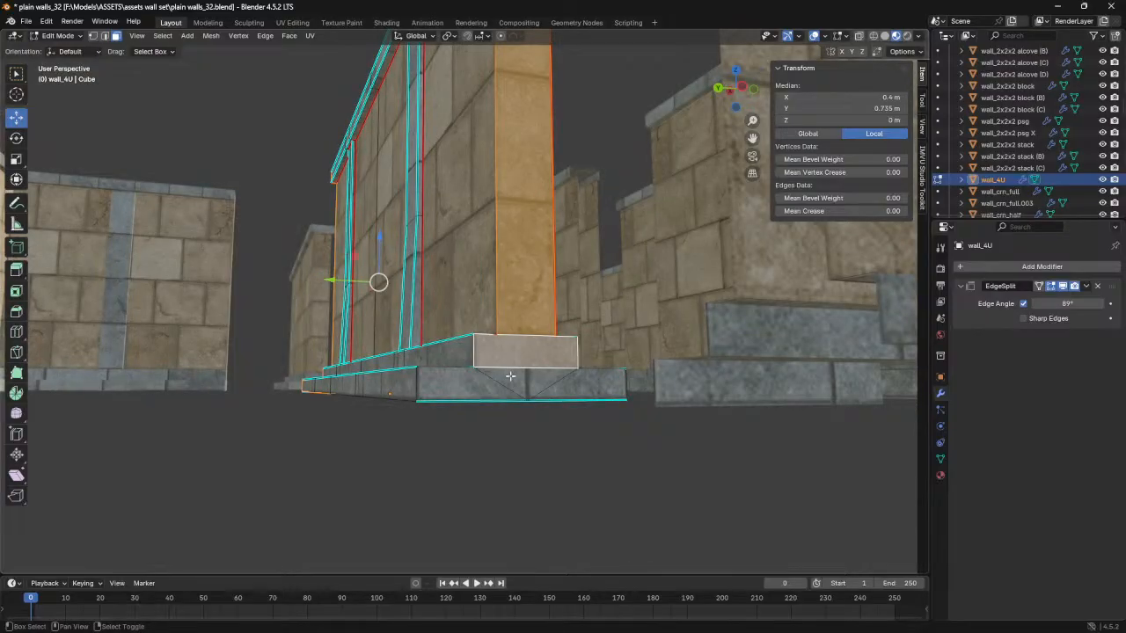
shift+click(490, 383)
shift+click(585, 383)
- Duplicate the selected cap and underside faces in place and separate the copy into its own object
middle_drag(583, 385, 499, 370)
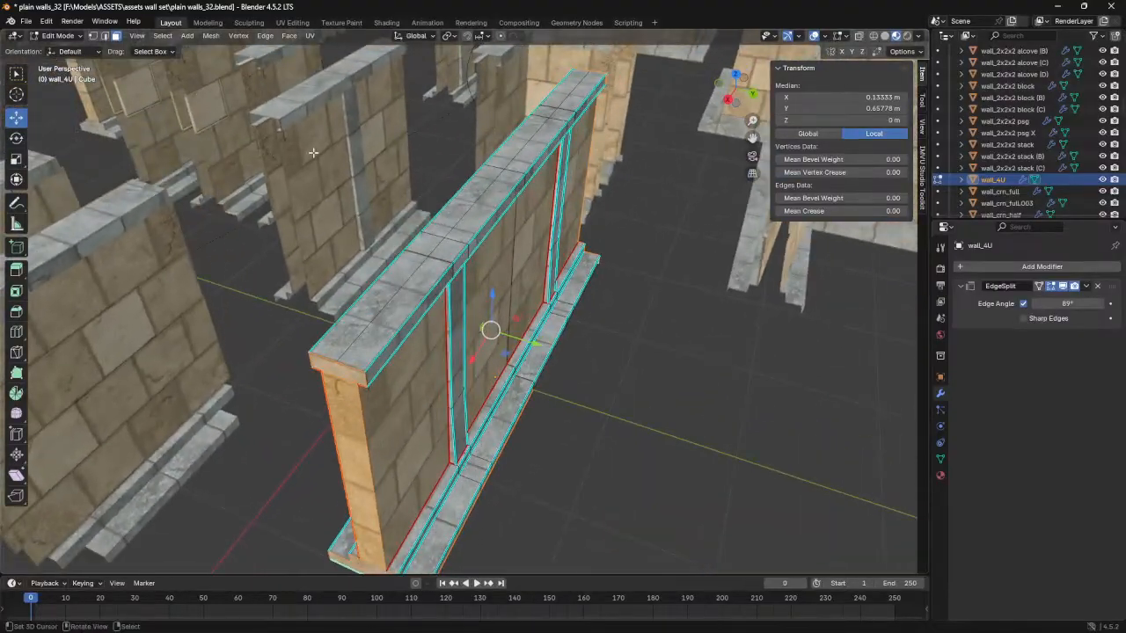
middle_drag(334, 180, 406, 163)
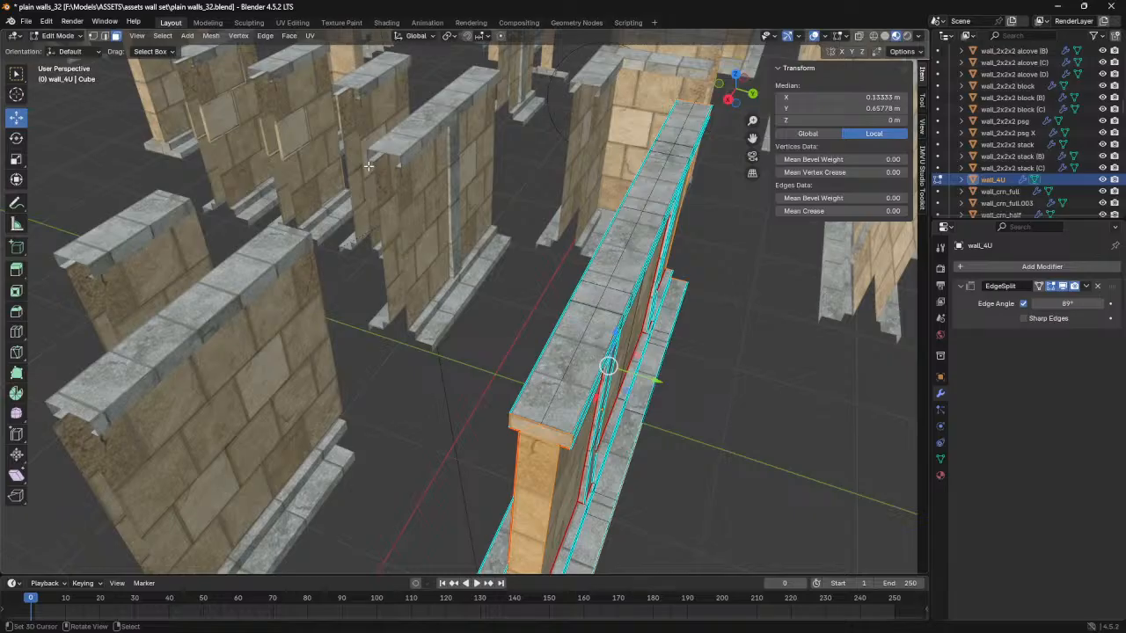
middle_drag(526, 343, 537, 374)
key(shift+d)
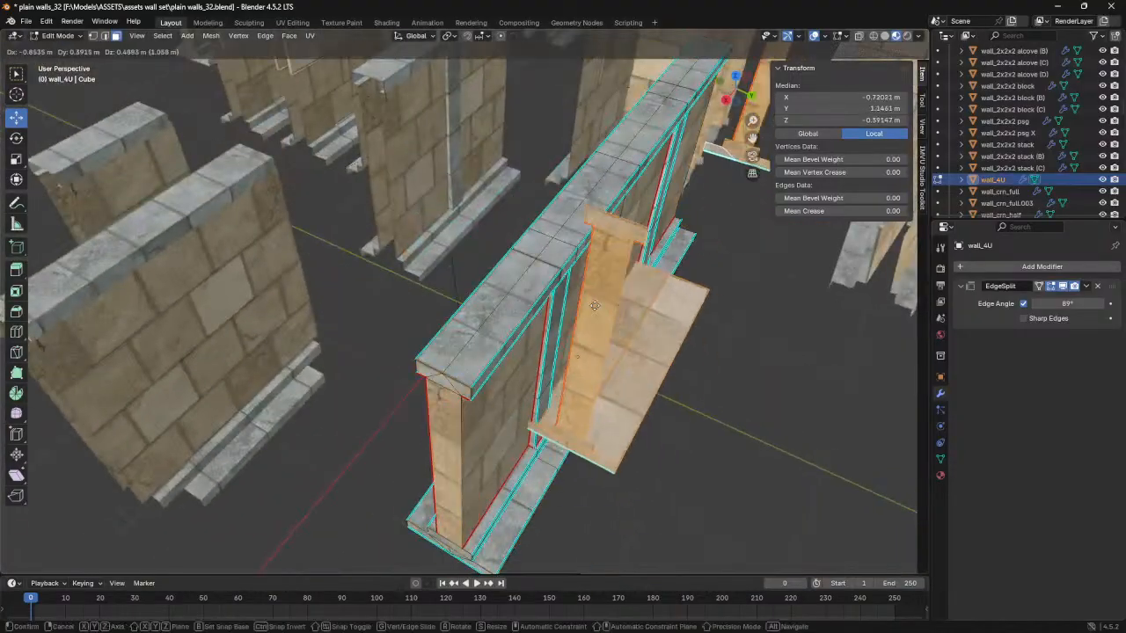
right_click(497, 312)
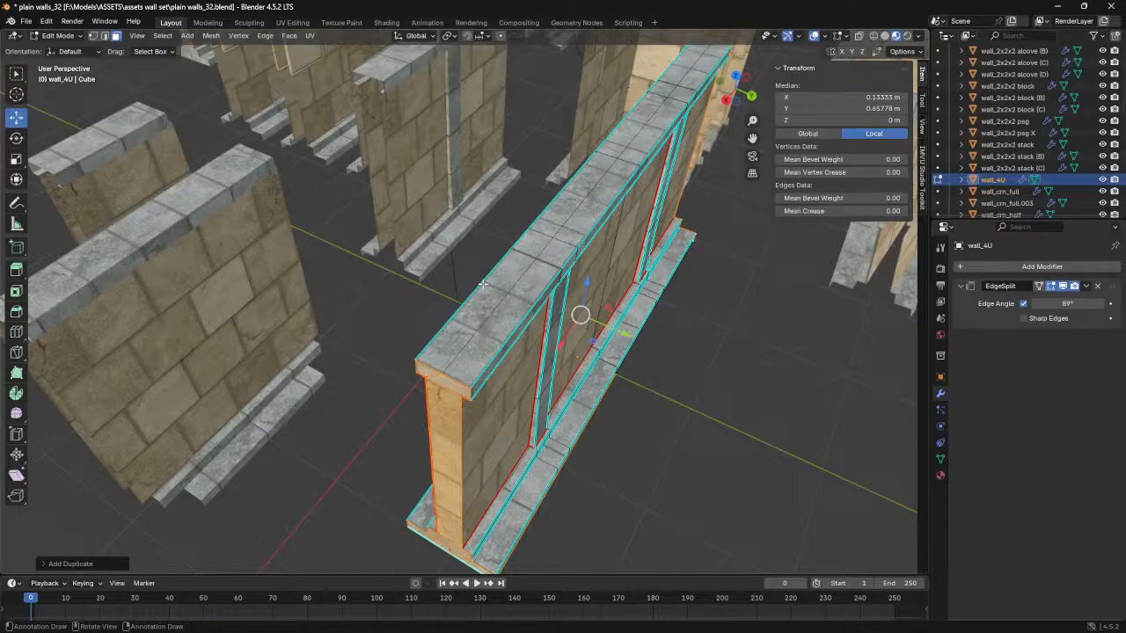
key(p)
click(468, 284)
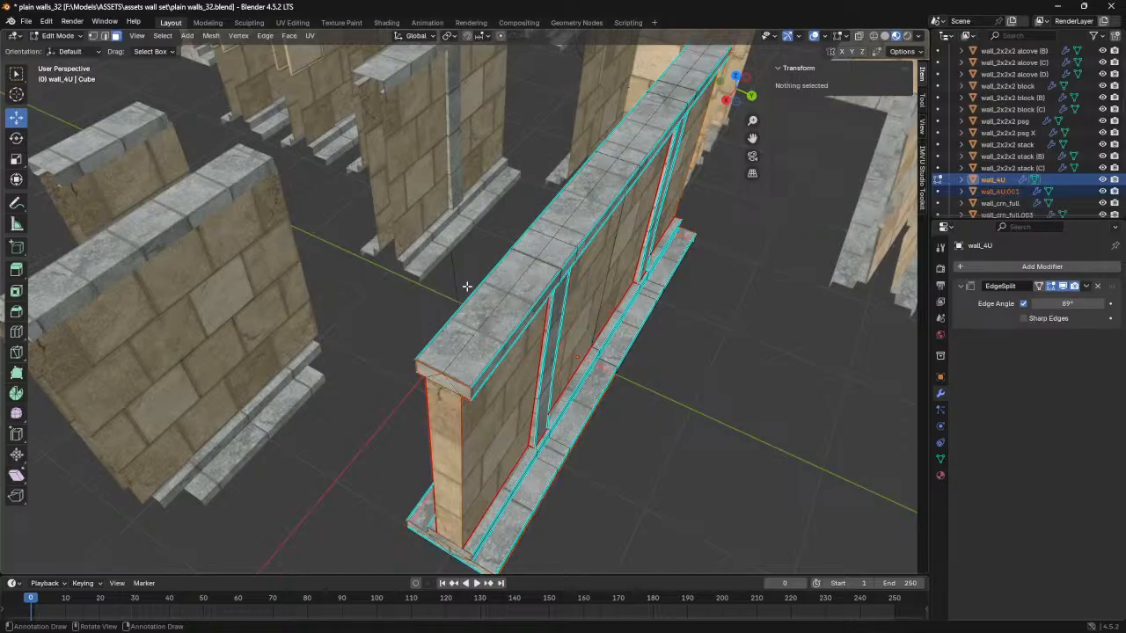
- In Object Mode, select the separated caps and move them along Y to -1 m, in line with wall_2U
key(Tab)
click(434, 435)
middle_drag(434, 435, 630, 360)
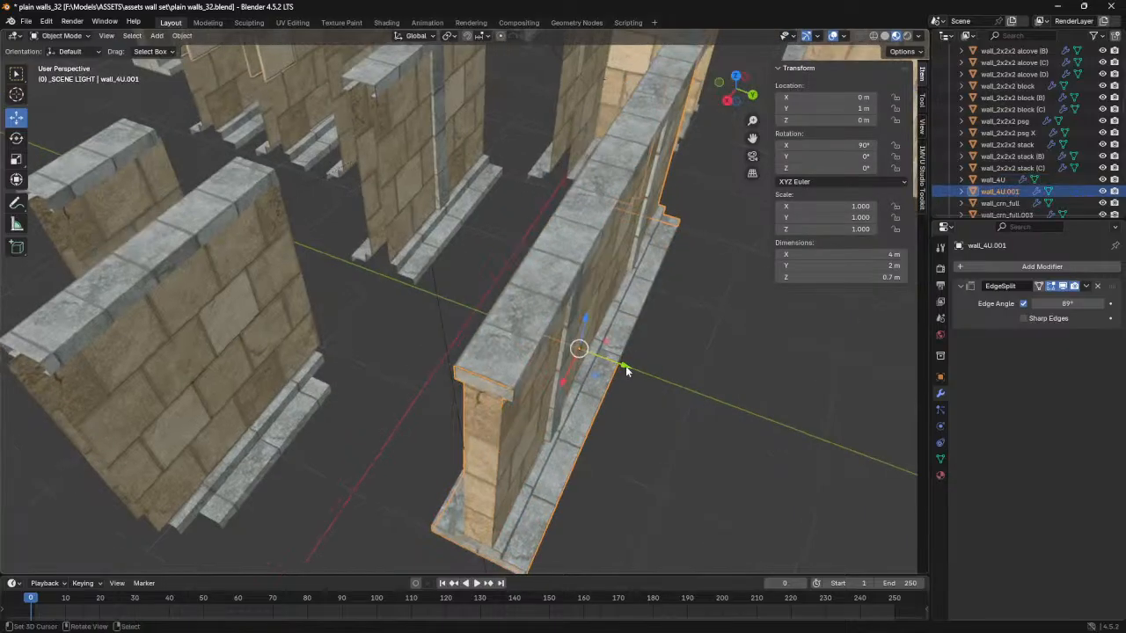
key(g)
key(y)
click(464, 278)
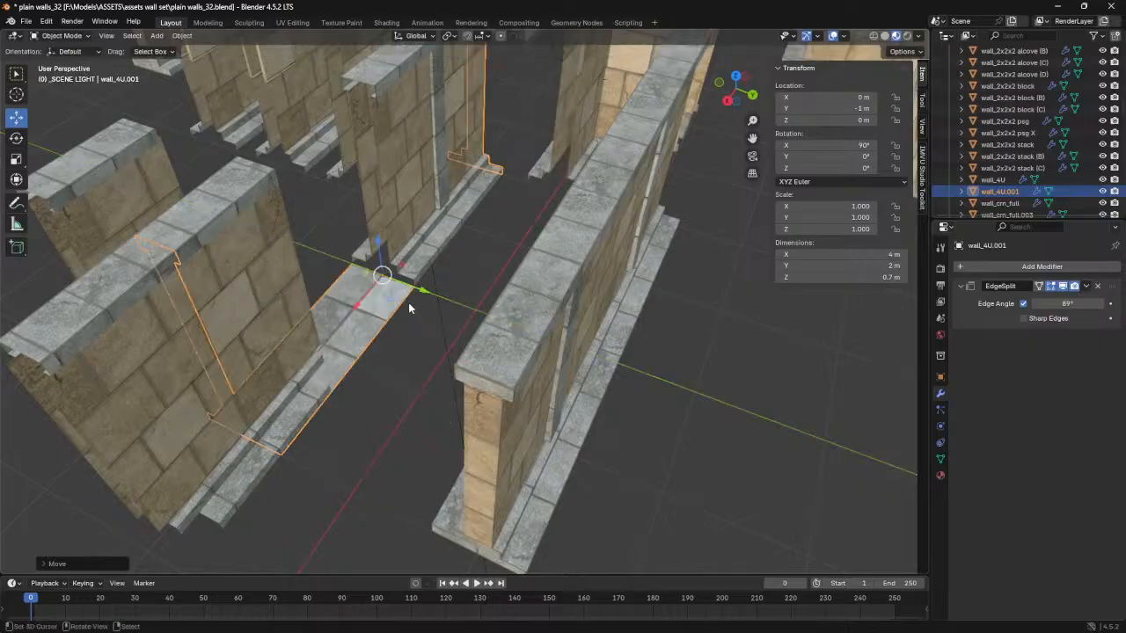
- In Edit Mode, move the far end-cap faces along X onto wall_2U's open end, check the fit and return to Object Mode
drag(357, 308, 441, 198)
shift+middle_drag(428, 201, 412, 374)
key(Tab)
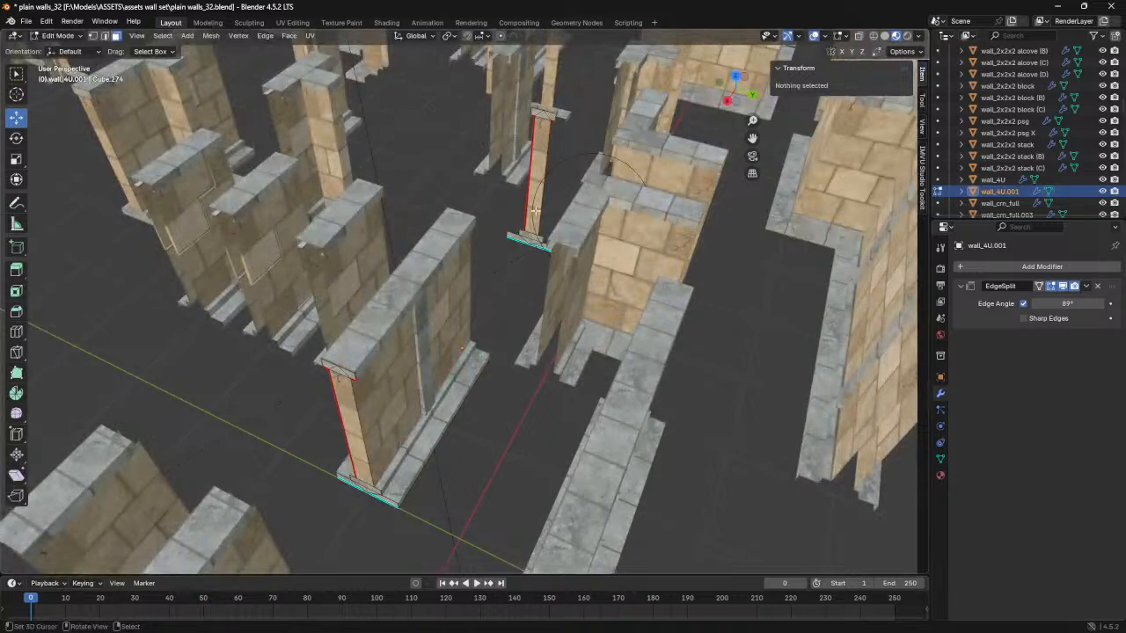
drag(482, 84, 620, 298)
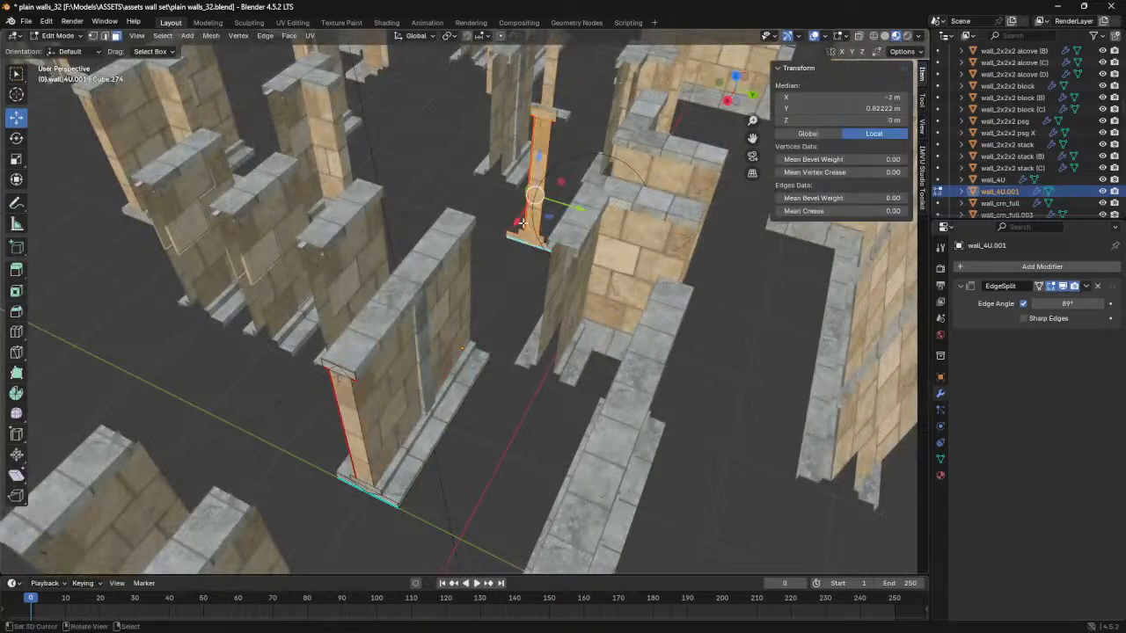
key(g)
click(443, 333)
middle_drag(444, 334, 407, 381)
shift+middle_drag(407, 382, 487, 241)
scroll(533, 350, up, 2)
scroll(487, 241, up, 1)
middle_drag(530, 471, 495, 325)
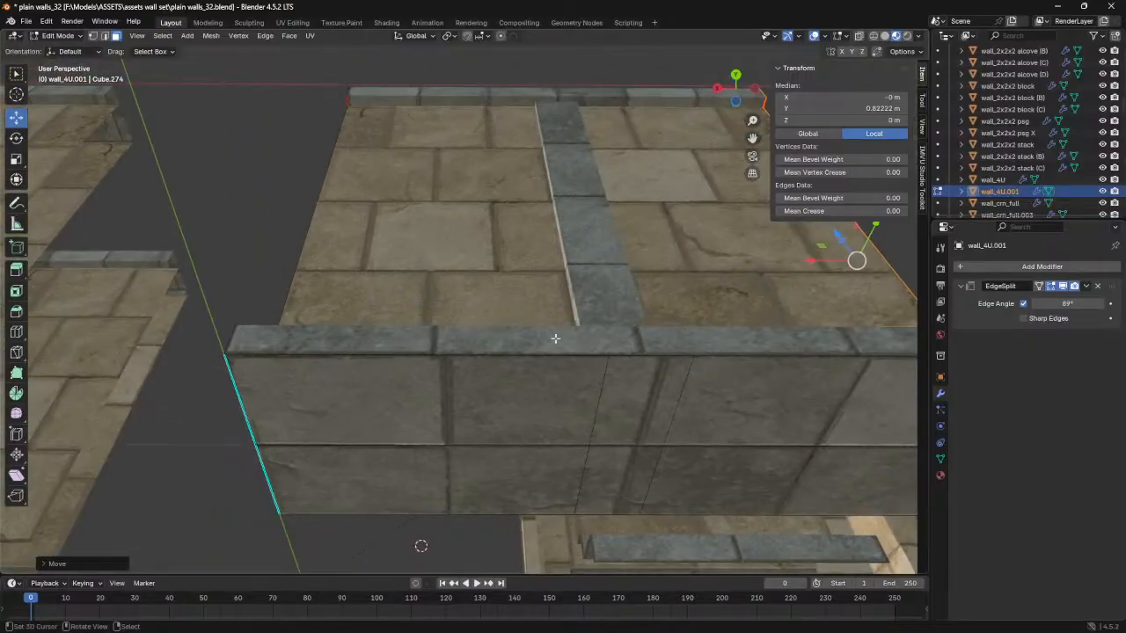
key(Tab)
- Duplicate the fitted cap object in place and move one copy away from wall_2U as a spare
click(607, 344)
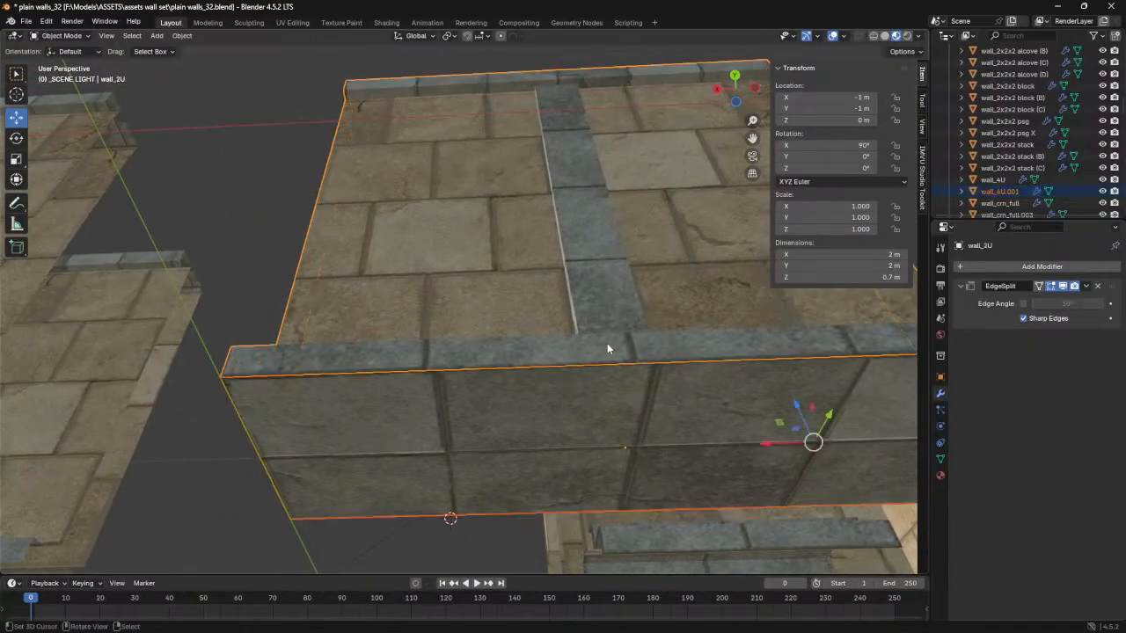
middle_drag(607, 349, 428, 278)
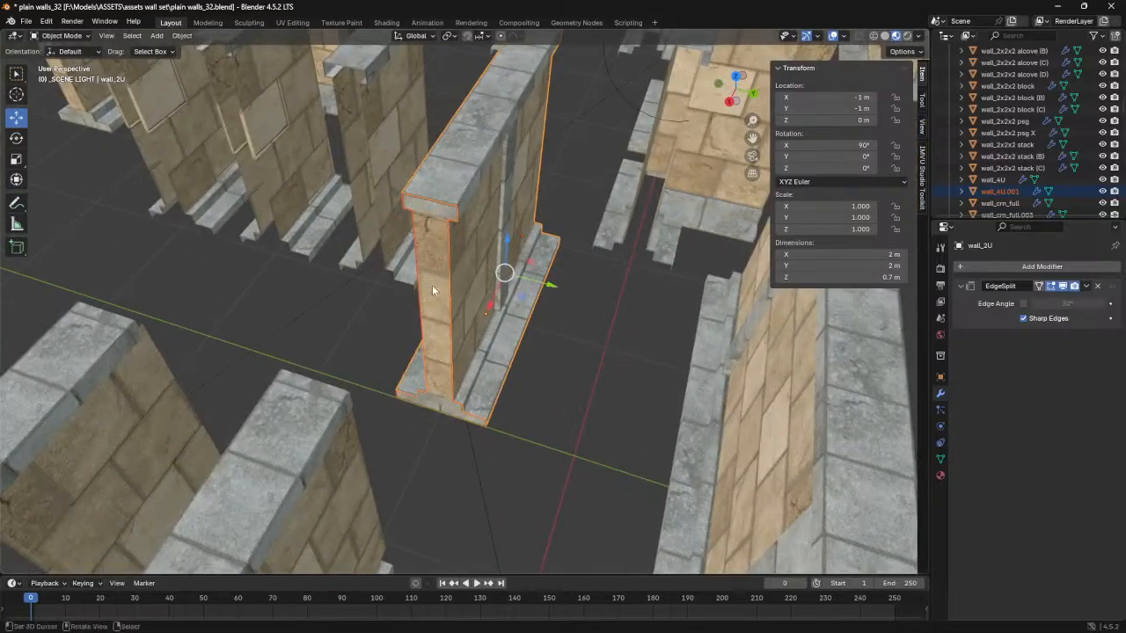
click(438, 287)
middle_drag(461, 385, 412, 400)
click(430, 278)
click(409, 275)
middle_drag(470, 307, 465, 320)
key(shift+d)
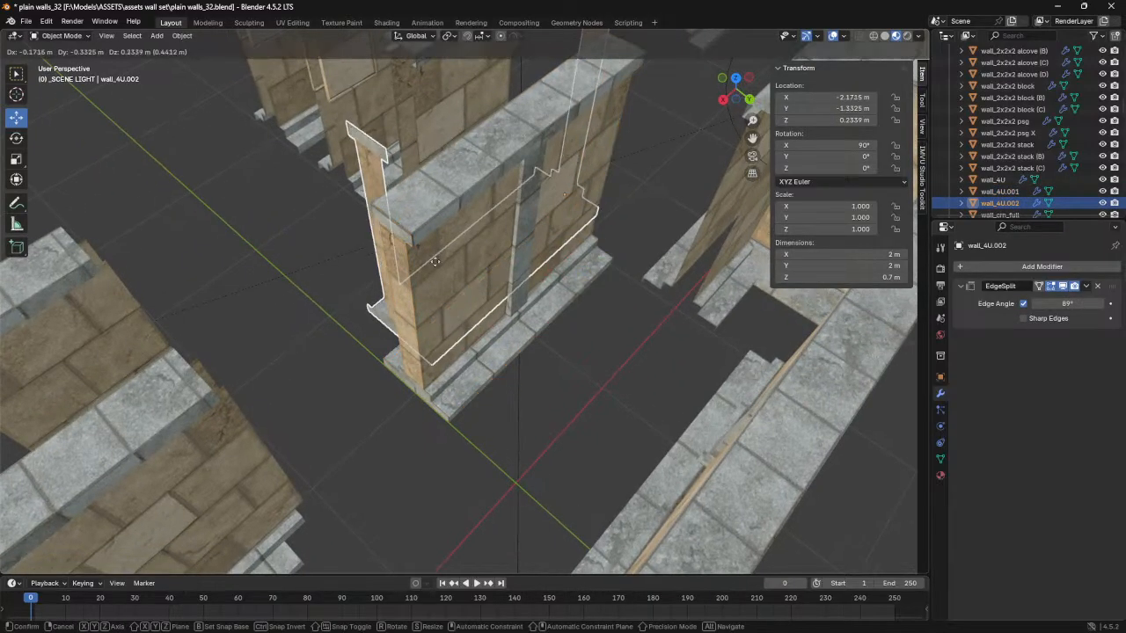
right_click(387, 271)
ctrl+drag(587, 273, 137, 204)
- Select the fitted caps together with wall_2U and join them into wall_2U
middle_drag(138, 204, 400, 280)
click(448, 270)
click(448, 270)
key(ctrl+j)
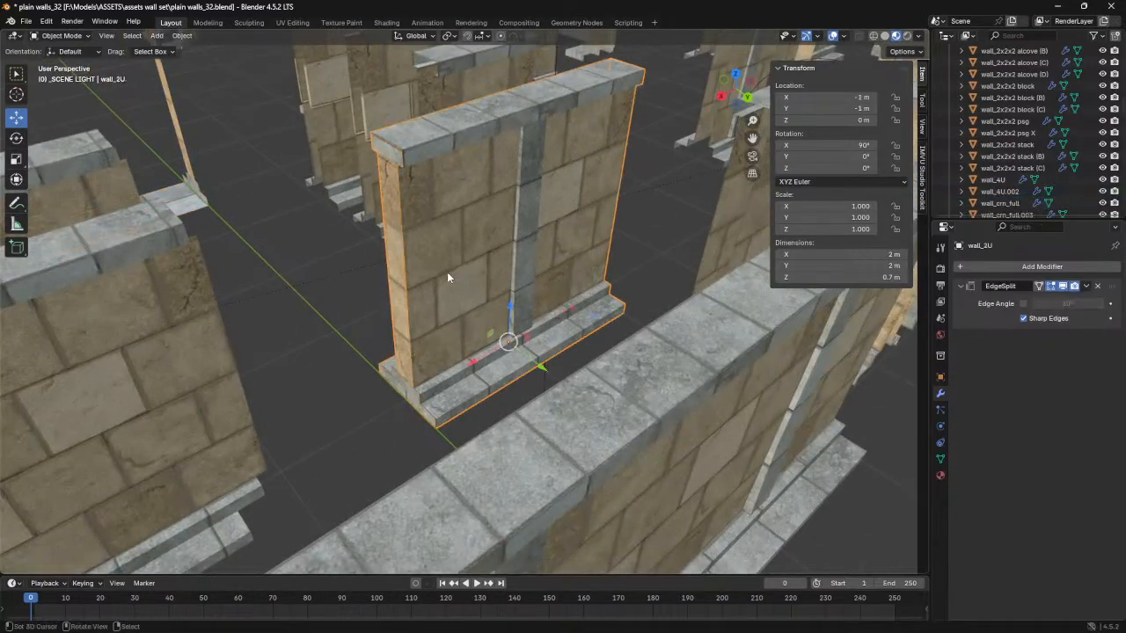
middle_drag(447, 271, 475, 267)
- In Edit Mode, select wall_2U's wall, end-cap and underside geometry and merge its vertices by distance
scroll(470, 270, up, 3)
key(Tab)
middle_drag(523, 340, 609, 268)
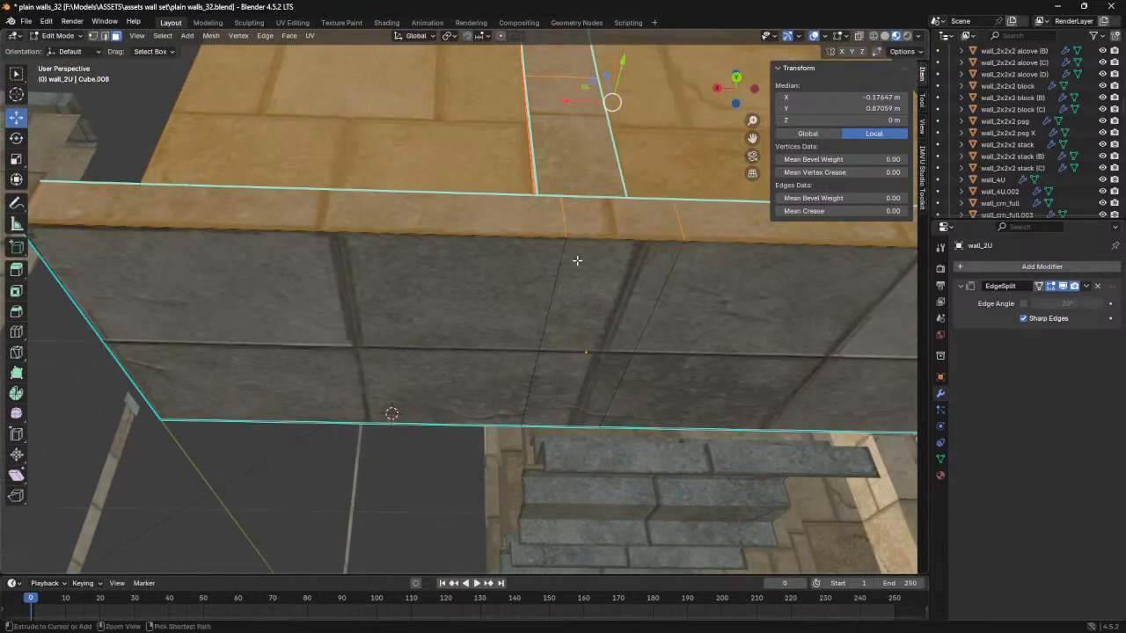
drag(547, 154, 545, 320)
drag(671, 172, 685, 325)
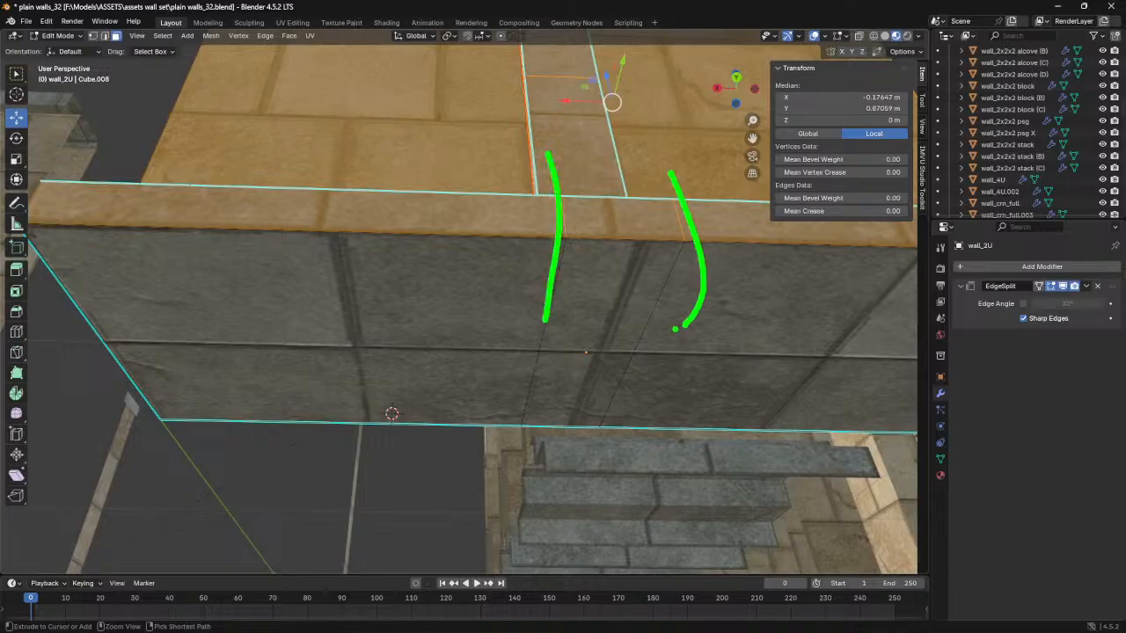
mouse_move(390, 298)
mouse_down()
mouse_move(730, 375)
mouse_move(505, 357)
mouse_up()
mouse_move(328, 241)
middle_down()
mouse_move(337, 259)
mouse_move(341, 244)
middle_up()
key(shift+l)
key(l)
click(210, 36)
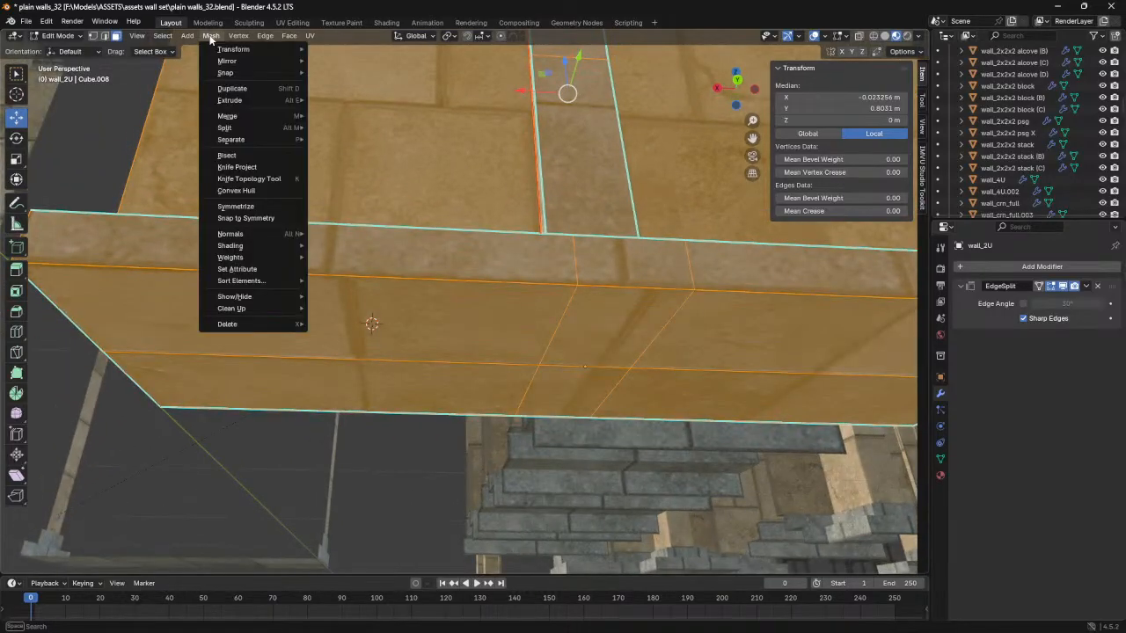
mouse_move(241, 309)
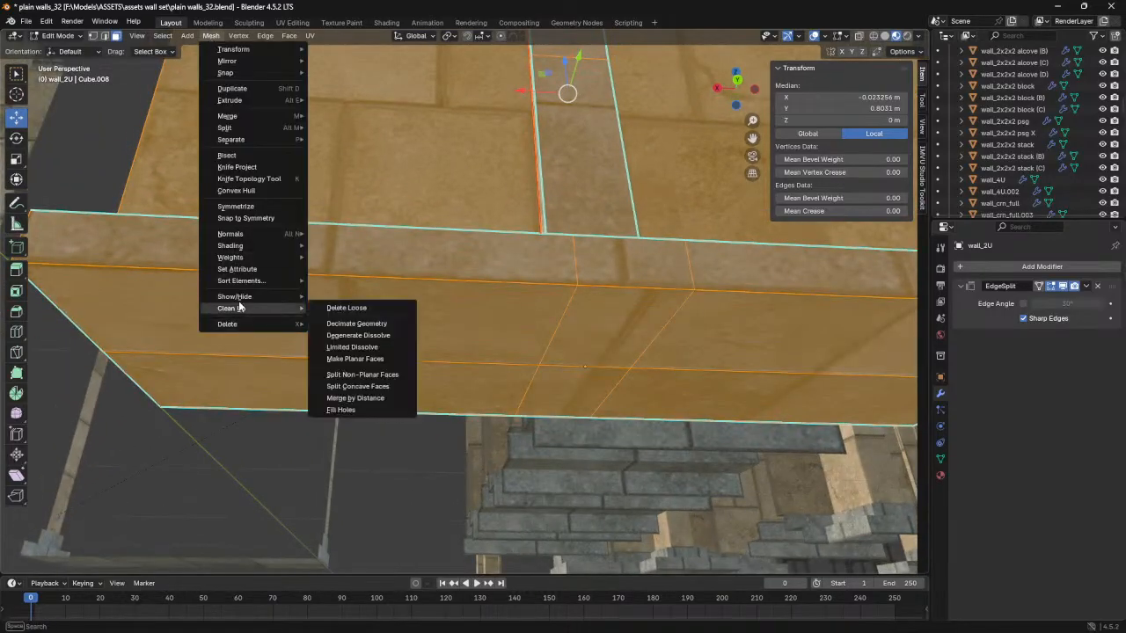
click(355, 399)
- Set wall_2U's EdgeSplit modifier to split by an edge angle of 89° and turn off Sharp Edges
middle_drag(402, 342, 452, 311)
click(1023, 320)
click(1023, 303)
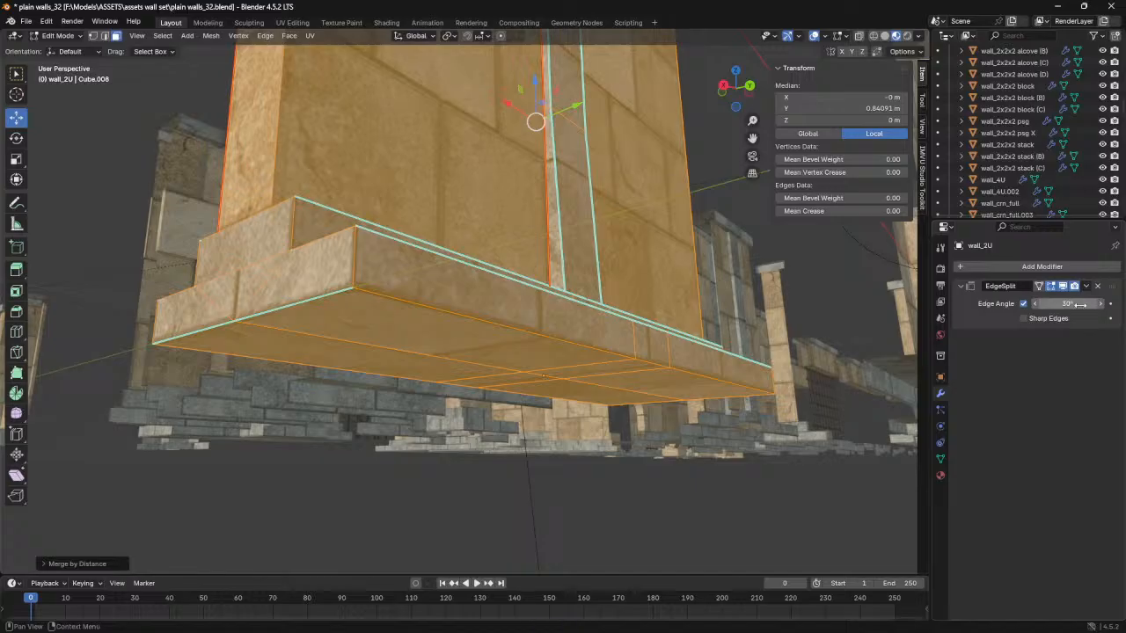
click(1077, 303)
key(Return)
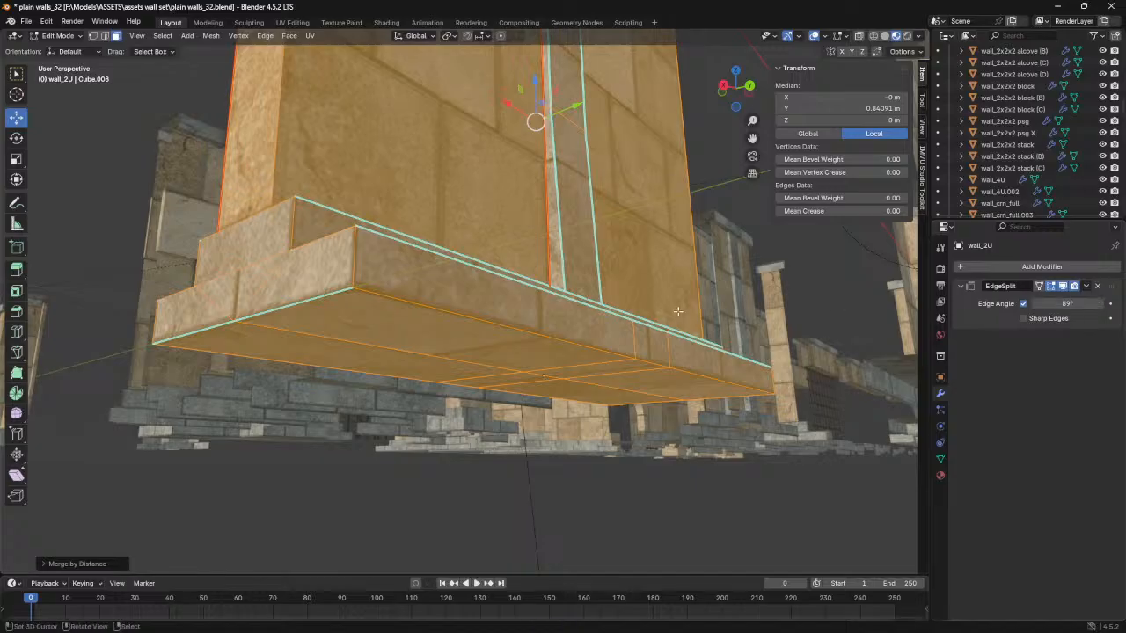
- In Object Mode, select wall_T_junction and move it along X to X -3 m
key(Tab)
middle_drag(548, 304, 553, 372)
scroll(552, 373, down, 1)
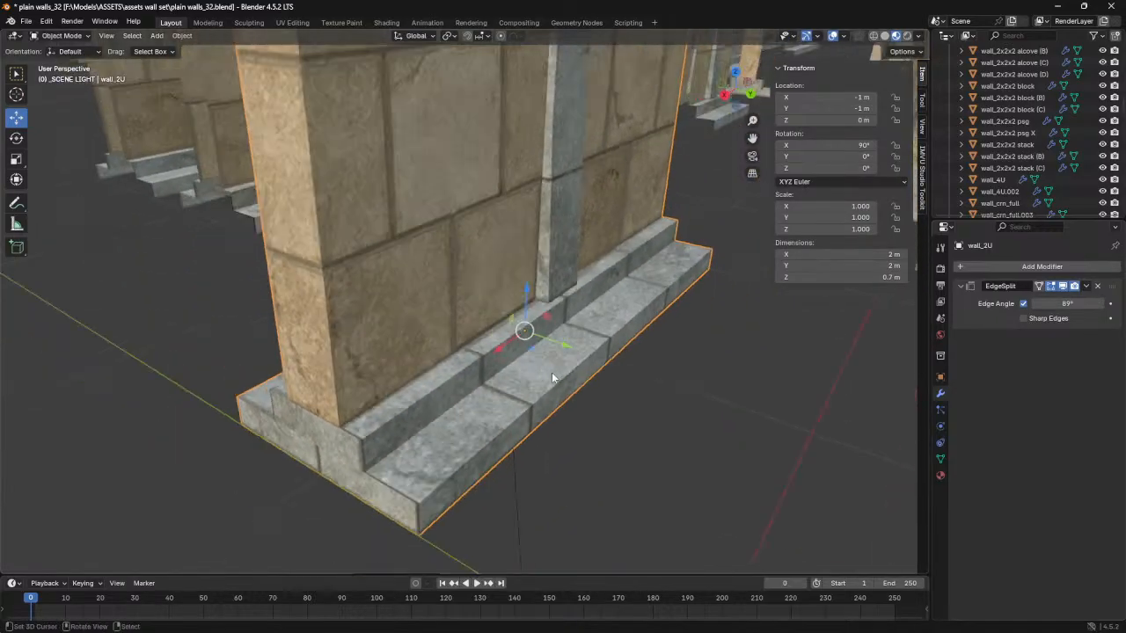
scroll(453, 353, down, 3)
shift+middle_drag(404, 143, 434, 349)
scroll(422, 347, down, 2)
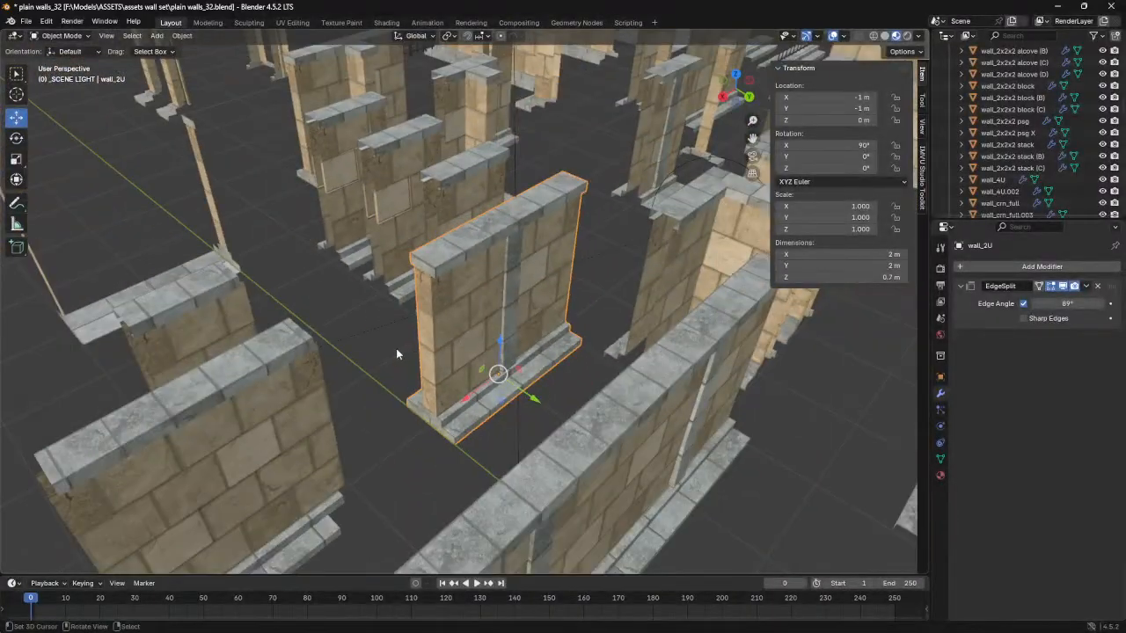
scroll(386, 352, down, 1)
shift+middle_drag(332, 385, 233, 300)
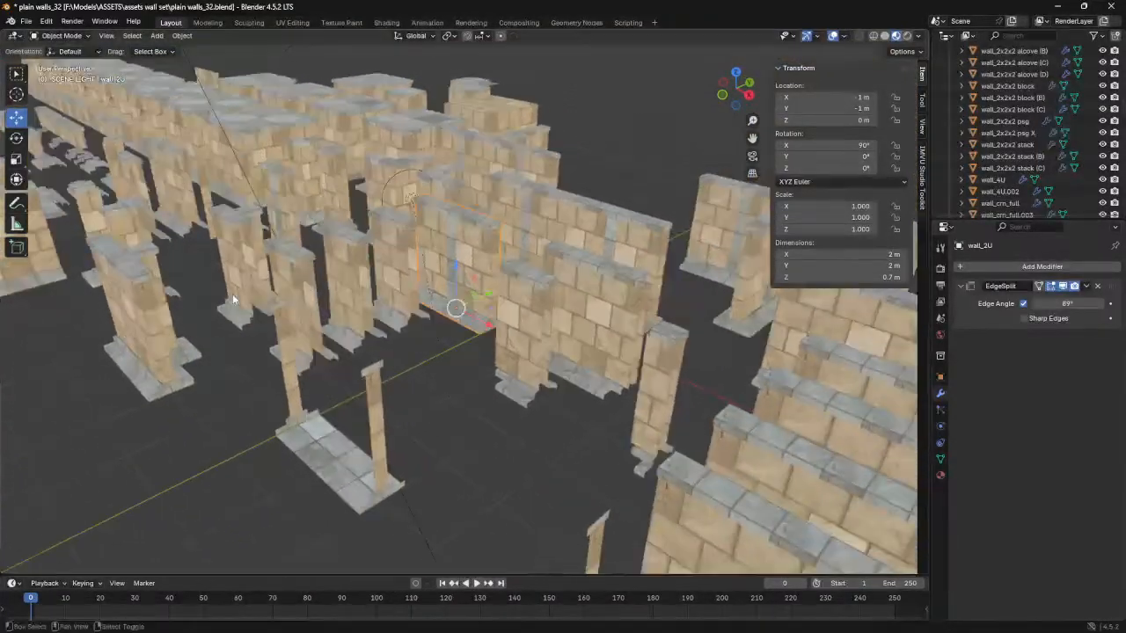
middle_drag(342, 308, 457, 327)
click(225, 145)
shift+middle_drag(361, 221, 488, 284)
key(g)
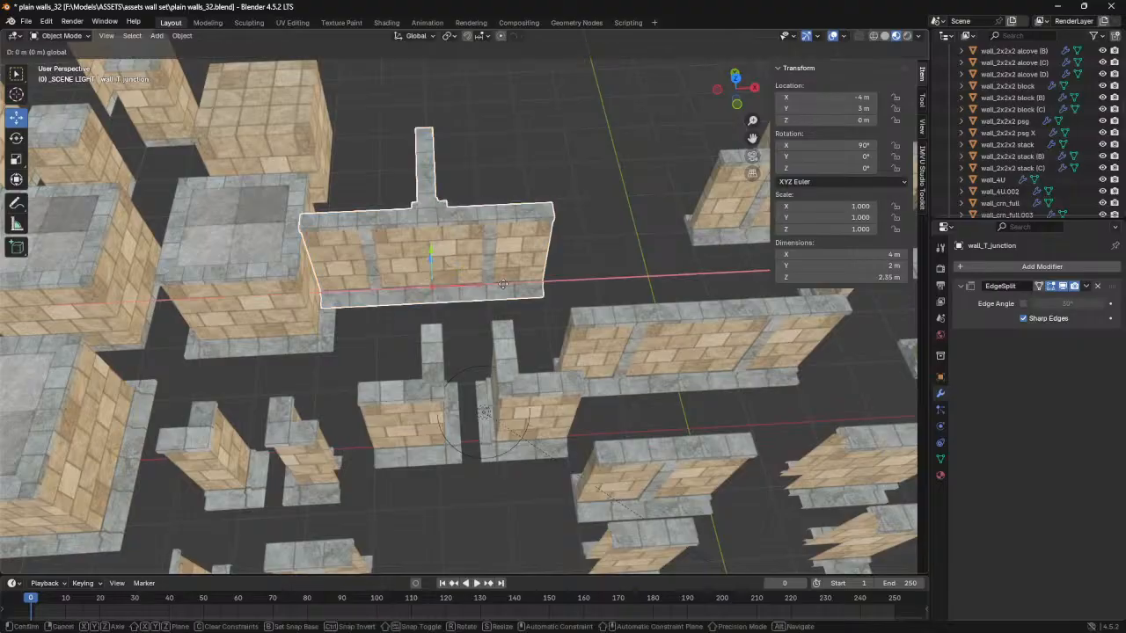
click(557, 299)
middle_drag(557, 299, 461, 308)
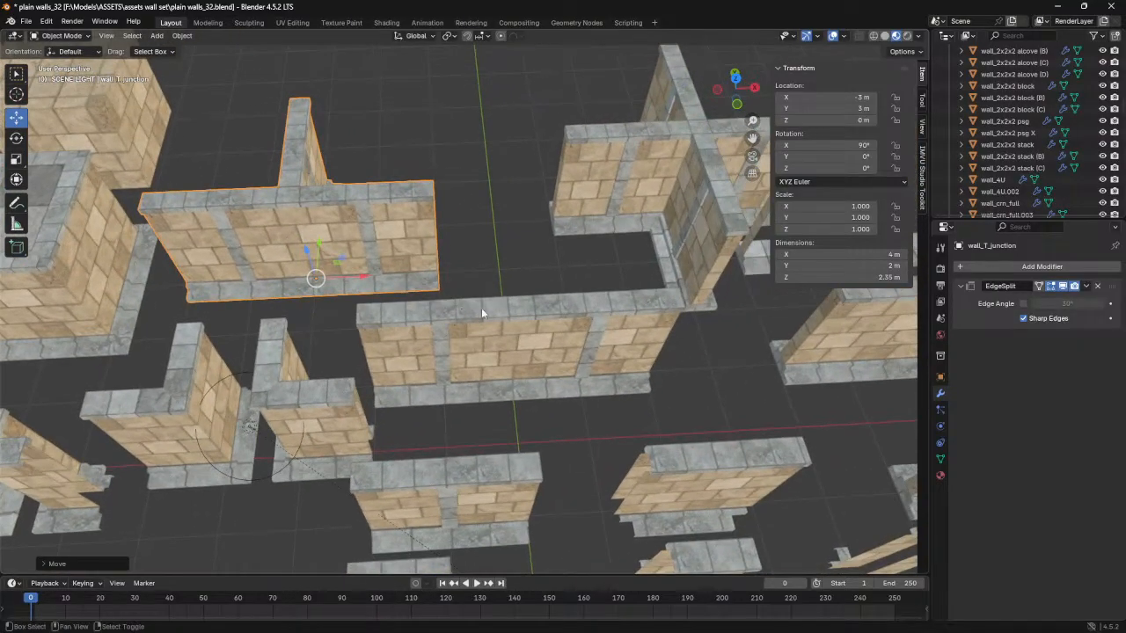
- Duplicate the spare cap object wall_plain_2U (D).002 and move the copy -9 m along X onto wall_T_junction
scroll(461, 307, down, 1)
shift+middle_drag(598, 324, 496, 267)
click(598, 246)
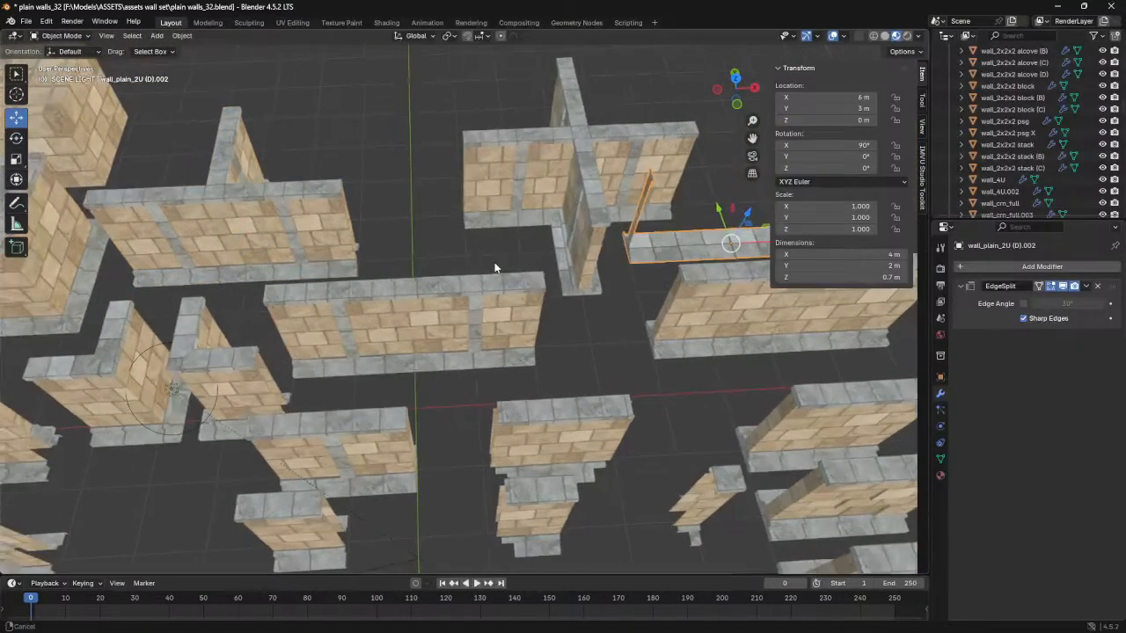
key(shift+d)
right_click(435, 248)
key(g)
key(x)
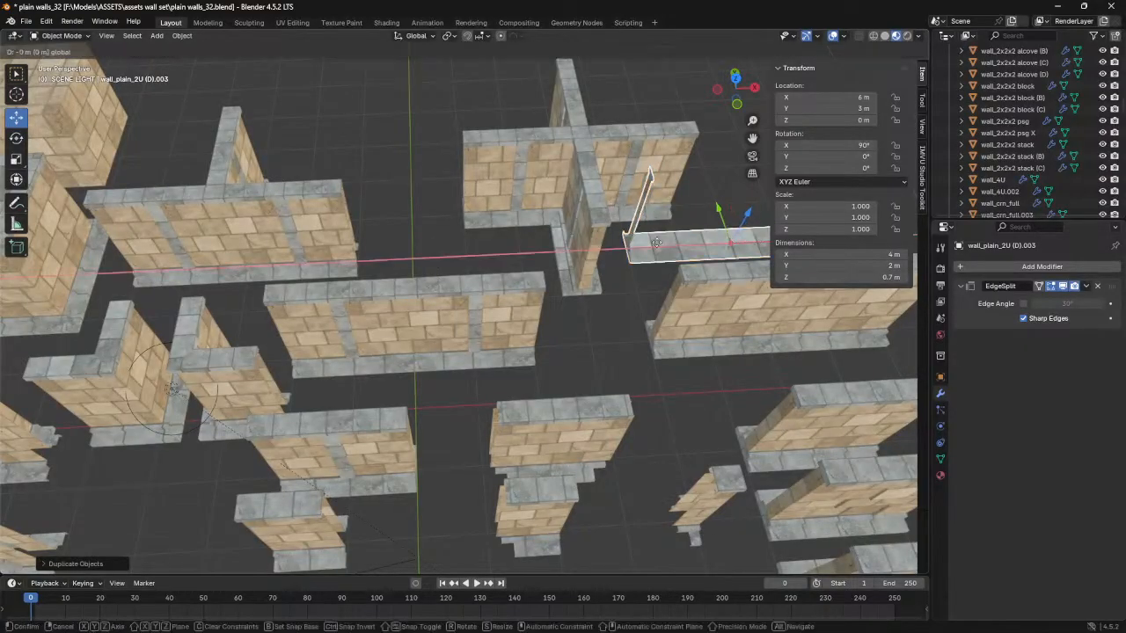
click(271, 233)
- In Edit Mode on the copied caps, select the faces of one end cap from its top block down to its stepped base
middle_drag(266, 308, 504, 217)
middle_drag(489, 258, 527, 261)
shift+middle_drag(527, 261, 482, 343)
scroll(493, 356, up, 1)
middle_drag(482, 434, 513, 375)
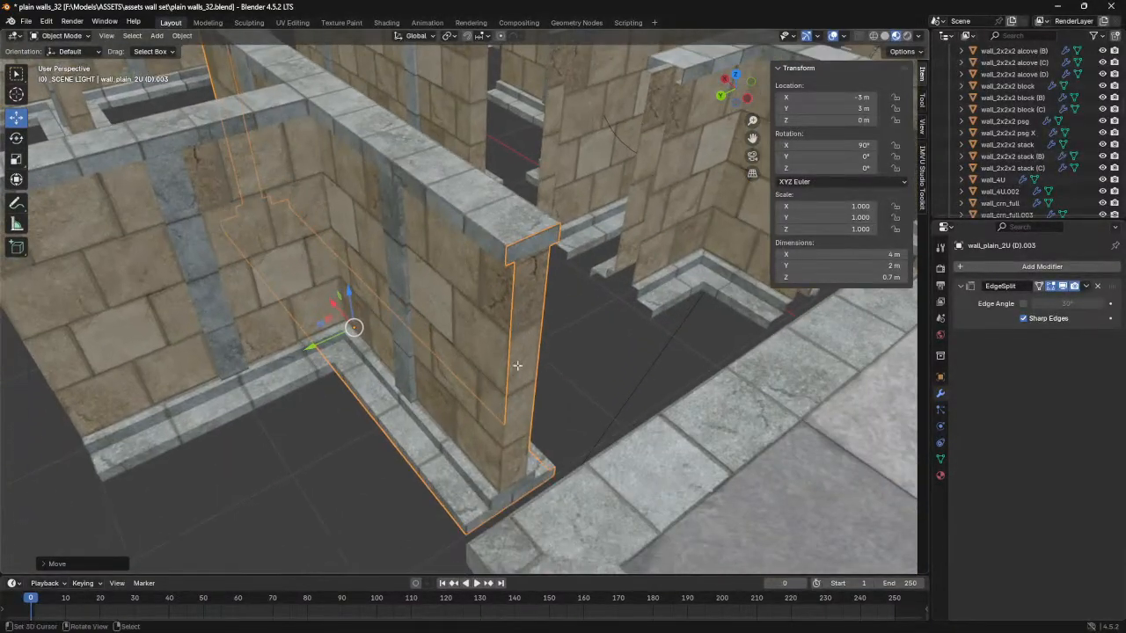
key(Tab)
click(516, 255)
shift+click(534, 246)
shift+click(526, 310)
middle_drag(525, 400, 607, 220)
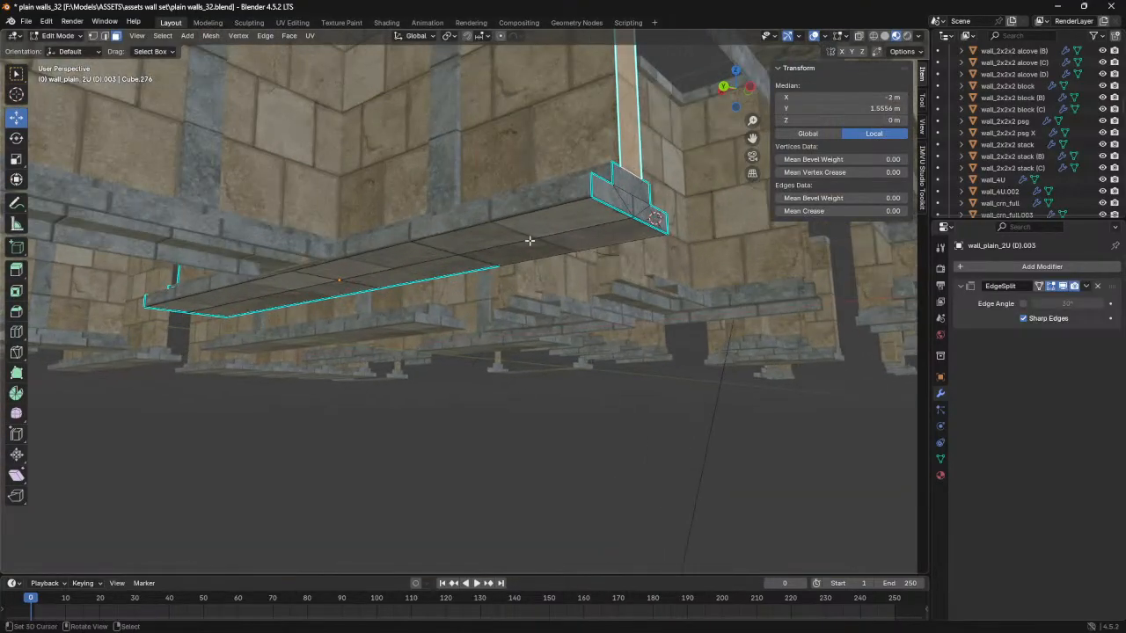
shift+click(625, 200)
shift+click(629, 201)
shift+click(631, 184)
shift+click(654, 222)
- Examine how the outline of the selected end cap matches the T-junction wall's end, from the coping down to the base
middle_drag(475, 151, 188, 390)
middle_drag(339, 370, 325, 370)
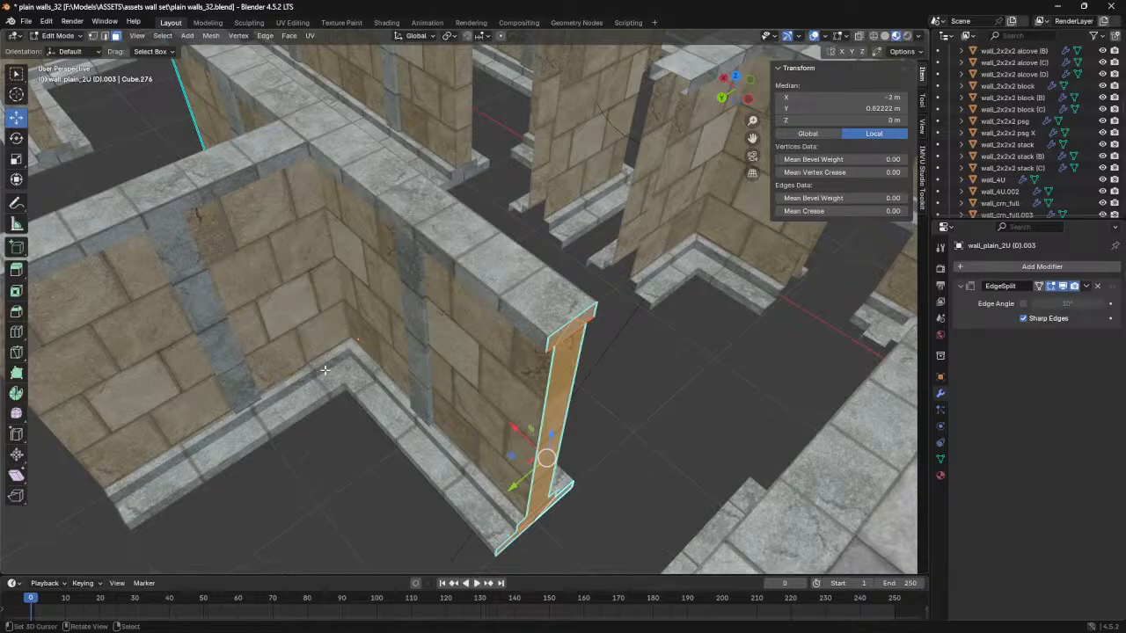
shift+middle_drag(375, 368, 472, 327)
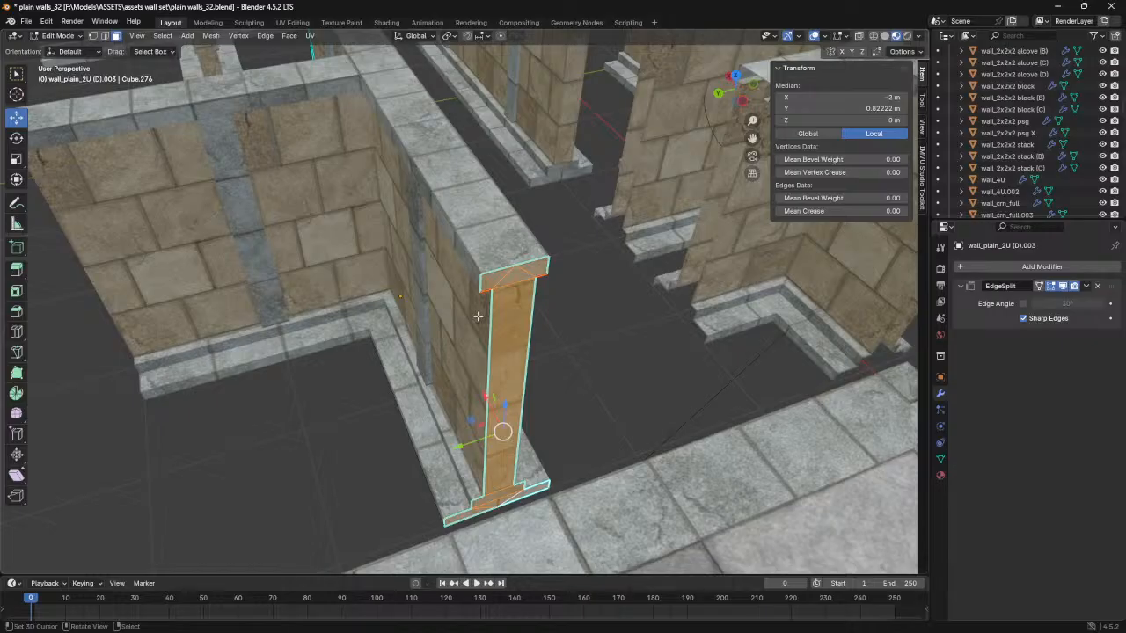
middle_drag(372, 303, 401, 305)
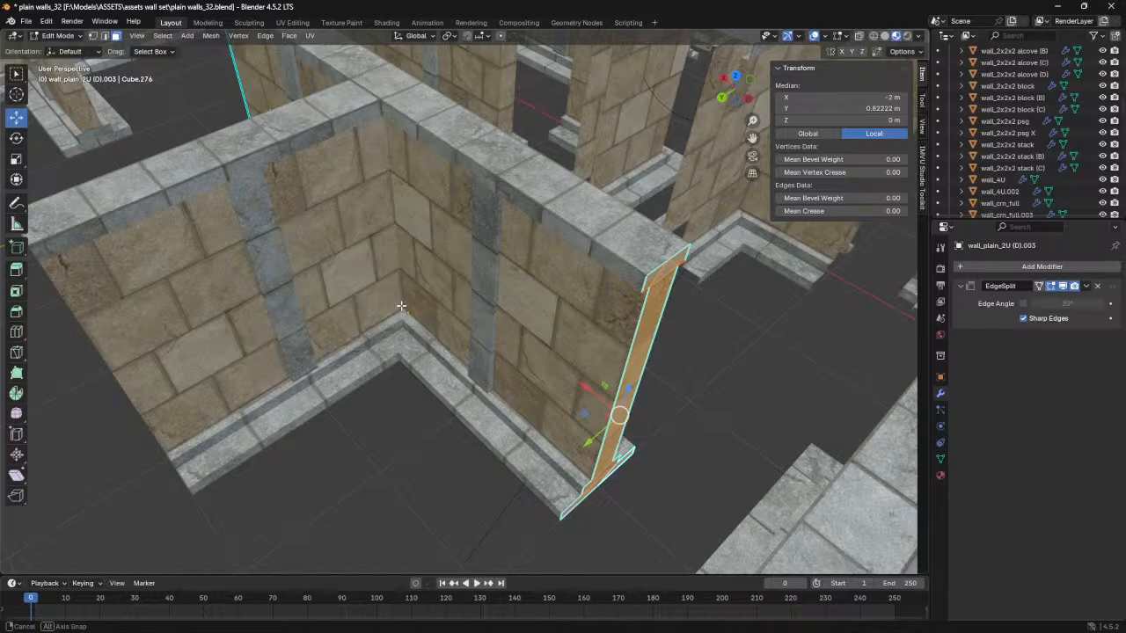
middle_drag(401, 306, 462, 317)
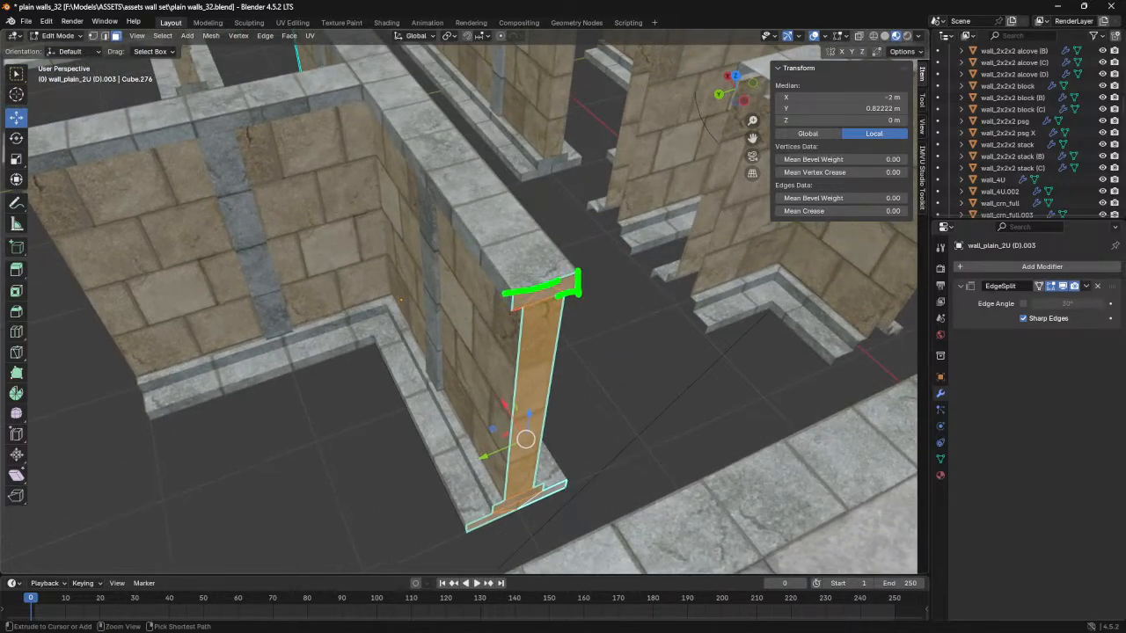
drag(524, 317, 515, 480)
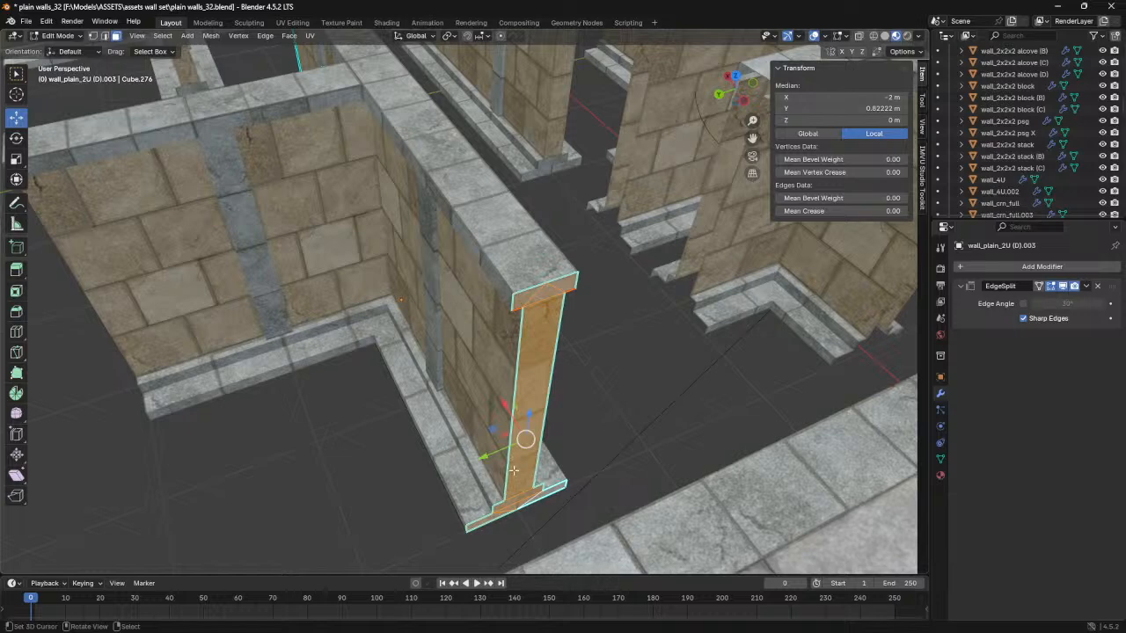
mouse_move(494, 467)
middle_down()
mouse_move(469, 436)
mouse_move(507, 442)
mouse_move(511, 460)
middle_up()
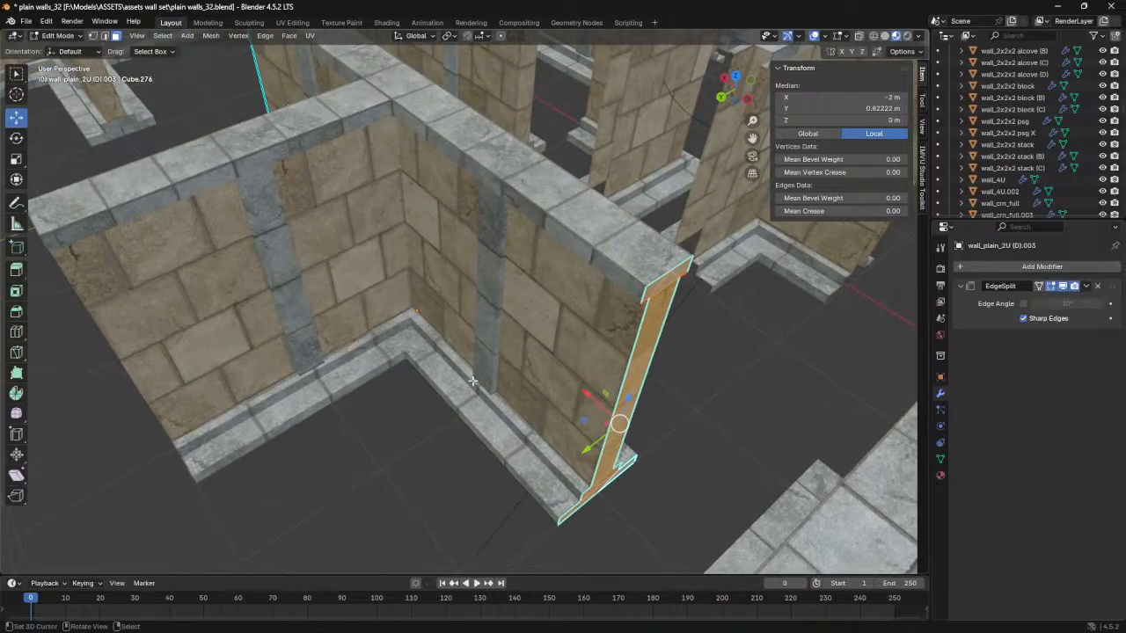
middle_drag(582, 286, 525, 279)
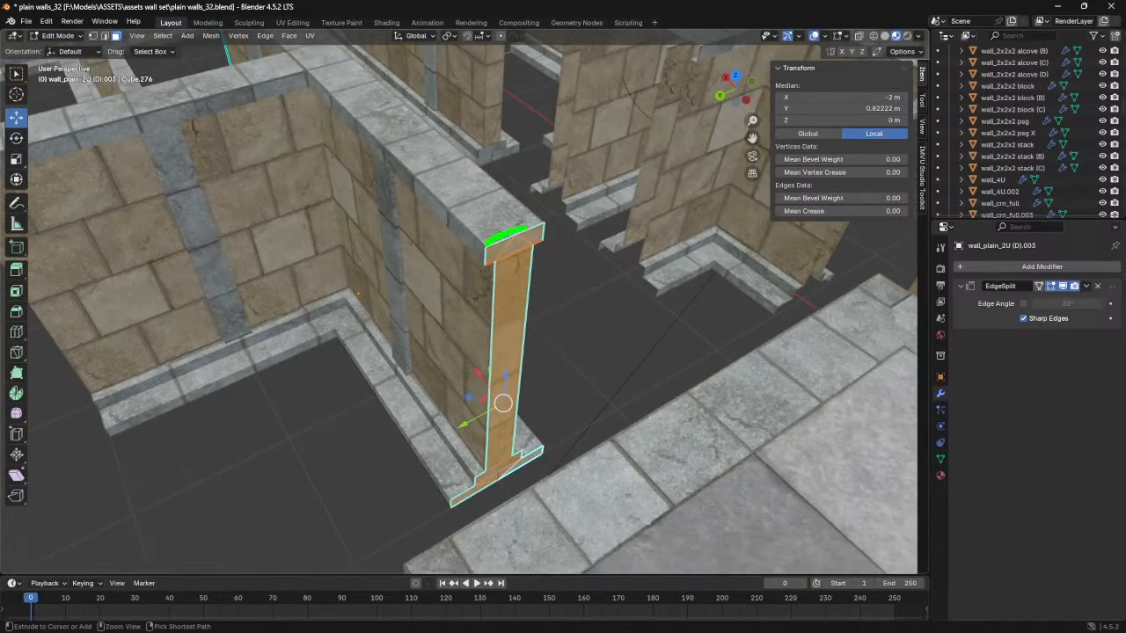
drag(536, 247, 526, 403)
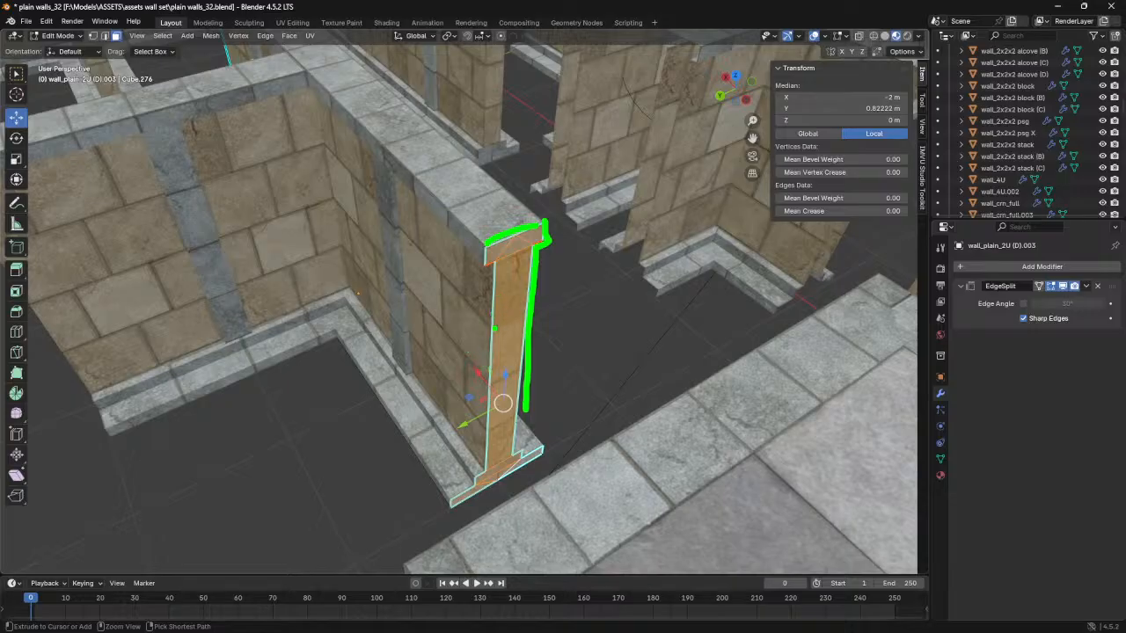
mouse_move(505, 271)
mouse_down()
mouse_move(524, 375)
mouse_move(514, 407)
mouse_up()
key(Escape)
- Duplicate the selected end-cap faces and move the copy 1 m outward along X, clear of the wall
scroll(500, 410, up, 2)
shift+middle_drag(468, 440, 508, 328)
key(shift+d)
key(Escape)
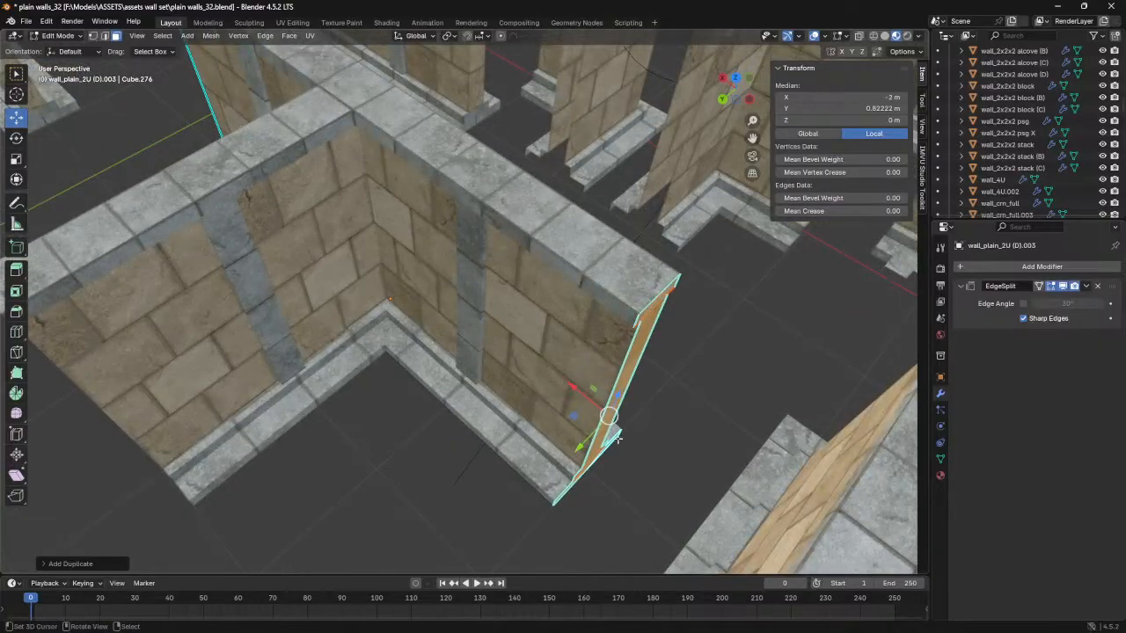
key(shift+d)
key(x)
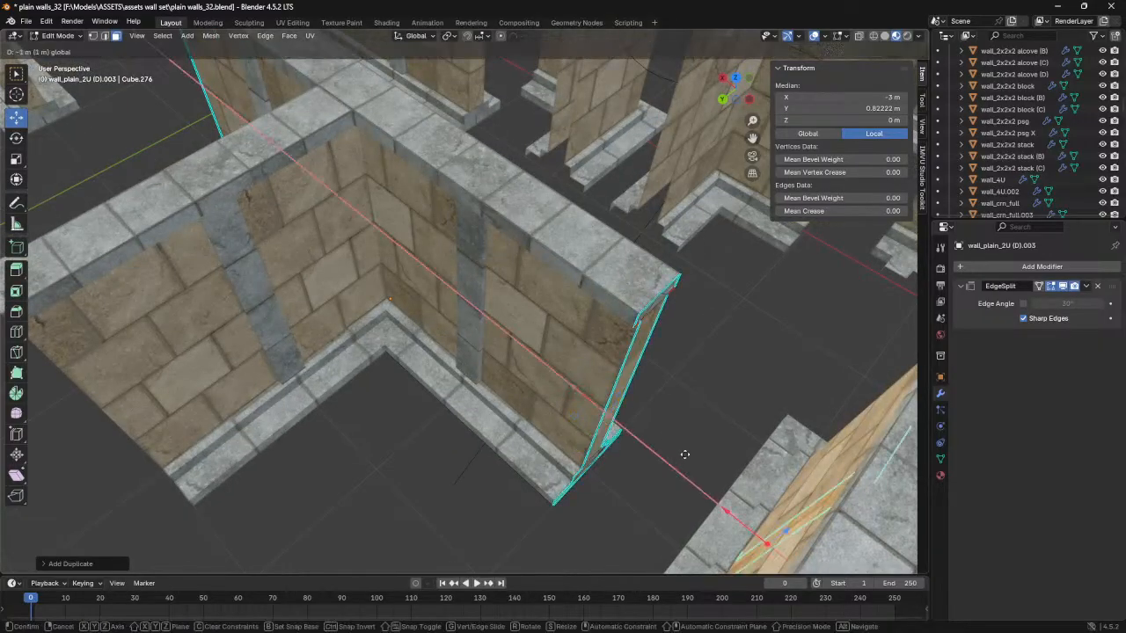
ctrl+drag(523, 339, 679, 443)
middle_drag(523, 393, 571, 342)
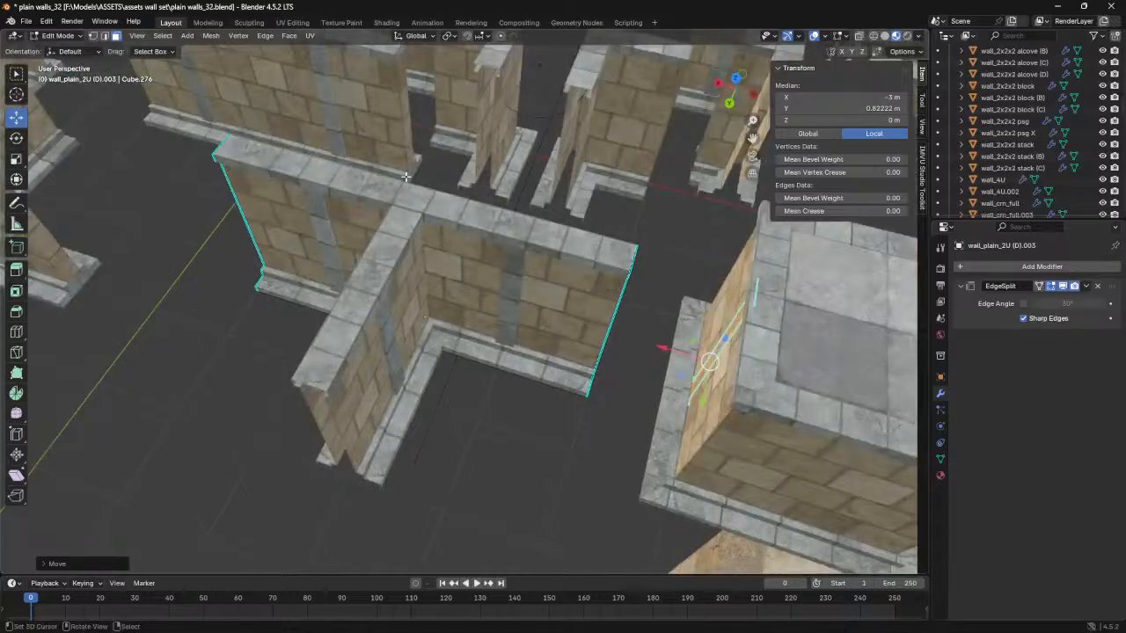
- Activate the Rotate tool and try the Individual Origins, Active Element and Median Point pivots on the duplicated end cap
click(17, 139)
click(449, 37)
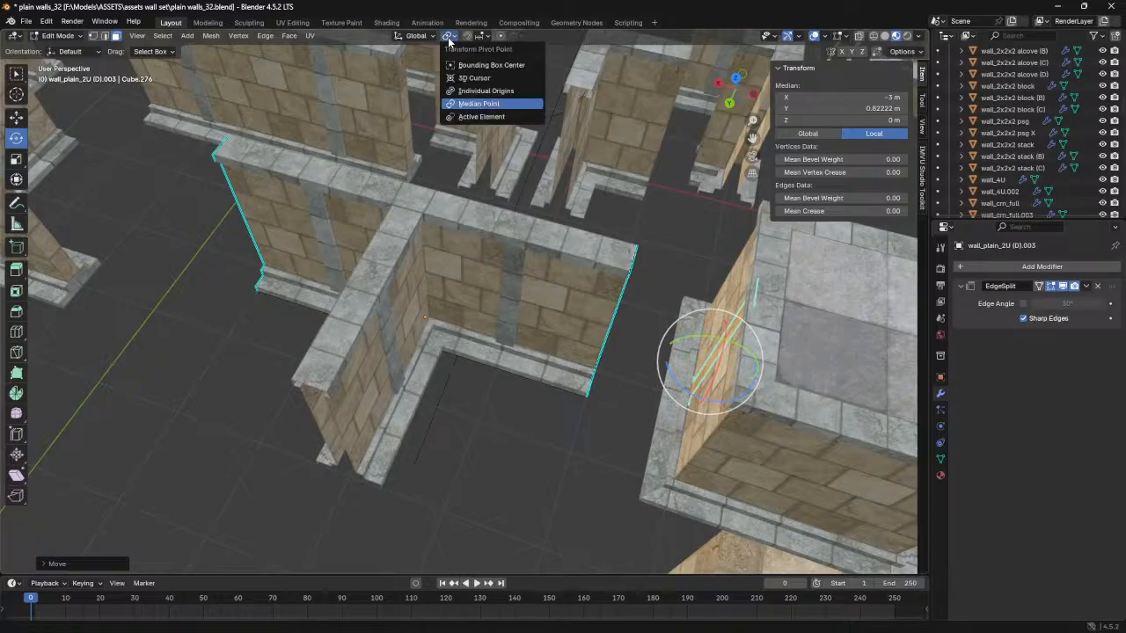
click(472, 90)
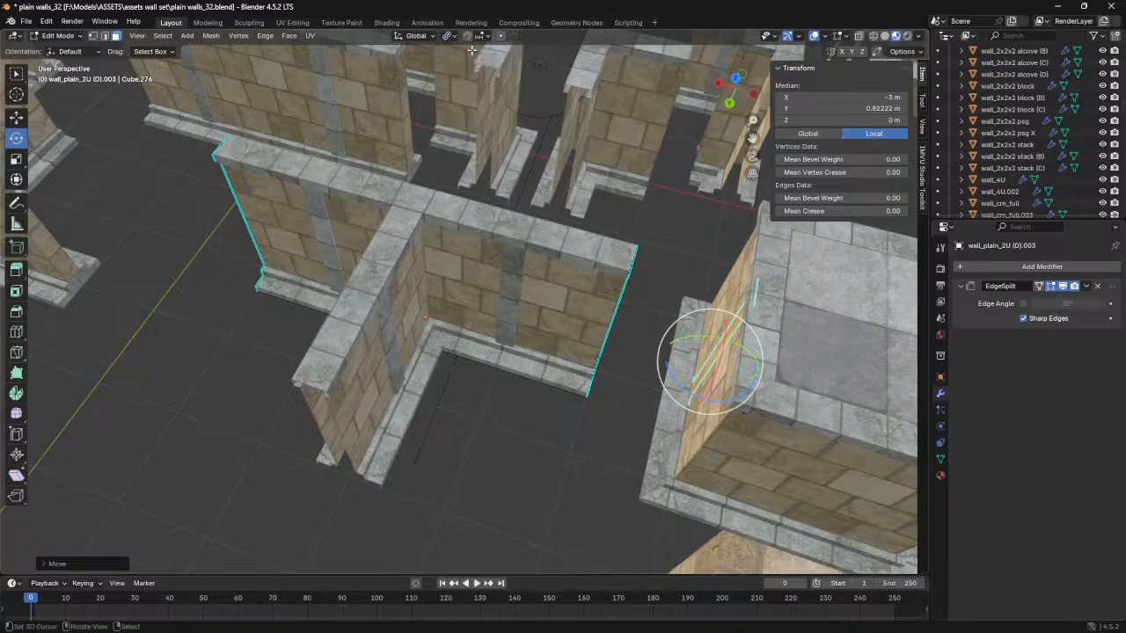
click(448, 36)
click(478, 117)
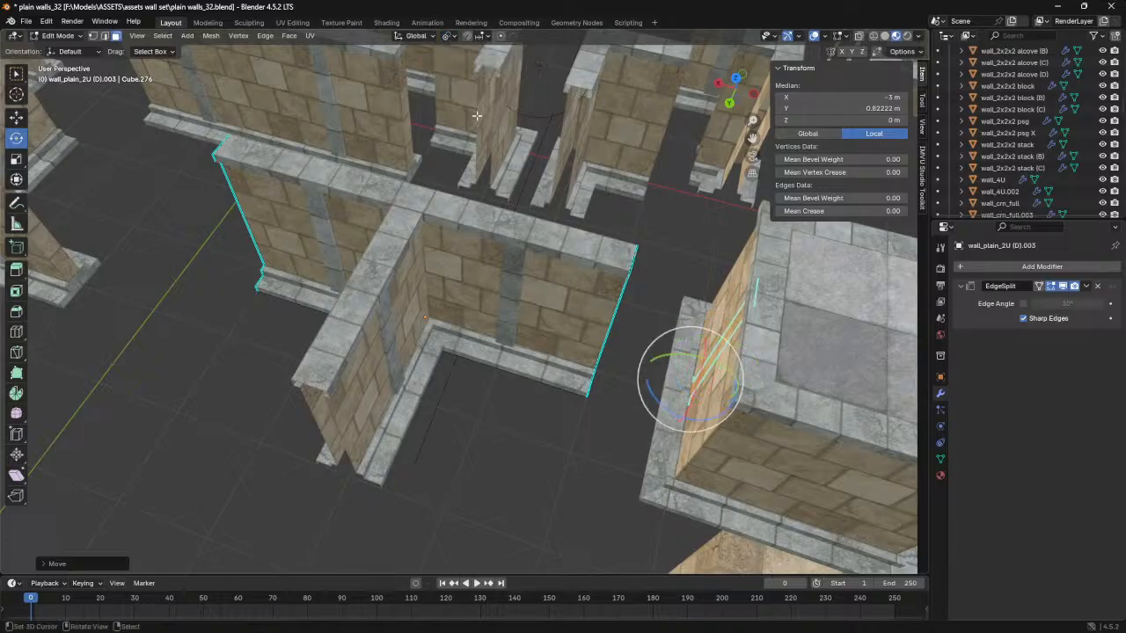
click(451, 36)
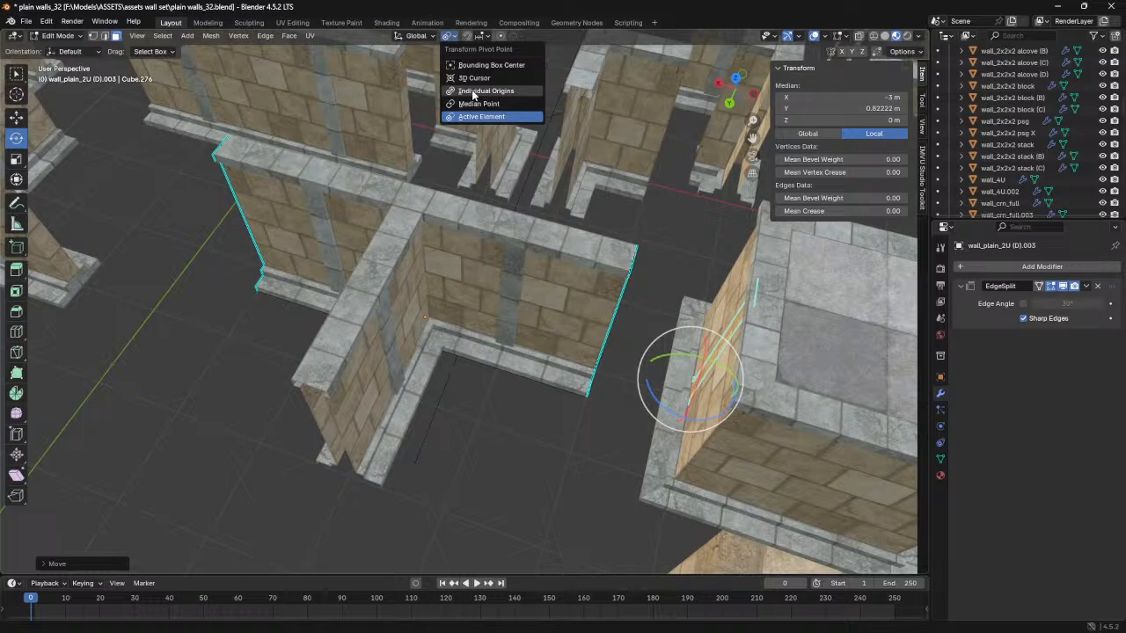
click(474, 104)
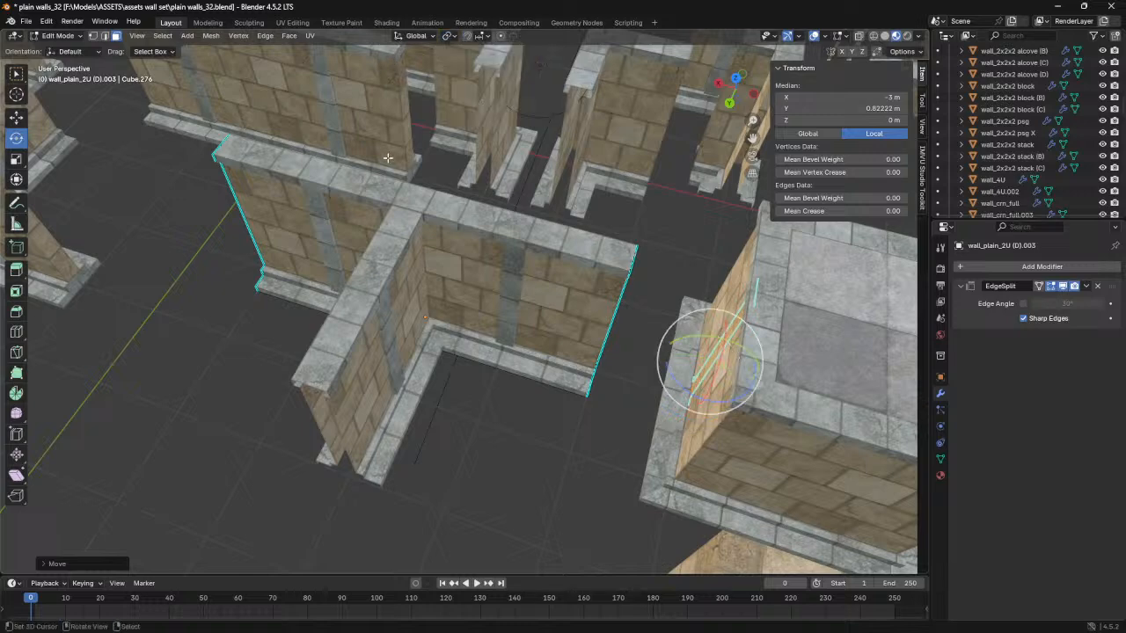
- Snap the 3D cursor to the active cap object's origin and use the 3D Cursor as the transform pivot in Edit Mode
key(Tab)
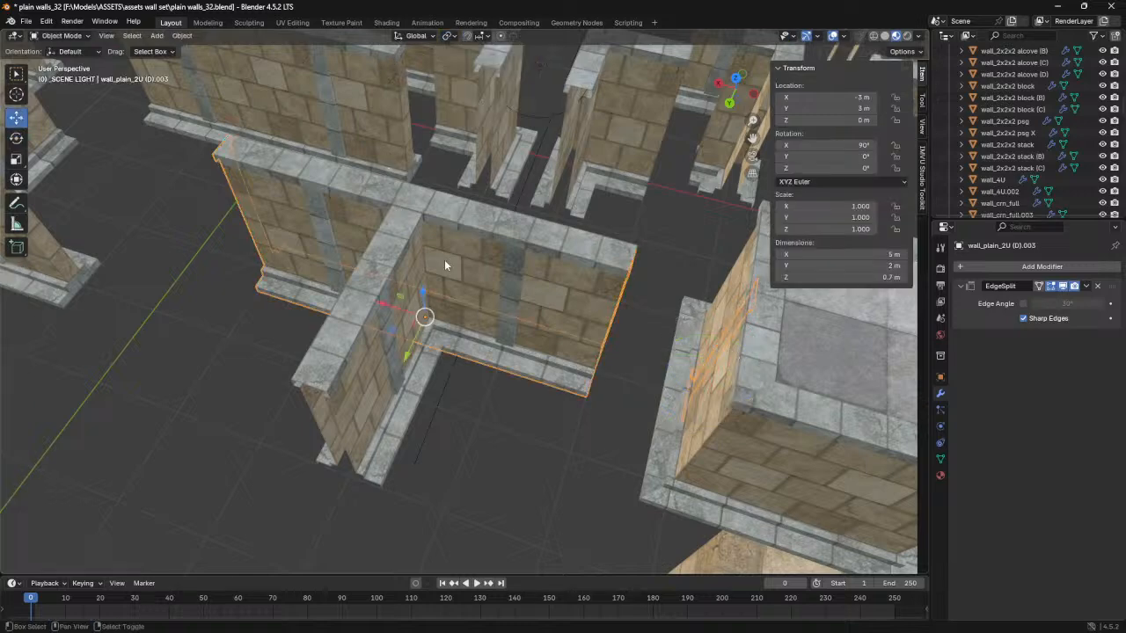
key(shift+s)
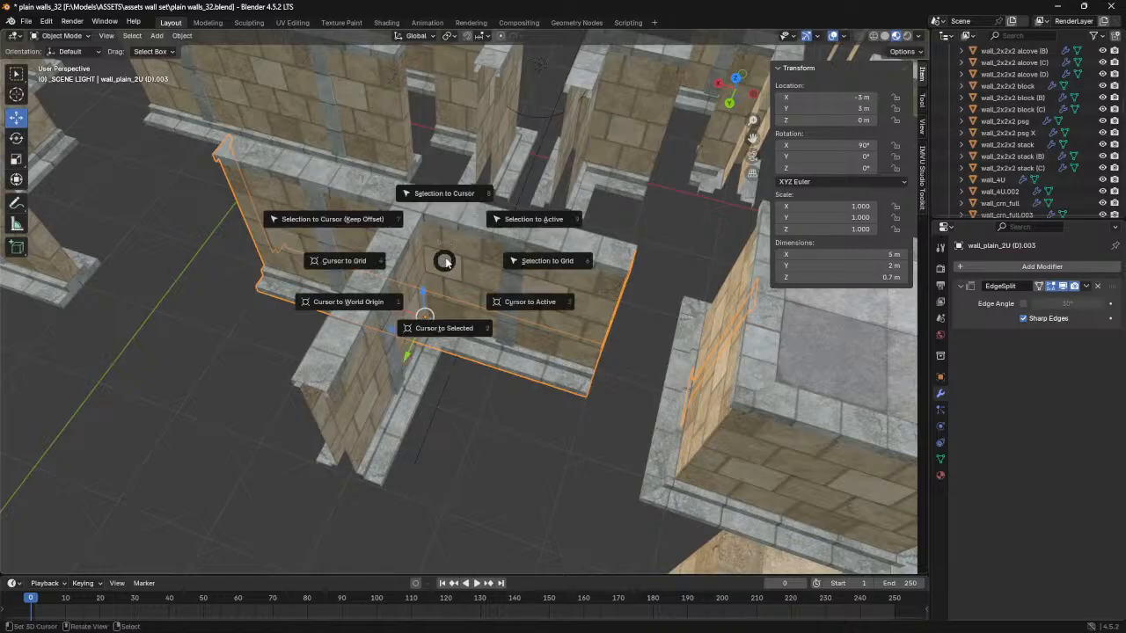
click(528, 304)
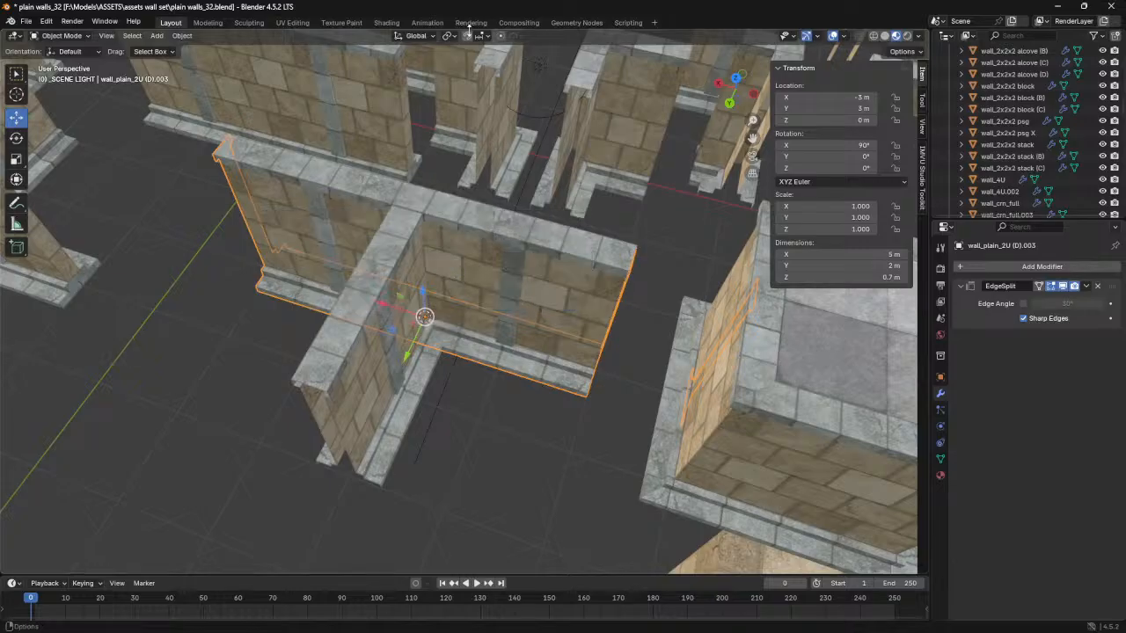
key(Tab)
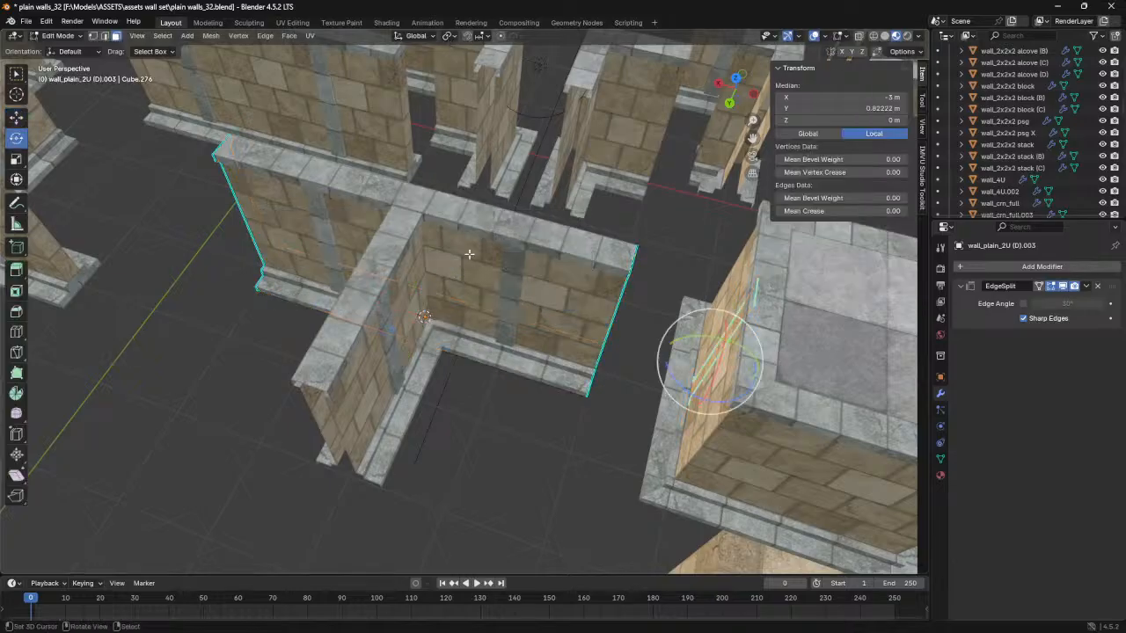
click(449, 35)
click(477, 81)
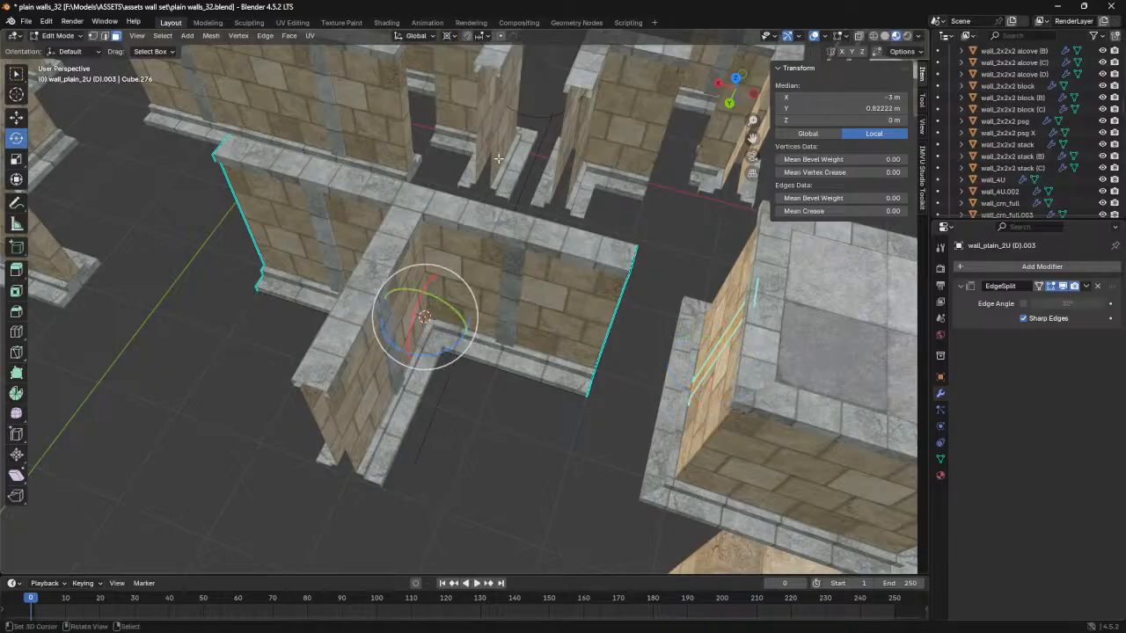
- Rotate the duplicated end cap 90° about the vertical axis and move it onto the open end of the T-junction's third arm
drag(454, 349, 371, 374)
middle_drag(485, 385, 504, 330)
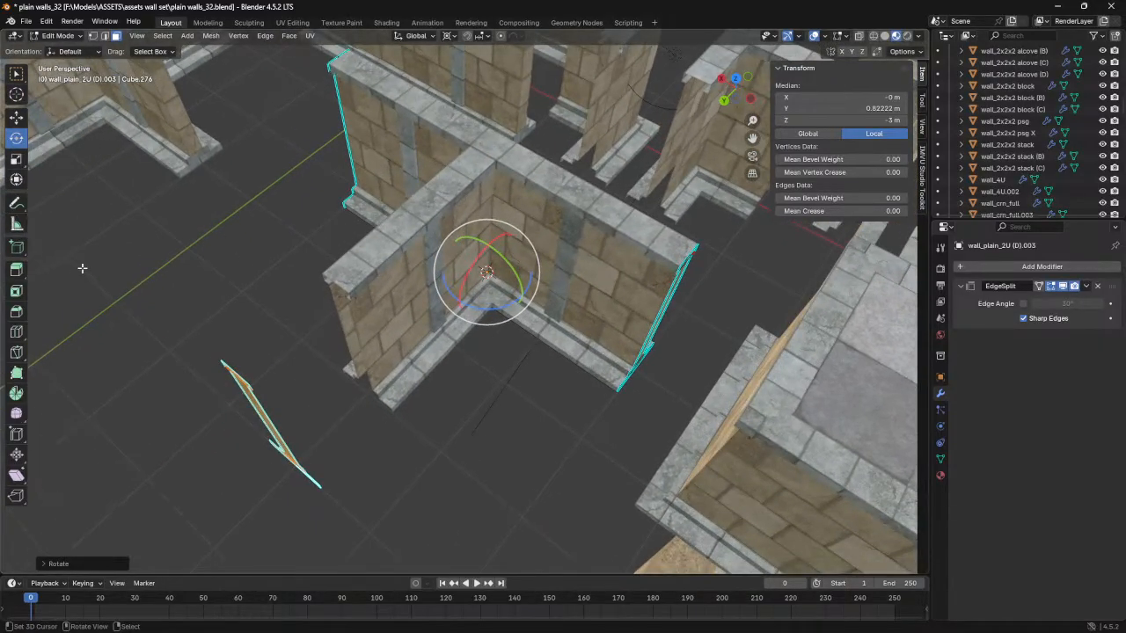
click(16, 117)
drag(460, 302, 518, 243)
middle_drag(435, 327, 489, 314)
scroll(493, 320, up, 4)
scroll(539, 271, down, 5)
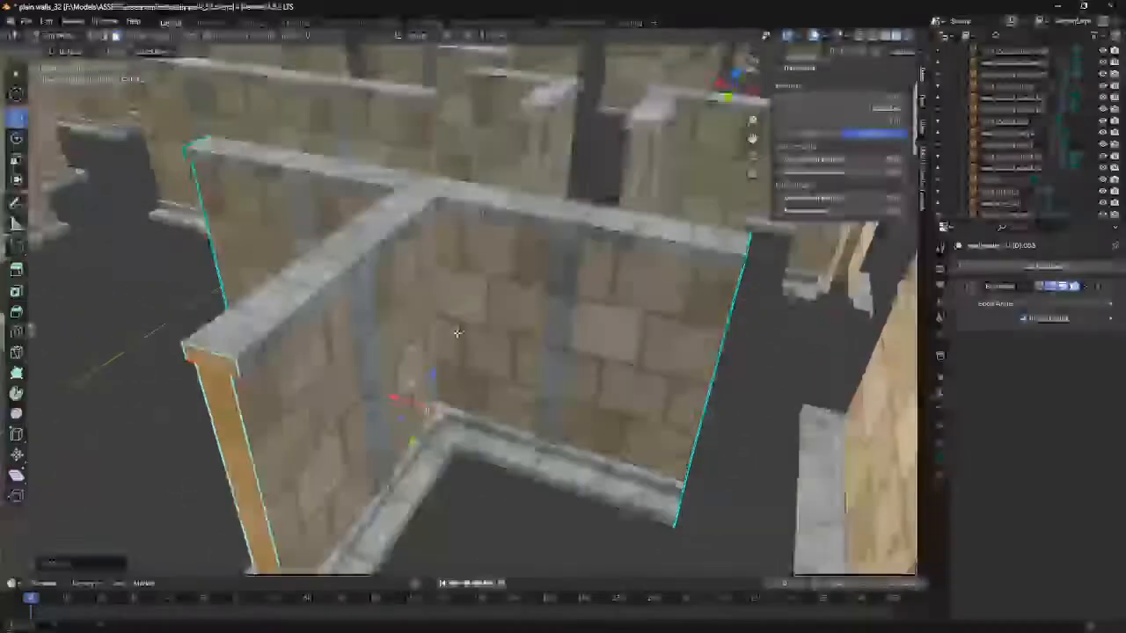
- Inspect the rotated end cap's fit on the T-junction's third arm in both Object Mode and Edit Mode
key(Tab)
click(368, 278)
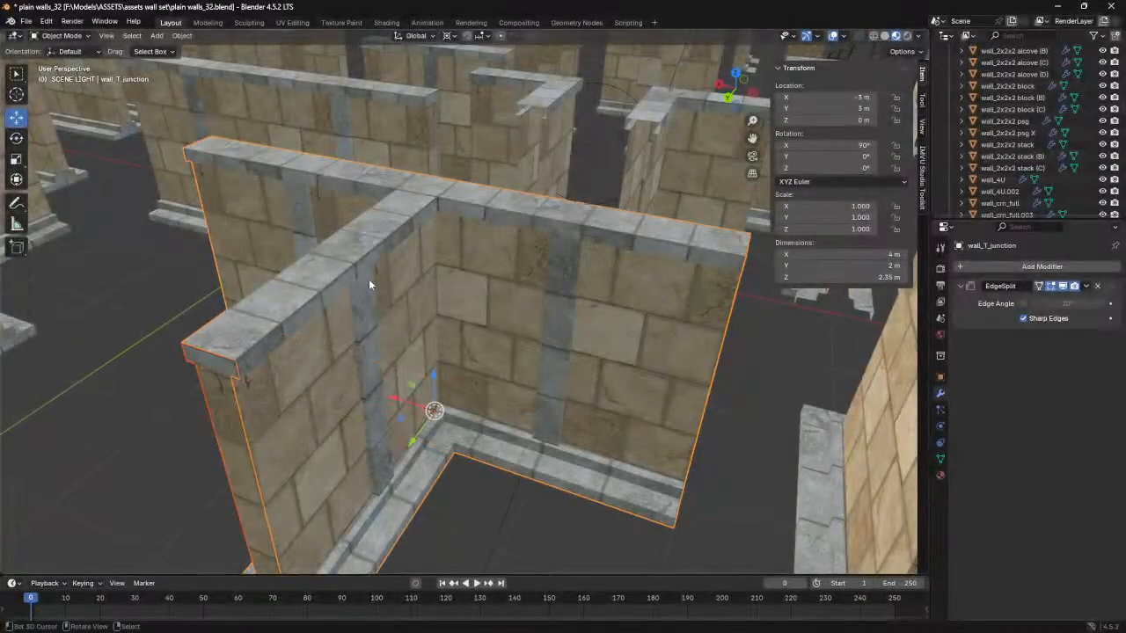
scroll(369, 278, down, 5)
middle_drag(391, 299, 509, 337)
scroll(574, 380, up, 2)
key(Tab)
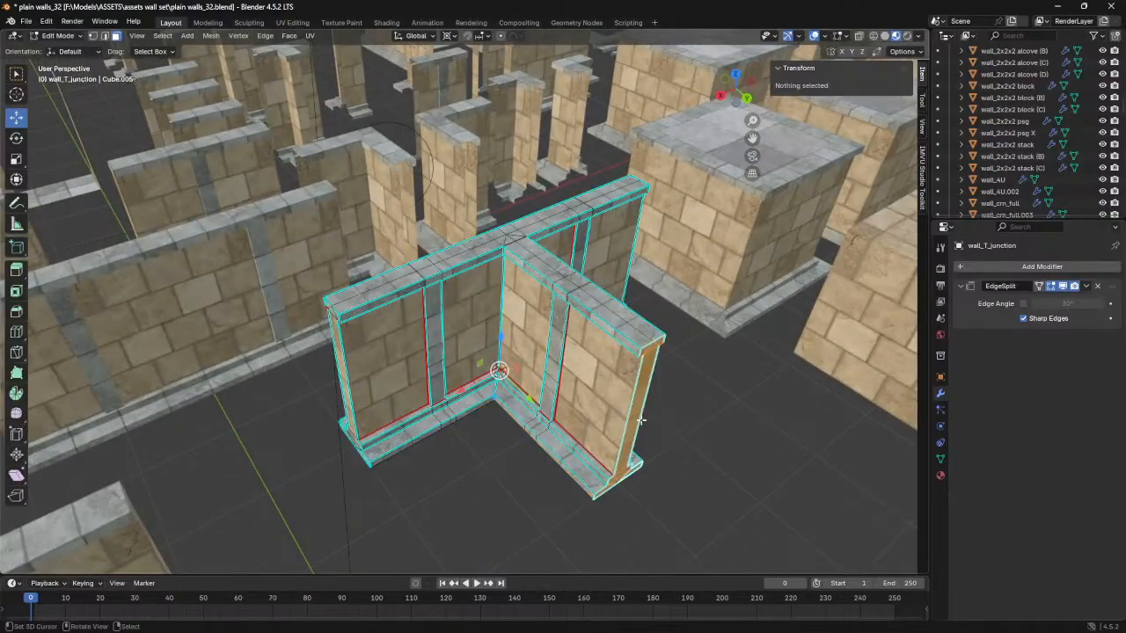
key(Tab)
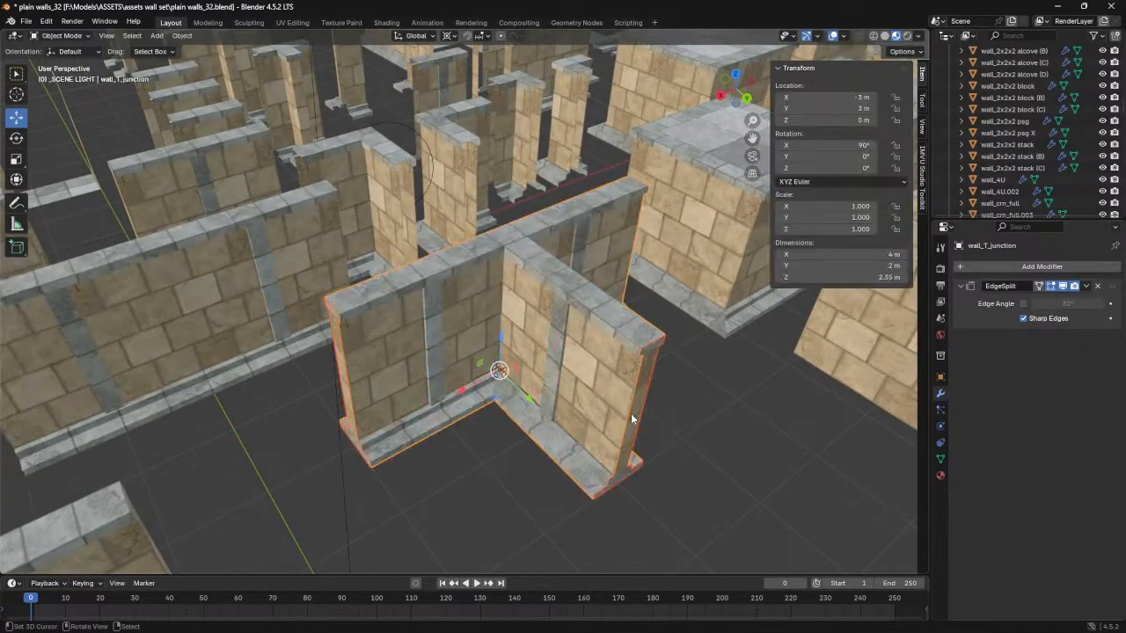
key(Tab)
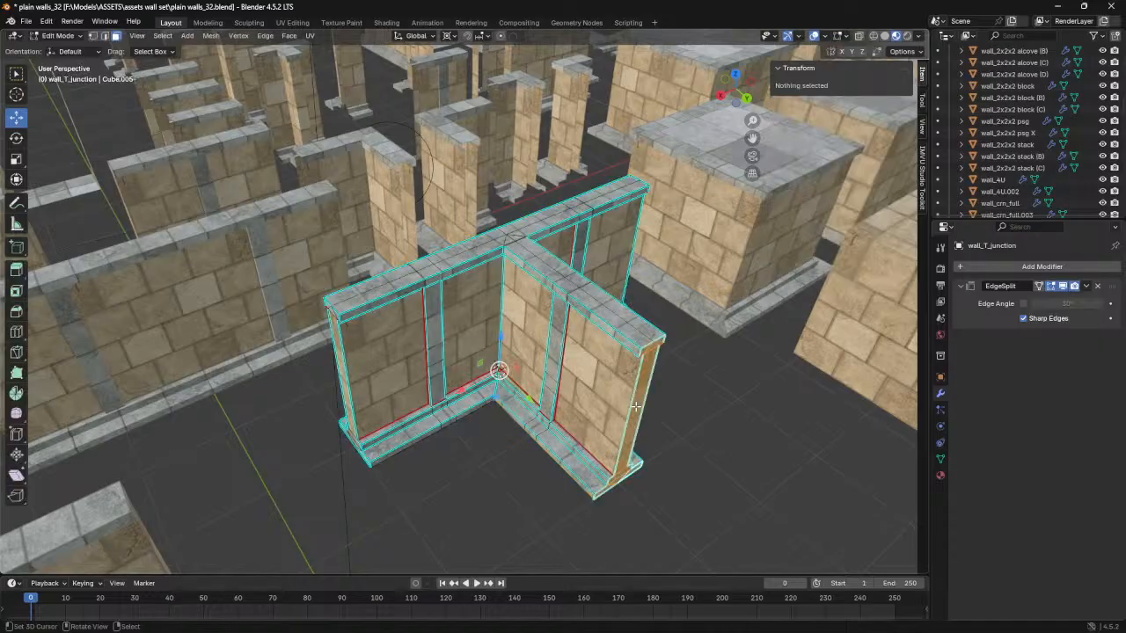
middle_drag(634, 406, 654, 440)
key(g)
key(Escape)
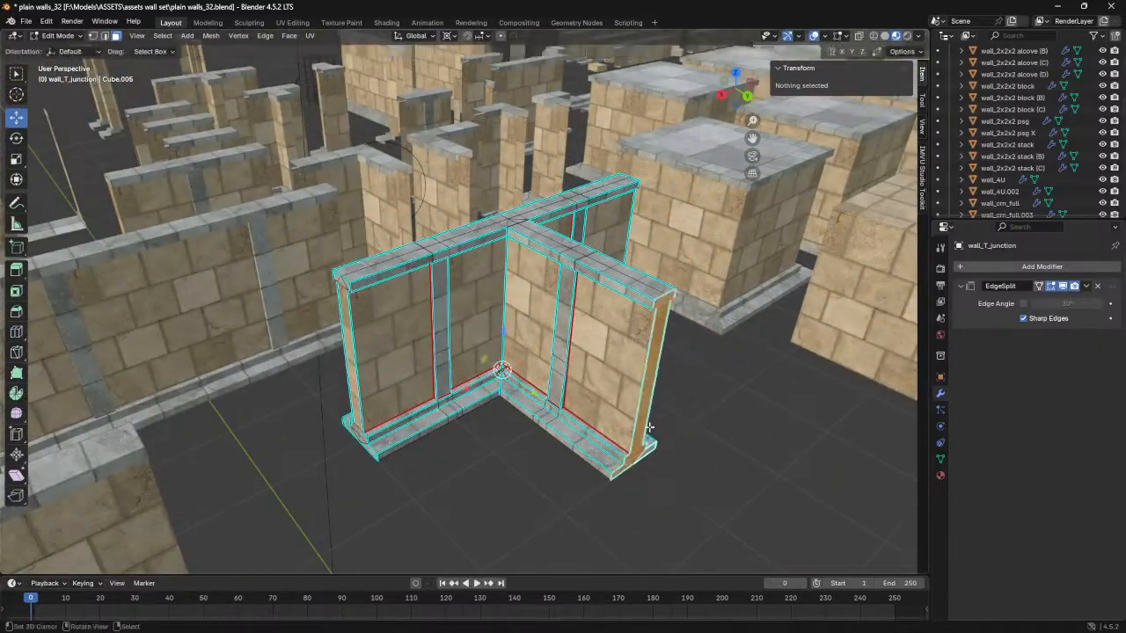
- Duplicate the third arm's selected end-cap faces in place and separate the copy into its own object
middle_drag(501, 369, 489, 364)
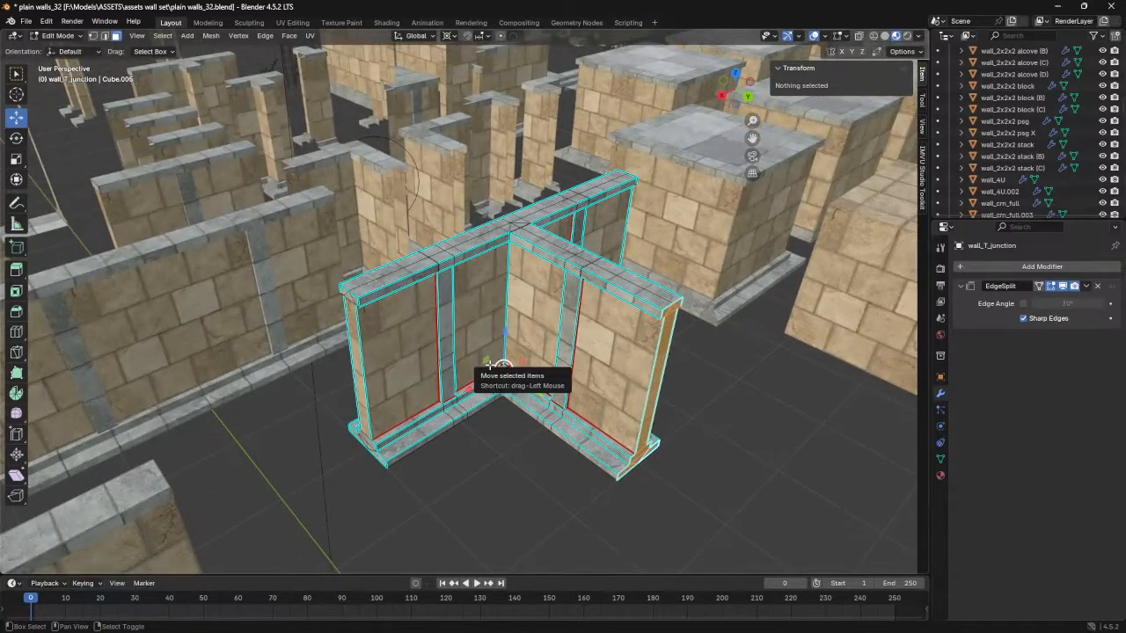
drag(489, 364, 537, 376)
right_click(537, 377)
key(p)
click(531, 381)
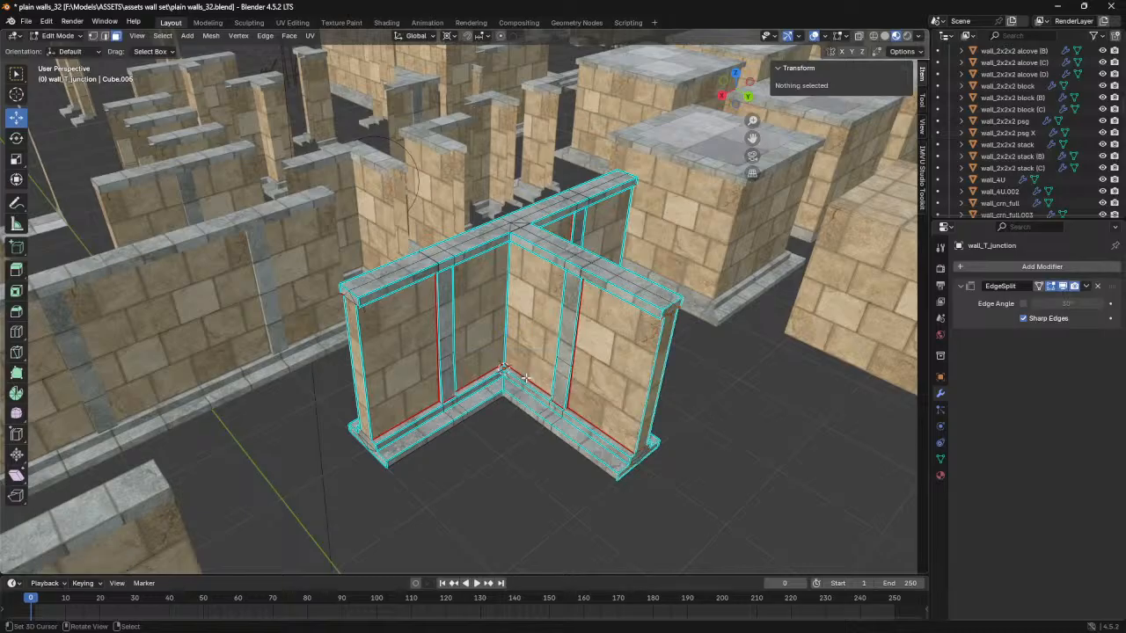
scroll(608, 414, down, 1)
- In Object Mode, select the separated third-arm cap and move it along Y to 4 m, clear of the wall
key(Tab)
click(605, 414)
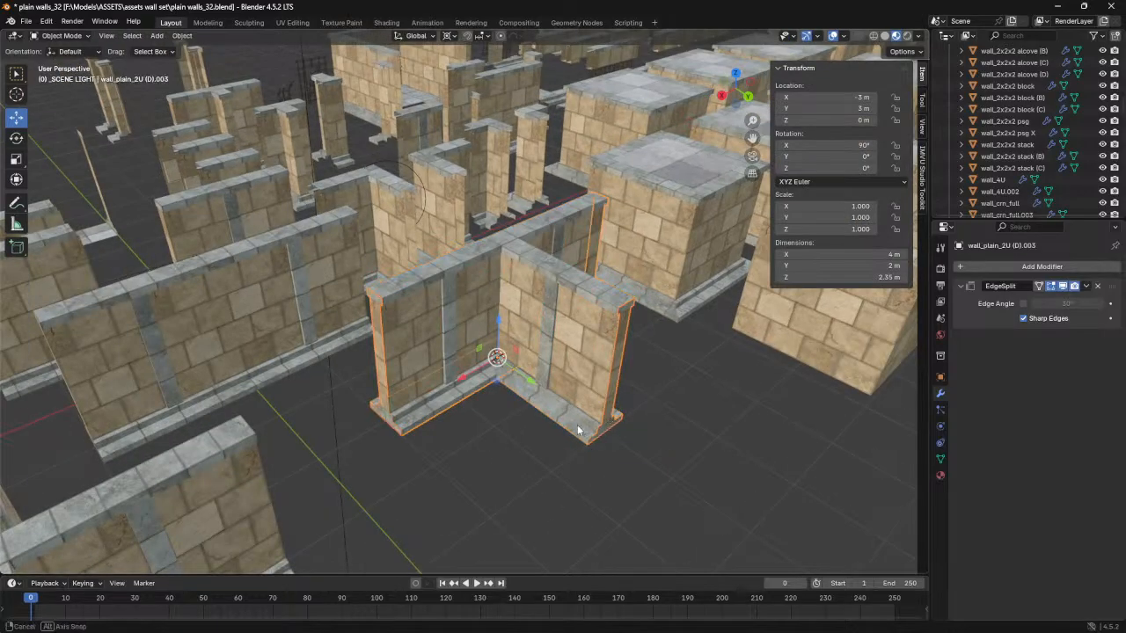
middle_drag(577, 429, 622, 418)
click(613, 431)
drag(533, 381, 613, 428)
middle_drag(613, 429, 348, 249)
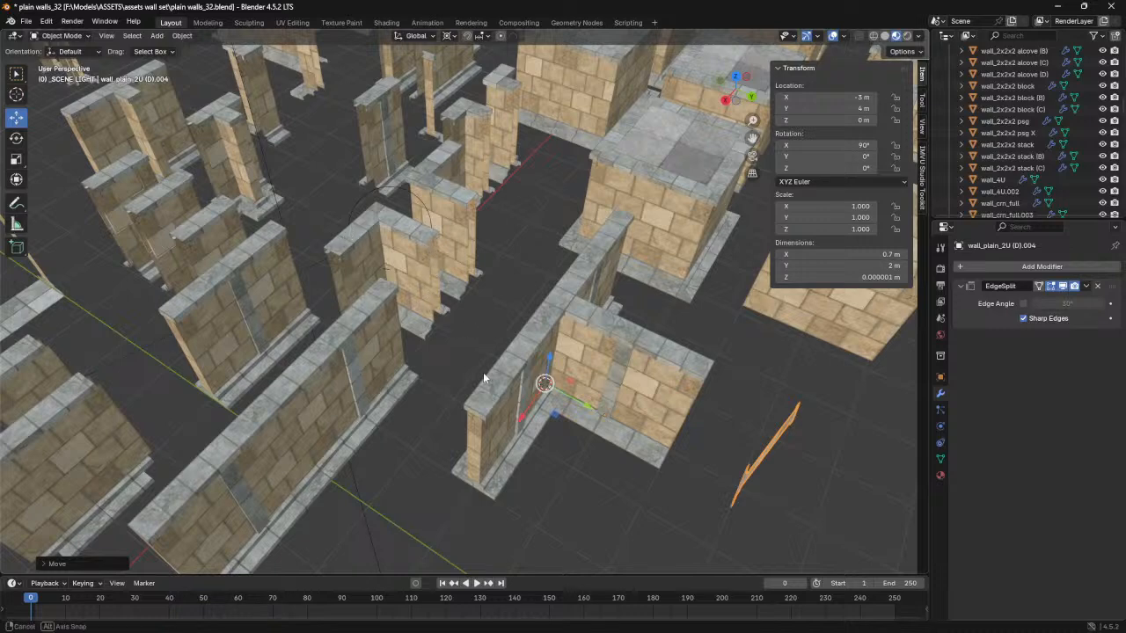
middle_drag(482, 372, 380, 251)
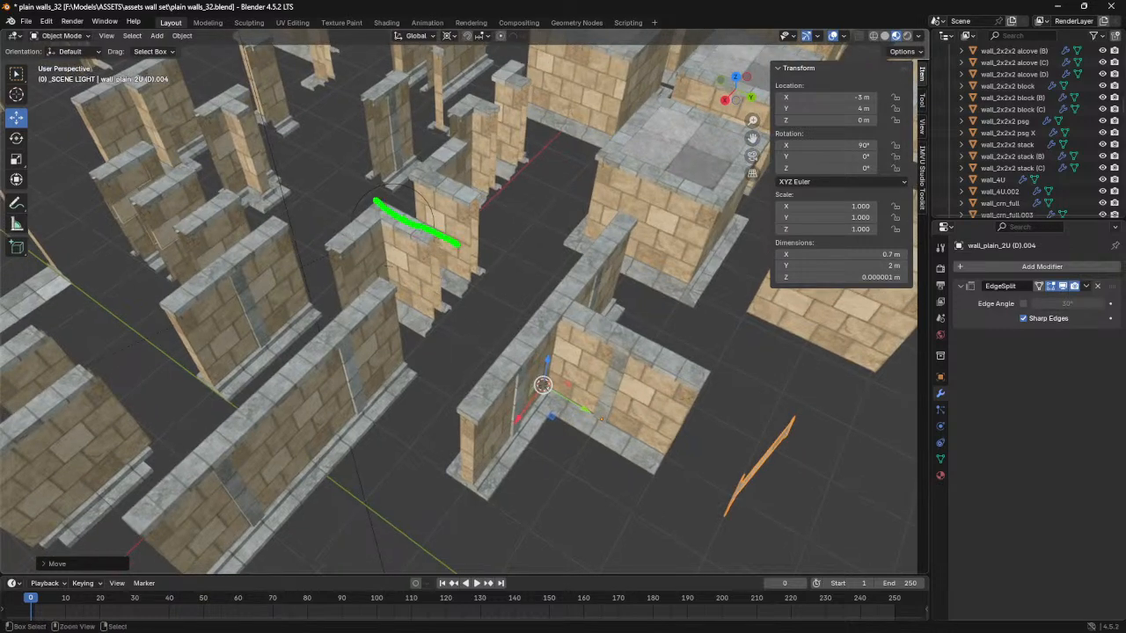
drag(454, 382, 482, 390)
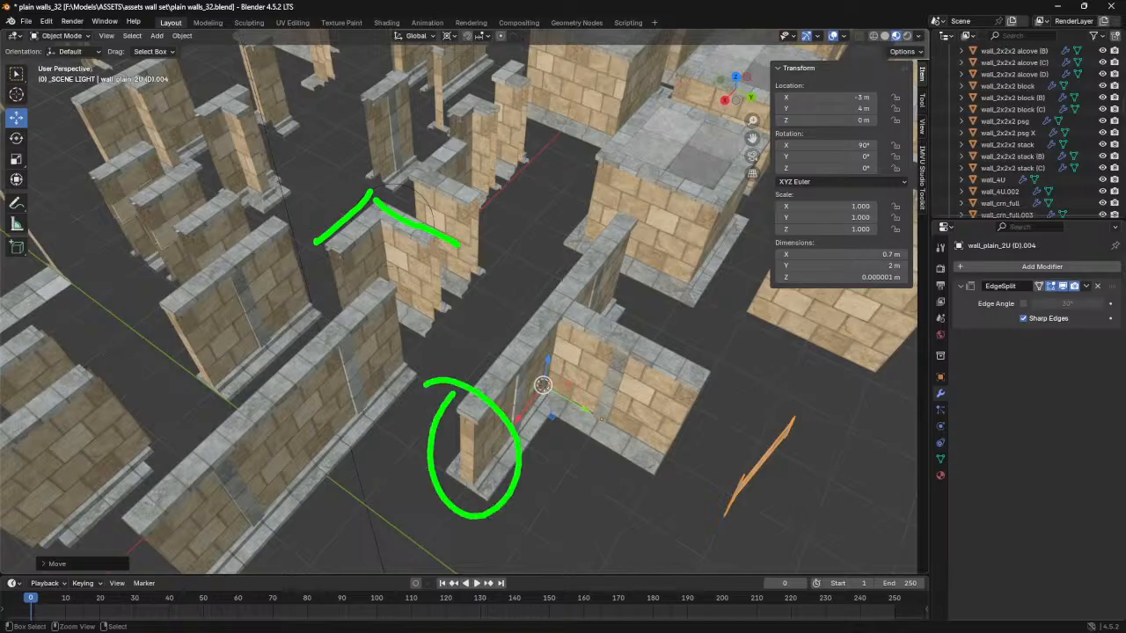
drag(456, 448, 301, 318)
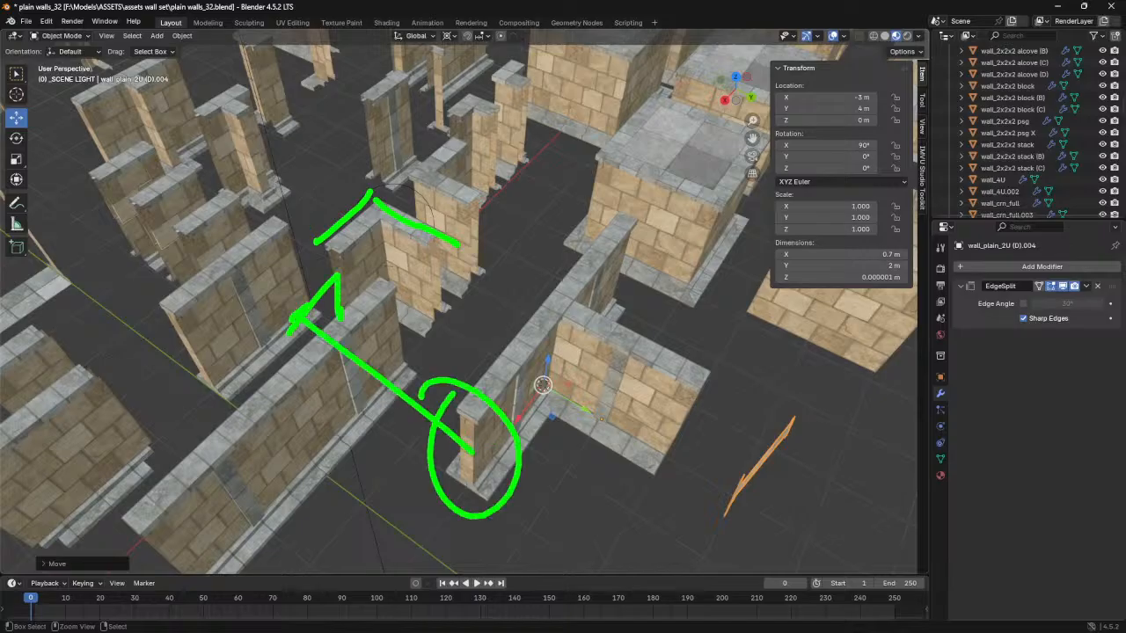
drag(775, 407, 471, 324)
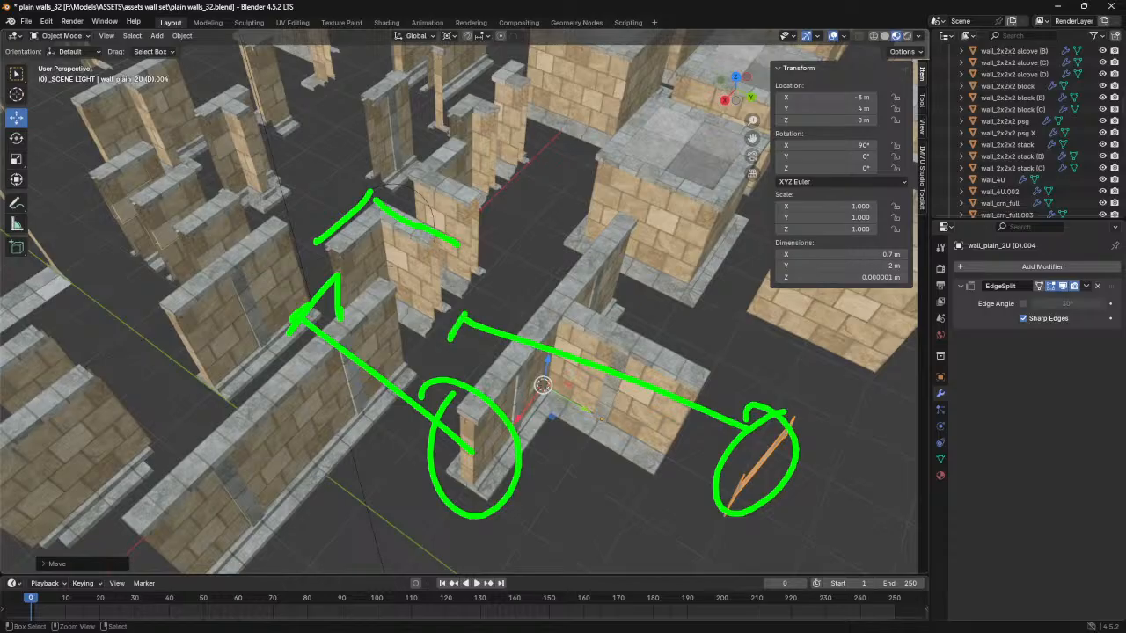
key(Escape)
- Select the cap faces on the near end of the T-junction's long run, duplicate them in place and separate the copy by selection
middle_drag(531, 380, 542, 329)
right_click(475, 377)
key(Tab)
middle_drag(474, 377, 459, 319)
click(459, 291)
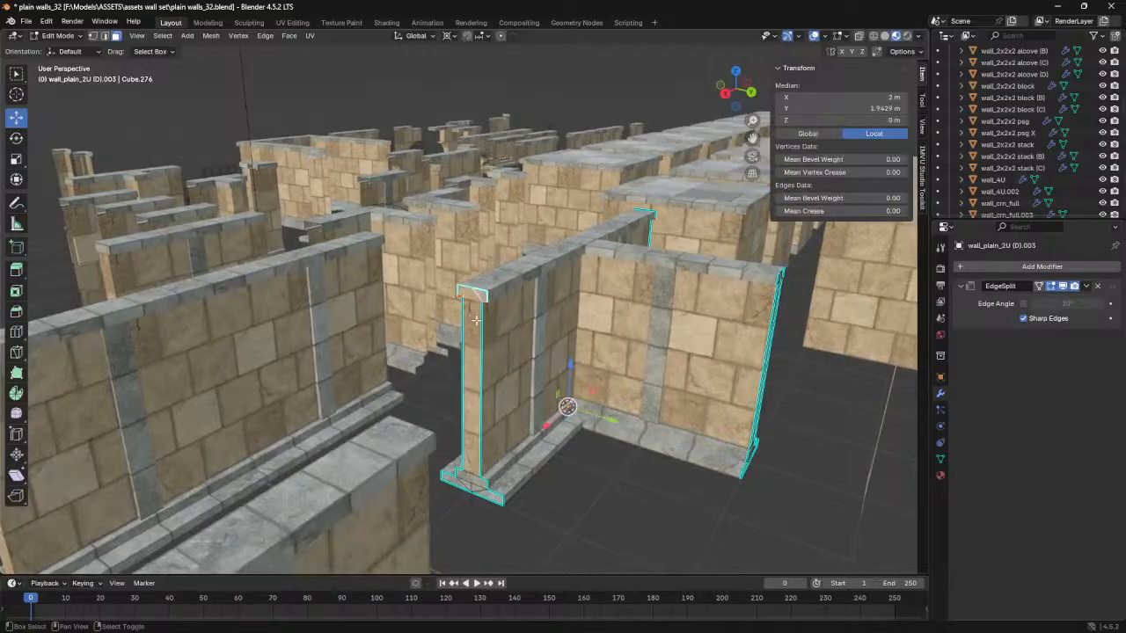
shift+click(469, 482)
shift+click(456, 482)
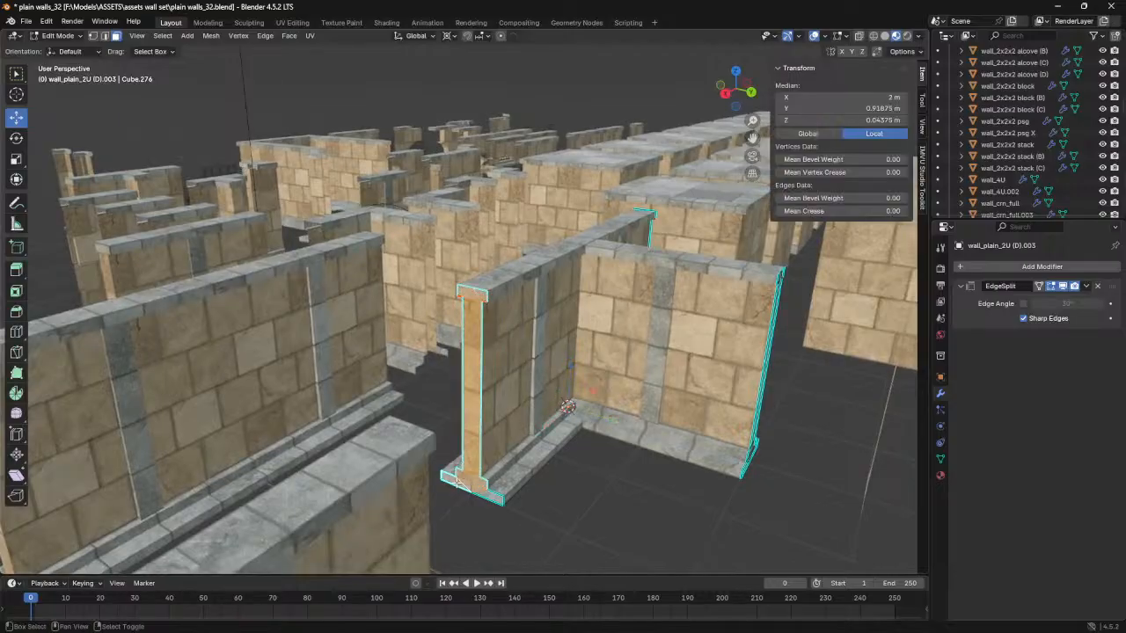
shift+click(485, 491)
middle_drag(515, 383, 518, 429)
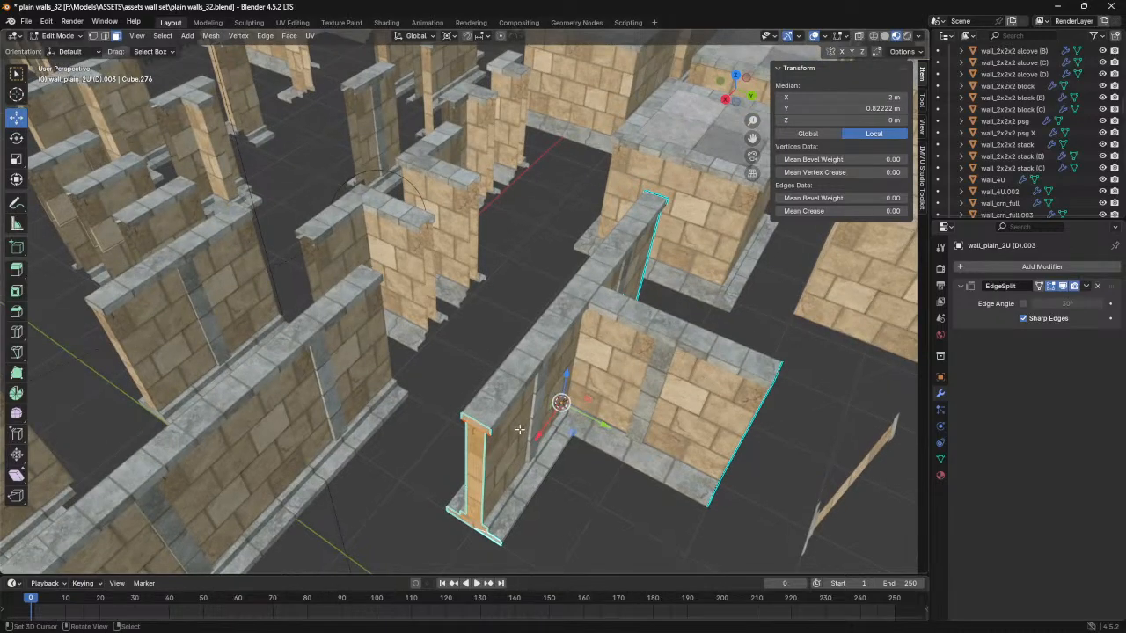
key(shift+d)
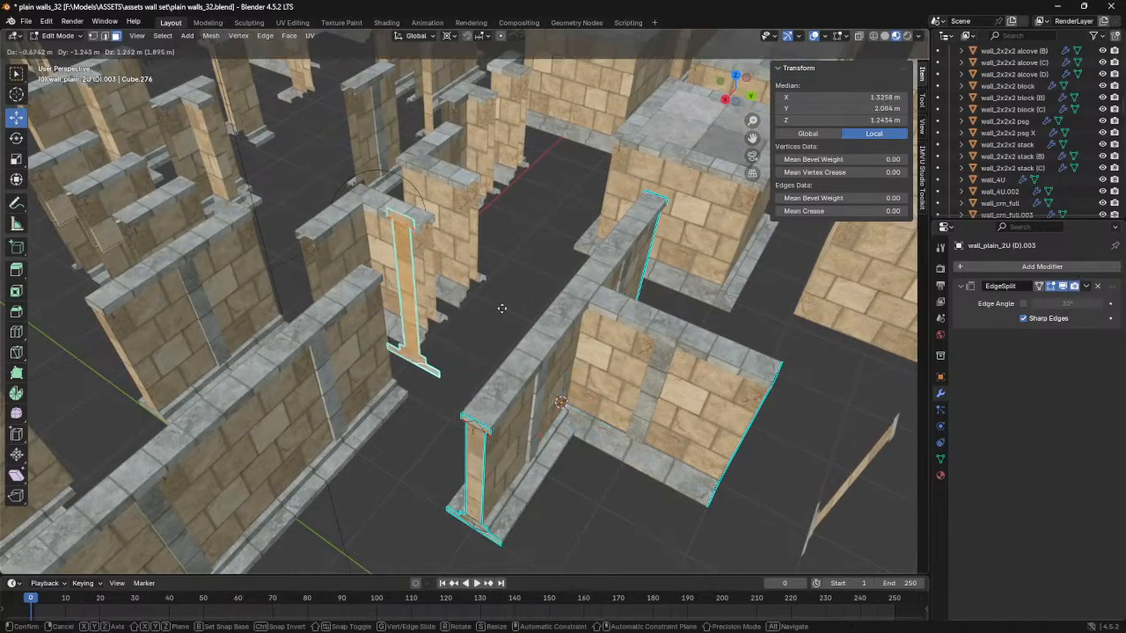
right_click(561, 448)
key(p)
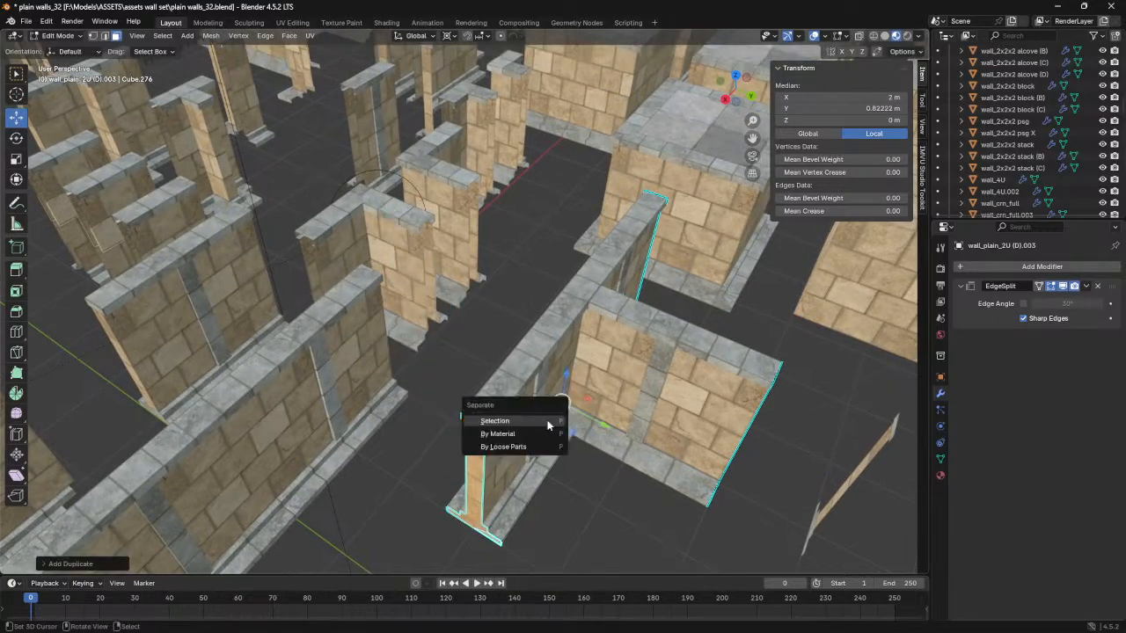
click(548, 422)
- In Object Mode, select the separated long-run end cap and move it along Y to 5 m, clear of the wall
shift+middle_drag(571, 447, 533, 352)
key(Tab)
click(444, 438)
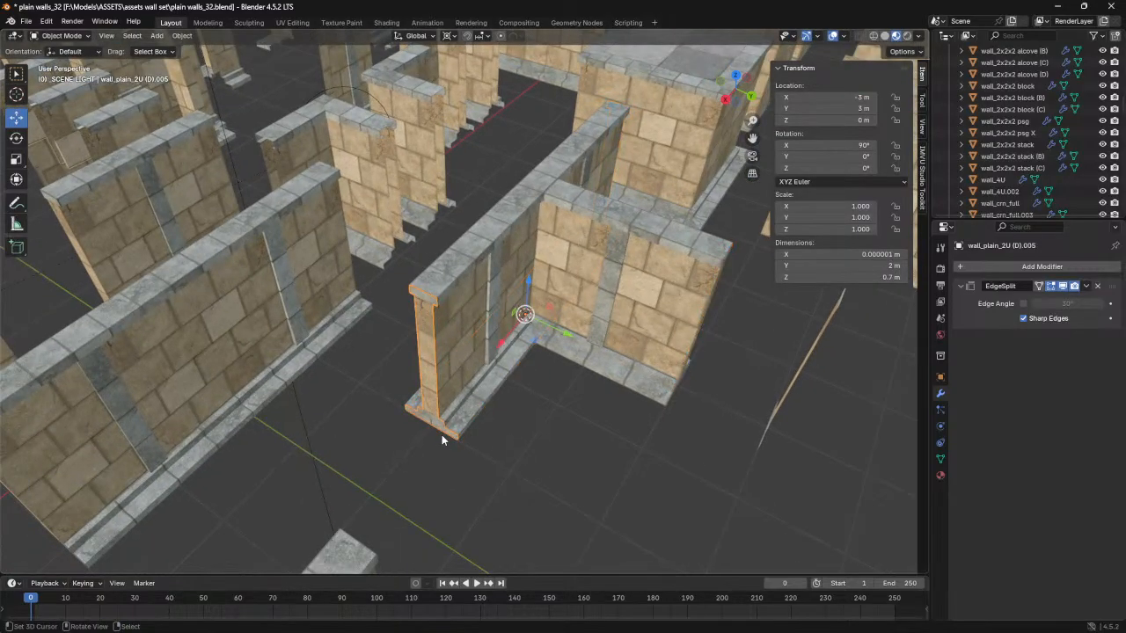
drag(564, 333, 754, 393)
middle_drag(754, 392, 742, 422)
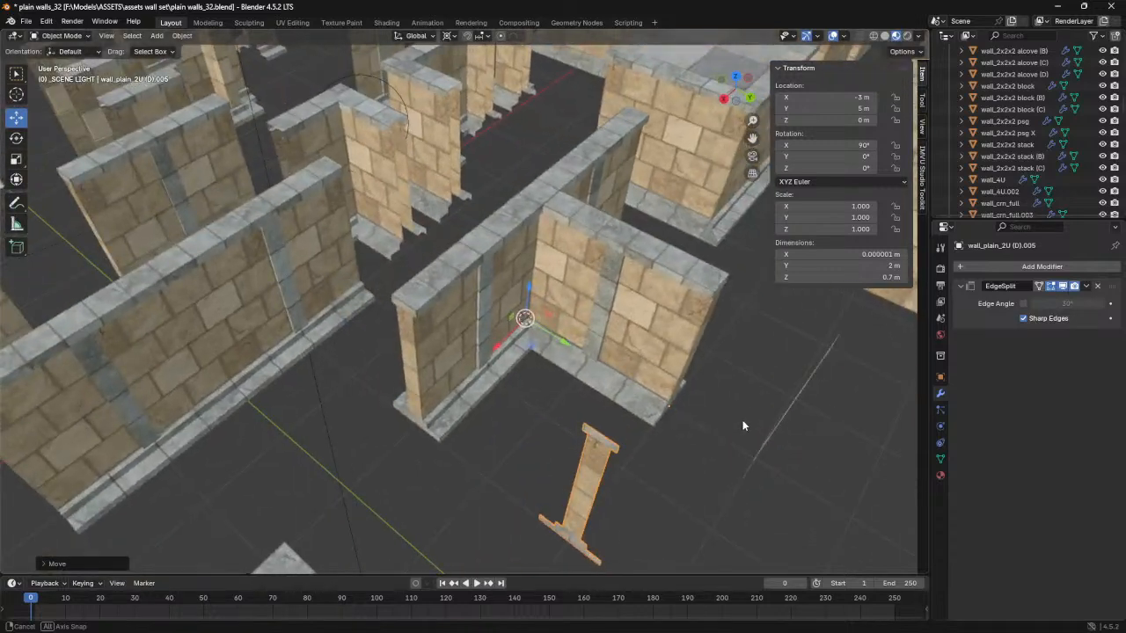
- Select all geometry of wall_T_junction in Edit Mode and weld its overlapping vertices with Merge by Distance
click(431, 325)
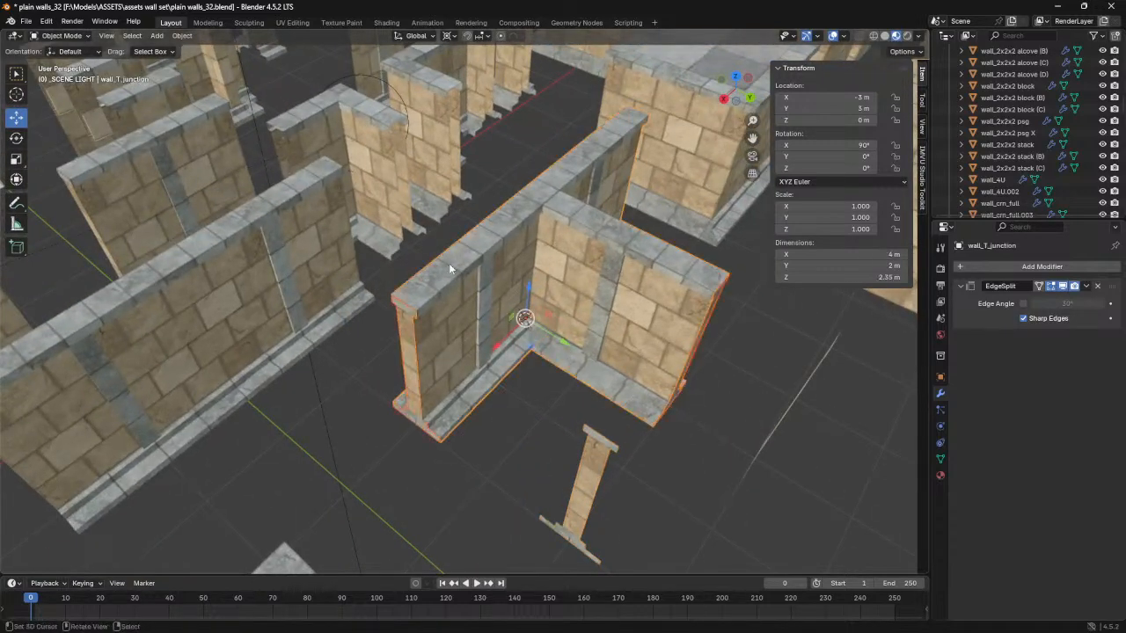
key(Tab)
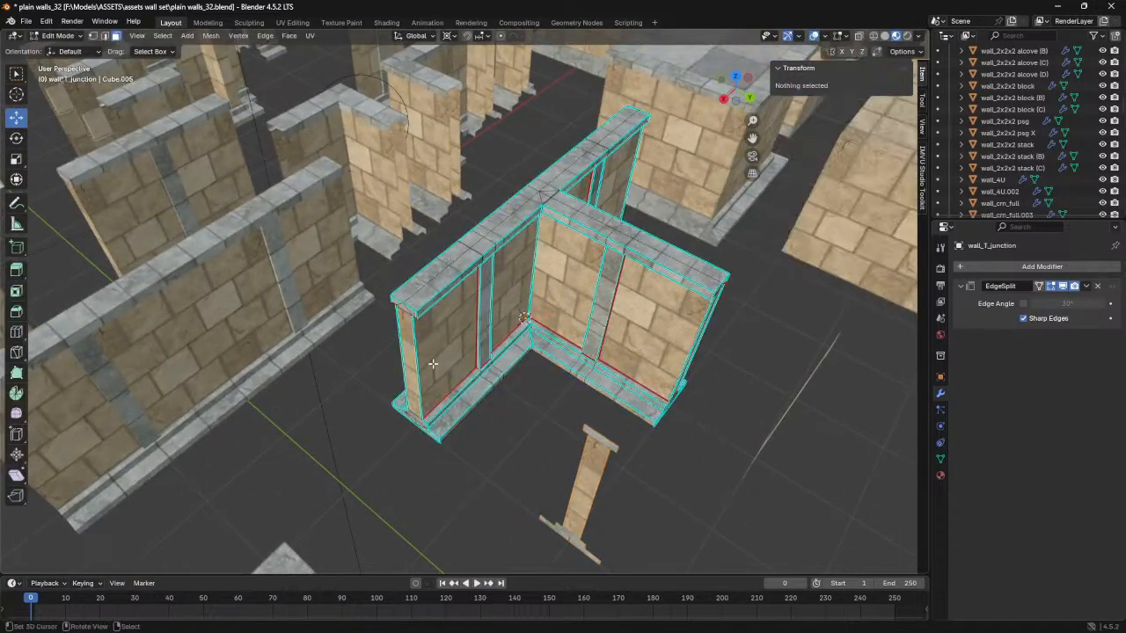
scroll(433, 365, up, 3)
middle_drag(509, 374, 506, 331)
key(a)
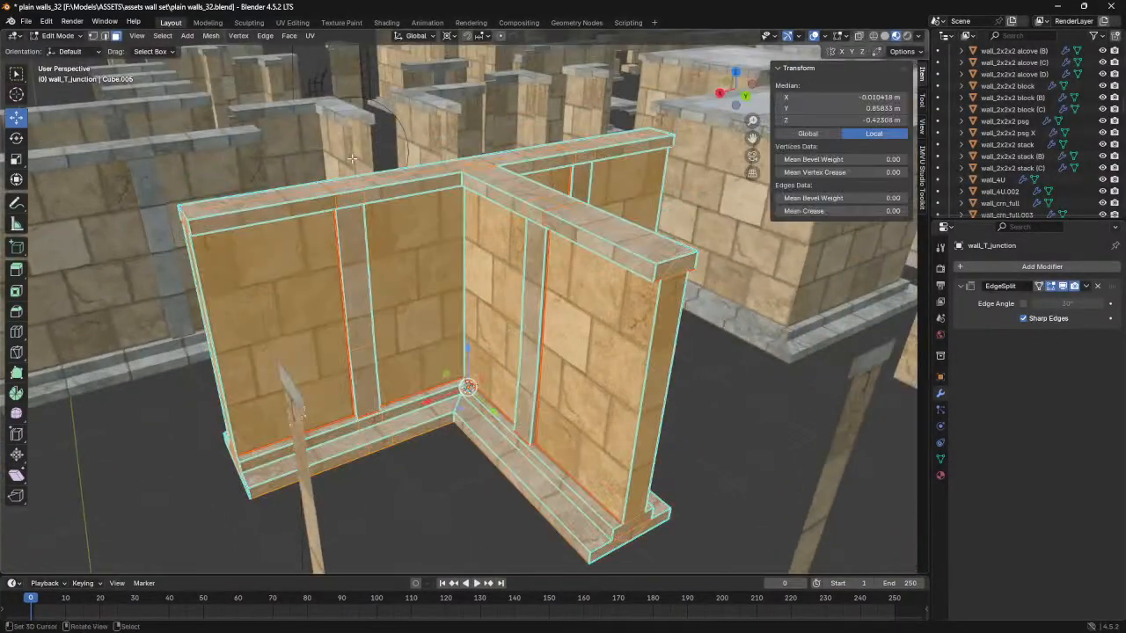
click(211, 35)
mouse_move(264, 308)
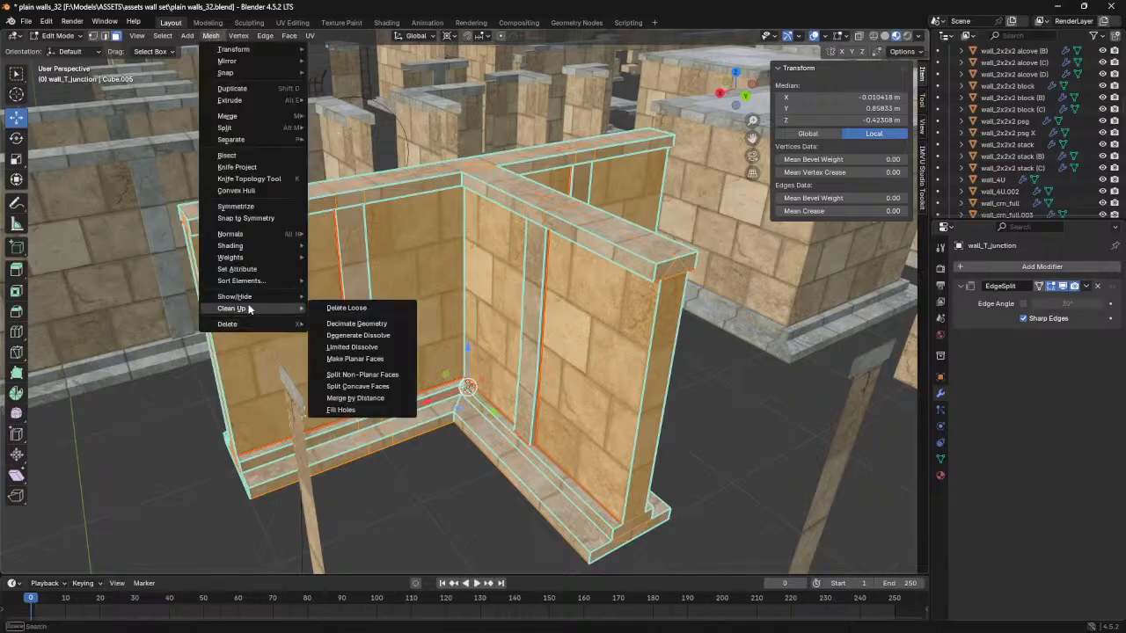
click(378, 398)
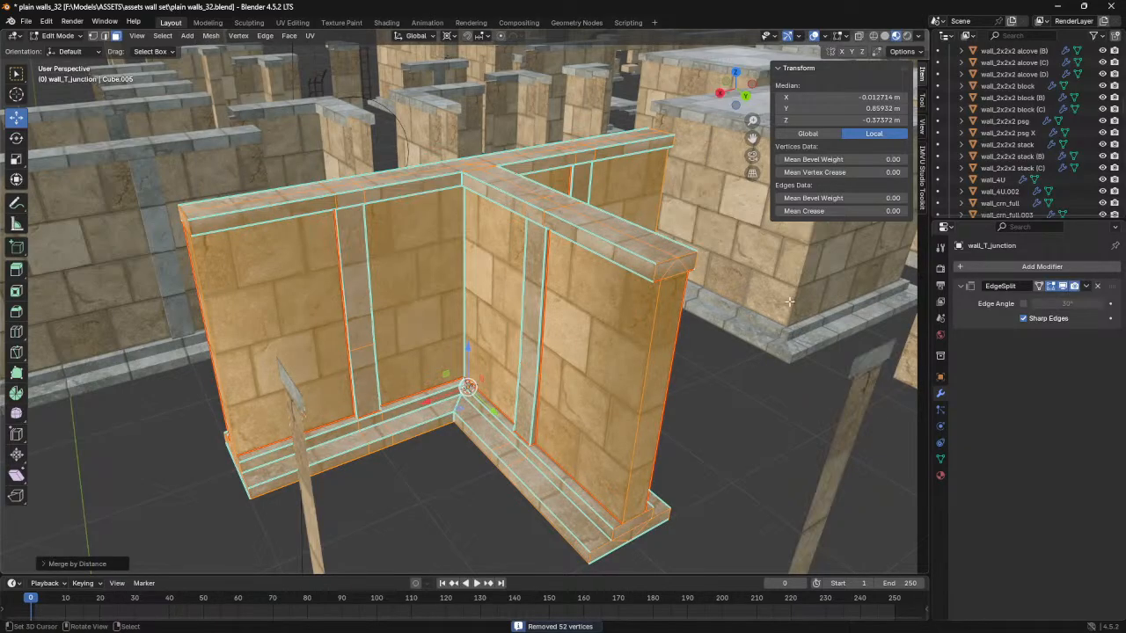
- Set the T-junction's EdgeSplit modifier to split by an edge angle of 89° instead of by sharp edges
click(1025, 304)
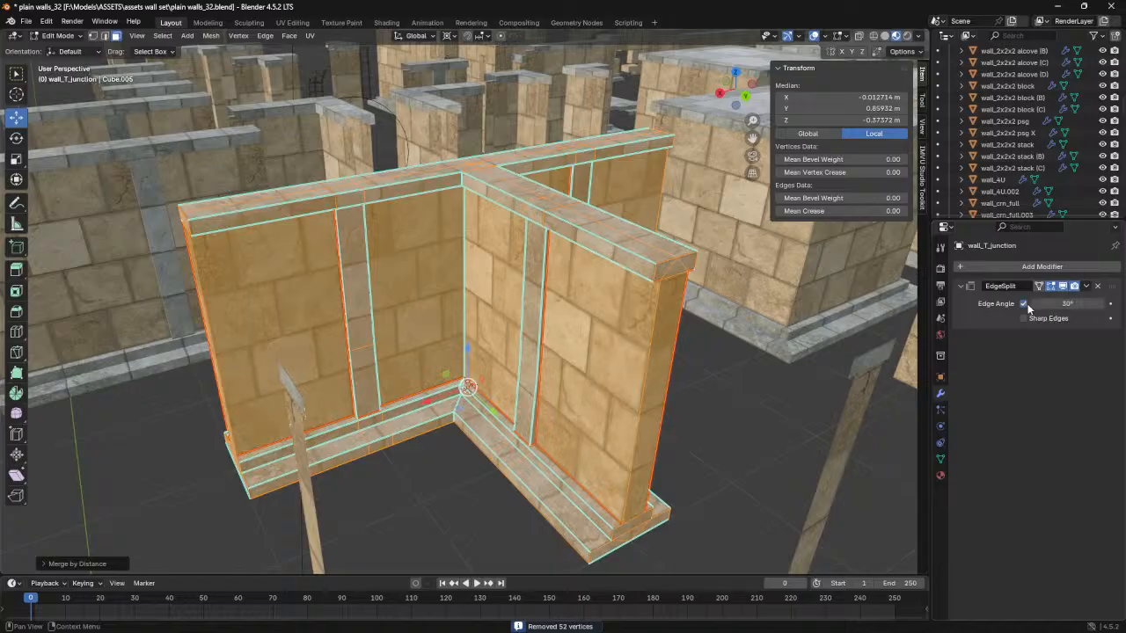
click(1069, 303)
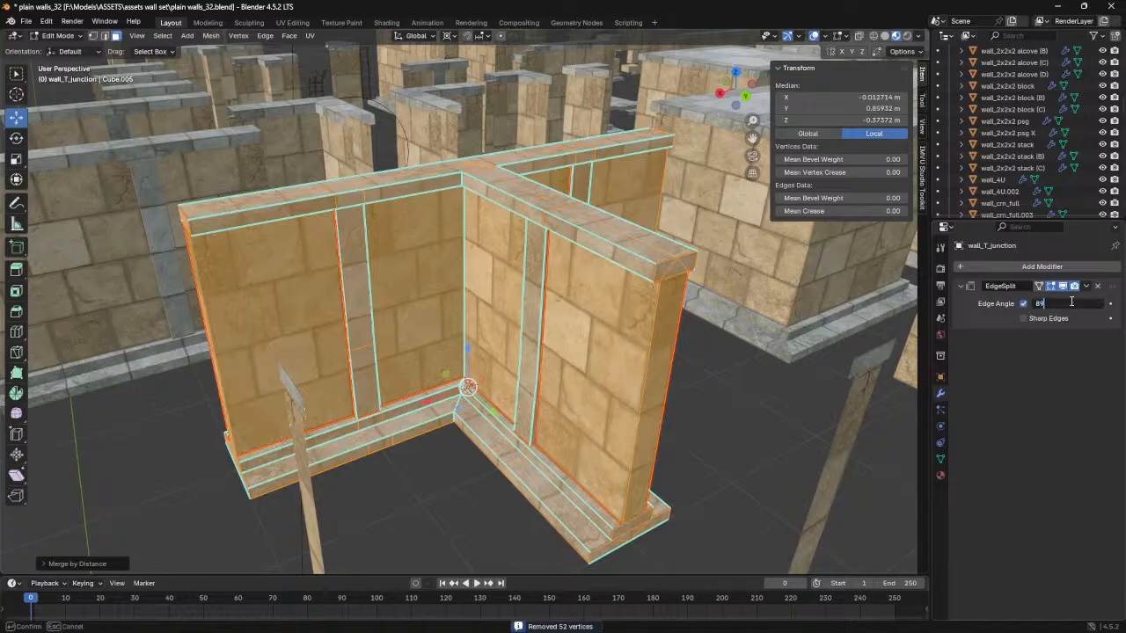
key(Return)
- In edge selection, slide the centre cross edge on the underside of the T-junction's long run to X -0.35 m
middle_drag(591, 365, 590, 243)
scroll(598, 357, up, 3)
shift+middle_drag(598, 357, 421, 316)
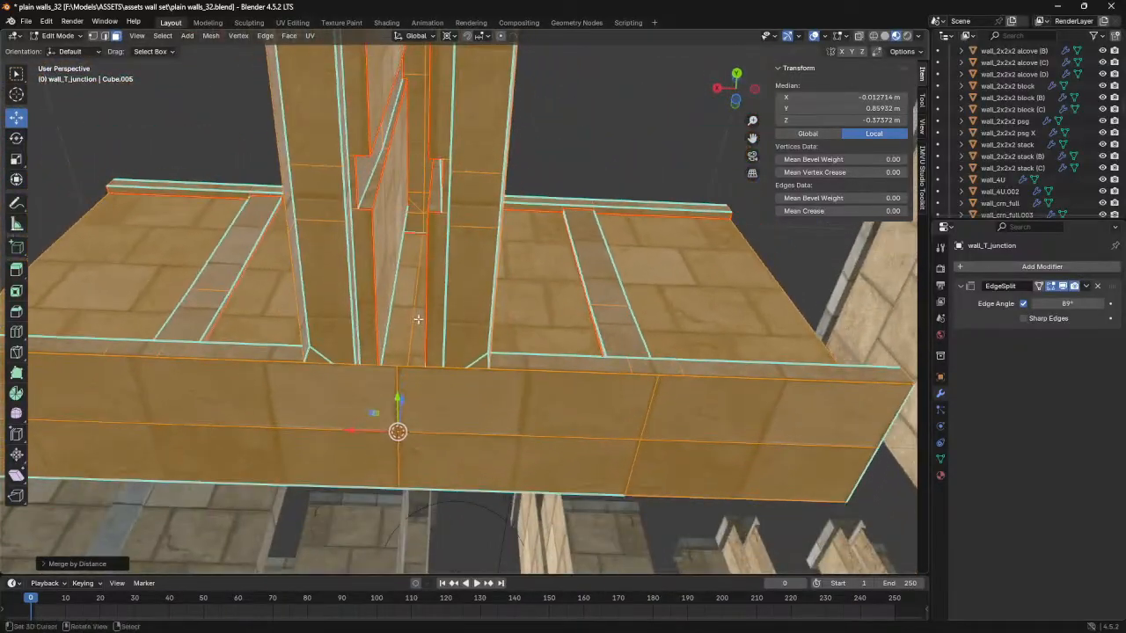
key(2)
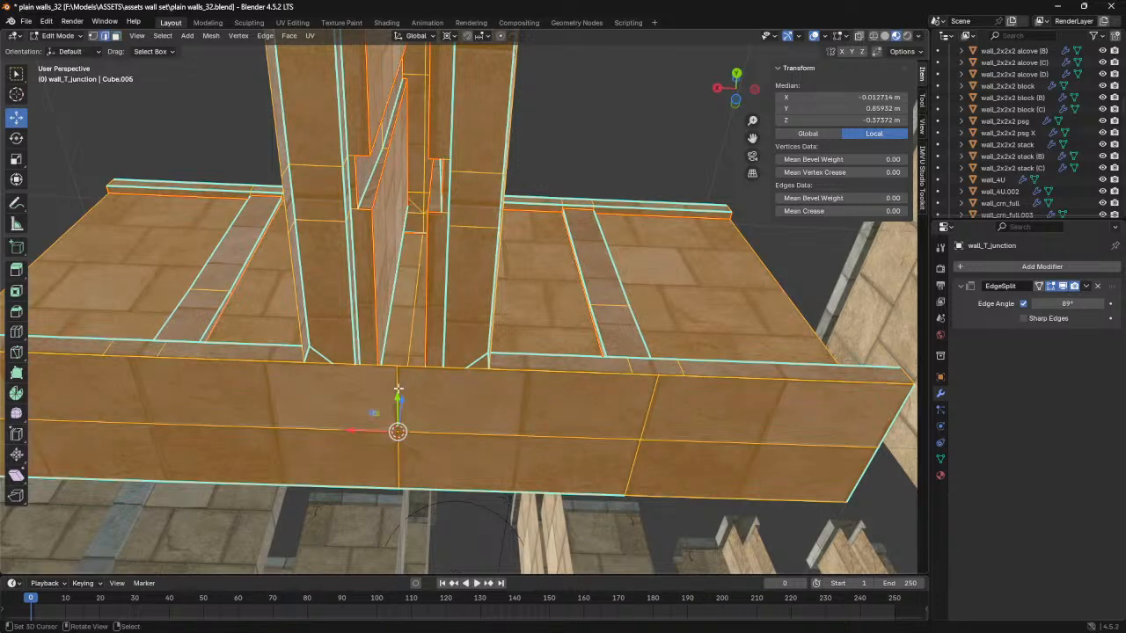
key(alt+a)
key(g)
key(g)
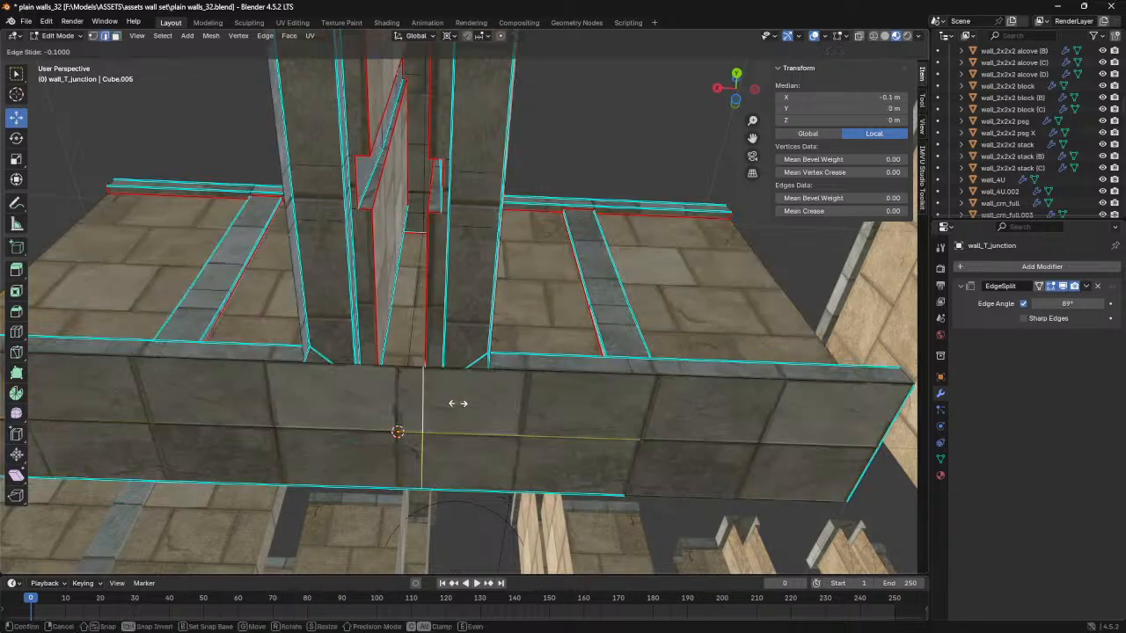
click(553, 407)
- Loop-cut the underside of the T-junction's long run across its width and position the new edge at X 0.35 m
middle_drag(561, 324, 348, 405)
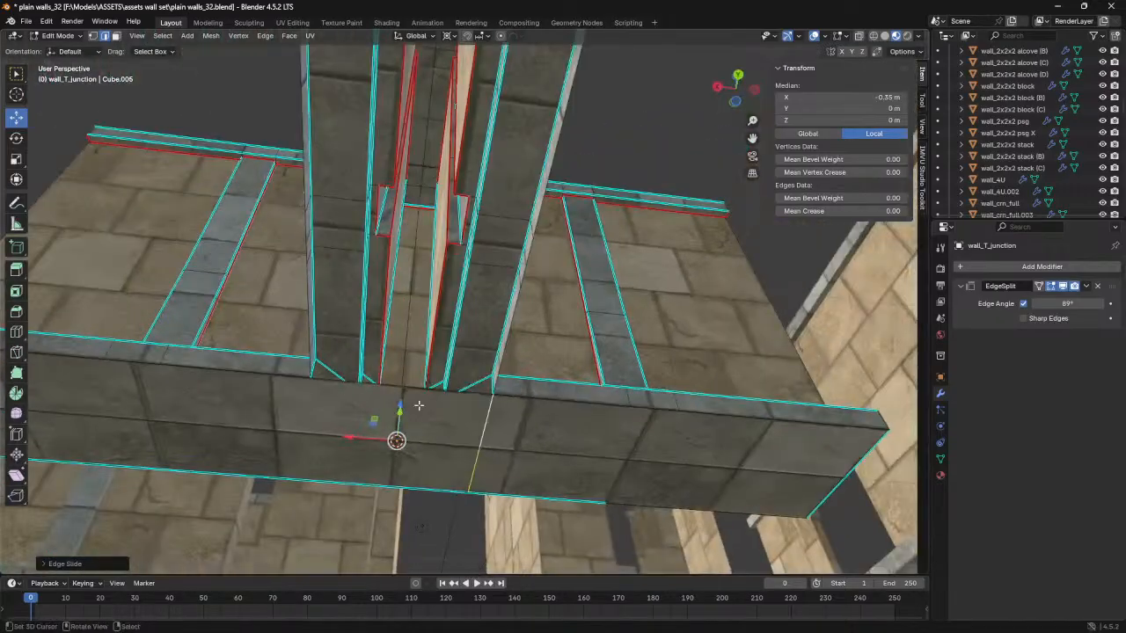
click(370, 387)
key(ctrl+r)
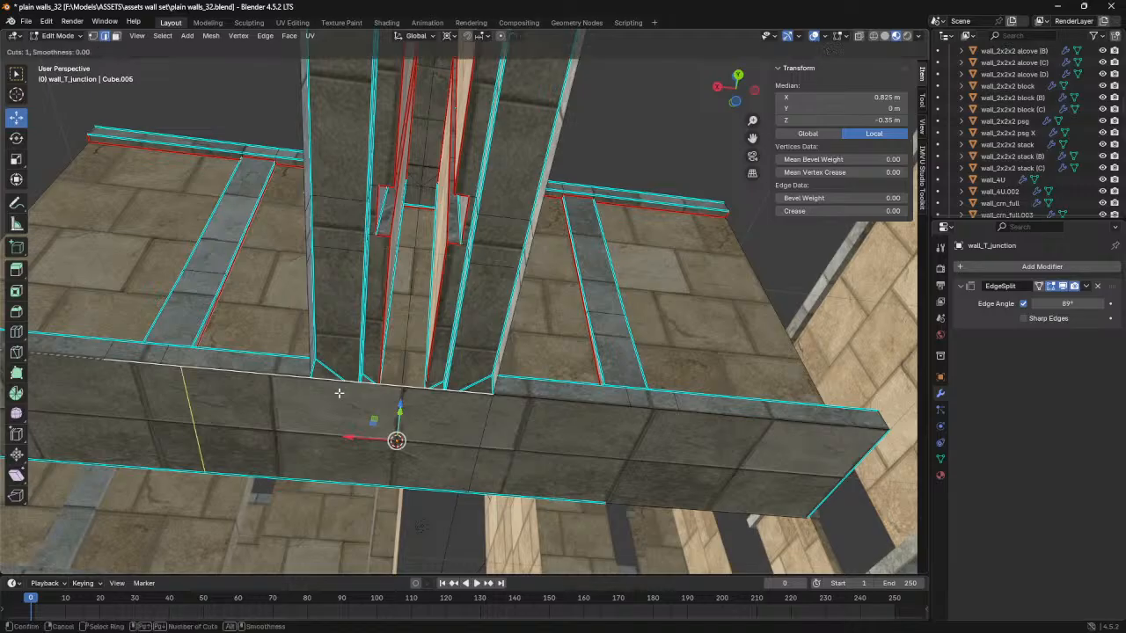
click(338, 393)
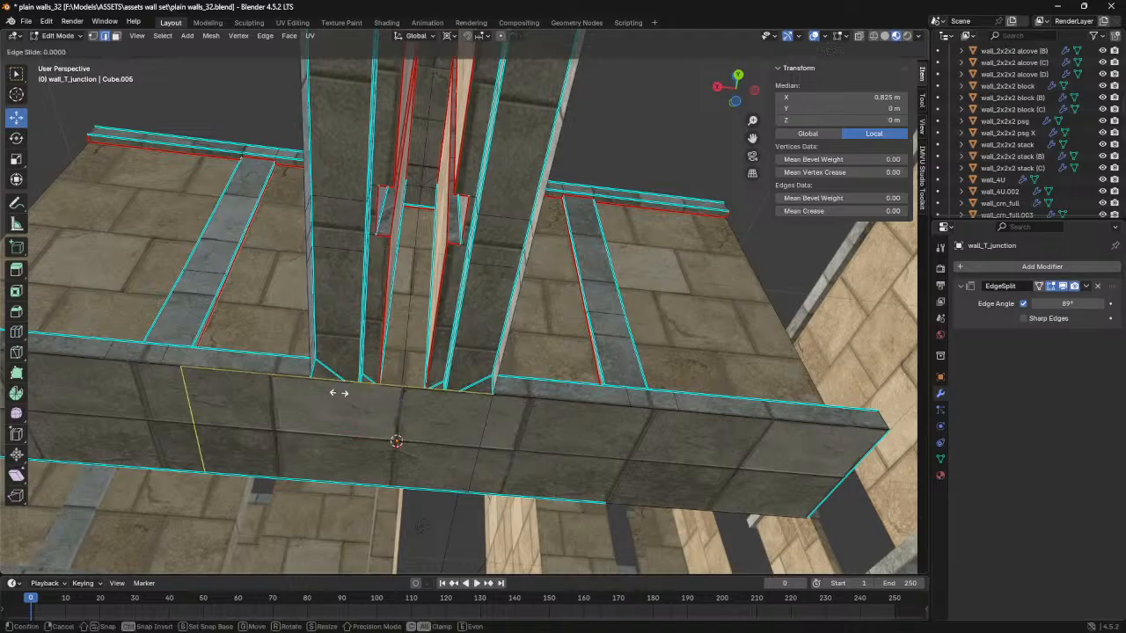
click(481, 405)
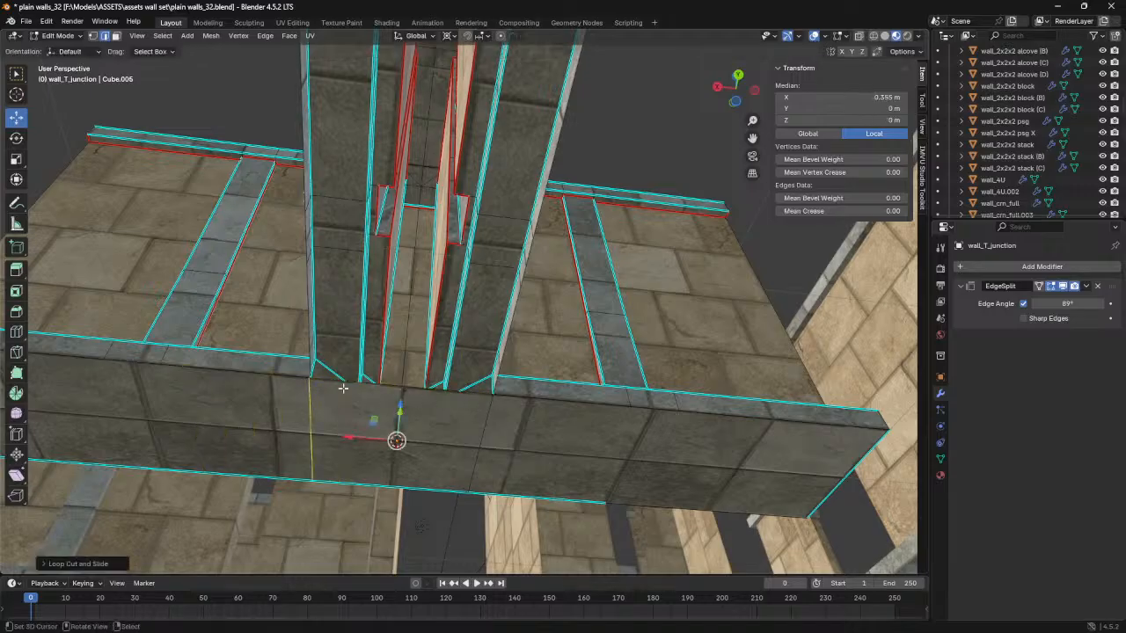
click(841, 97)
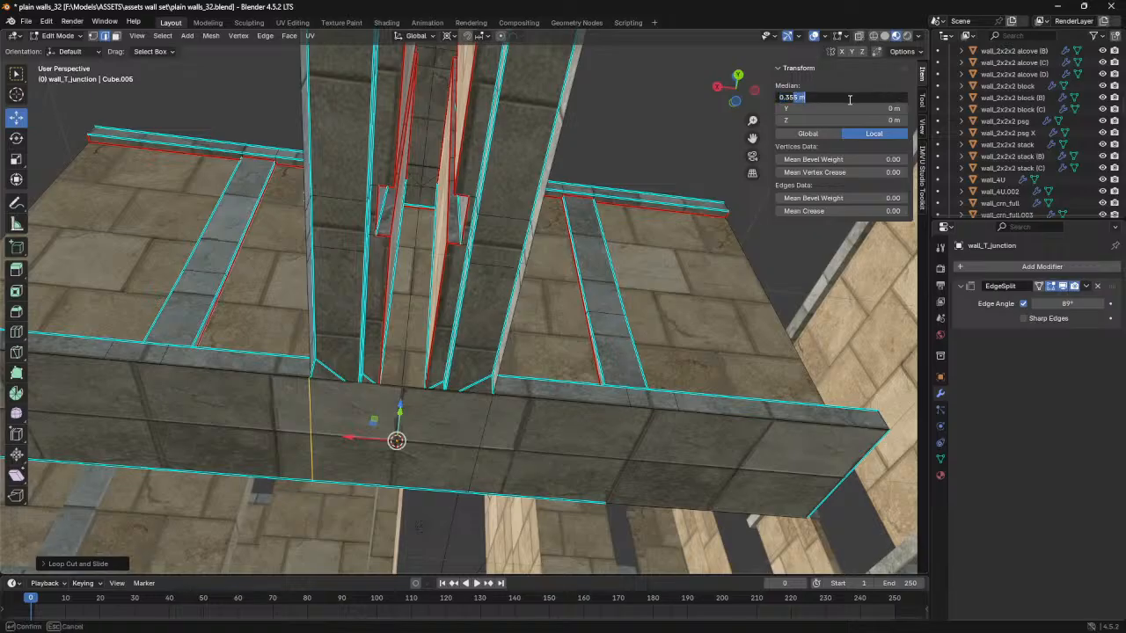
key(Return)
shift+middle_drag(252, 385, 373, 388)
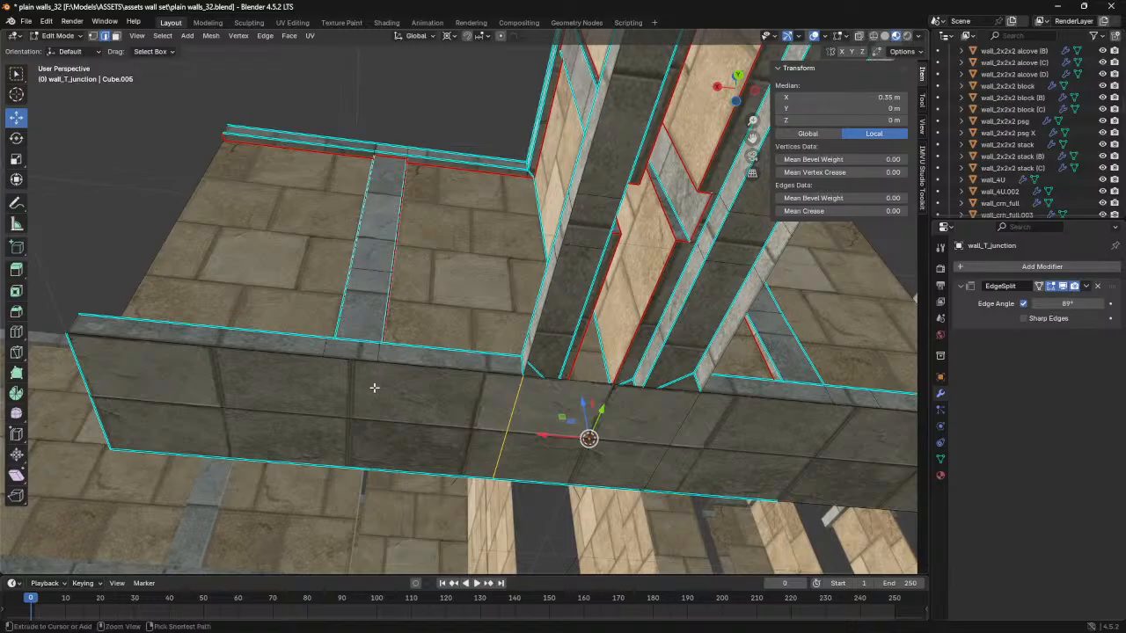
- Add a loop cut across the long run's underside beside the wall's vertical trim and set its X to 0.9 m
key(ctrl+r)
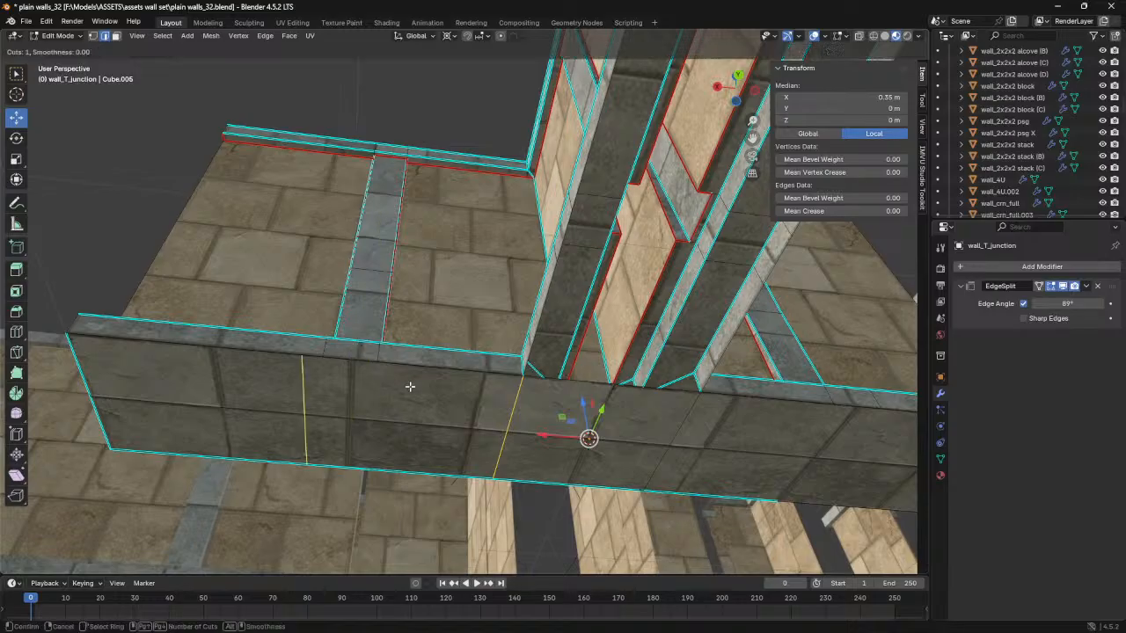
click(303, 414)
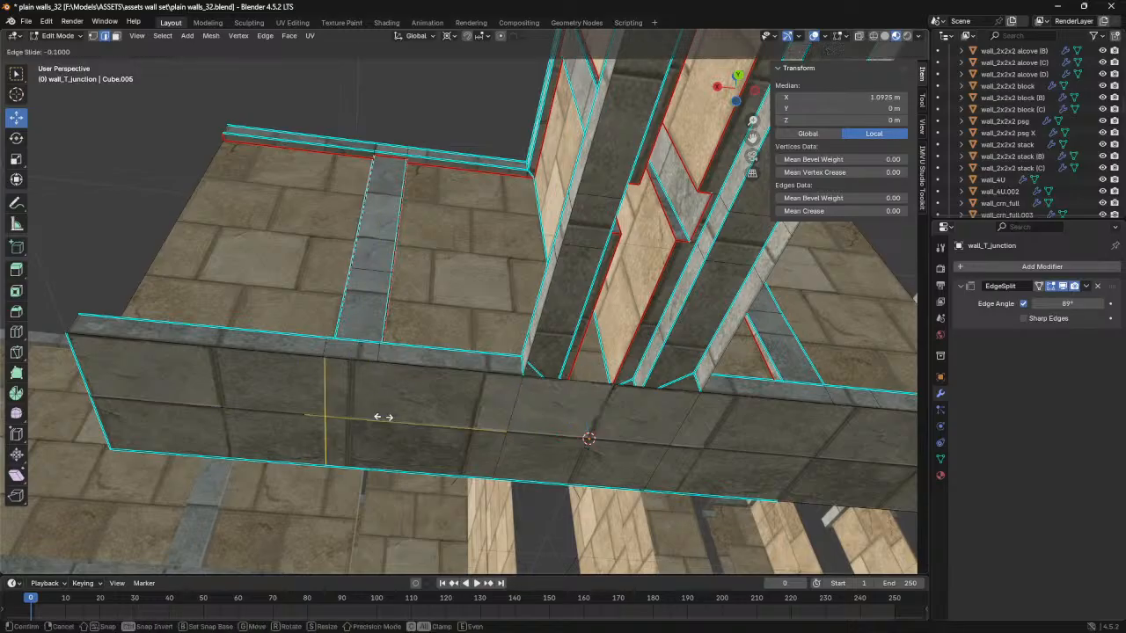
click(265, 399)
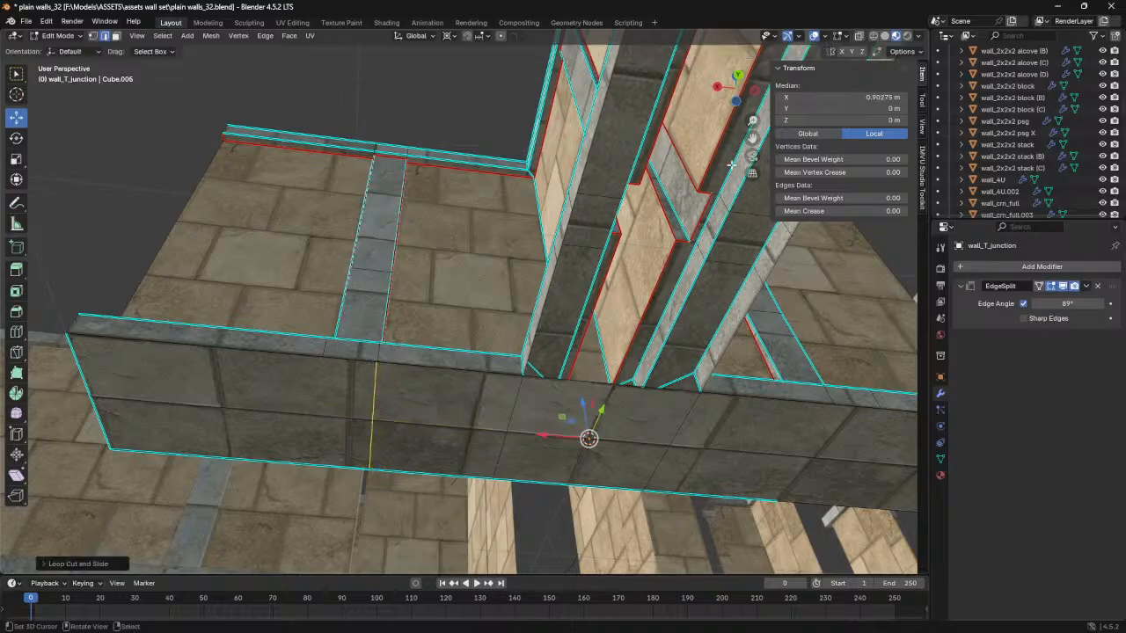
click(792, 99)
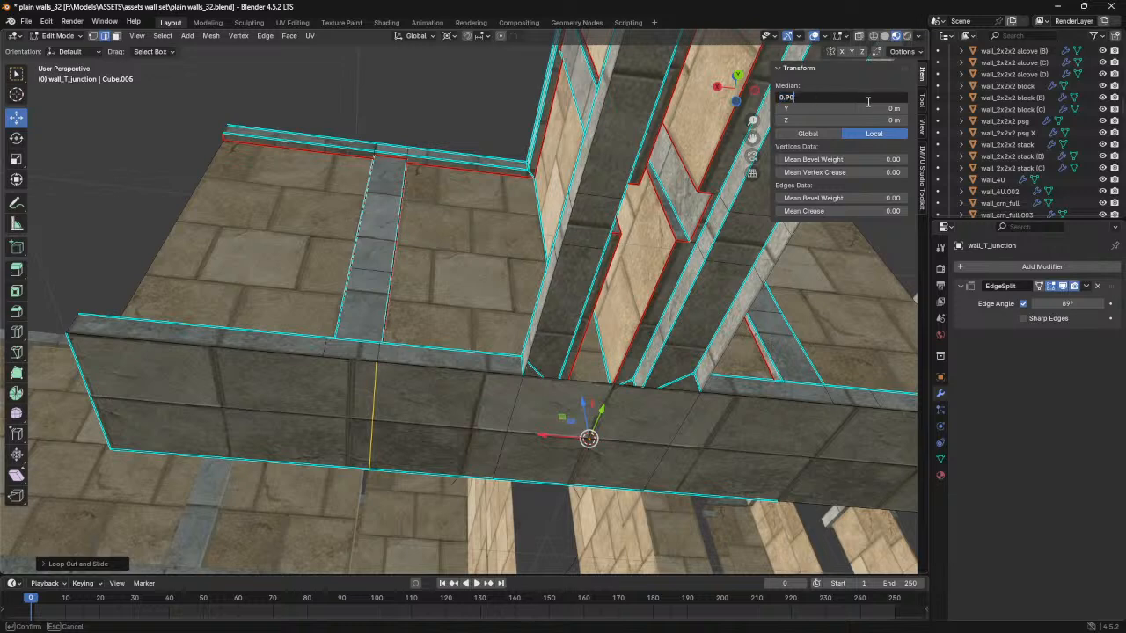
key(BackSpace)
key(Return)
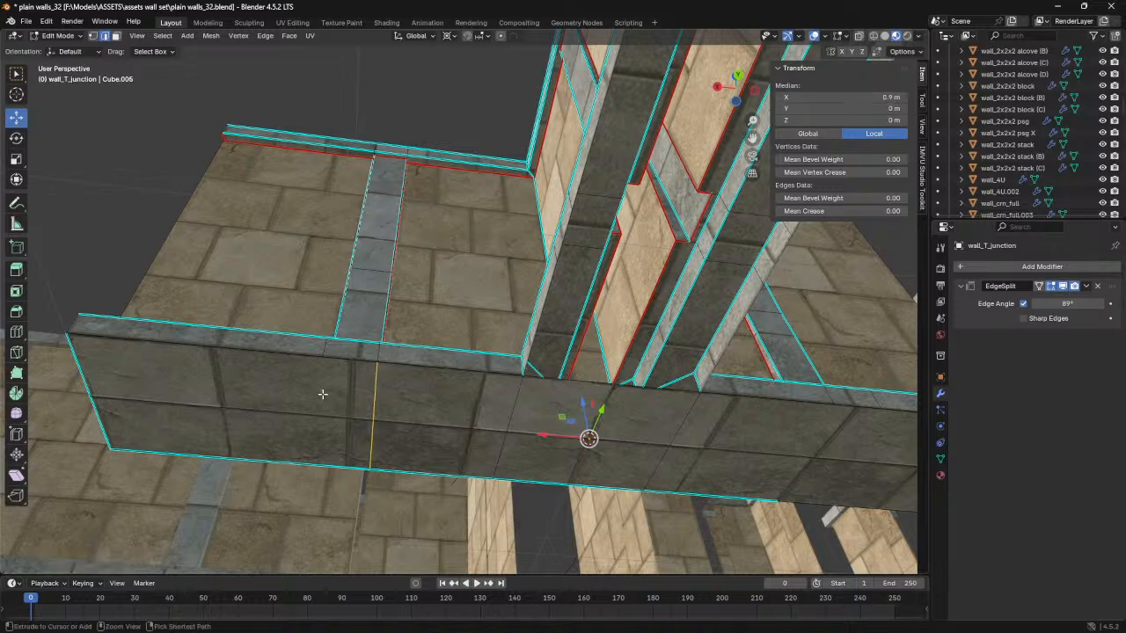
- Add another loop cut across the long run's underside, on the trim's outer side, and set its X to 1.1 m
key(ctrl+r)
click(242, 402)
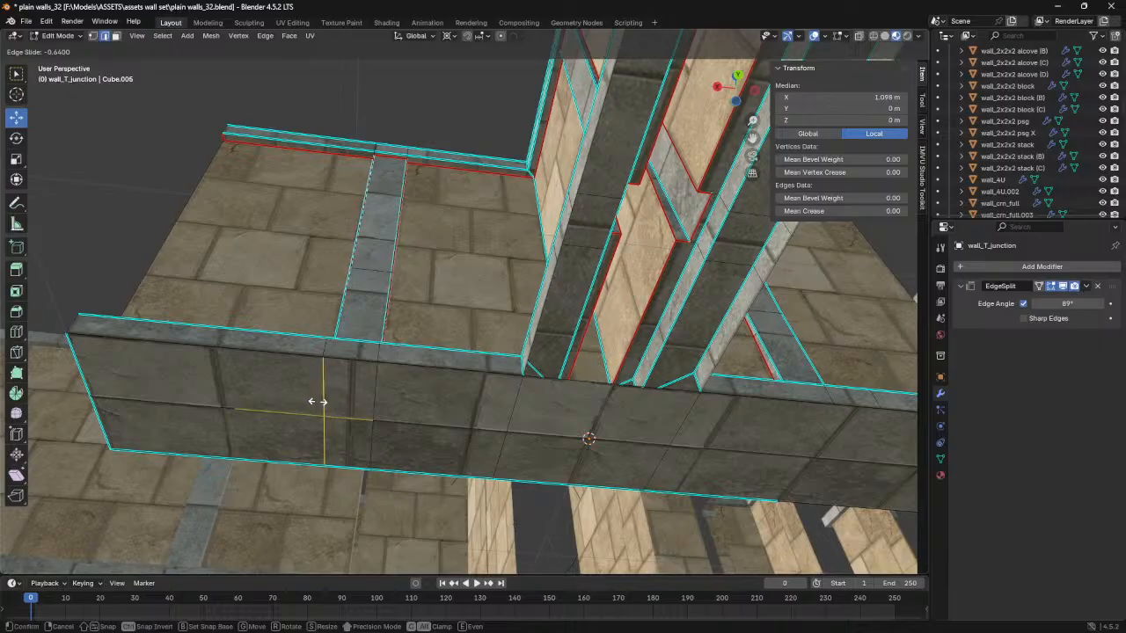
click(317, 401)
click(816, 96)
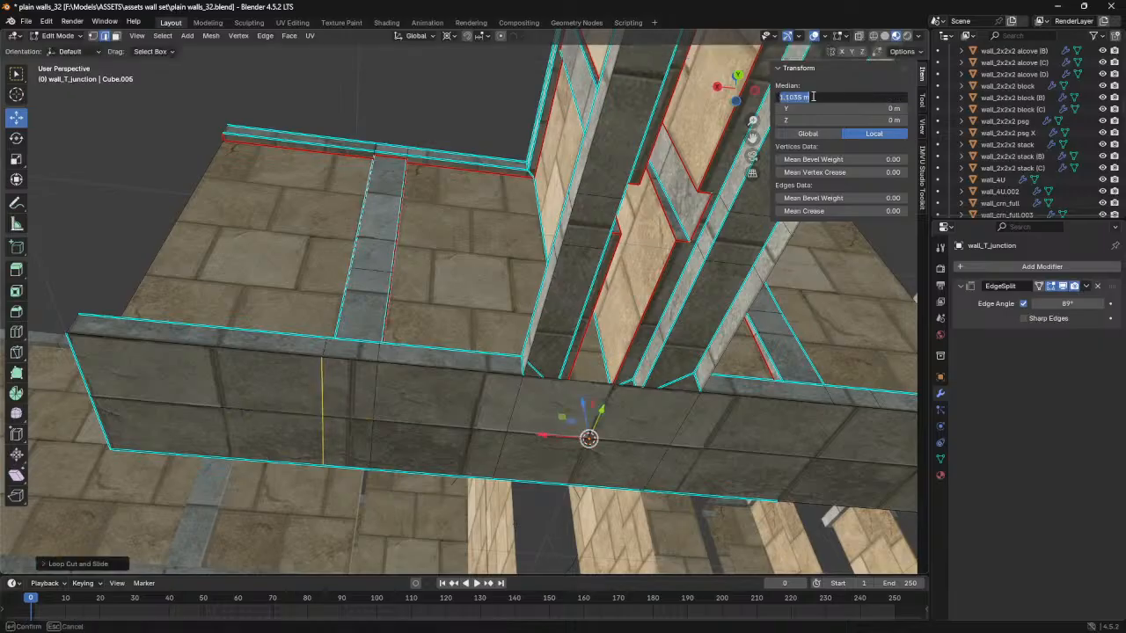
text(1.1)
key(Return)
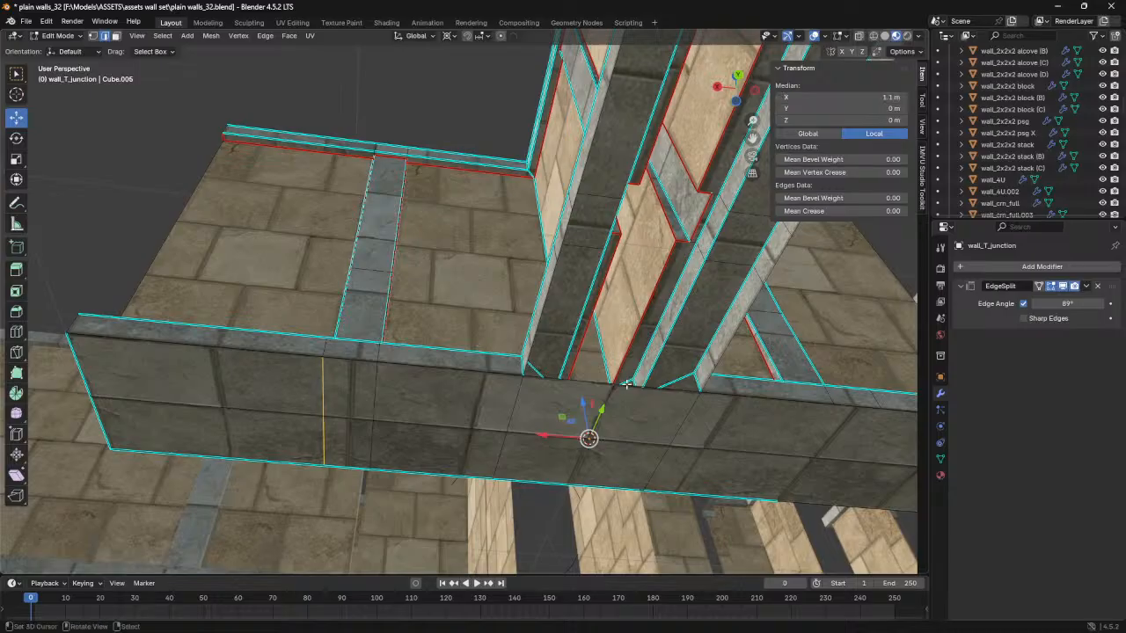
- On the opposite half of the long run's underside, slide the cross edge at X -1 m to X -0.9 m
middle_drag(694, 378, 422, 343)
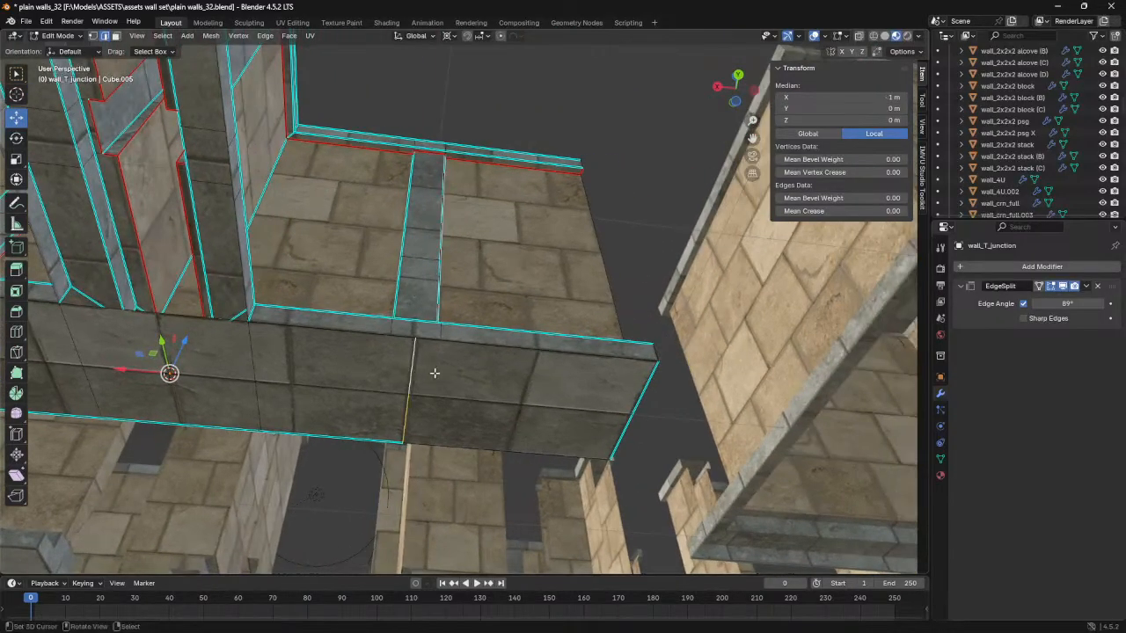
key(g)
key(g)
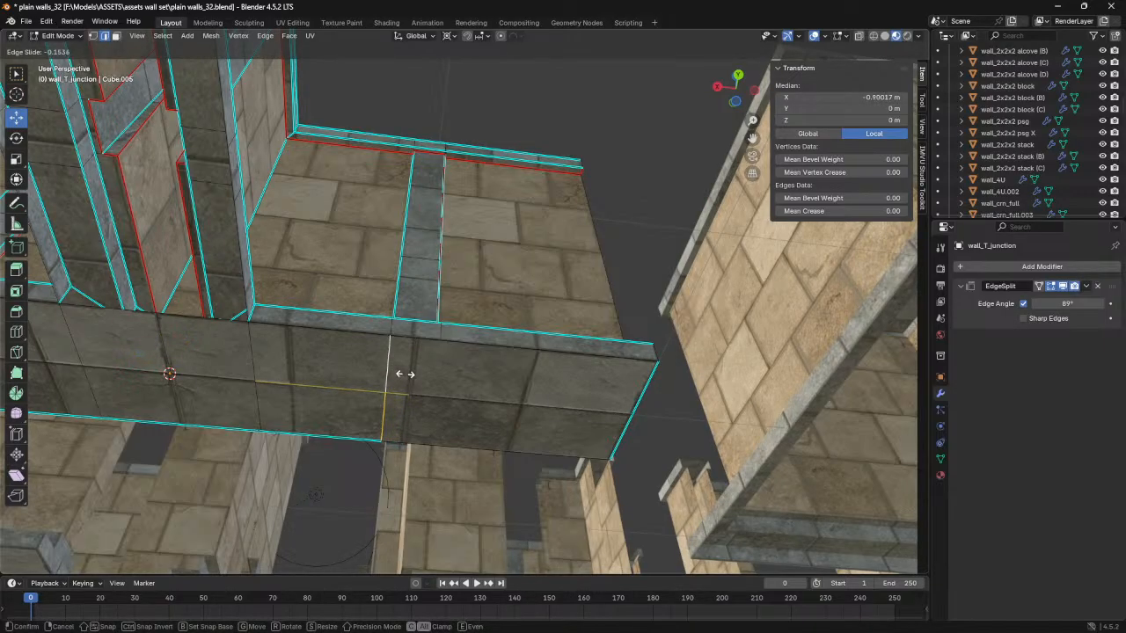
click(405, 374)
click(823, 98)
key(Return)
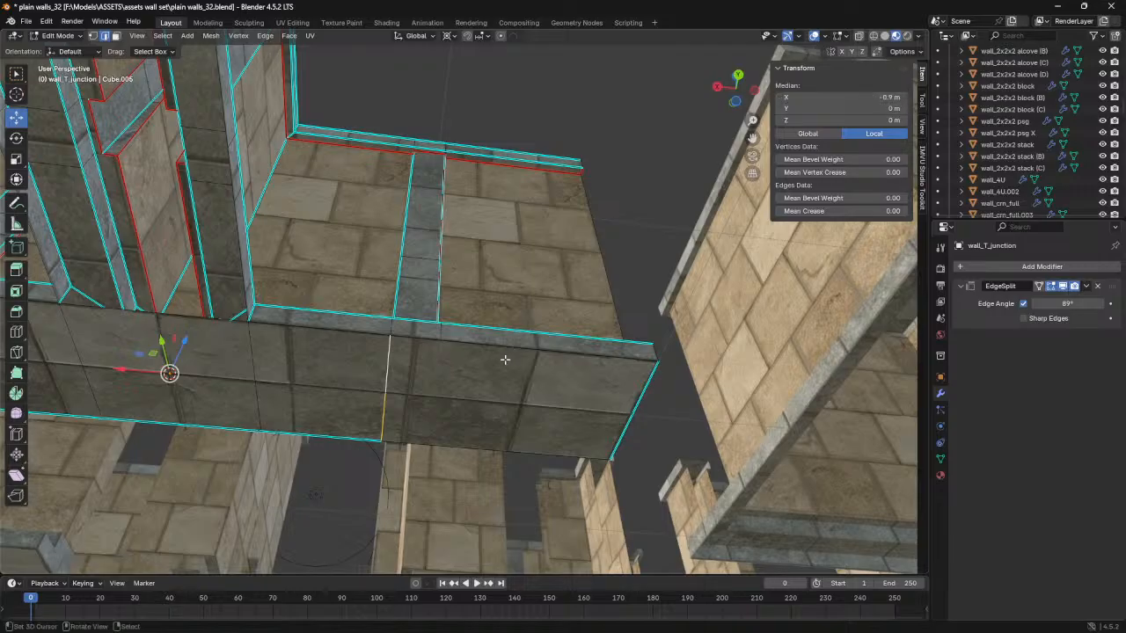
- Loop-cut the long run's underside on the outer side of the opposite trim and set the new edge to X -1.1 m
key(g)
key(g)
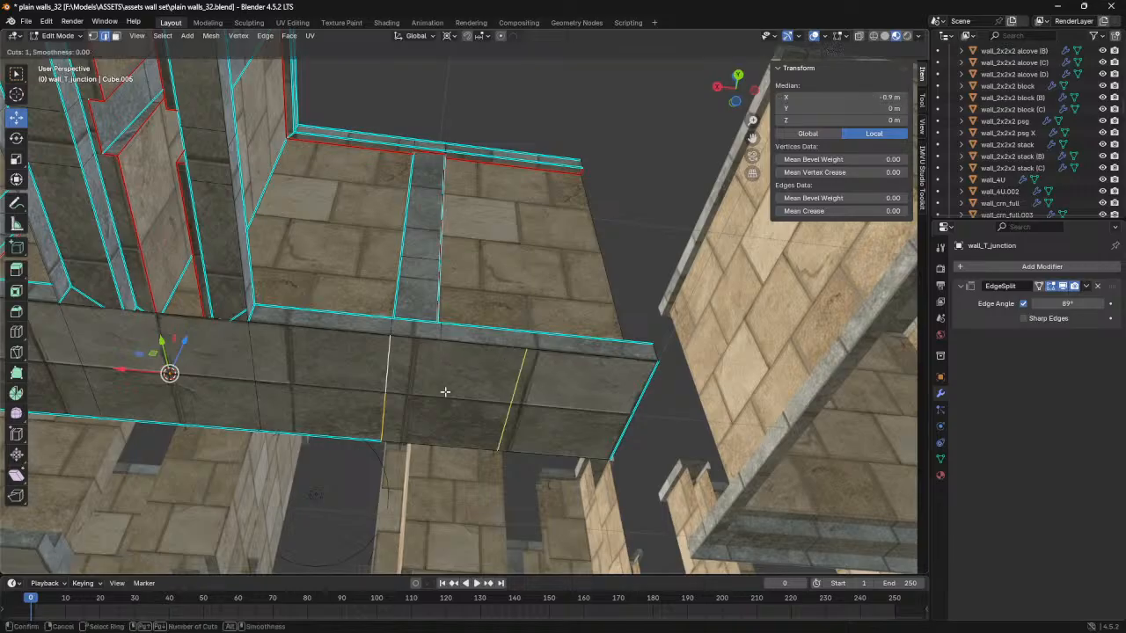
click(368, 369)
click(876, 94)
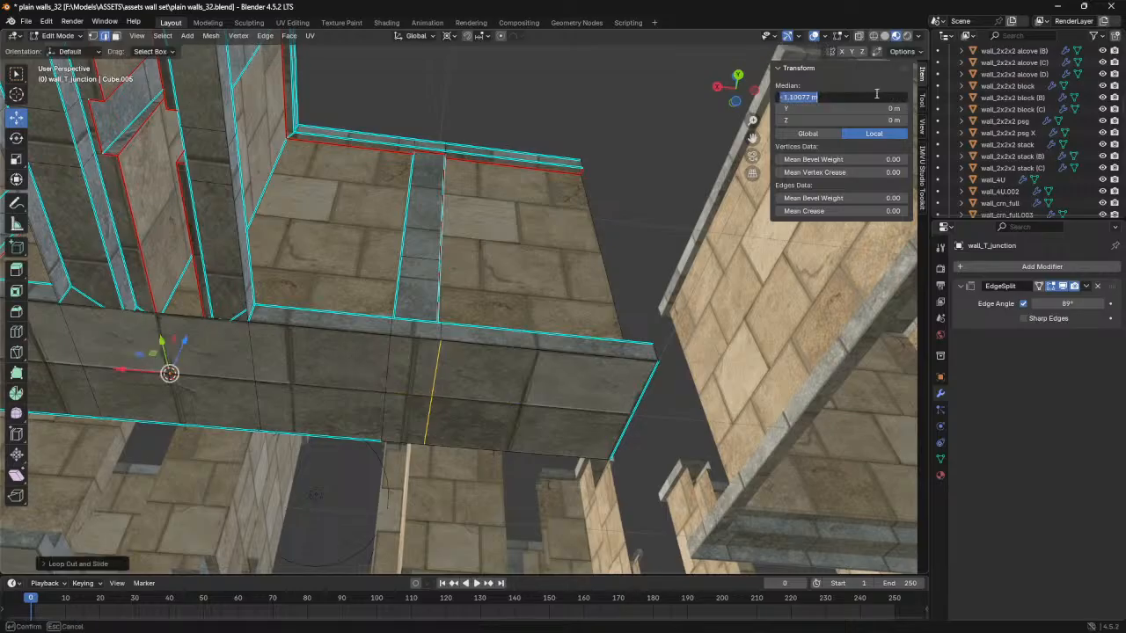
key(Return)
- Select all of the T-junction's geometry and weld its overlapping vertices with Merge by Distance
middle_drag(268, 347, 483, 327)
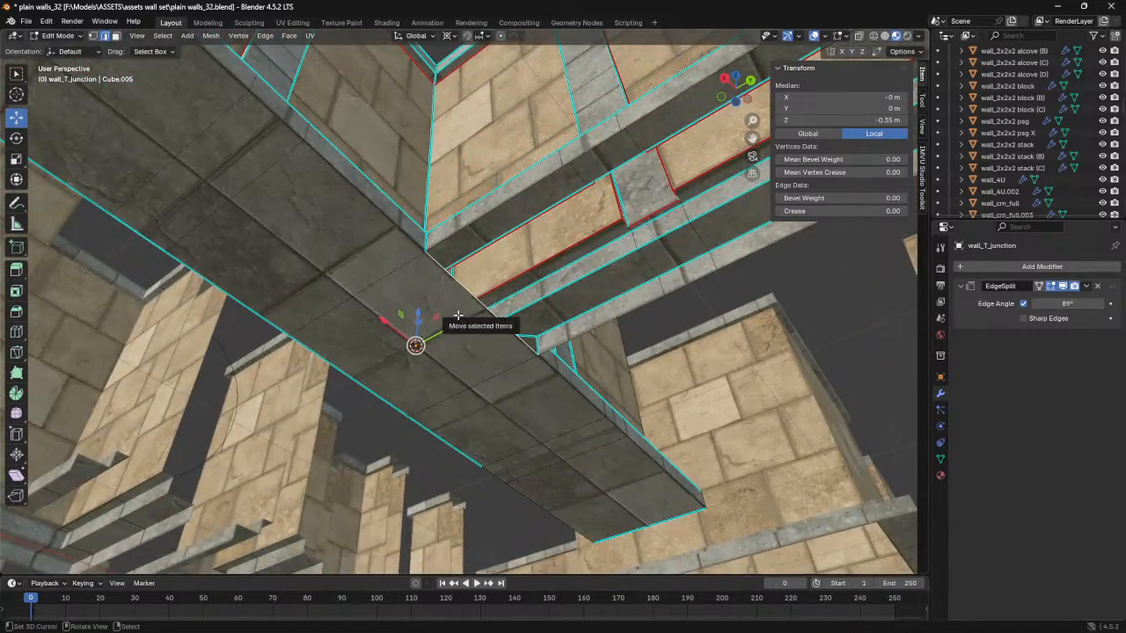
shift+click(618, 333)
middle_drag(618, 332, 498, 309)
shift+click(359, 326)
middle_drag(359, 325, 408, 78)
key(a)
click(210, 35)
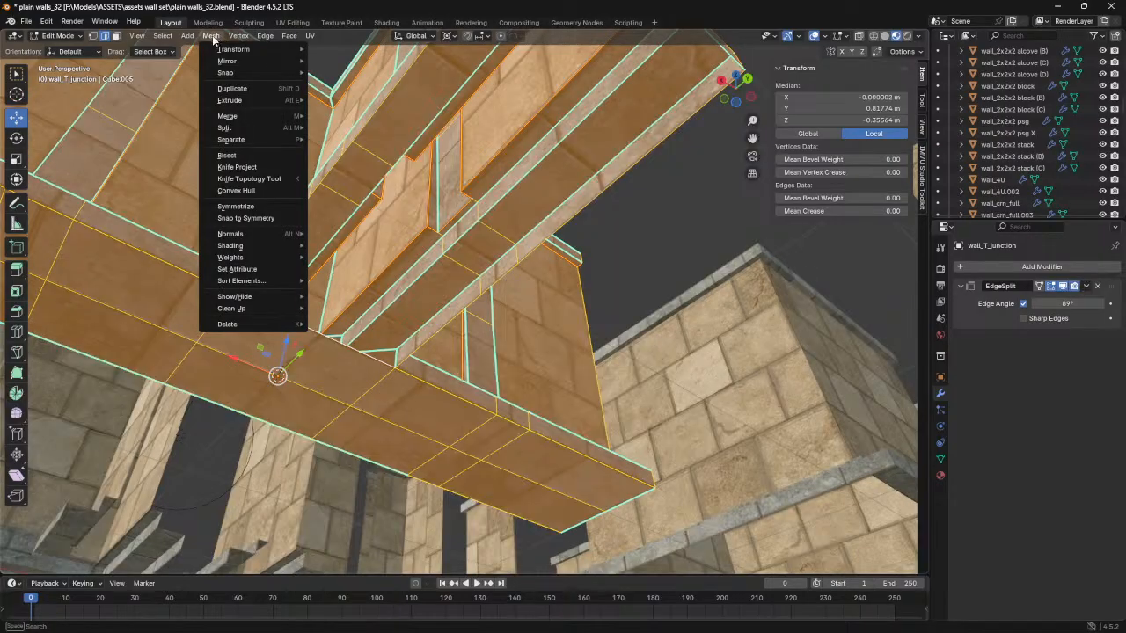
mouse_move(231, 309)
click(356, 397)
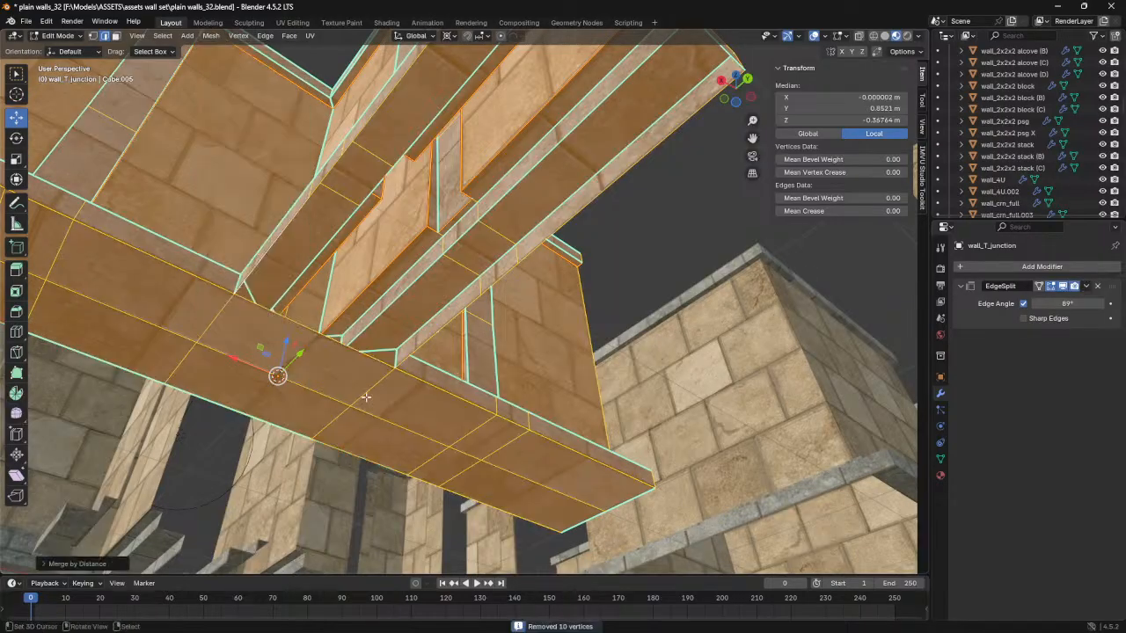
middle_drag(412, 347, 335, 330)
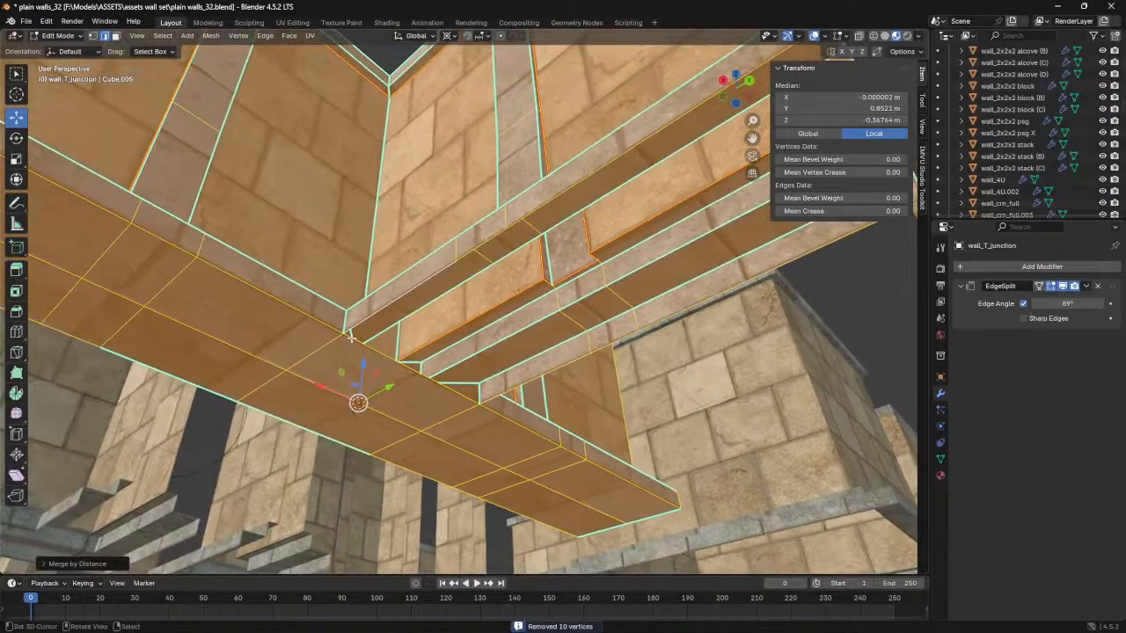
click(158, 250)
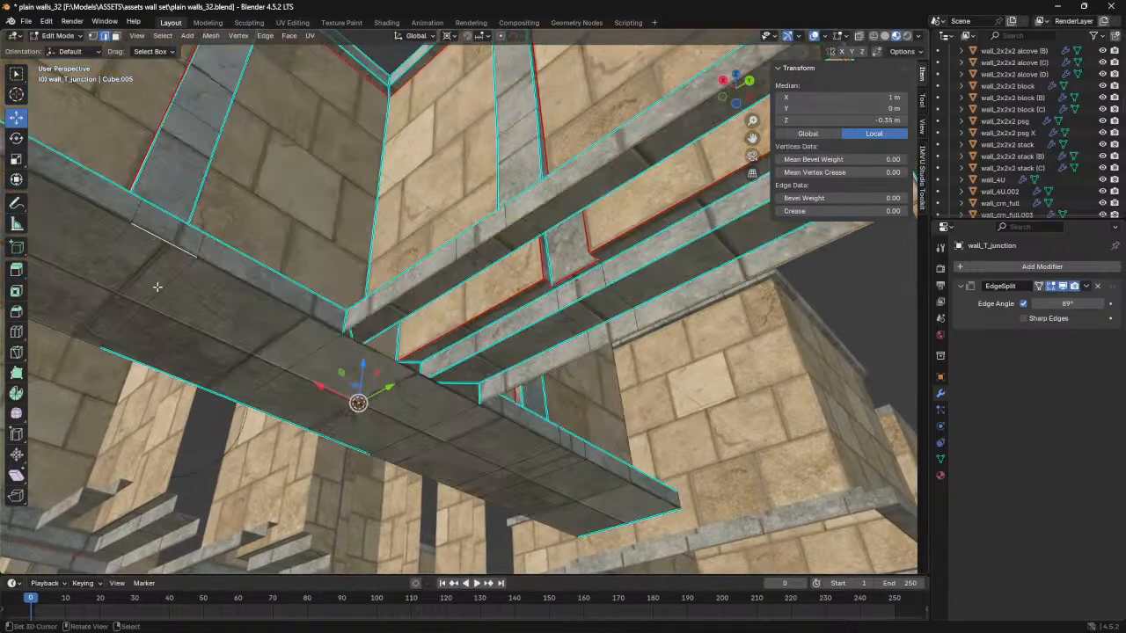
shift+click(378, 343)
shift+click(378, 342)
shift+click(396, 301)
key(ctrl+z)
key(ctrl+z)
- Fill a face between the stem's opposite bottom edges nearest the long run, bridging the gap on the underside
shift+click(510, 392)
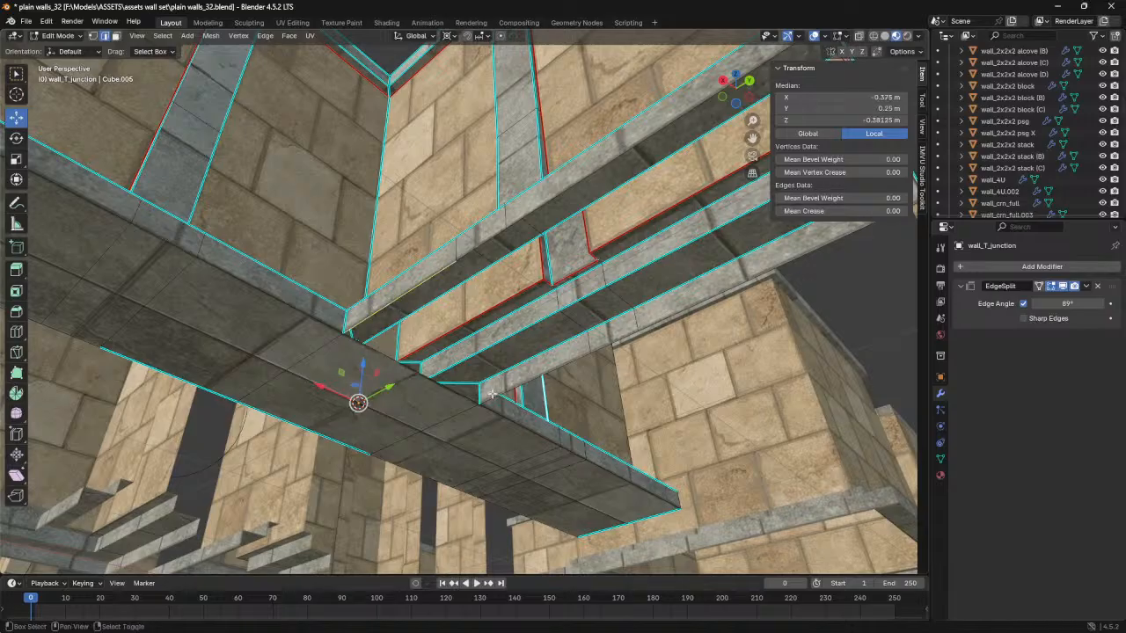
click(489, 395)
shift+click(422, 281)
shift+click(380, 356)
key(f)
middle_drag(381, 356, 426, 256)
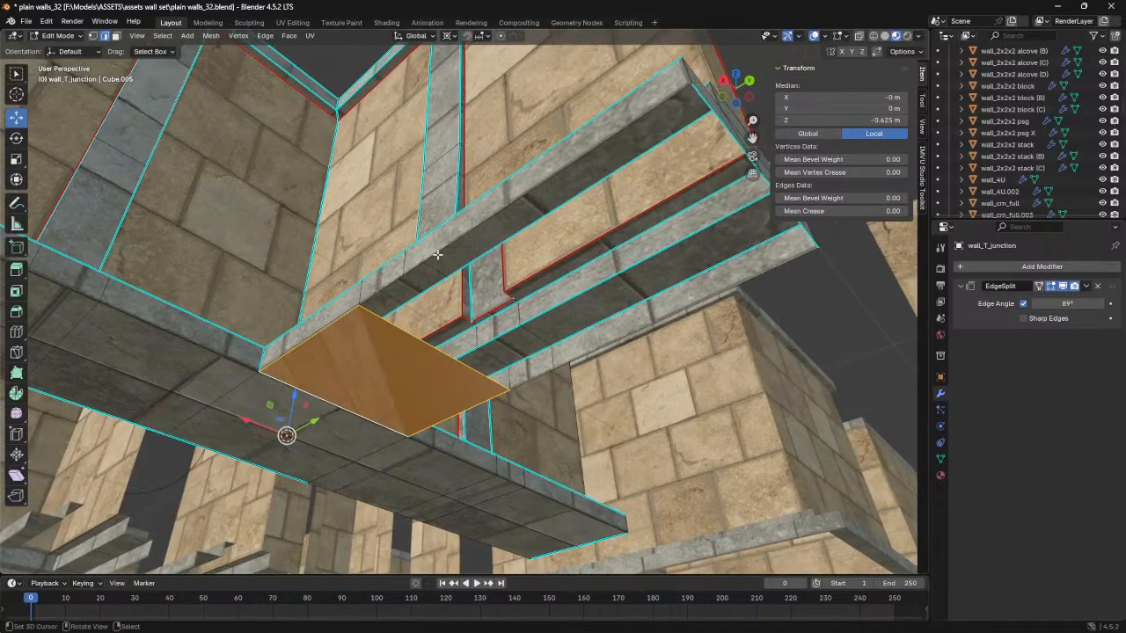
- Continue capping the stem's underside outward by filling two more faces between its opposite bottom edges
click(383, 290)
shift+click(530, 380)
key(f)
click(587, 361)
shift+click(527, 220)
key(f)
middle_drag(528, 220, 448, 234)
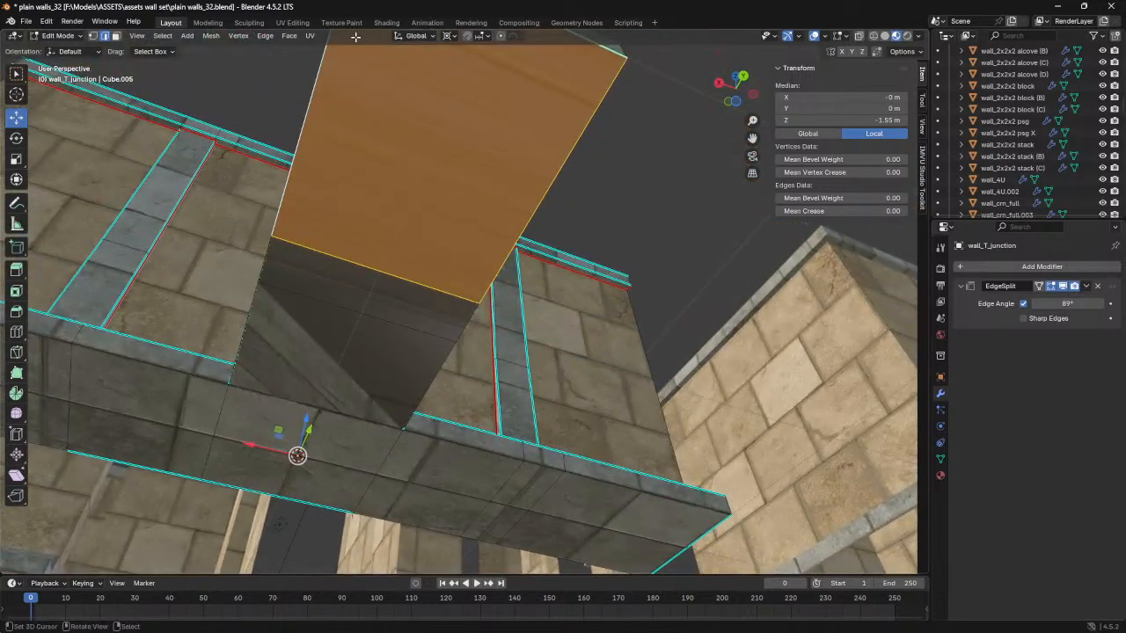
- Switch to the UV Editing workspace and frame the T-junction's underside beside the trim texture
click(291, 22)
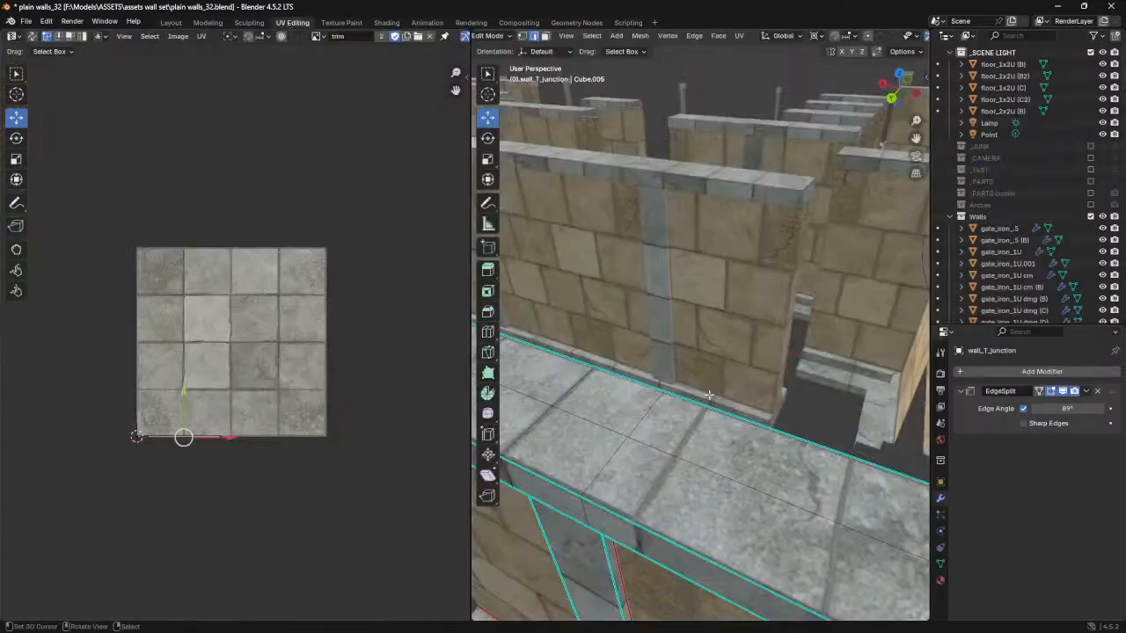
key(KP_Decimal)
middle_drag(818, 204, 725, 299)
scroll(179, 360, up, 4)
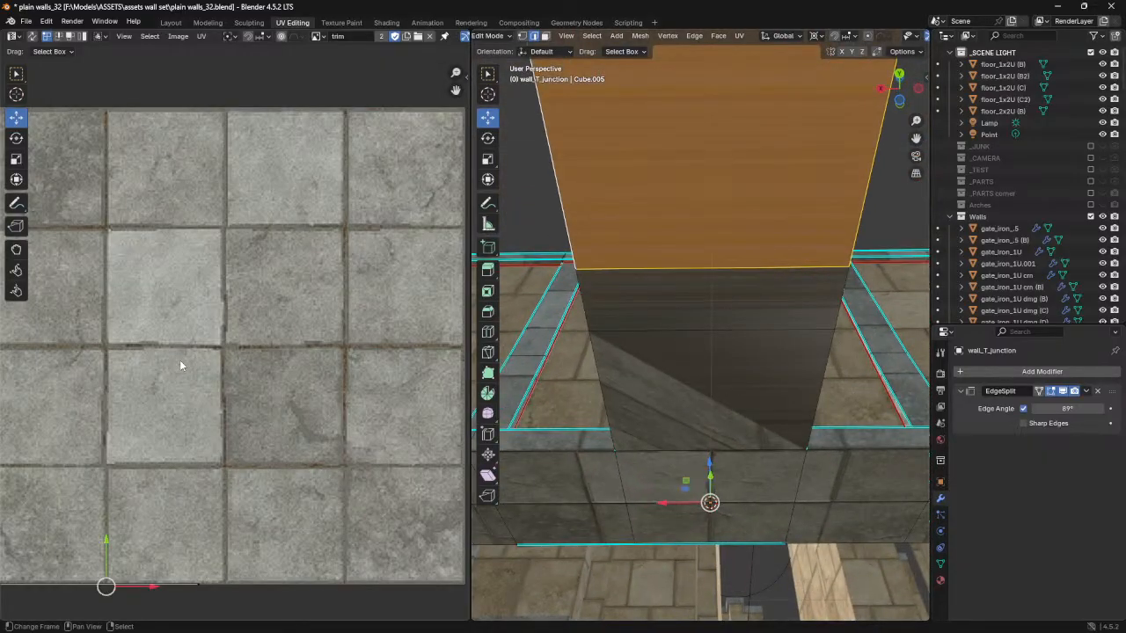
scroll(180, 365, down, 1)
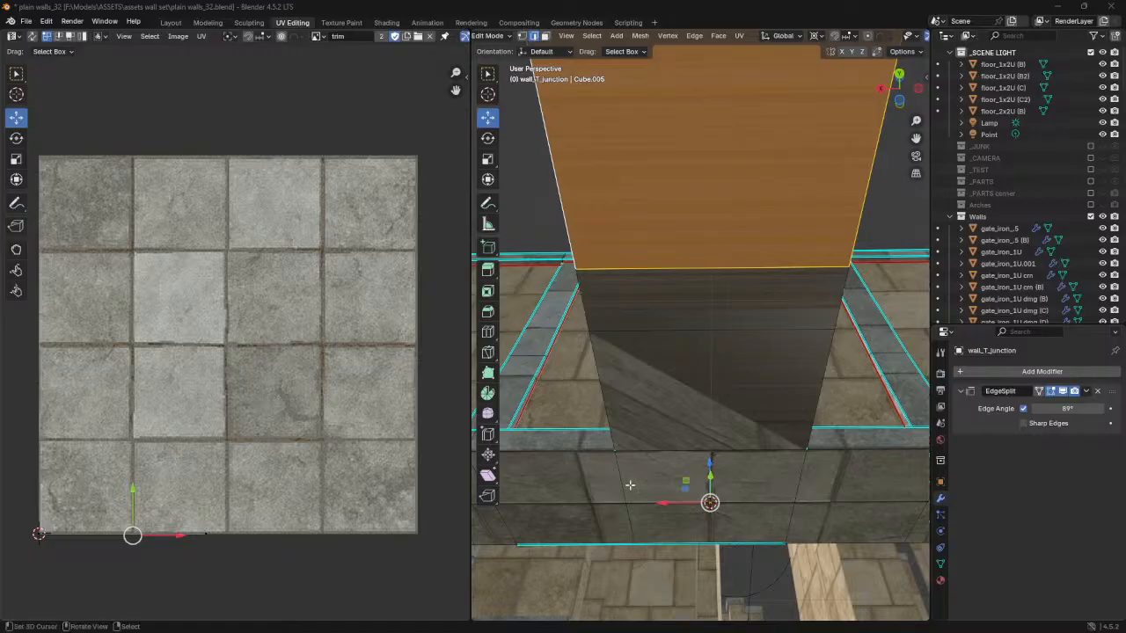
scroll(596, 483, down, 4)
shift+middle_drag(606, 430, 670, 419)
- In face selection, select all the faces along the underside of the T-junction's long run
click(601, 398)
shift+click(589, 390)
shift+click(642, 403)
shift+click(690, 402)
shift+click(743, 399)
shift+click(758, 420)
shift+click(823, 417)
shift+click(850, 397)
shift+click(899, 397)
shift+click(893, 412)
shift+middle_drag(894, 411, 756, 410)
shift+click(817, 398)
shift+click(823, 413)
scroll(786, 385, up, 5)
shift+middle_drag(649, 332, 577, 268)
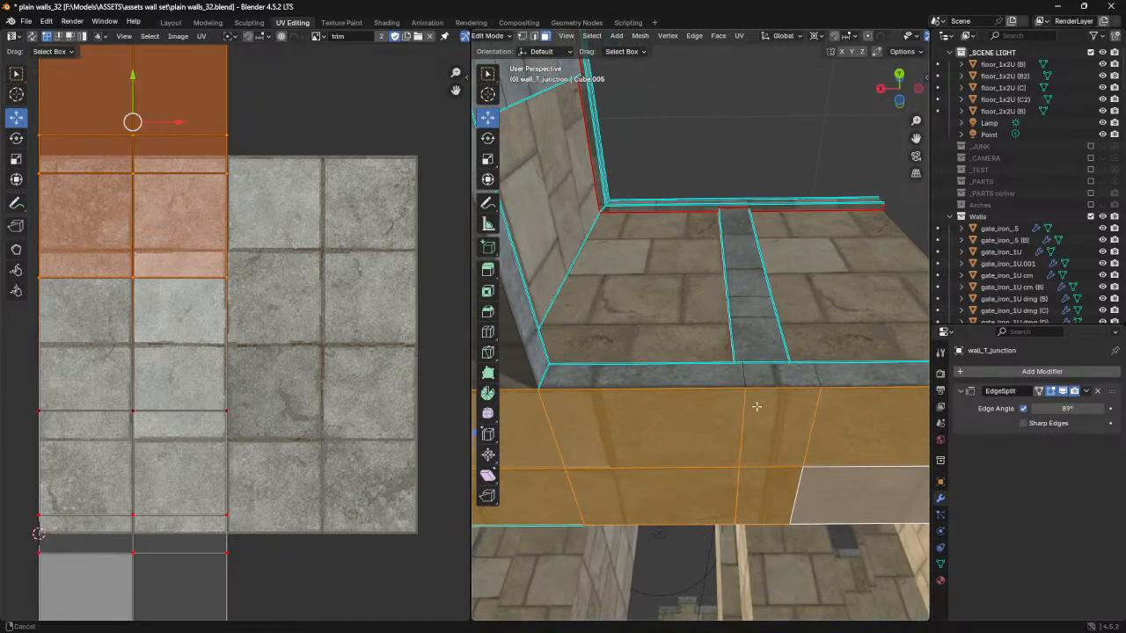
shift+middle_drag(759, 407, 715, 373)
- Move the two UV vertex rows around the trim texture's lower border up by about 0.003
middle_drag(249, 466, 271, 330)
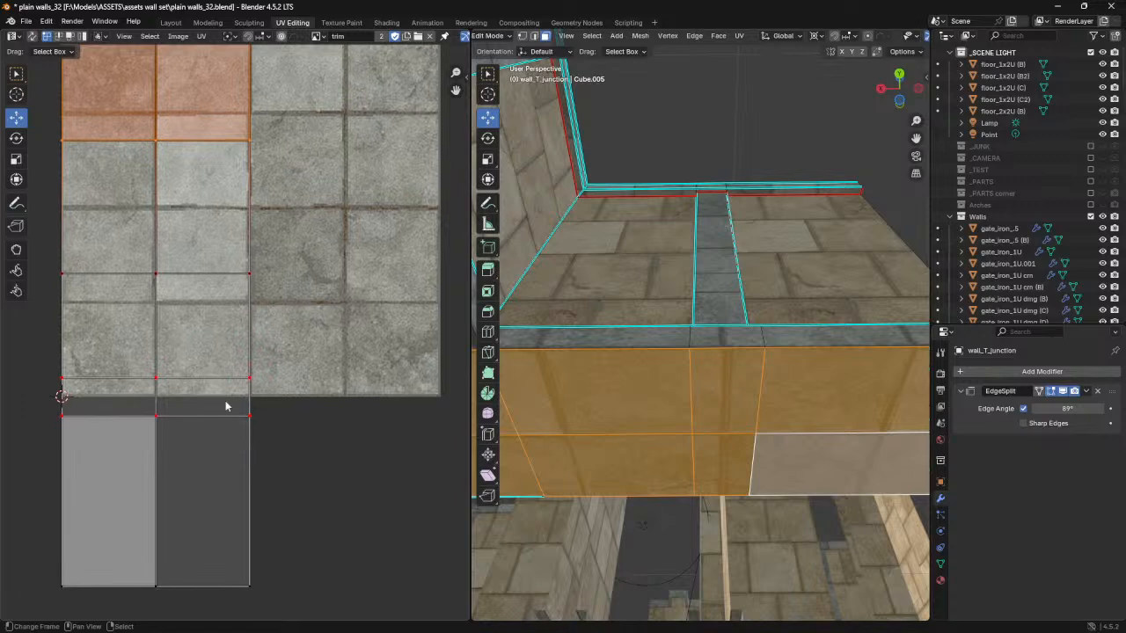
drag(40, 363, 291, 445)
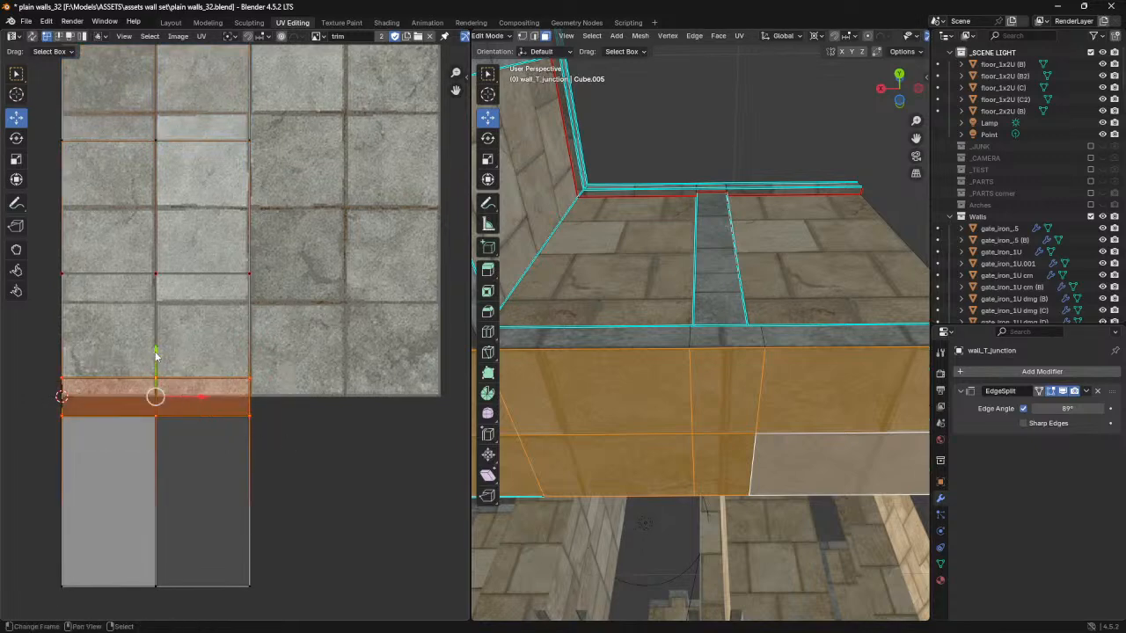
key(g)
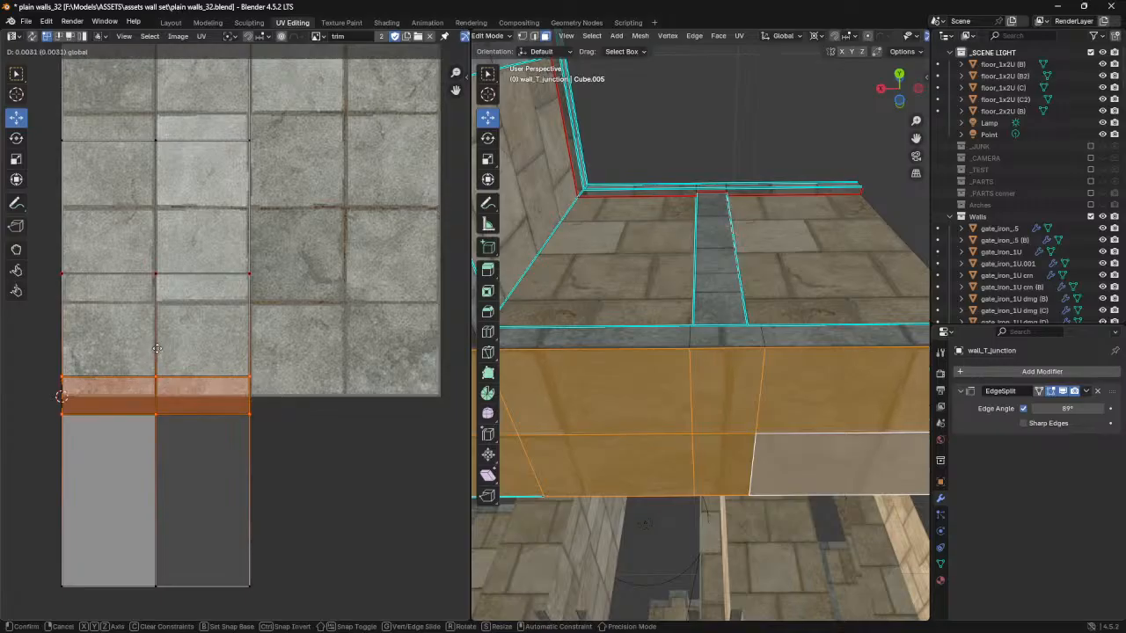
click(157, 349)
- Nudge the UV vertex row inside the trim texture's lower half and the row just above its lower border down slightly
drag(40, 249, 262, 320)
shift+middle_drag(724, 426, 773, 414)
mouse_move(154, 234)
mouse_down()
mouse_move(155, 249)
mouse_move(155, 232)
mouse_up()
drag(44, 348, 108, 379)
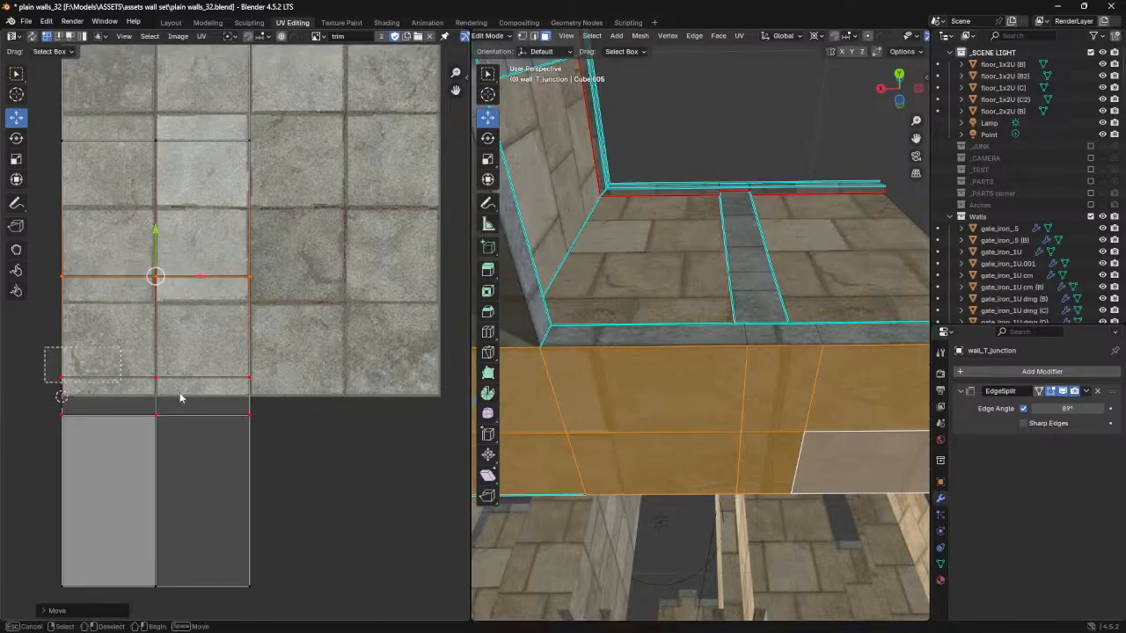
drag(284, 397, 284, 397)
drag(156, 332, 157, 336)
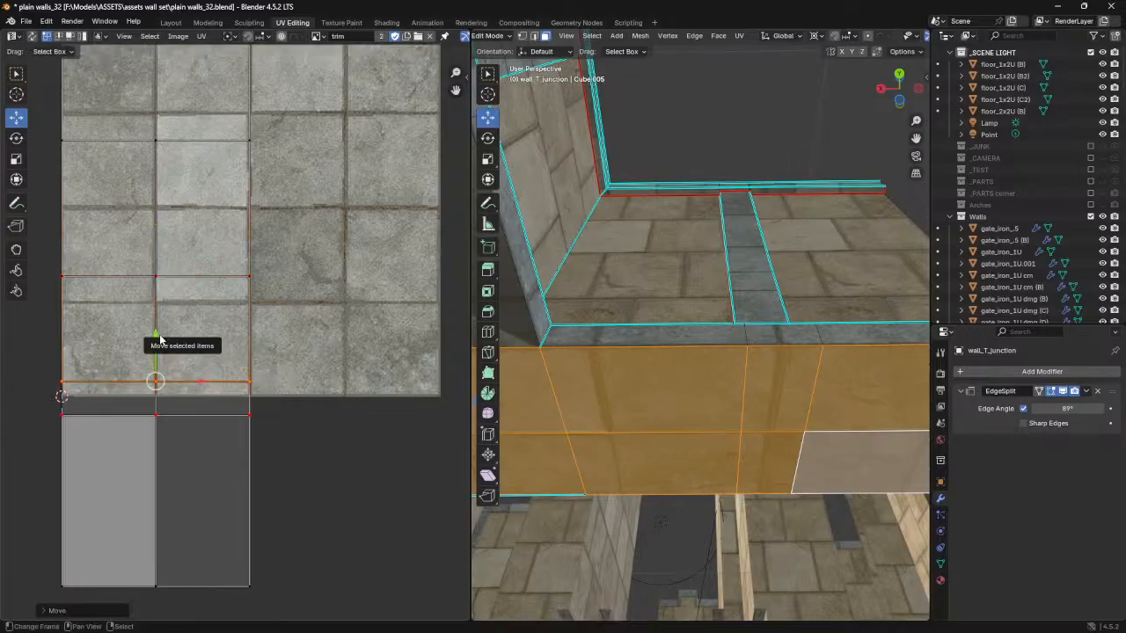
- Move the long run's UV vertex row just beyond the trim texture's upper border up slightly, checking the joints at the wall's other end
shift+middle_drag(553, 403, 669, 390)
shift+middle_drag(585, 395, 672, 390)
shift+middle_drag(533, 390, 795, 391)
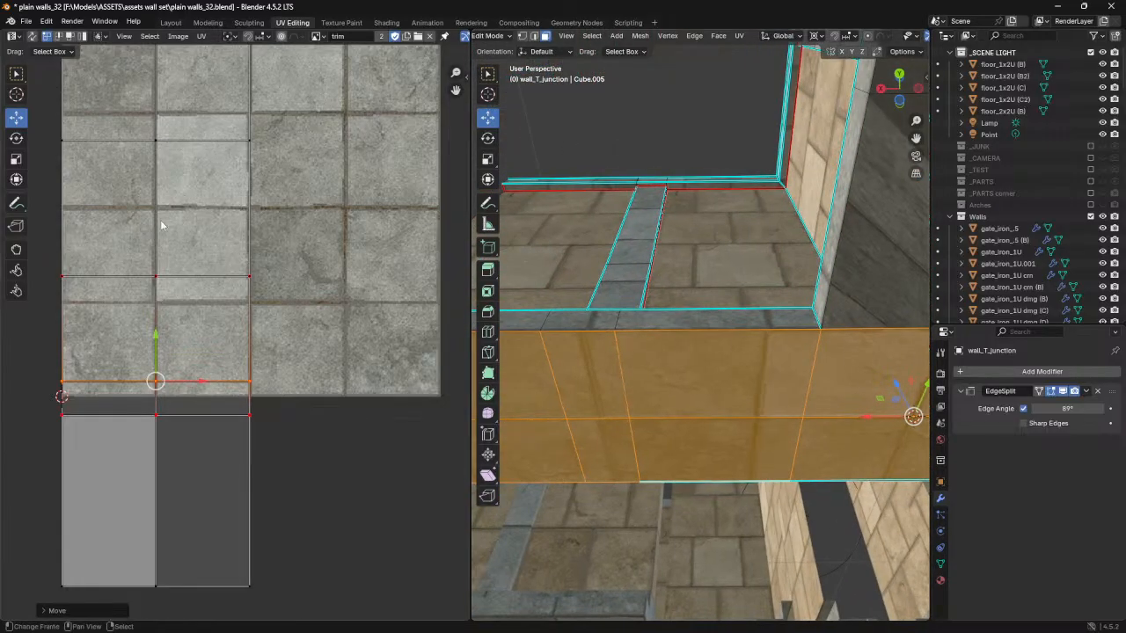
middle_drag(160, 221, 174, 432)
click(263, 248)
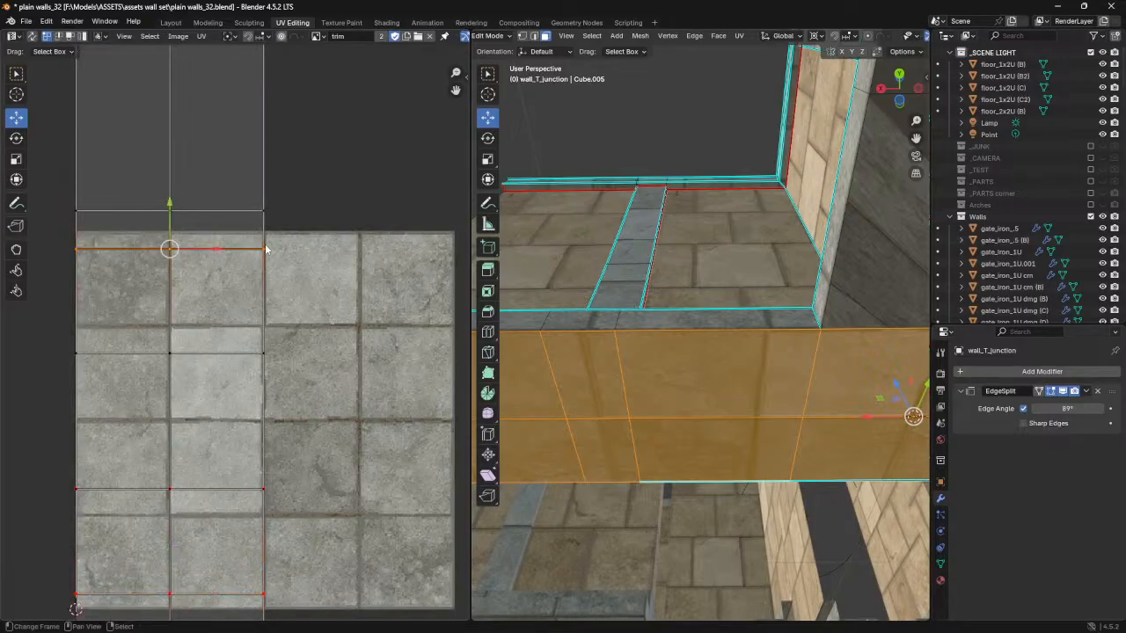
drag(92, 211, 251, 210)
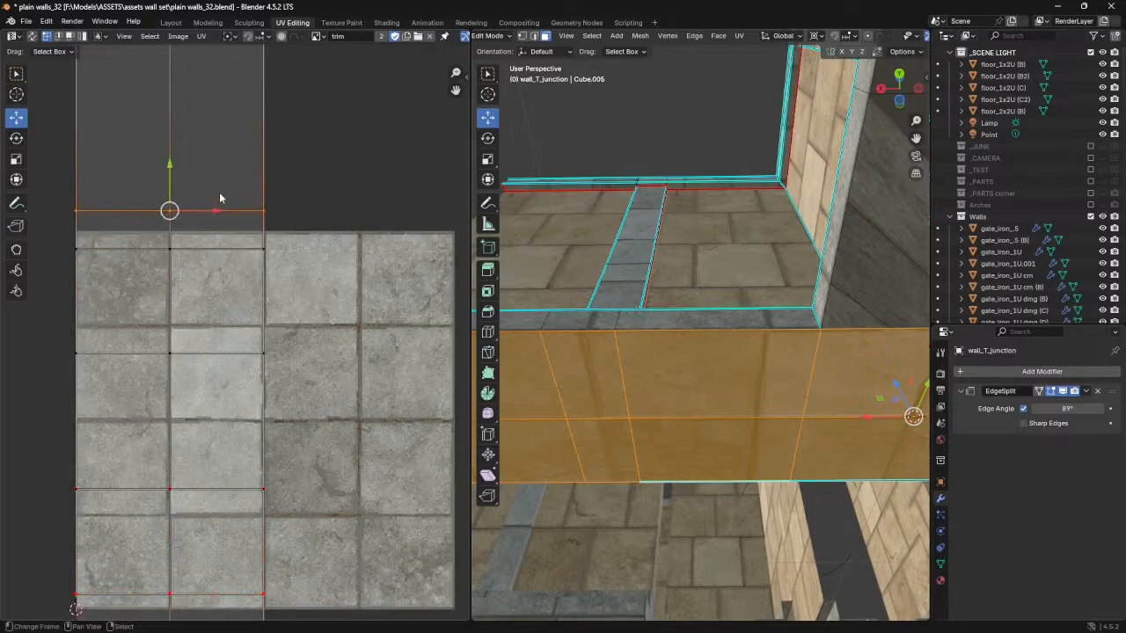
drag(169, 166, 173, 154)
middle_drag(671, 375, 860, 462)
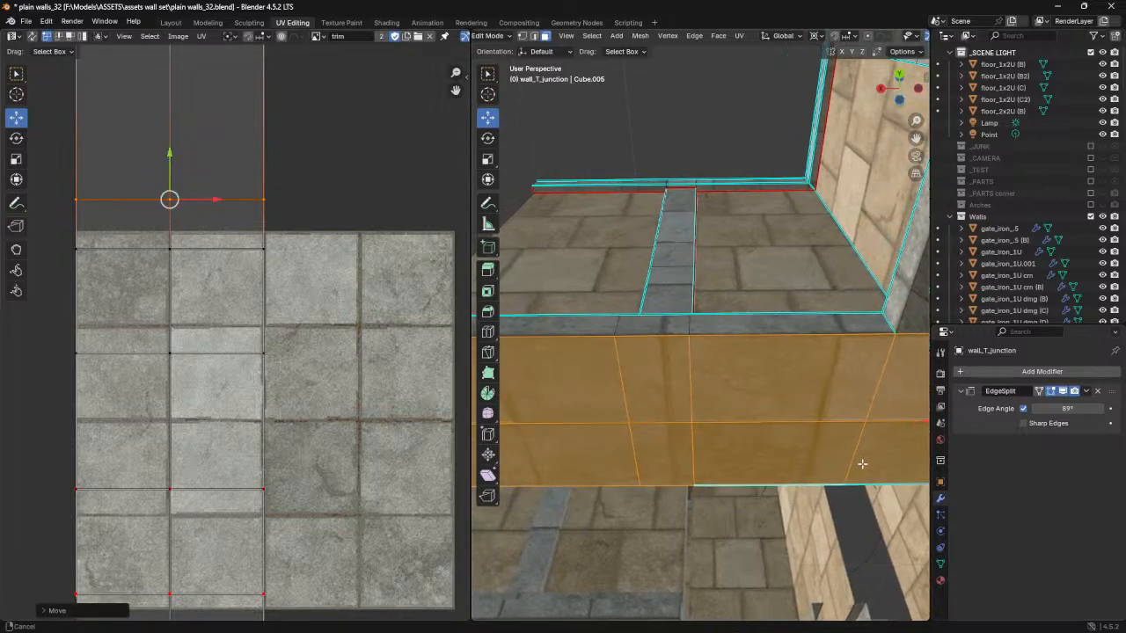
middle_drag(701, 449, 652, 448)
middle_drag(589, 421, 795, 405)
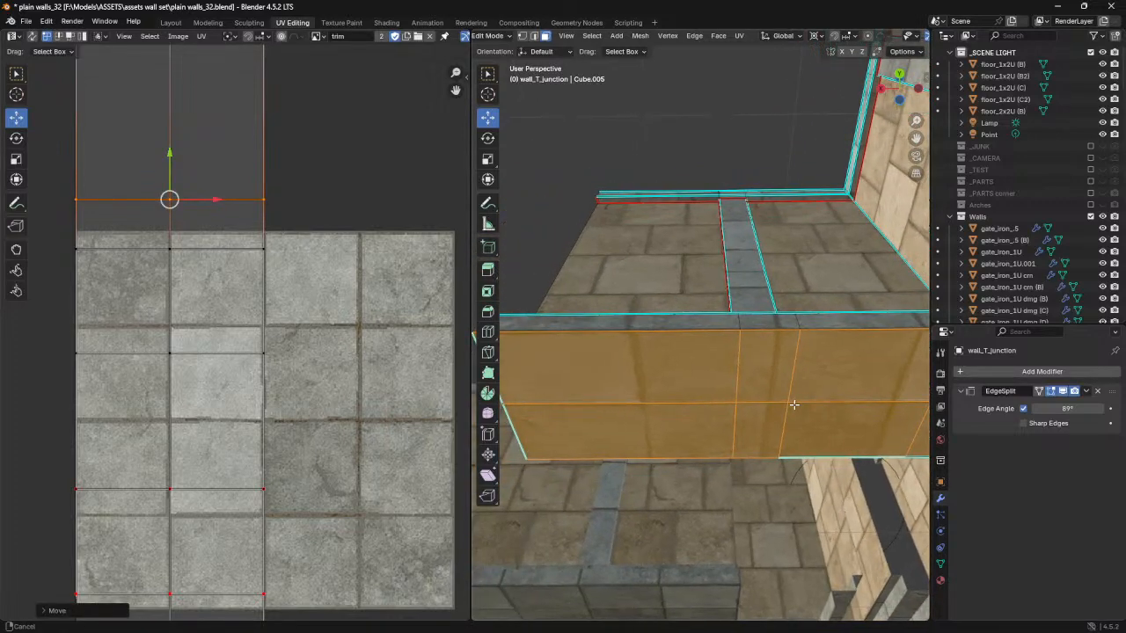
drag(171, 154, 168, 155)
- Nudge the UV vertex row just inside the texture's upper border up slightly and fine-tune the next row below it
drag(58, 229, 302, 281)
drag(171, 203, 171, 201)
middle_drag(792, 369, 686, 356)
scroll(661, 363, up, 2)
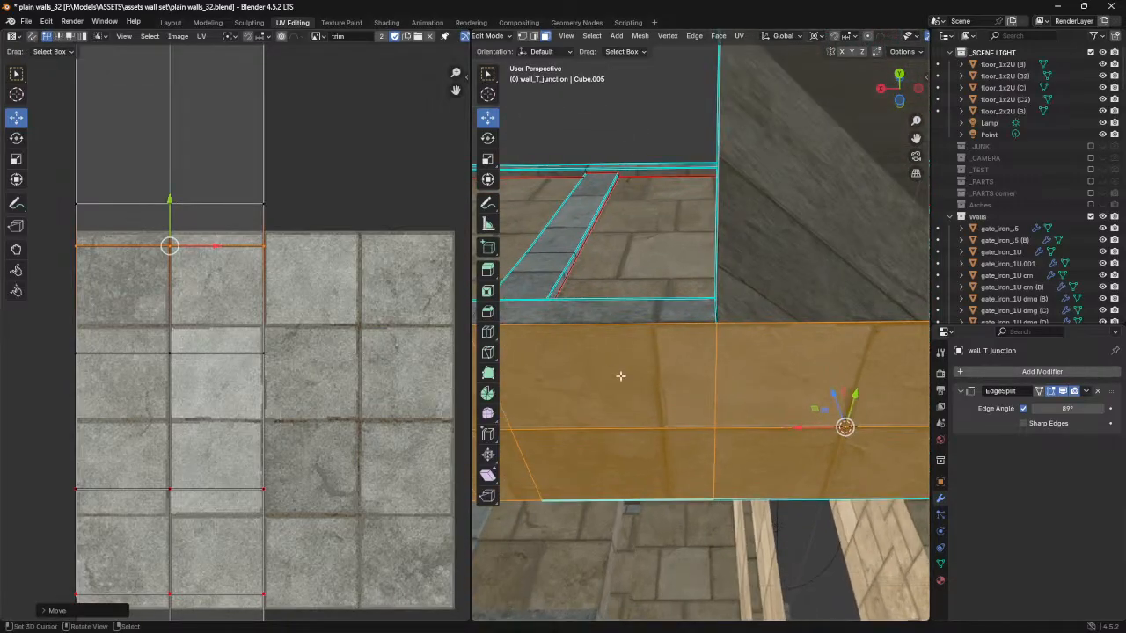
click(216, 326)
drag(171, 310, 171, 309)
- Select all the UVs of the long run's underside and pin them
scroll(726, 424, down, 4)
shift+middle_drag(675, 340, 609, 459)
scroll(612, 459, down, 2)
scroll(277, 351, down, 3)
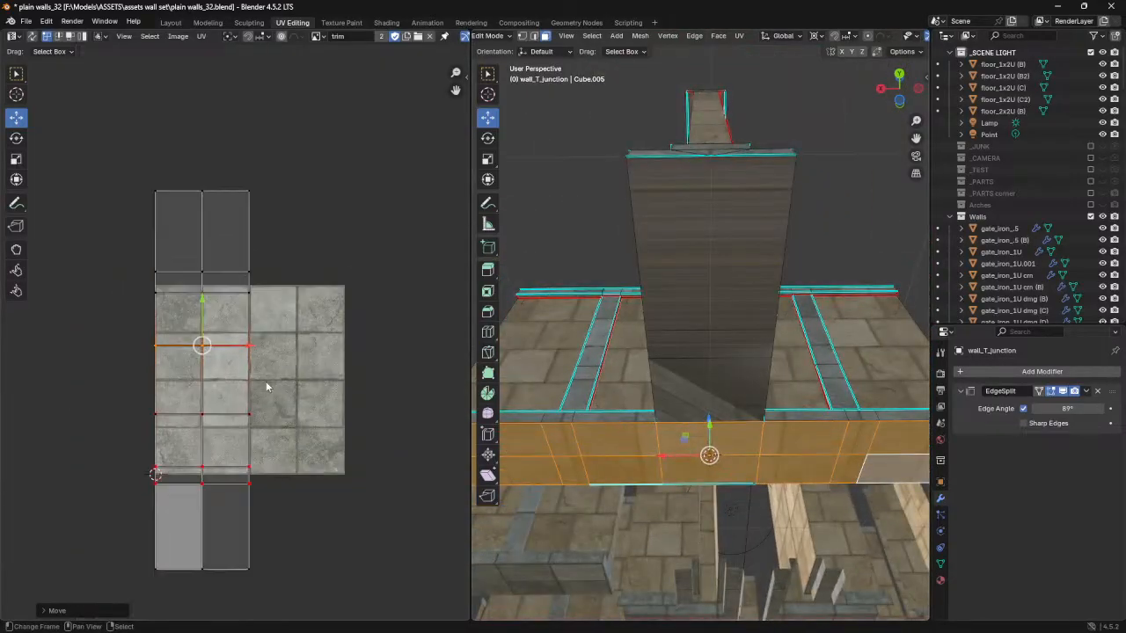
key(a)
key(p)
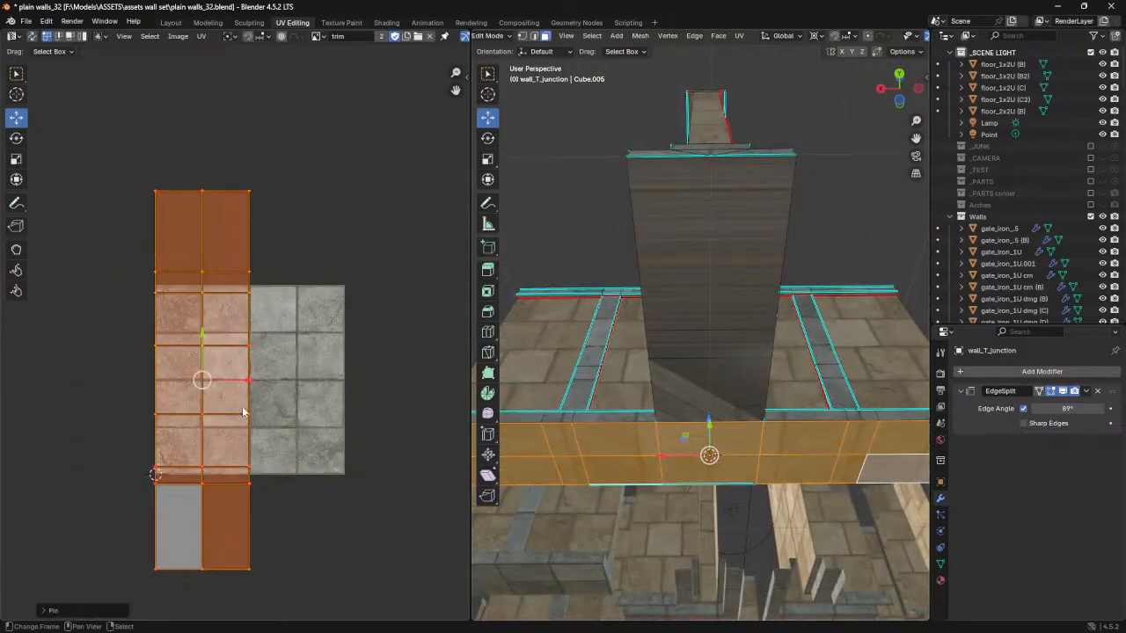
- Select only the faces along the stem's underside and clear the pins on their UVs
click(703, 231)
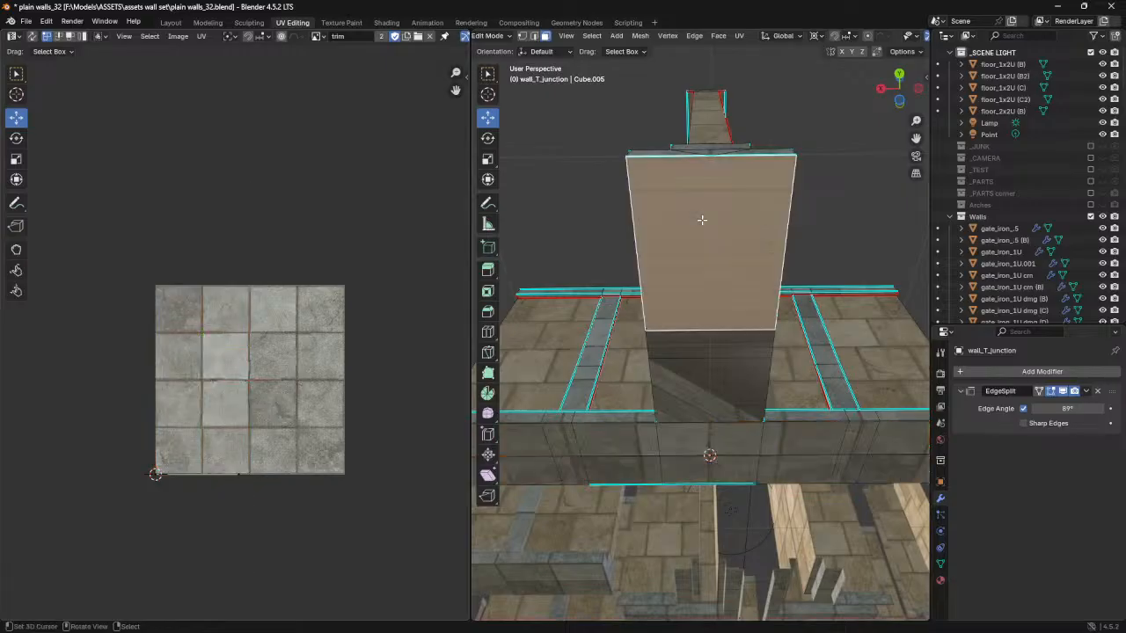
shift+click(720, 382)
shift+click(728, 434)
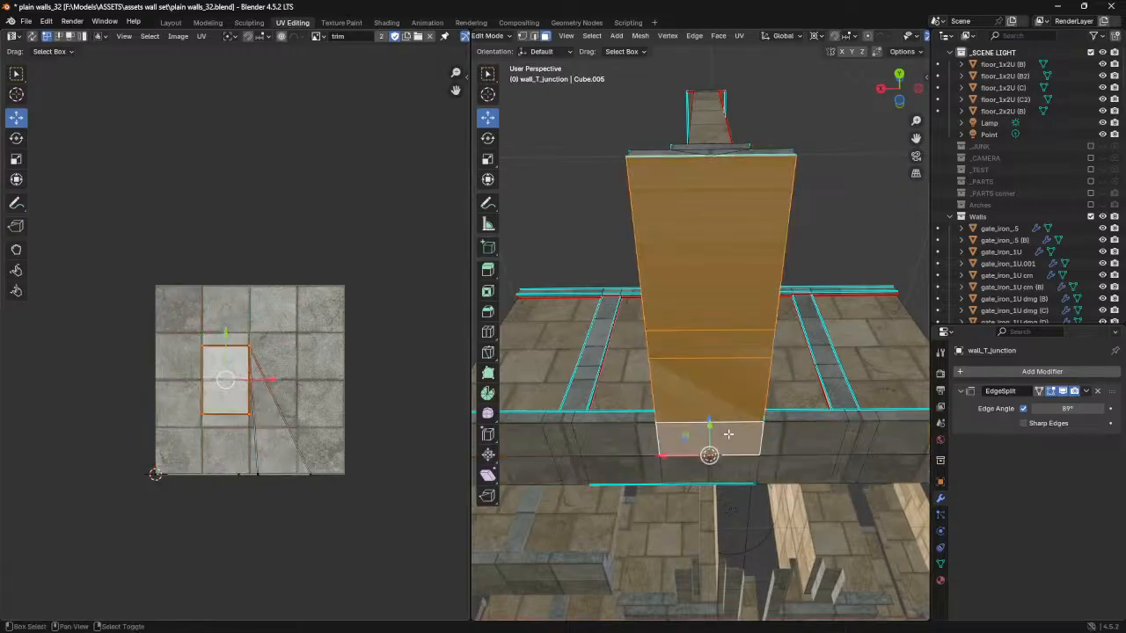
shift+click(721, 440)
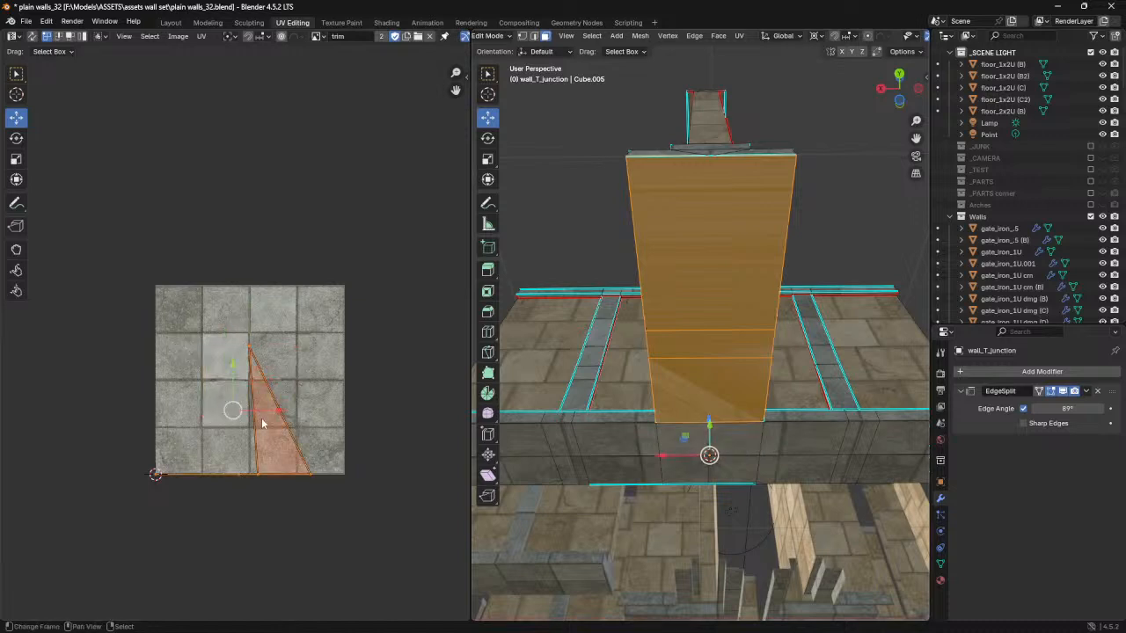
key(p)
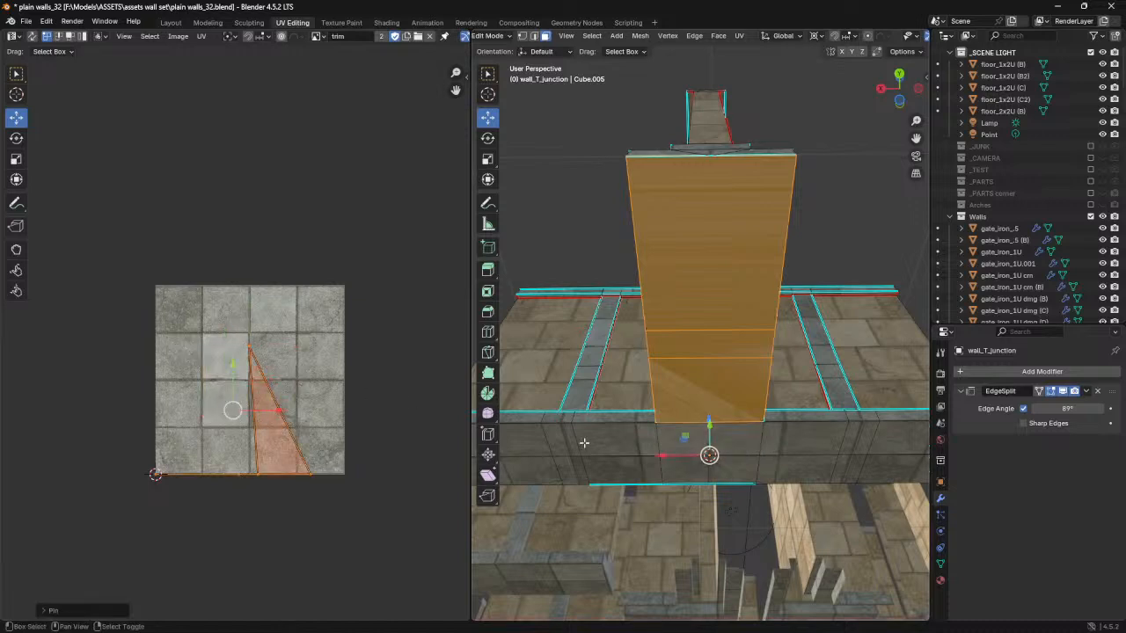
- Add the adjoining pinned face of the long run to the selection and unwrap the faces with Unwrap Conformal
shift+click(698, 442)
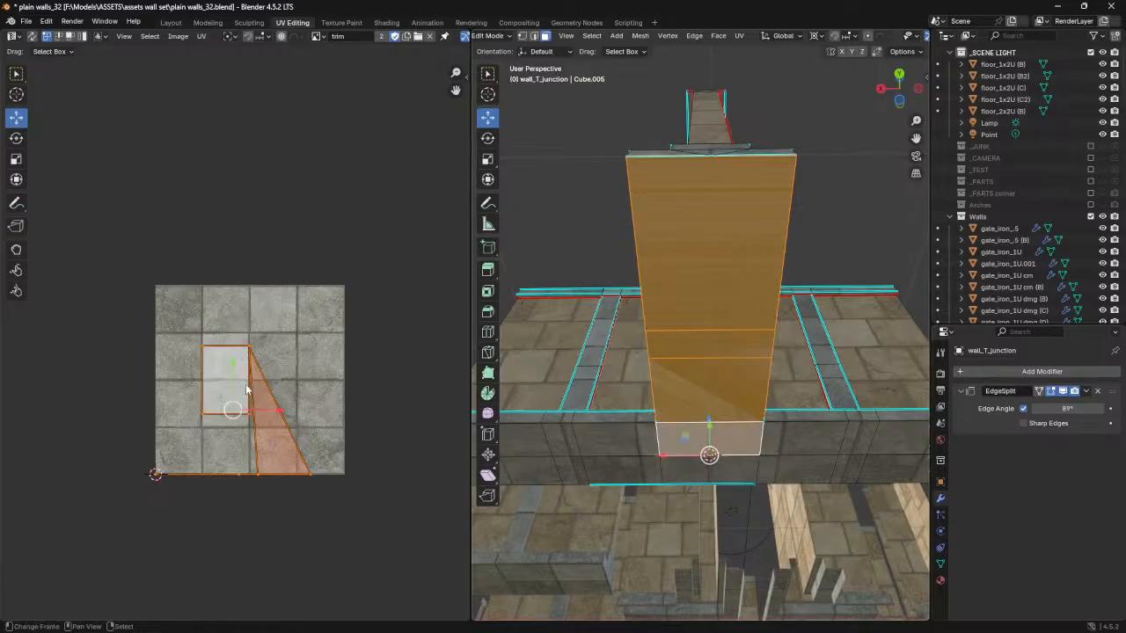
key(u)
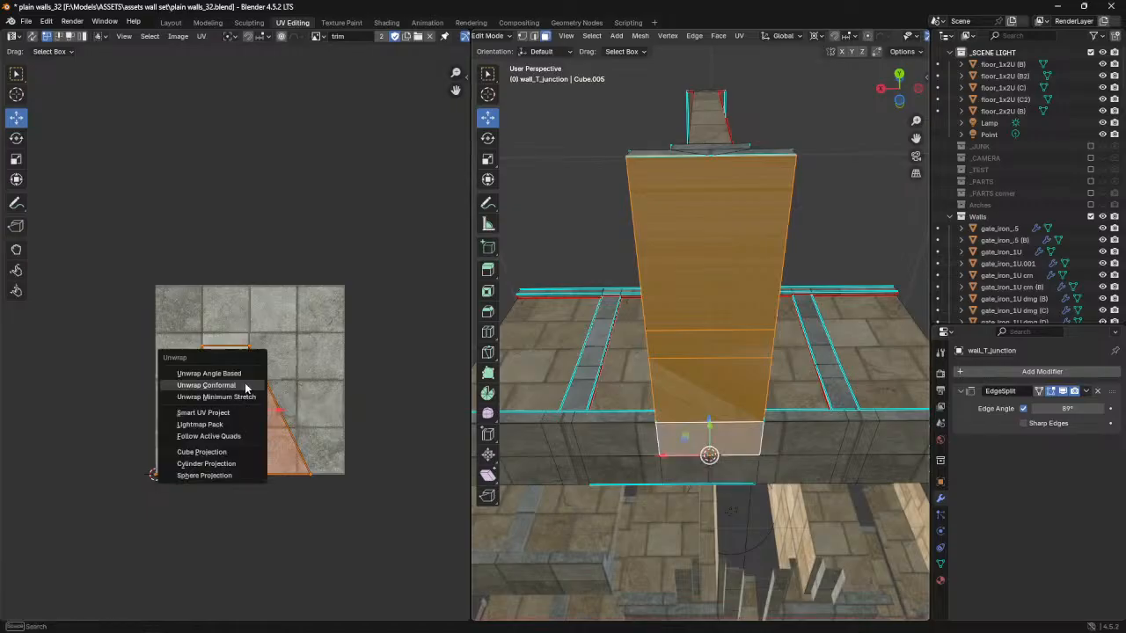
click(246, 388)
- Move the UV edge at the stem's outer end inward along X toward the trim texture
scroll(324, 417, up, 6)
middle_drag(666, 300, 670, 276)
middle_drag(474, 315, 297, 302)
drag(331, 239, 444, 512)
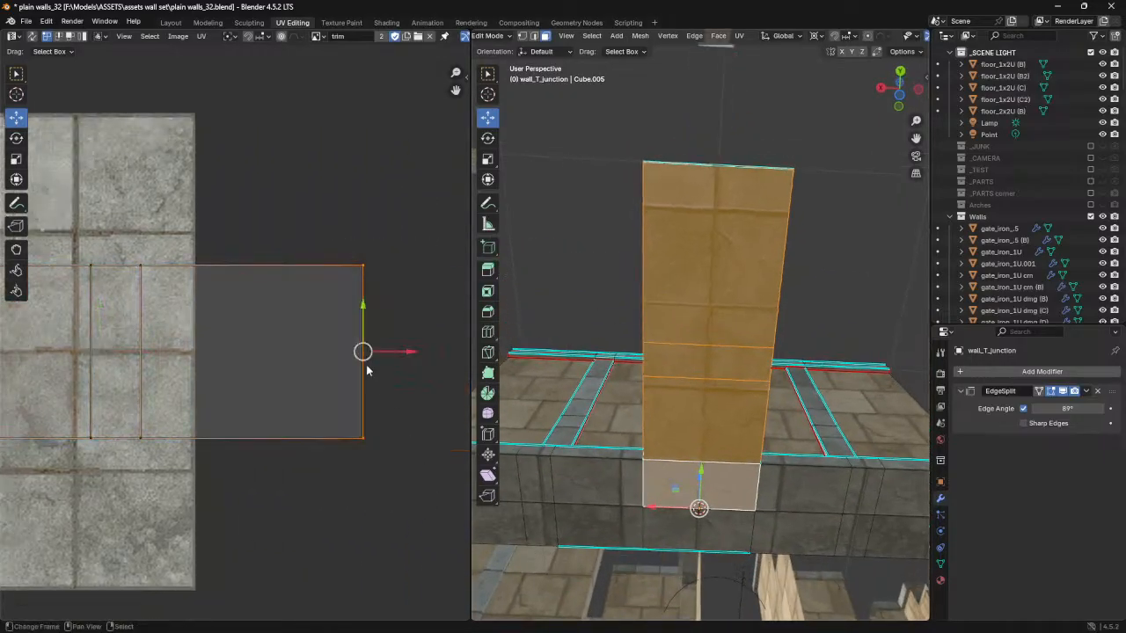
drag(399, 350, 354, 338)
- Move the stem's two inner UV vertex columns along X by about -0.034 onto the trim texture's tile joint
middle_drag(241, 372, 336, 355)
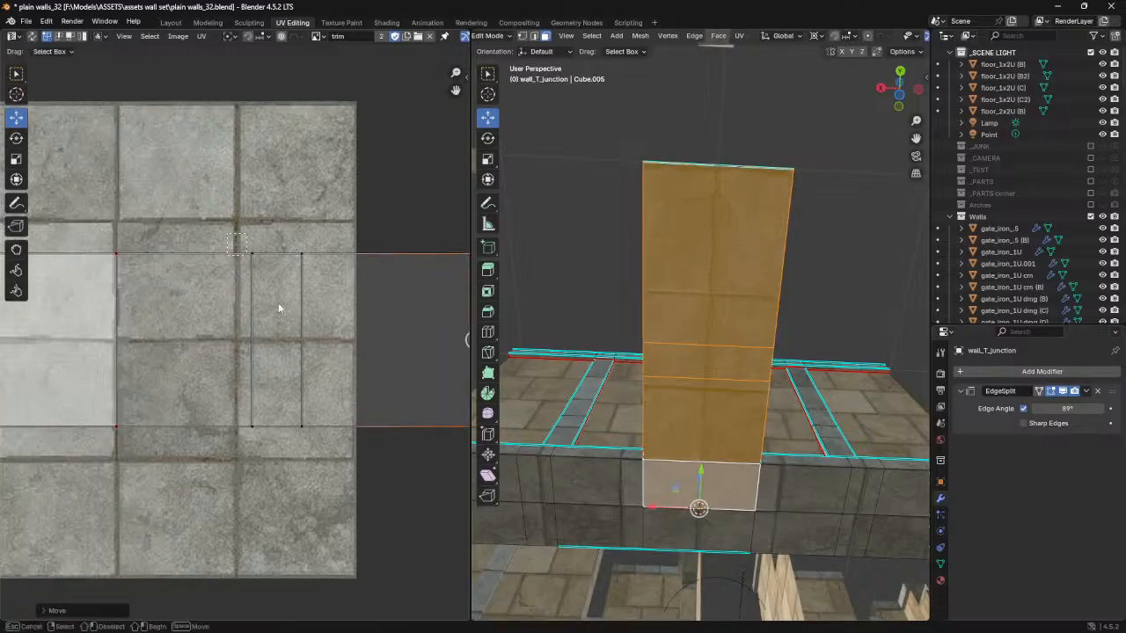
drag(239, 251, 337, 407)
drag(323, 343, 308, 339)
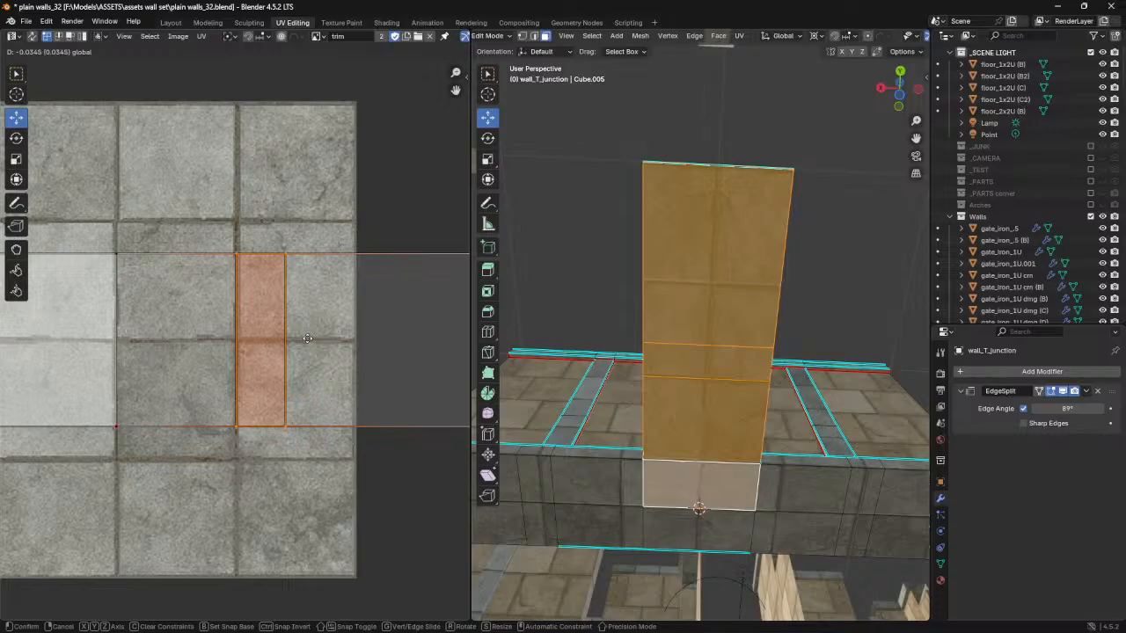
drag(308, 339, 308, 339)
- Return to Object Mode, deselect everything and look over the textured T-junction from below and above
middle_drag(663, 342, 682, 396)
key(Tab)
key(alt+a)
middle_drag(680, 328, 725, 396)
scroll(724, 401, down, 2)
scroll(724, 401, down, 5)
middle_drag(717, 284, 704, 387)
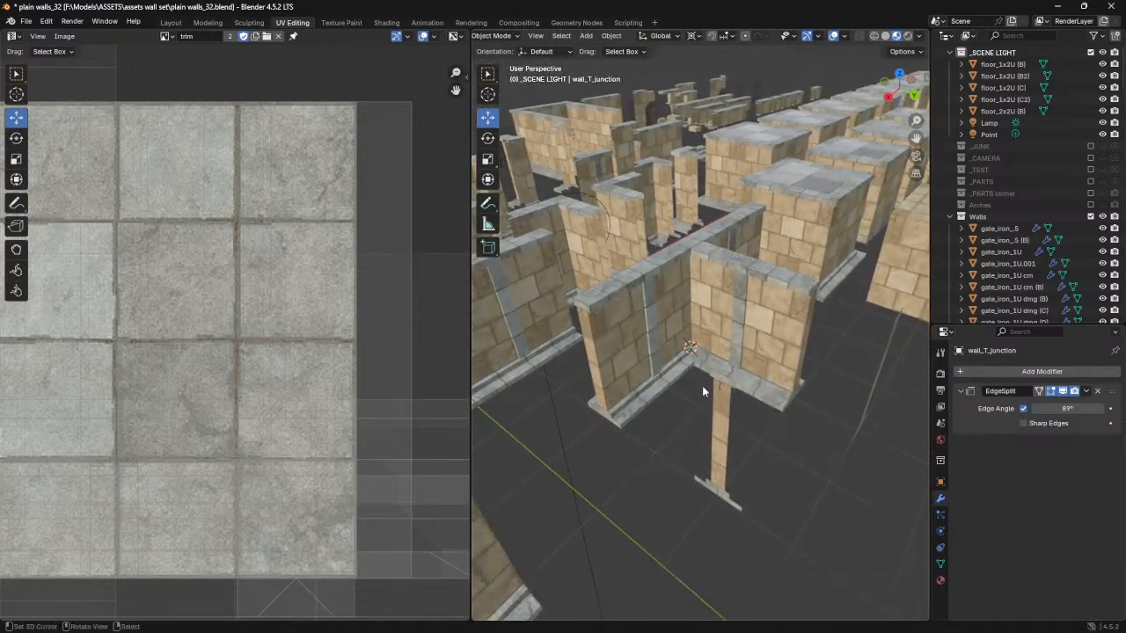
- Switch to the Layout workspace, frame the T-junction among the other walls and save the file
click(169, 23)
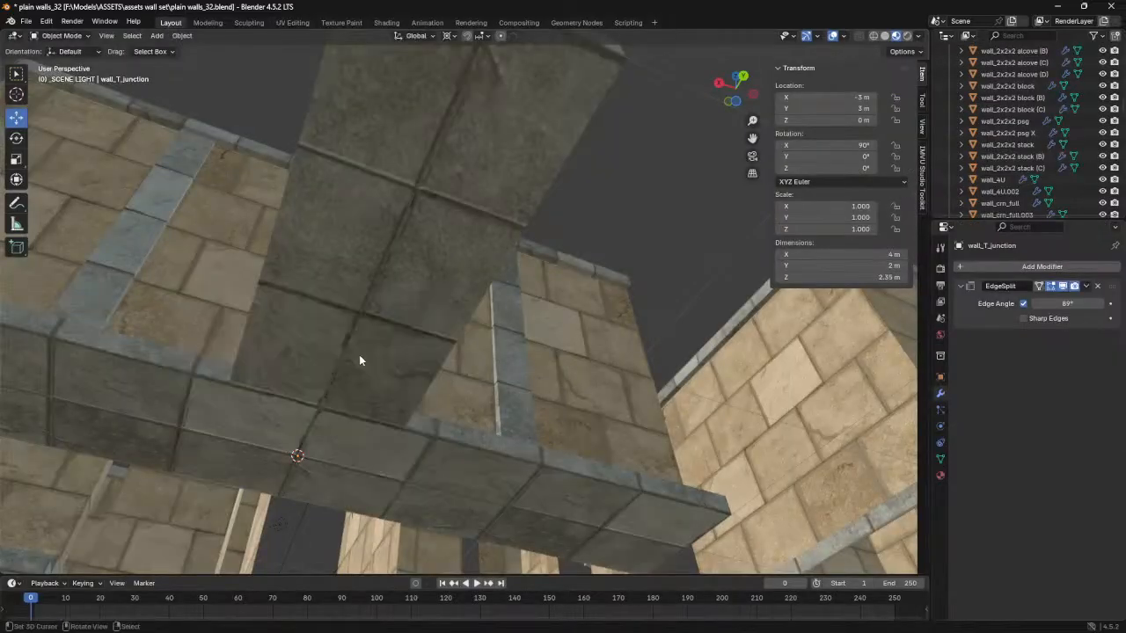
scroll(357, 355, down, 4)
middle_drag(352, 340, 361, 392)
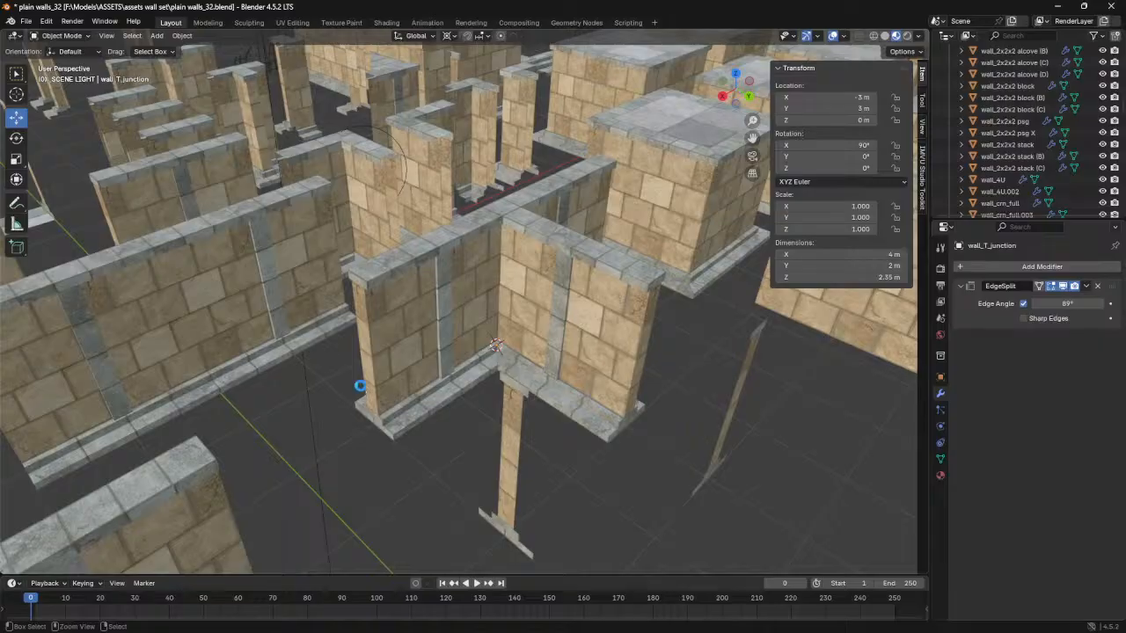
key(ctrl+s)
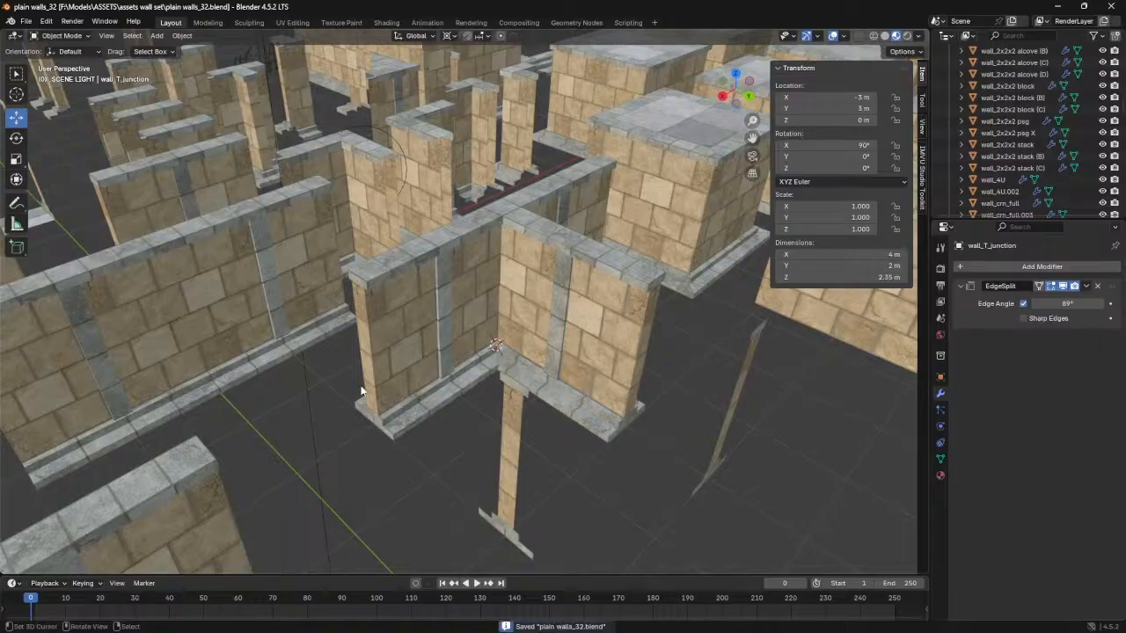
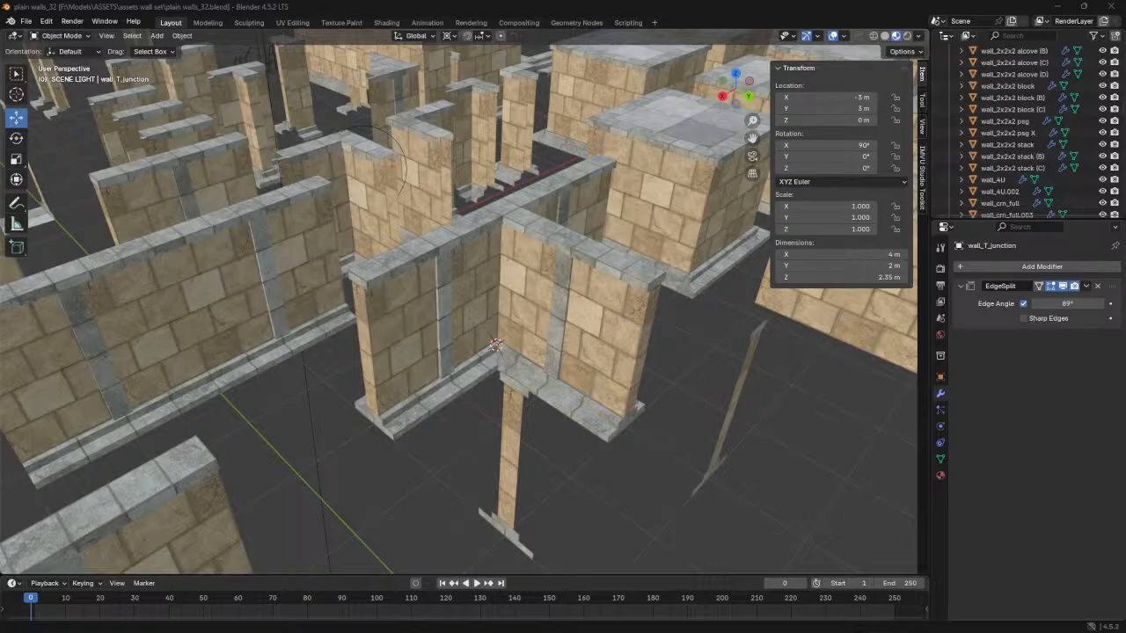
- Look across the modular wall set and switch the viewport to rendered shading
middle_drag(670, 284, 580, 336)
scroll(579, 336, up, 6)
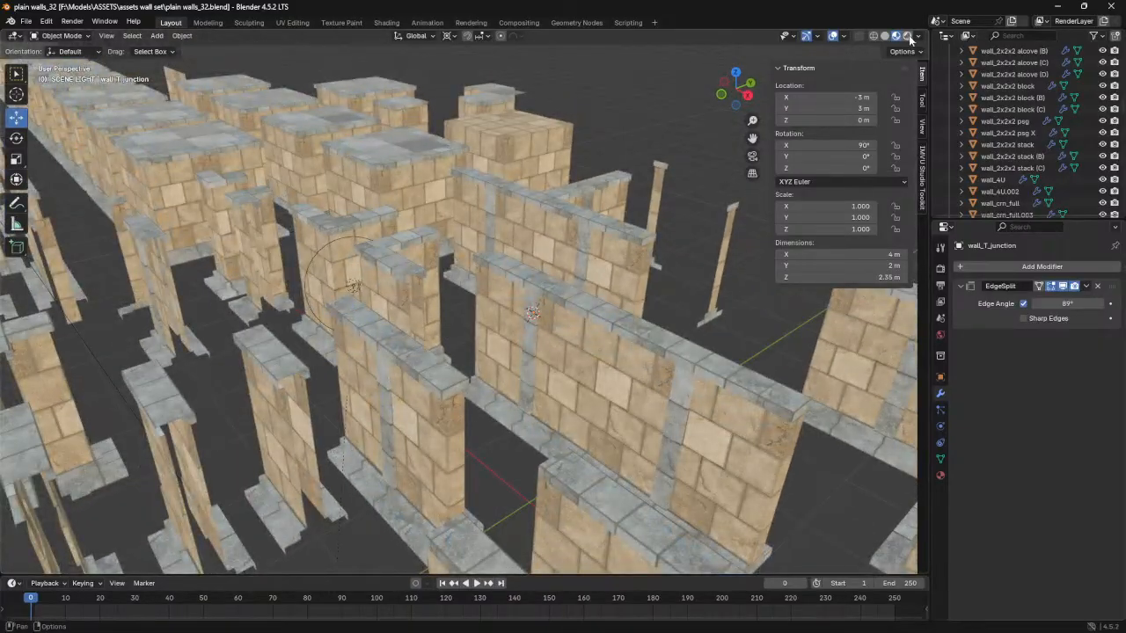
click(908, 37)
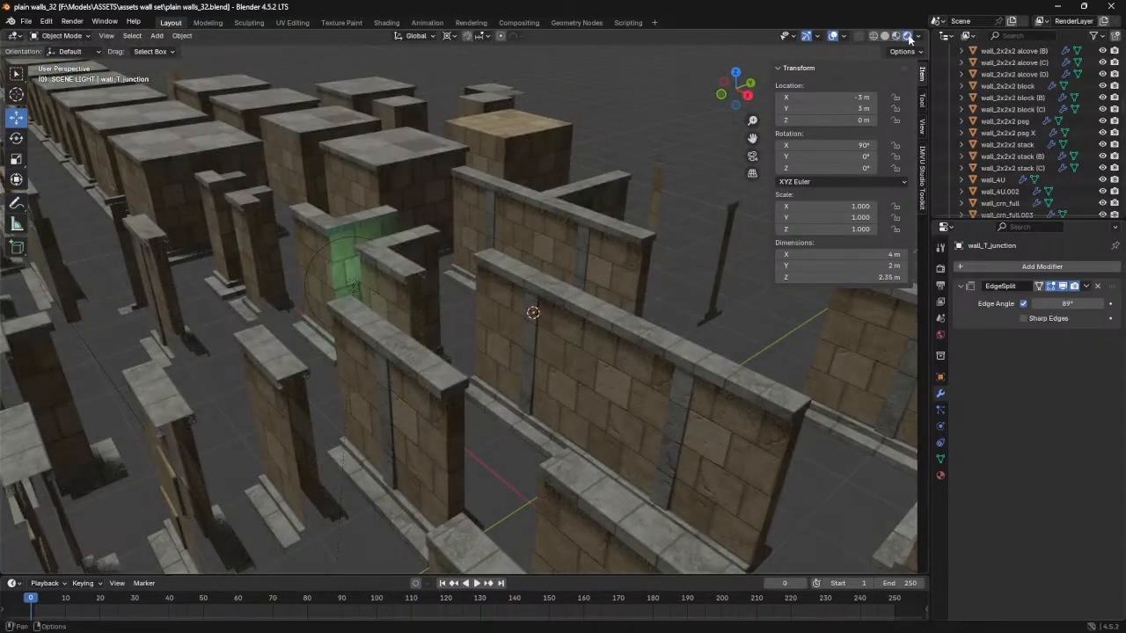
- Select the plain 2U wall (D) and examine the protruding bricks near its base trim up close
middle_drag(377, 316, 391, 341)
middle_drag(251, 257, 432, 204)
click(432, 208)
middle_drag(438, 224, 491, 222)
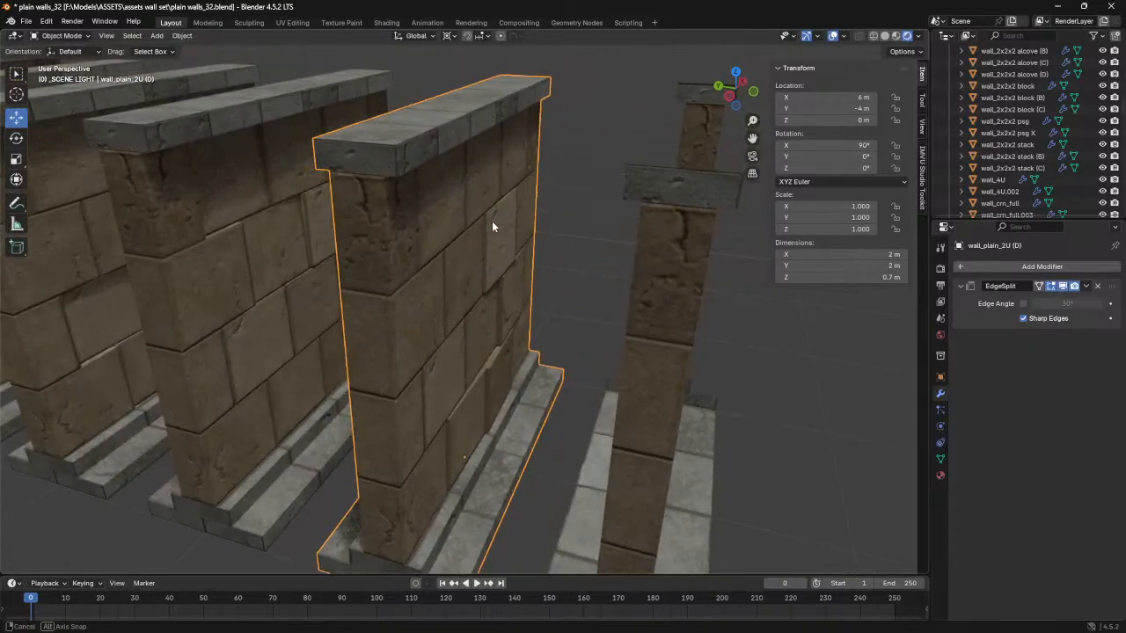
scroll(491, 223, up, 3)
middle_drag(526, 307, 507, 350)
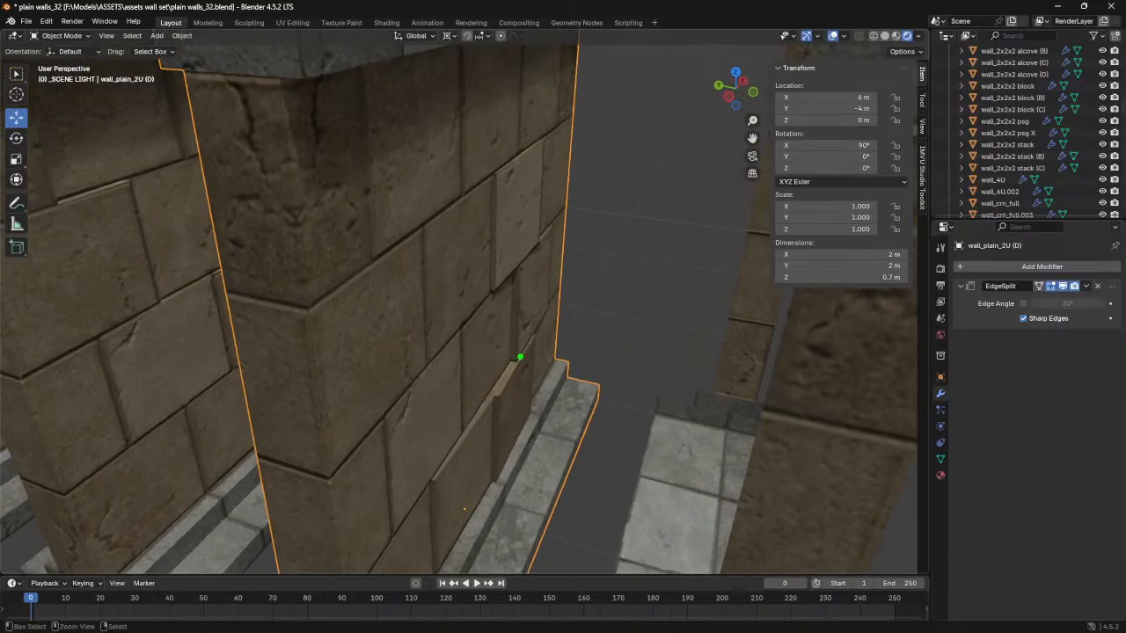
drag(513, 345, 453, 394)
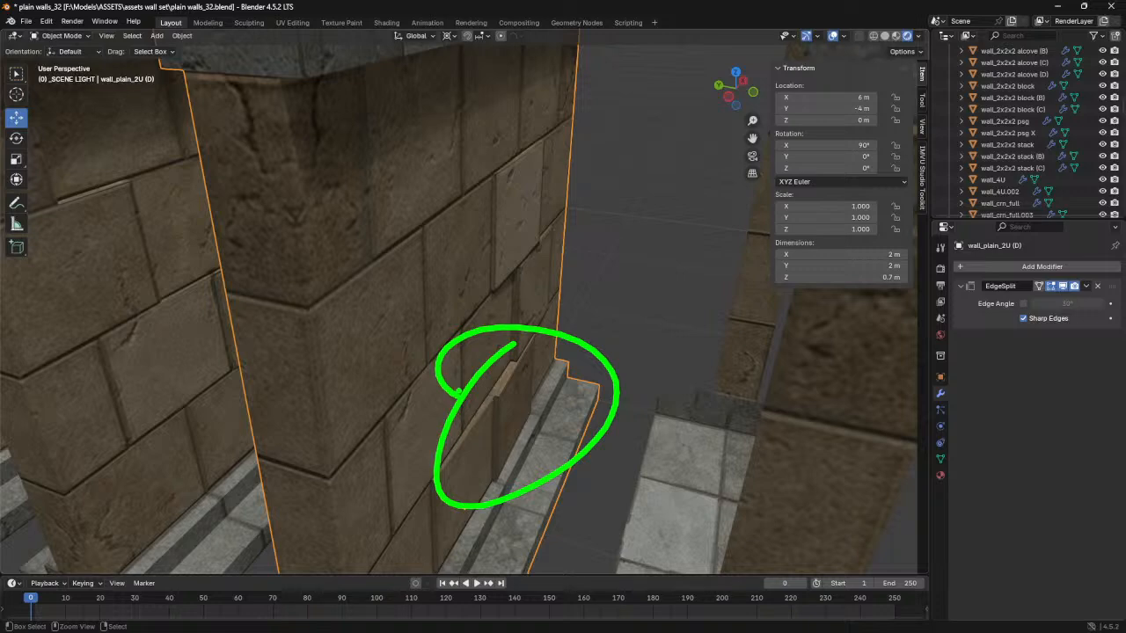
mouse_move(460, 390)
middle_down()
mouse_move(520, 372)
mouse_move(569, 314)
mouse_move(594, 326)
mouse_move(475, 337)
mouse_move(475, 322)
middle_up()
drag(403, 266, 461, 186)
mouse_move(458, 212)
middle_down()
mouse_move(475, 283)
mouse_move(511, 289)
mouse_move(528, 309)
mouse_move(634, 305)
mouse_move(679, 285)
mouse_move(598, 297)
middle_up()
- Select the area light and move it along X to about 3.41 m, toward the plain walls
scroll(582, 267, down, 6)
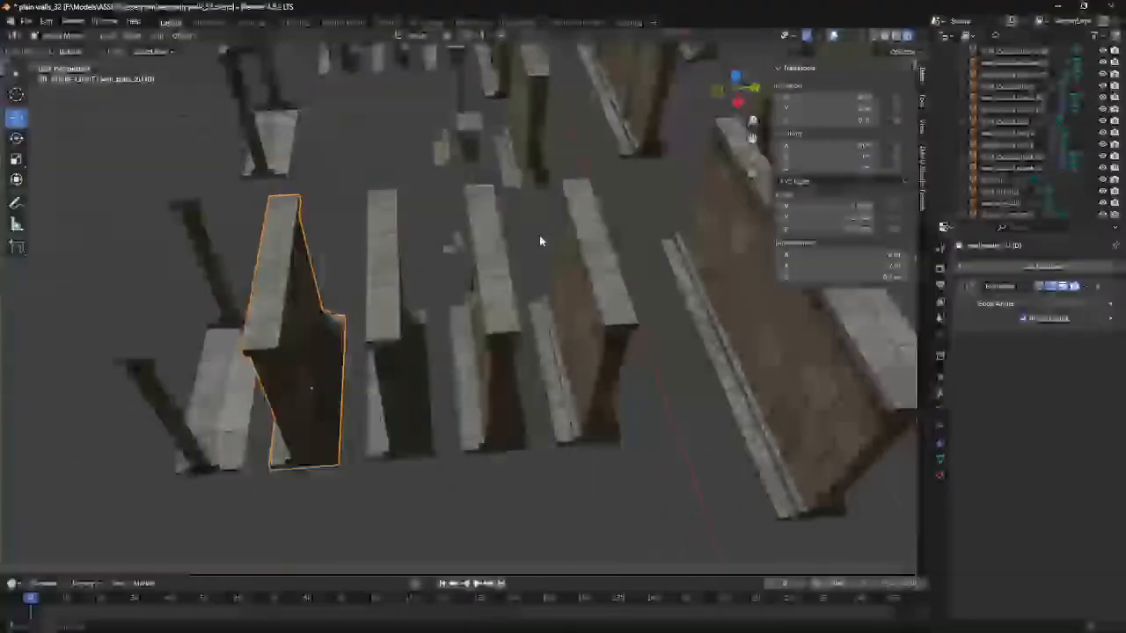
shift+middle_drag(432, 145, 452, 235)
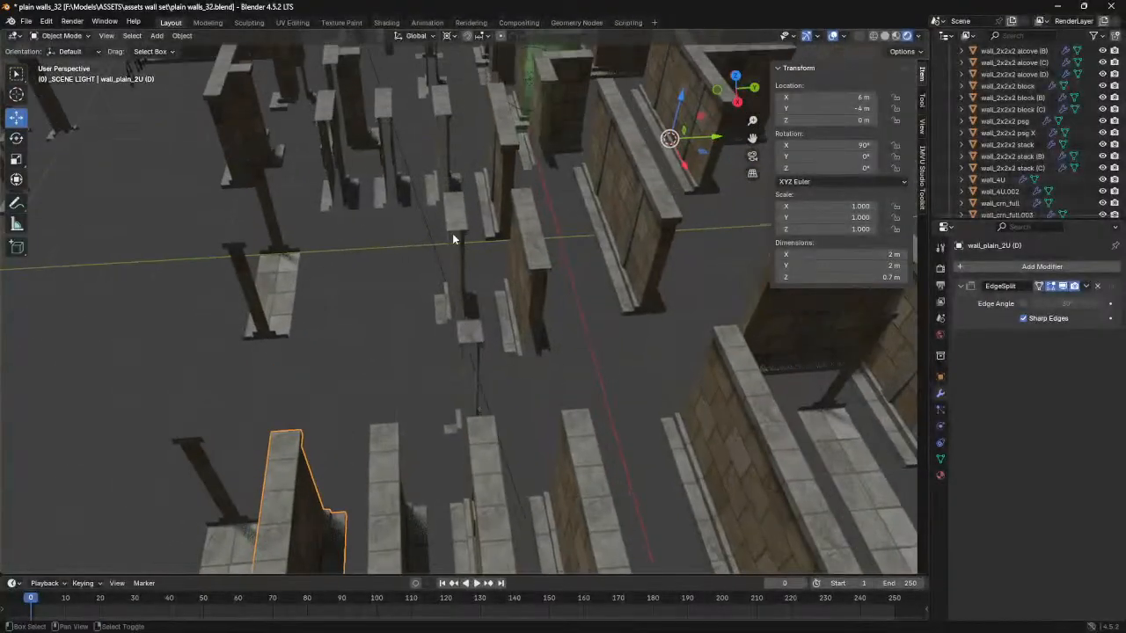
click(518, 101)
click(526, 86)
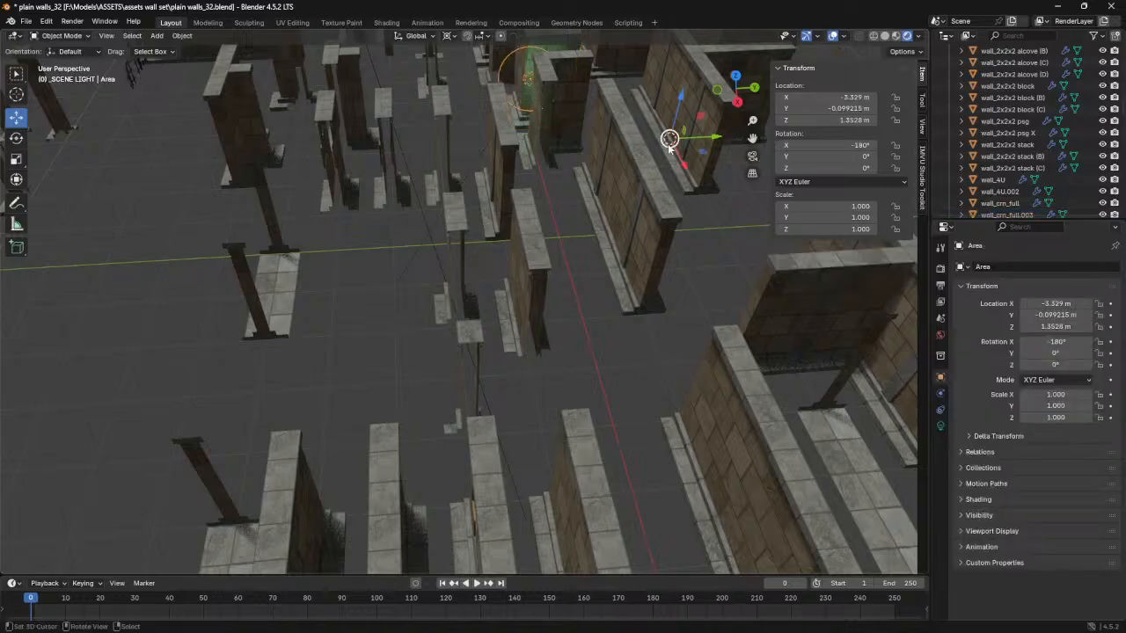
drag(684, 164, 654, 400)
middle_drag(655, 400, 667, 273)
middle_drag(565, 224, 572, 206)
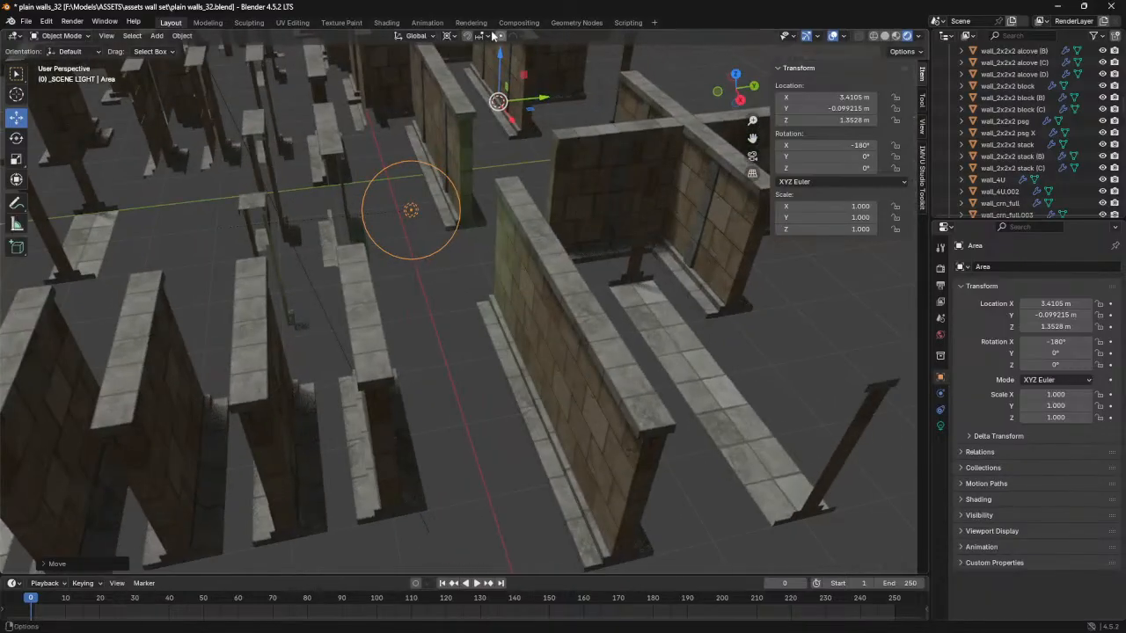
- Change the transform pivot from the 3D cursor and move the area light along X to about 6.42 m
click(450, 36)
click(476, 103)
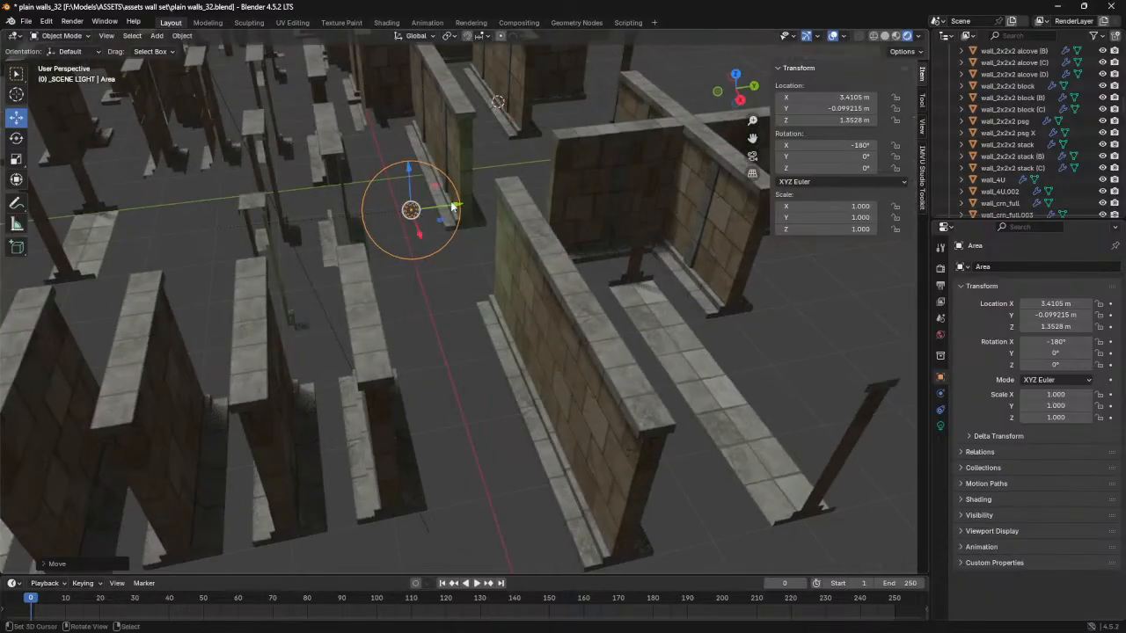
drag(424, 233, 449, 405)
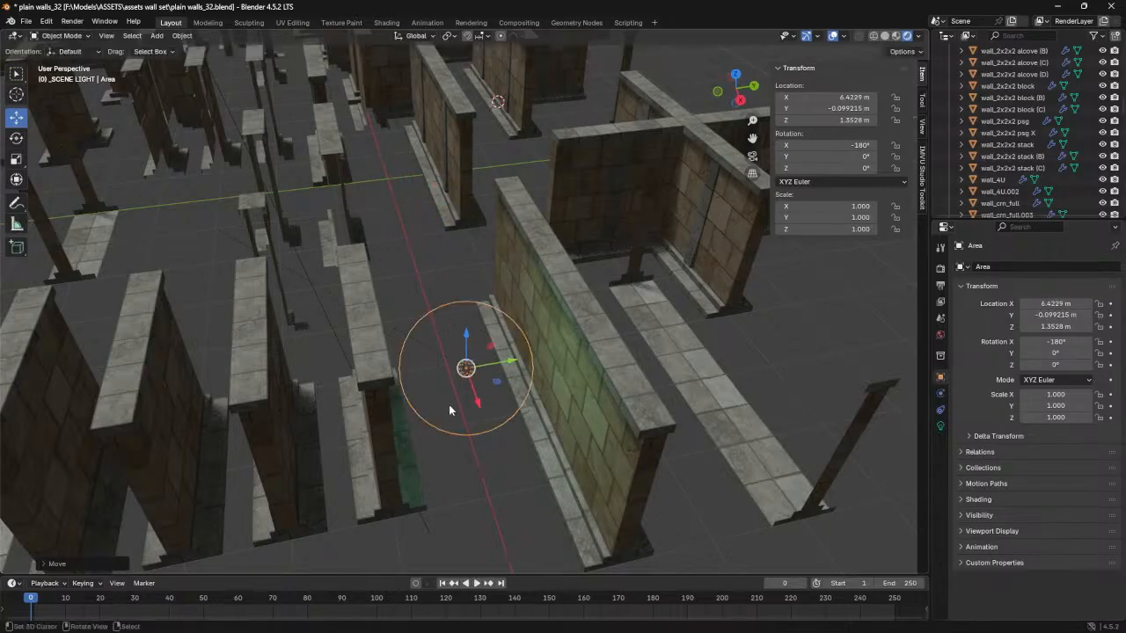
- Move the area light along Y to about -1.42 m, between two of the plain walls
key(KP_0)
middle_drag(448, 404, 689, 394)
key(KP_Decimal)
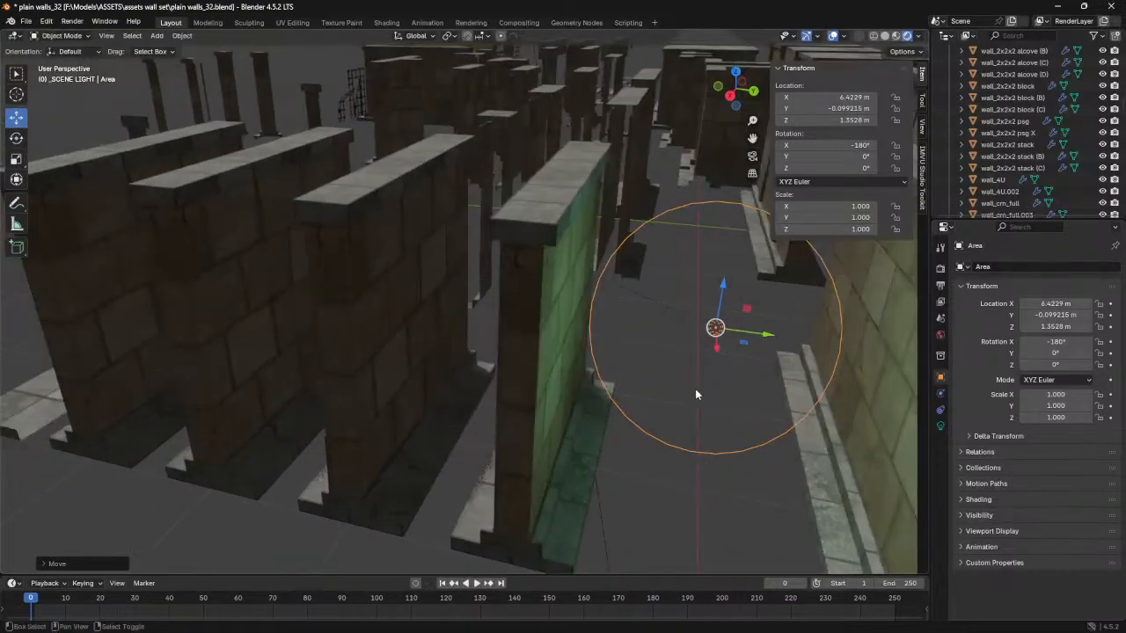
key(g)
key(y)
drag(522, 305, 521, 306)
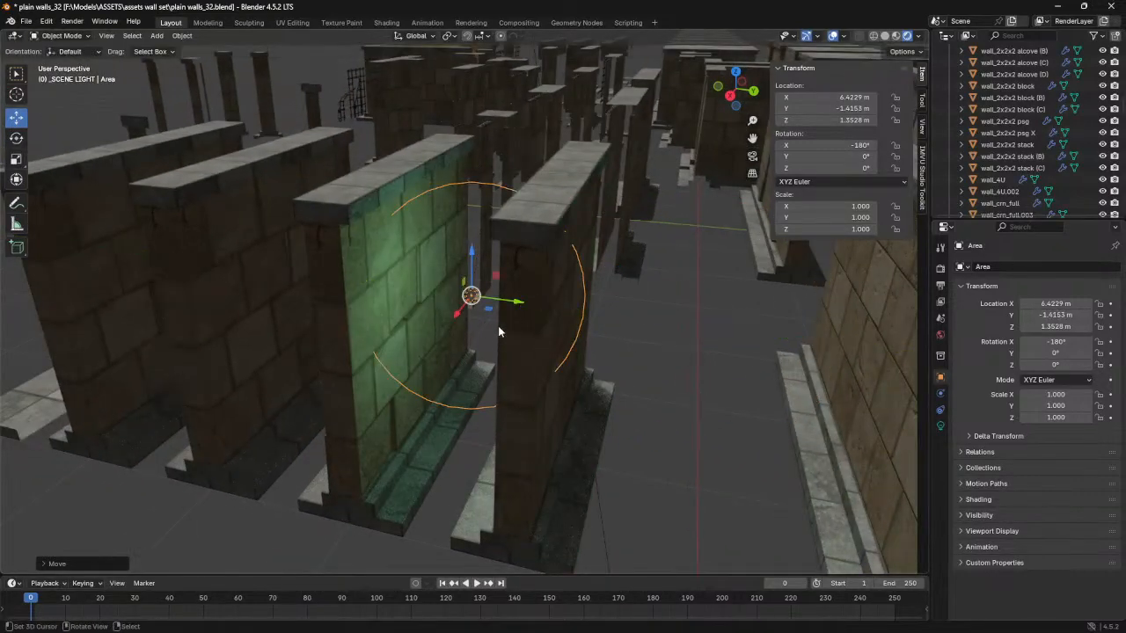
- Shift the area light along X to about 6.35 m and examine the lit brickwork on both neighbouring walls
middle_drag(484, 324, 490, 319)
mouse_move(448, 312)
mouse_down()
mouse_move(451, 476)
mouse_move(427, 280)
mouse_move(431, 322)
mouse_up()
scroll(431, 331, up, 4)
middle_drag(430, 338, 442, 314)
drag(443, 307, 431, 246)
drag(435, 229, 379, 277)
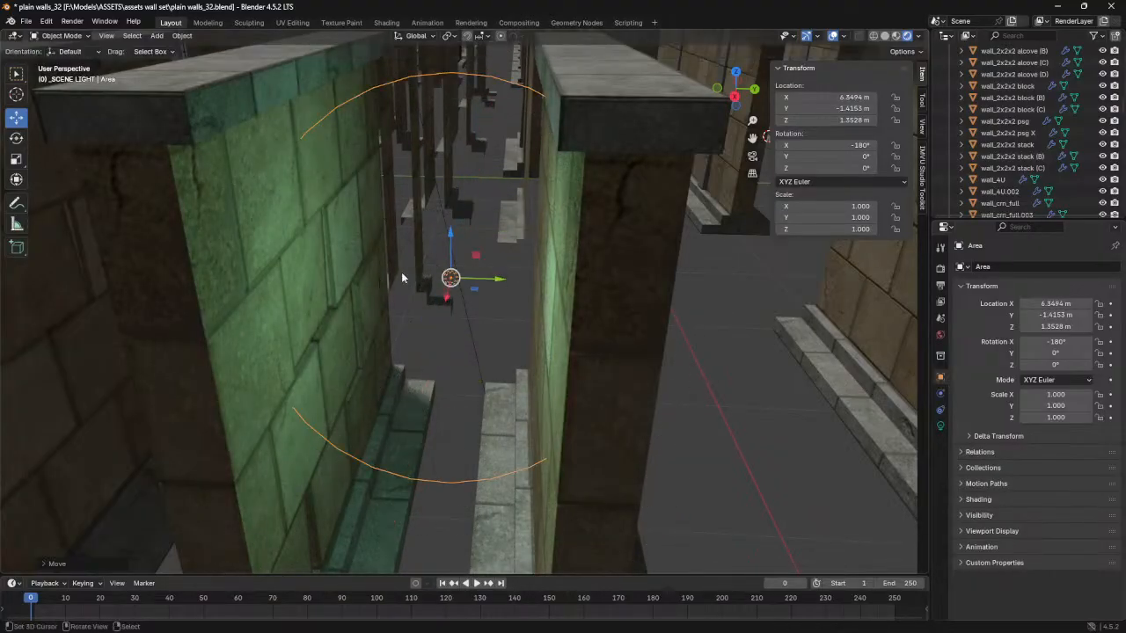
- Collapse the Walls collection in the scene list and hide it in the viewport
scroll(1007, 132, up, 10)
scroll(1016, 146, up, 12)
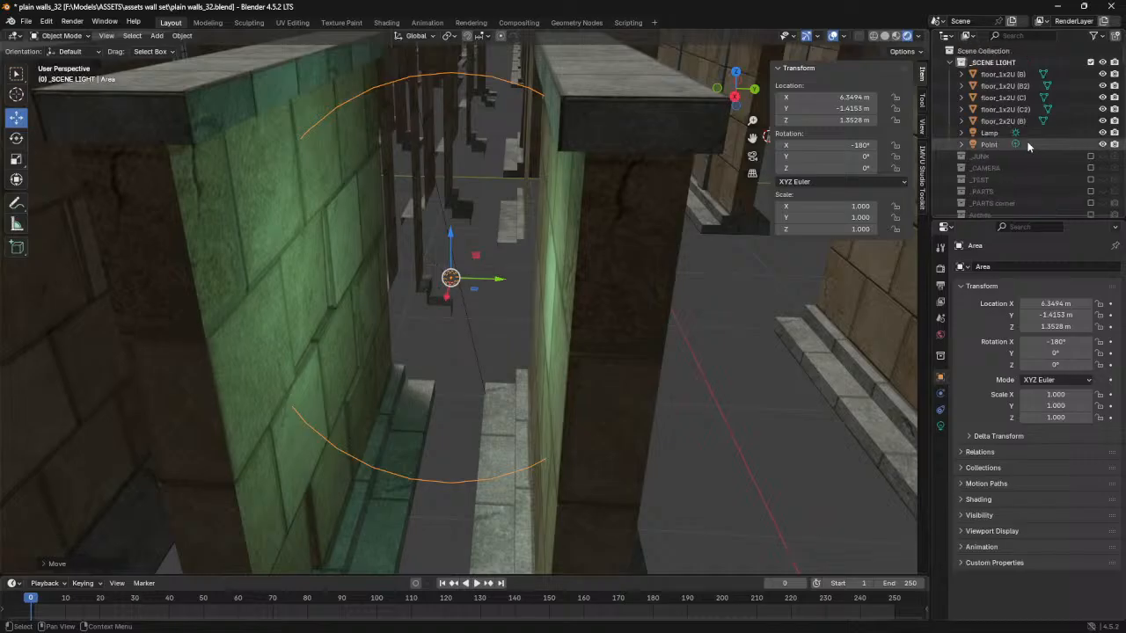
scroll(1026, 143, down, 4)
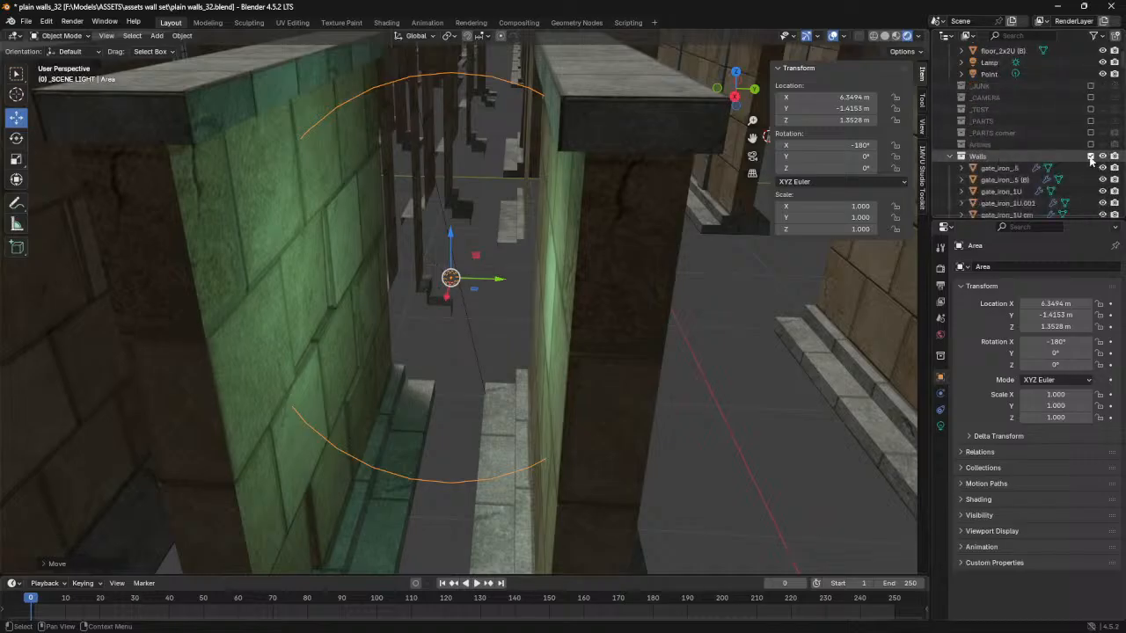
click(950, 156)
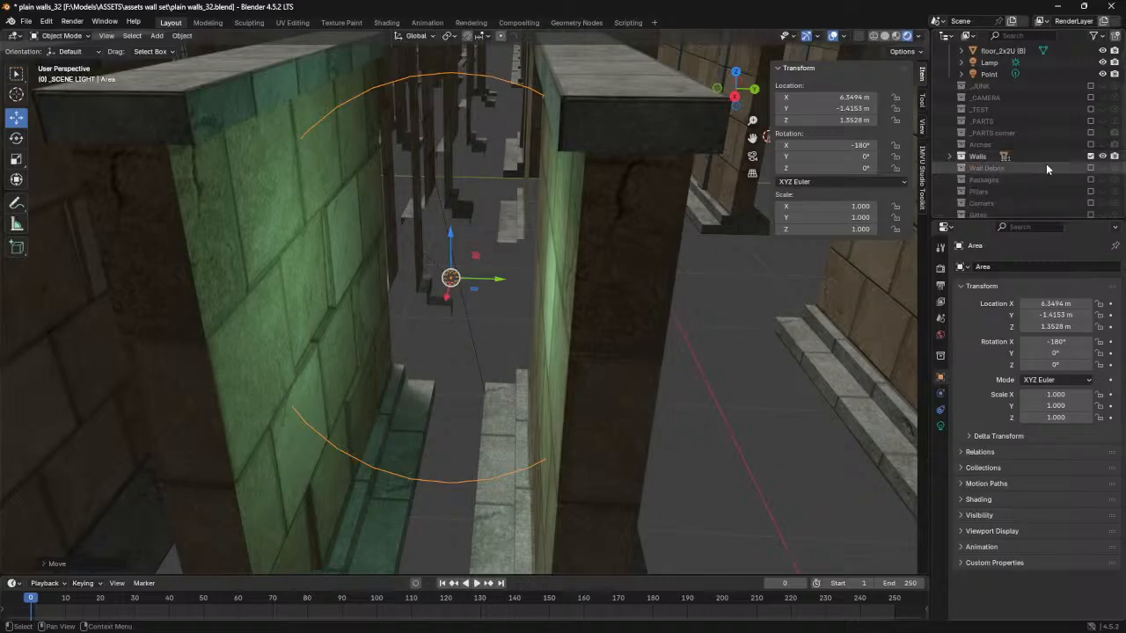
click(1091, 156)
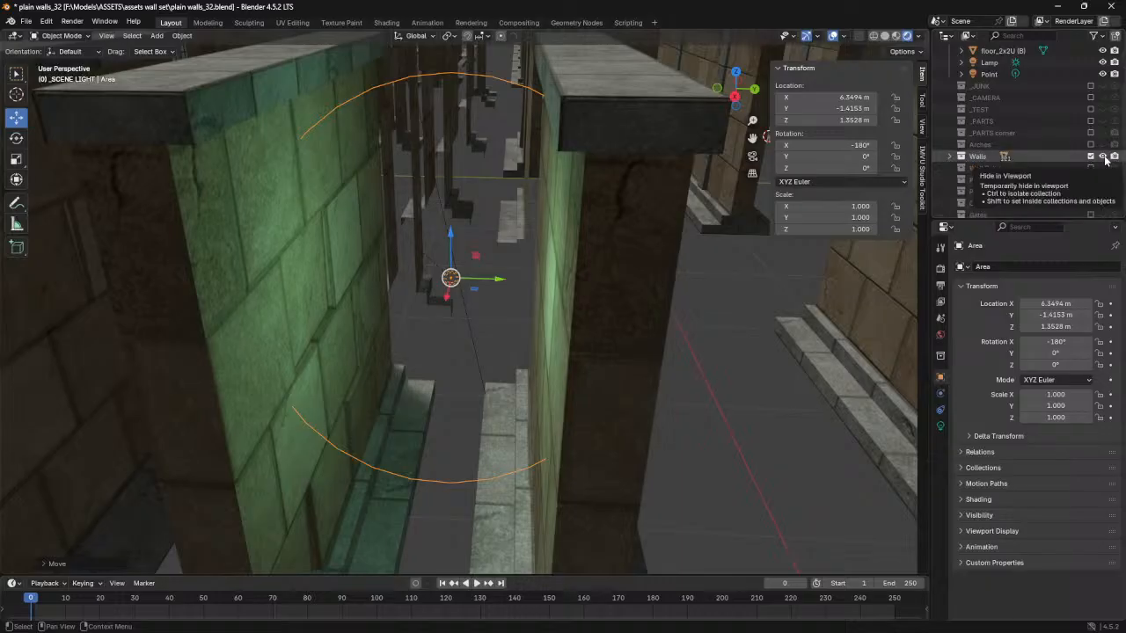
click(1103, 157)
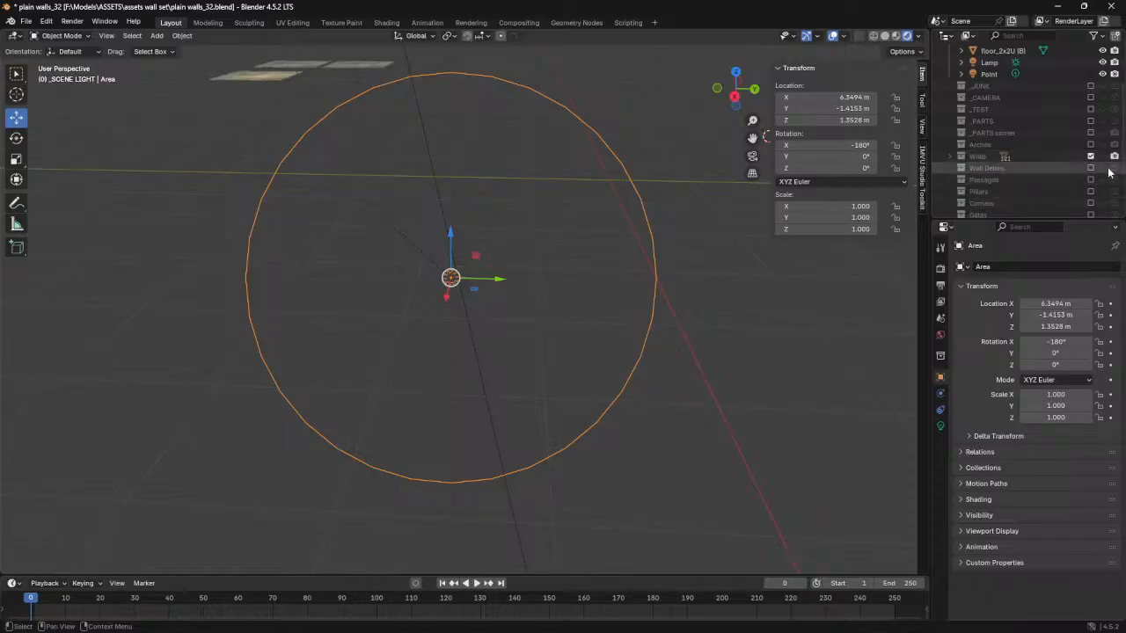
- Include the Wall Debris collection, hide the sidebar and examine the broken walls and loose bricks from several sides
click(1090, 167)
middle_drag(532, 215, 547, 242)
scroll(546, 243, down, 2)
shift+middle_drag(466, 251, 707, 269)
shift+middle_drag(369, 279, 591, 313)
shift+middle_drag(366, 333, 690, 292)
shift+middle_drag(473, 307, 621, 308)
scroll(620, 315, up, 3)
middle_drag(585, 343, 631, 330)
shift+middle_drag(569, 403, 391, 384)
key(n)
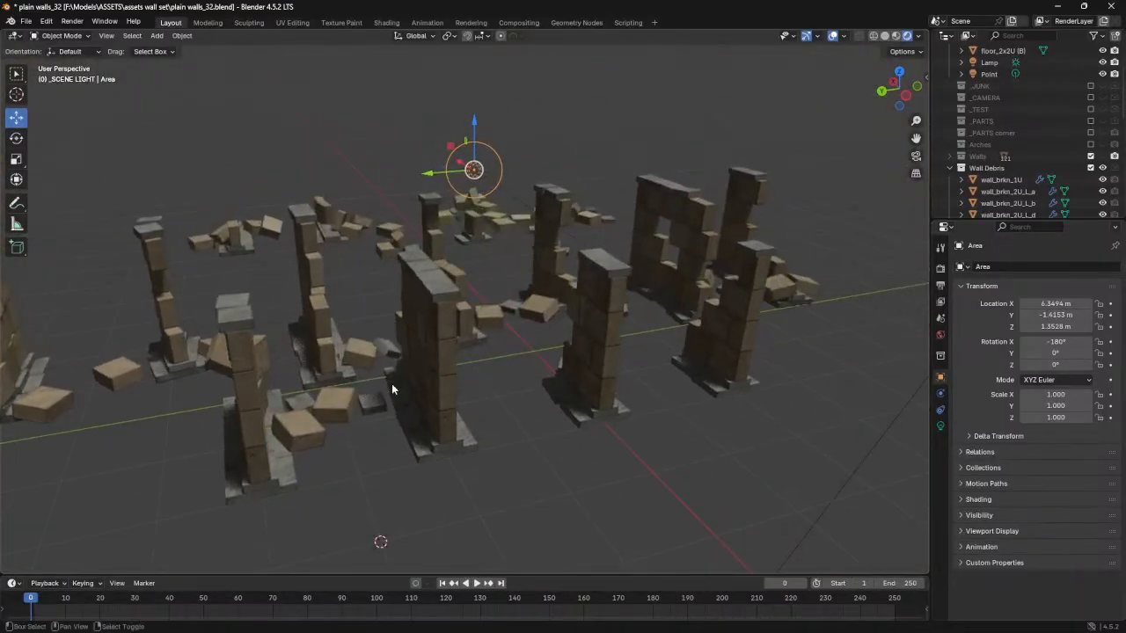
- Exclude the Wall Debris collection and show the Passages collection to examine its arched blocks
click(1091, 168)
click(1091, 180)
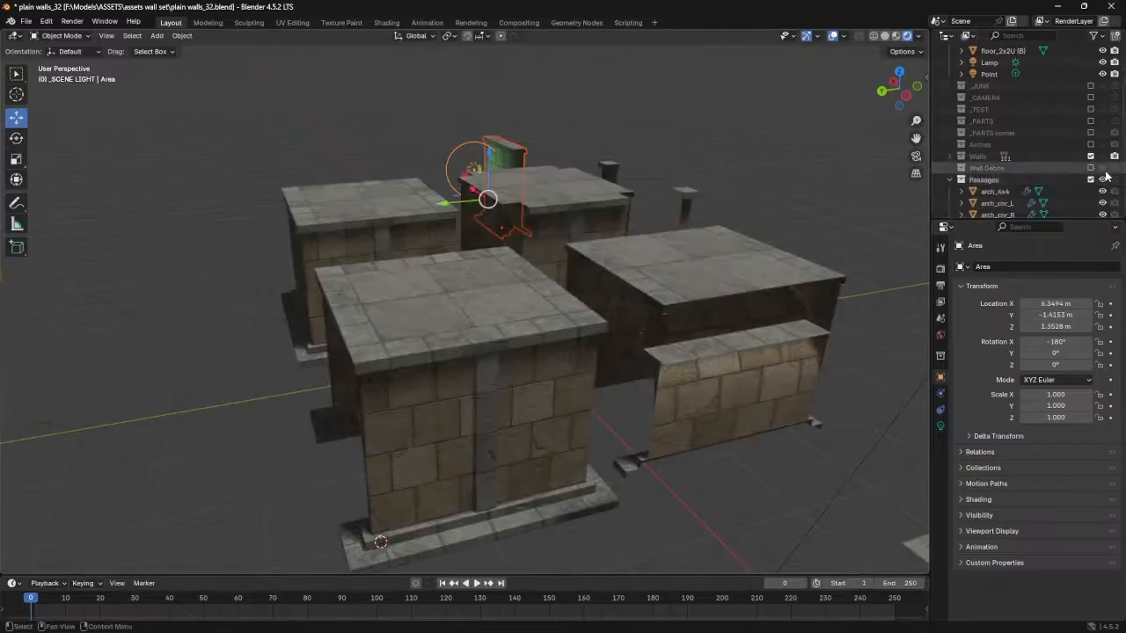
mouse_move(417, 342)
middle_down()
mouse_move(531, 358)
mouse_move(517, 334)
mouse_move(485, 326)
mouse_move(419, 364)
middle_up()
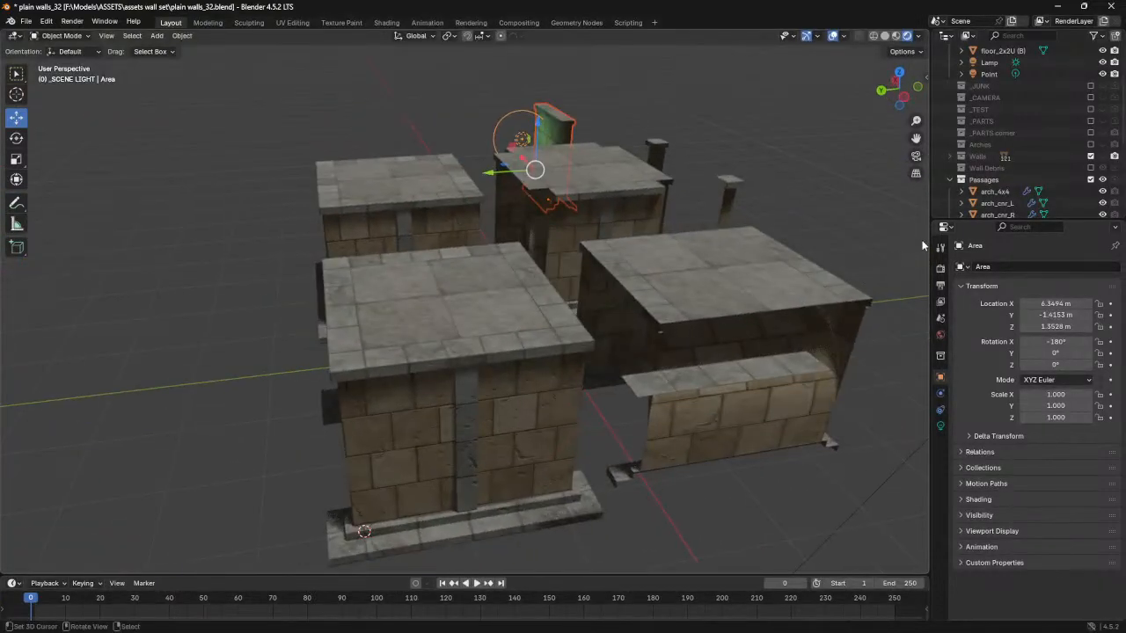
- Exclude the Passages collection and show the Pillars collection to examine the pillars from the other side
click(1090, 180)
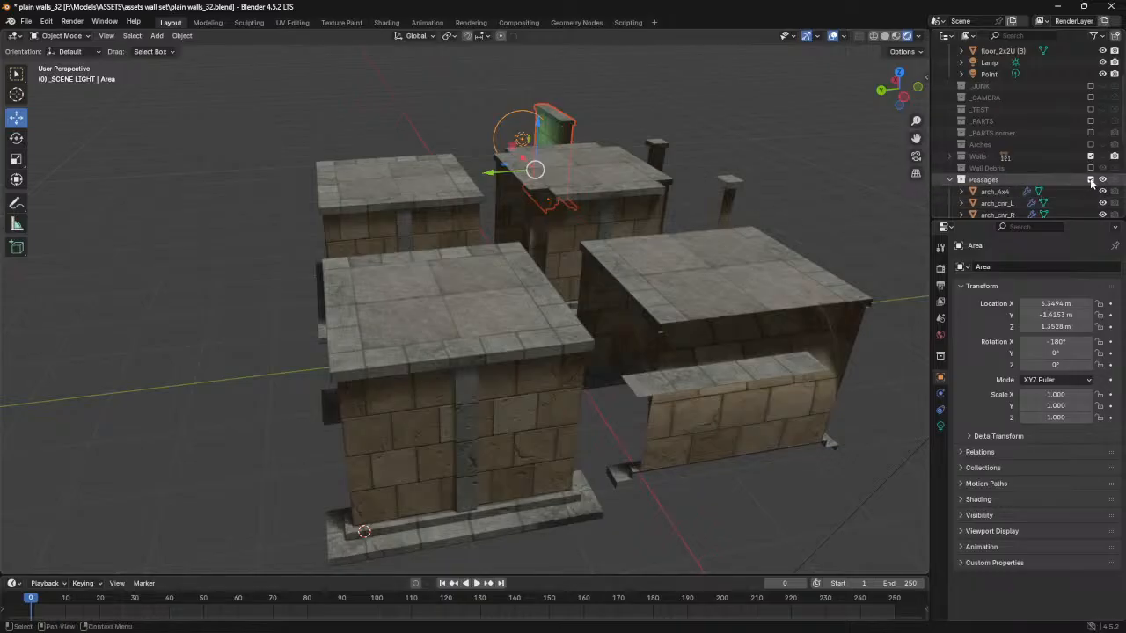
click(1091, 191)
click(1091, 191)
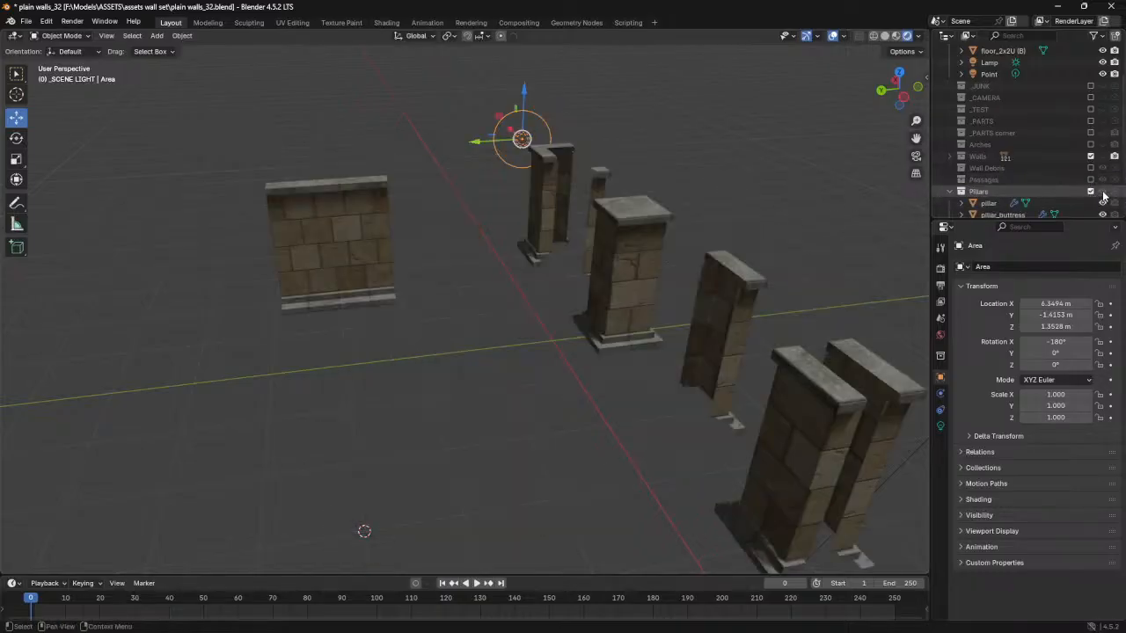
middle_drag(550, 324, 741, 323)
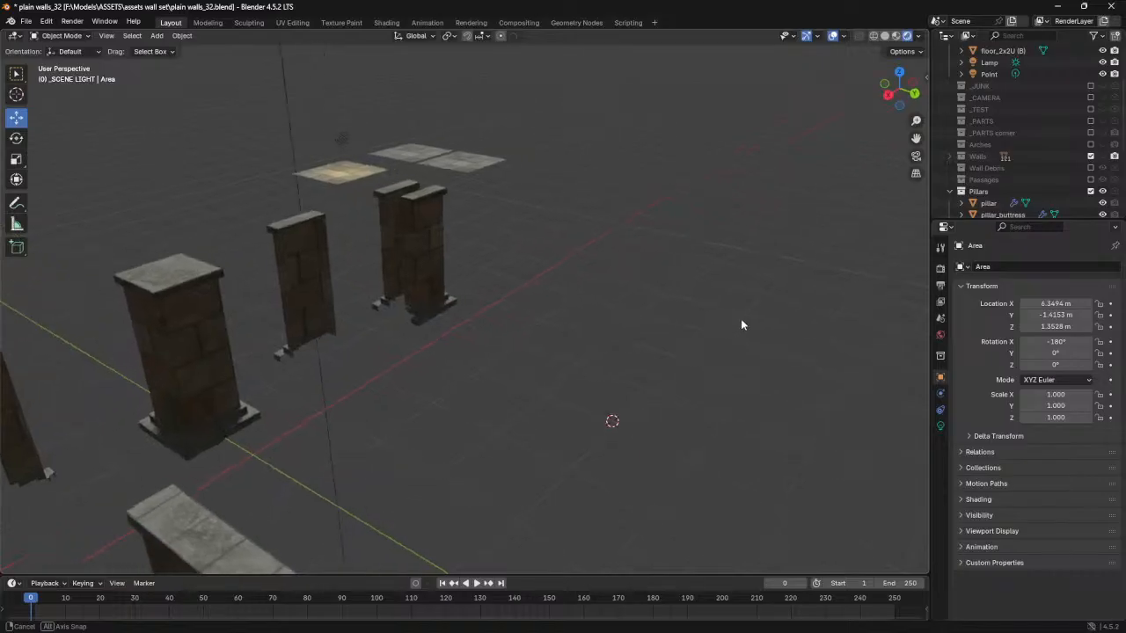
shift+middle_drag(217, 365, 484, 265)
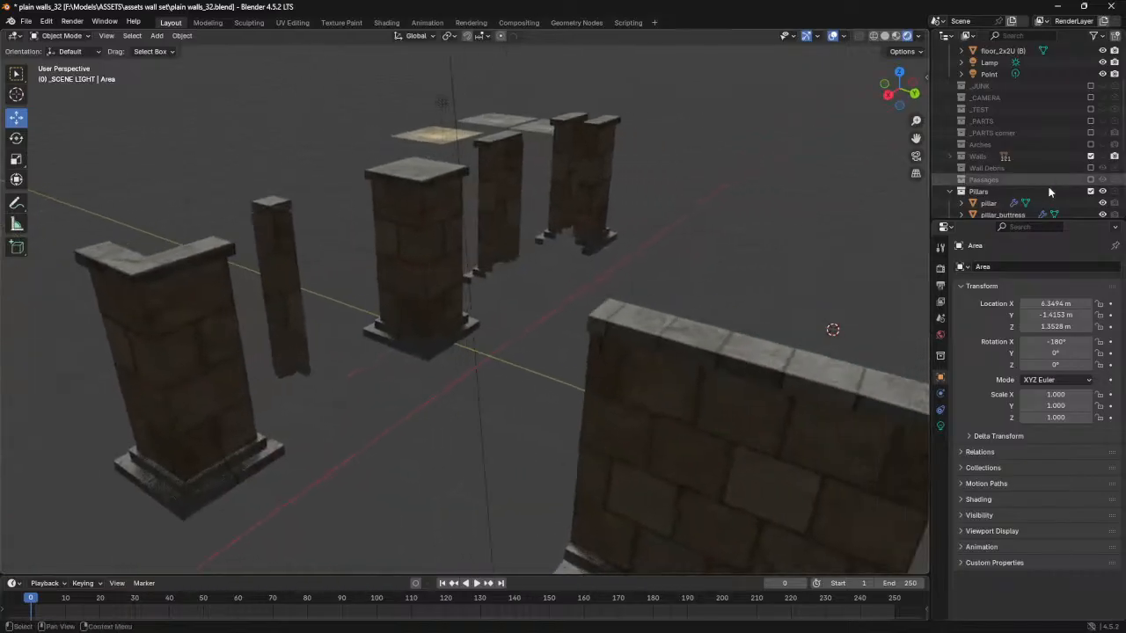
- Exclude the Pillars collection and show the Corners collection to examine its round and square corner blocks
scroll(1048, 178, down, 4)
click(1090, 123)
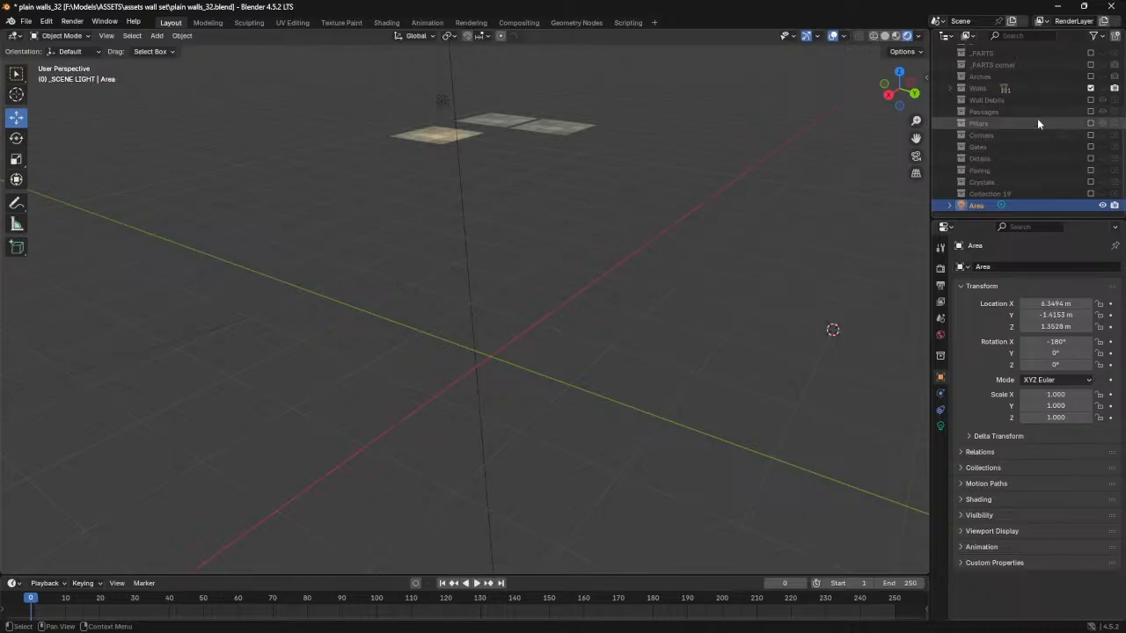
click(1090, 135)
click(1103, 136)
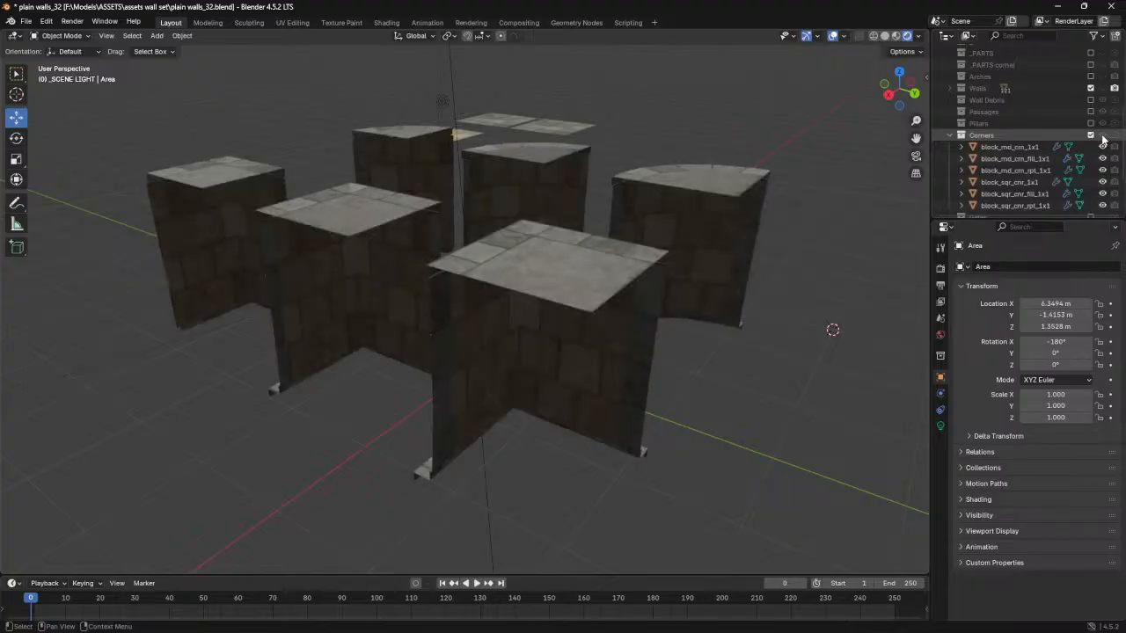
middle_drag(396, 276, 651, 283)
middle_drag(478, 347, 444, 358)
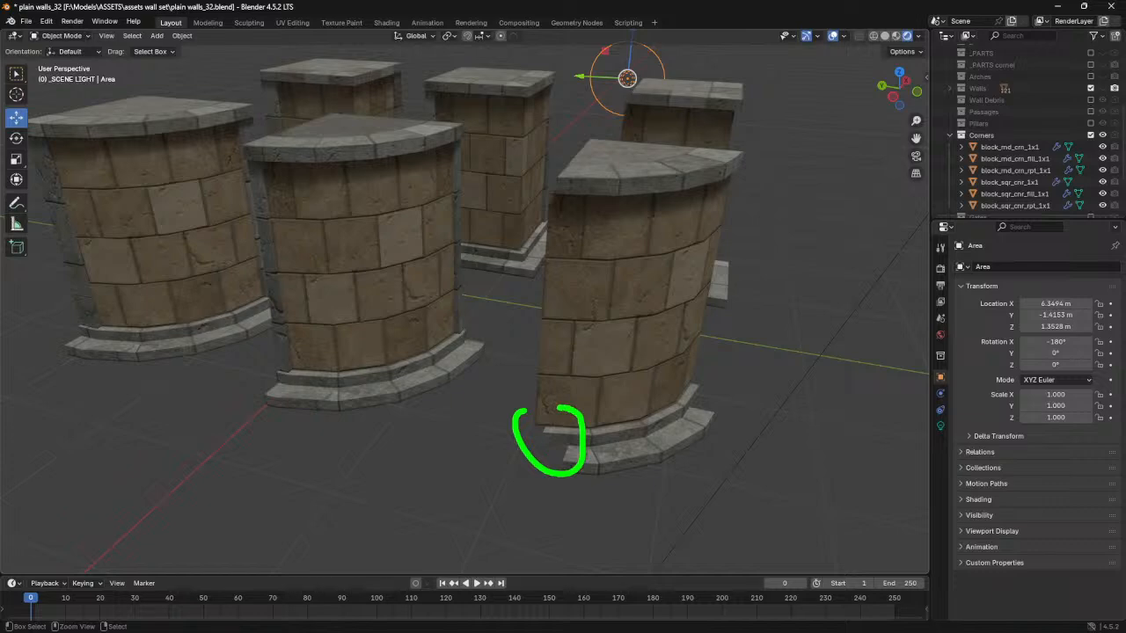
- Examine the open ends of the base trim on the rounded corner block, comparing them with the square corner blocks
key(Escape)
scroll(572, 440, up, 7)
mouse_move(525, 439)
shift+middle_down()
mouse_move(494, 337)
mouse_move(470, 330)
shift+middle_up()
scroll(495, 339, down, 3)
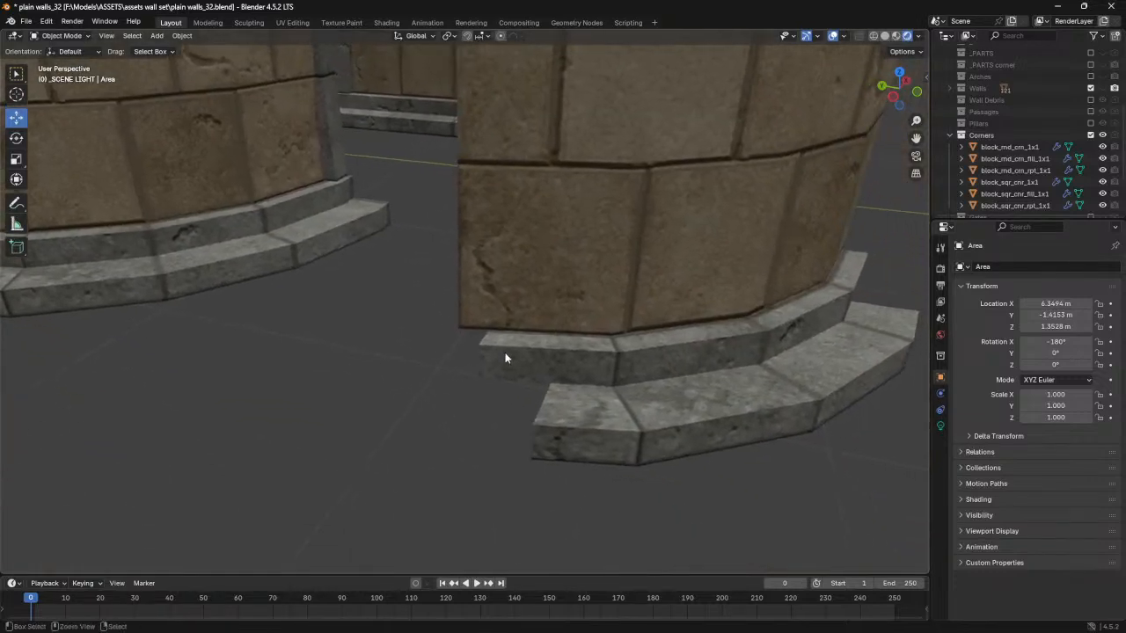
drag(475, 288, 446, 254)
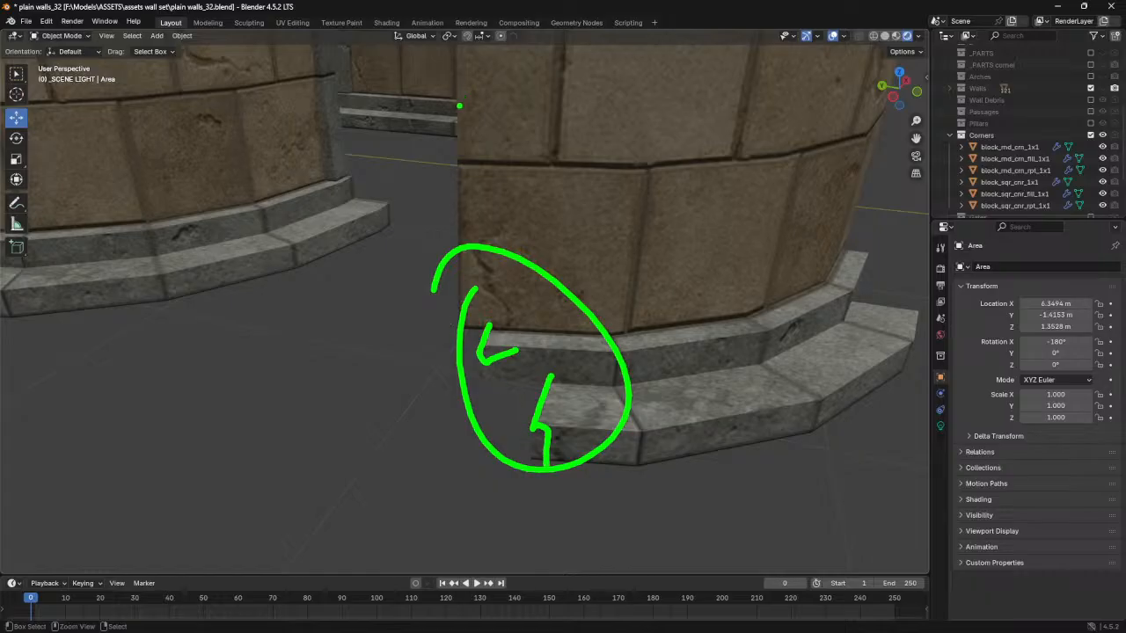
key(Escape)
middle_drag(488, 348, 420, 347)
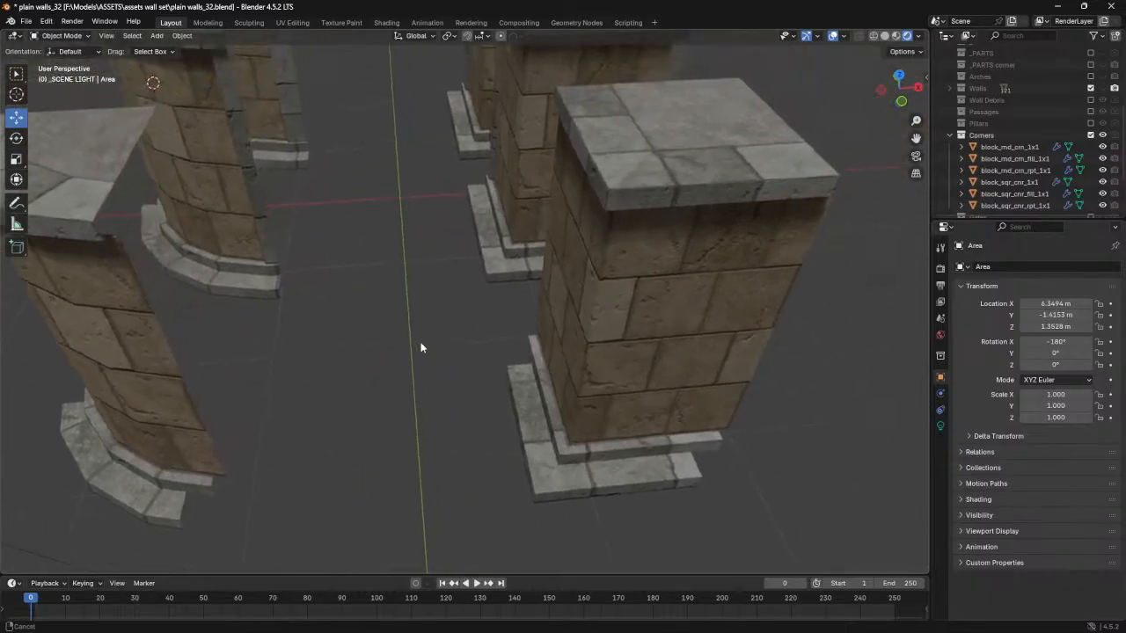
middle_drag(467, 315, 474, 347)
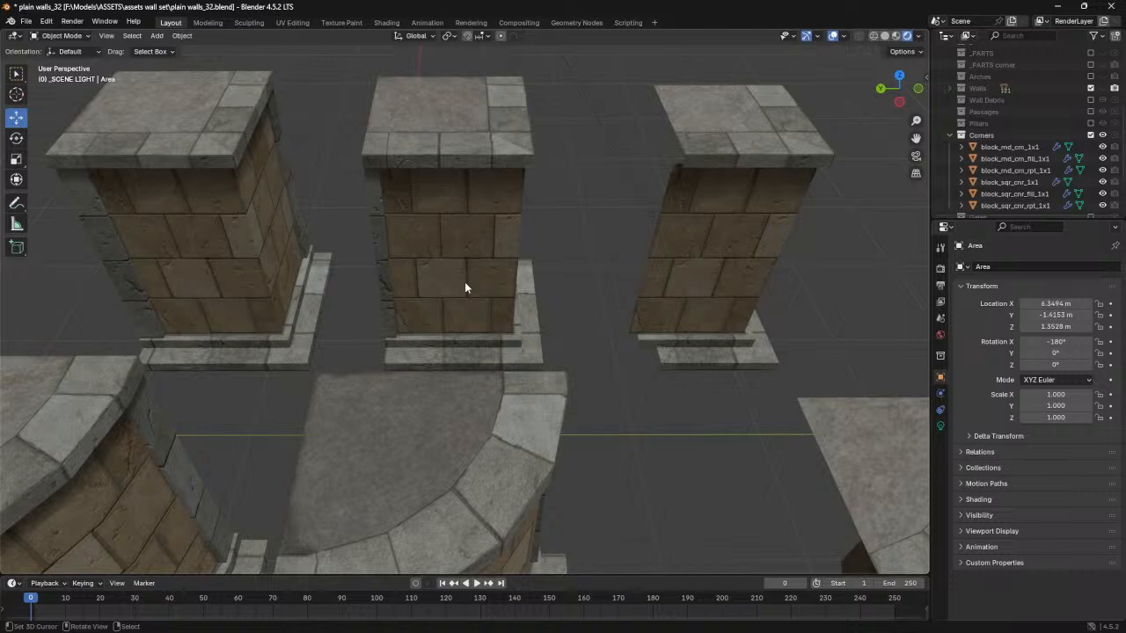
- Check the side edge of the middle square corner block and exclude the Corners collection from the view layer
key(ctrl+2)
drag(376, 184, 379, 193)
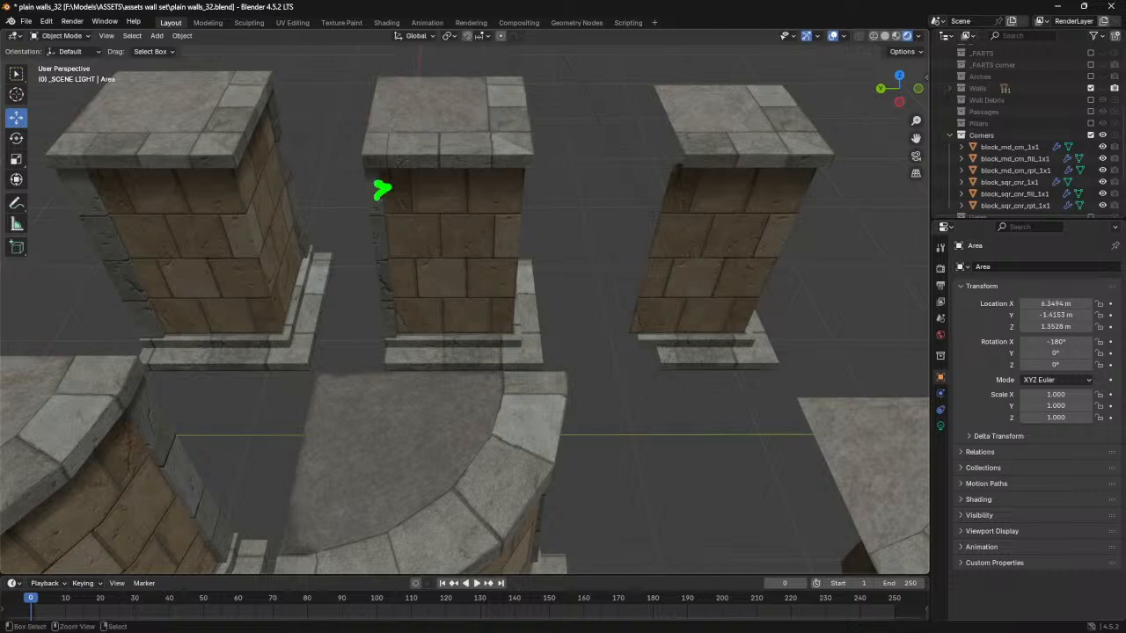
middle_drag(504, 322, 444, 316)
click(1091, 134)
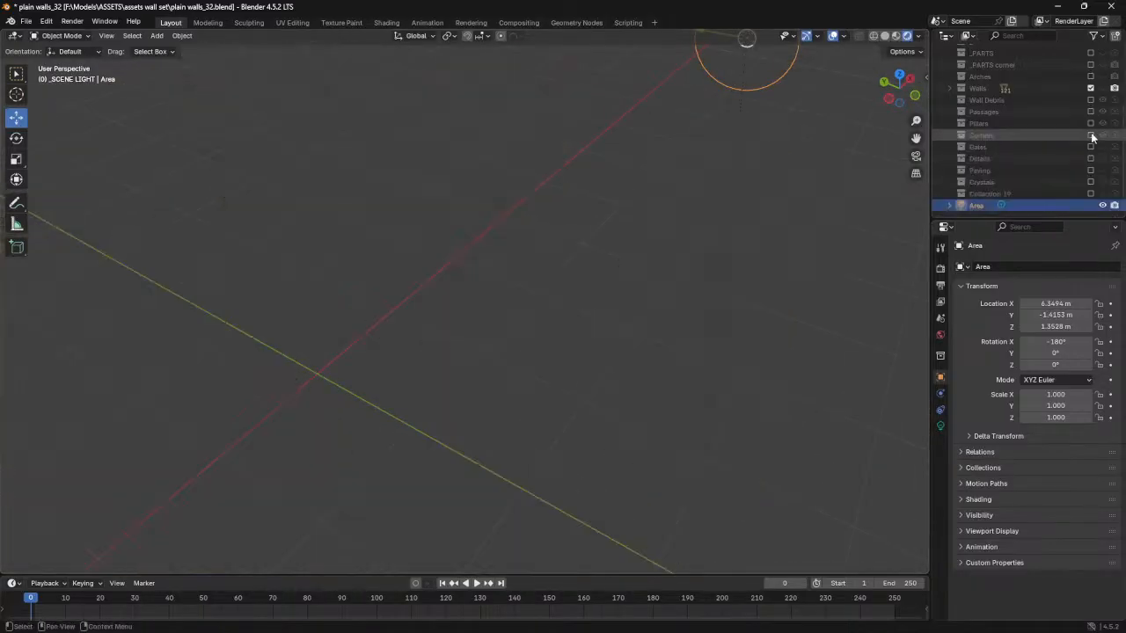
- Include and unhide the Gates collection to examine its doors, grilles, lintels and buttons from several angles
click(1090, 147)
click(1090, 147)
middle_drag(530, 278, 614, 283)
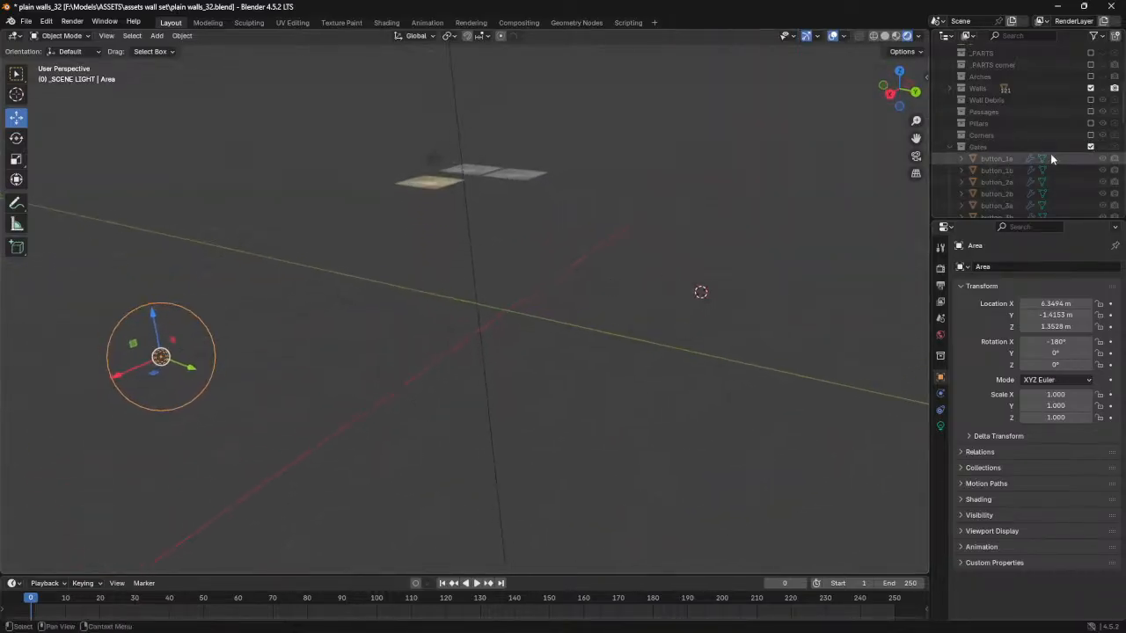
click(1103, 147)
middle_drag(648, 332, 581, 333)
scroll(581, 332, up, 5)
middle_drag(314, 368, 413, 369)
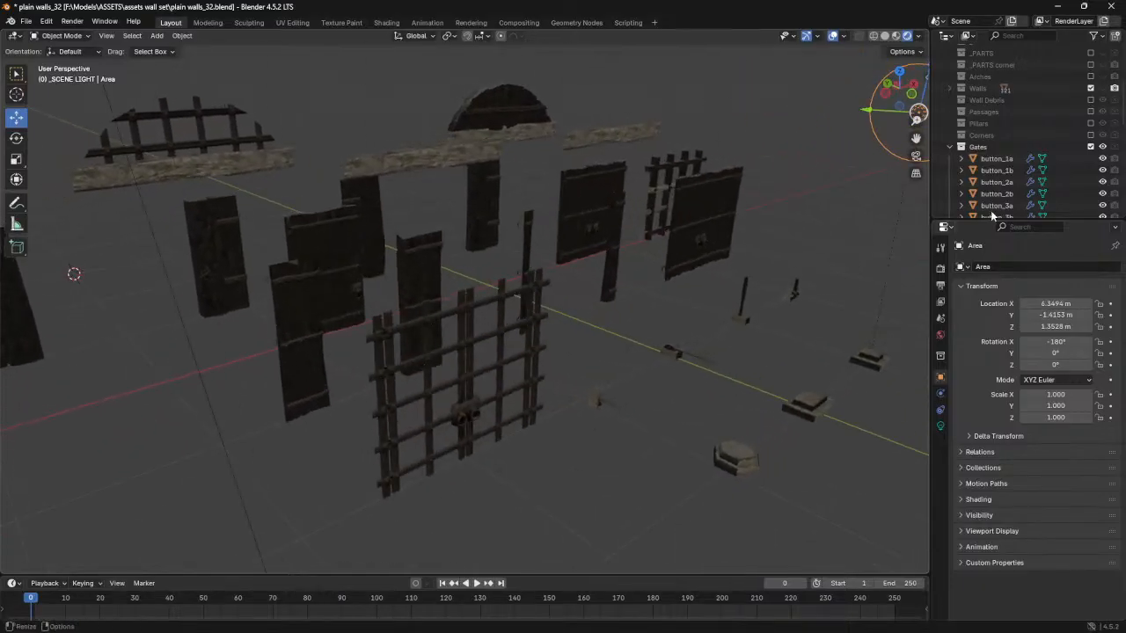
- Exclude the Gates collection and include the Details collection to examine its altars, fire pit and crystals
click(1091, 147)
click(1091, 158)
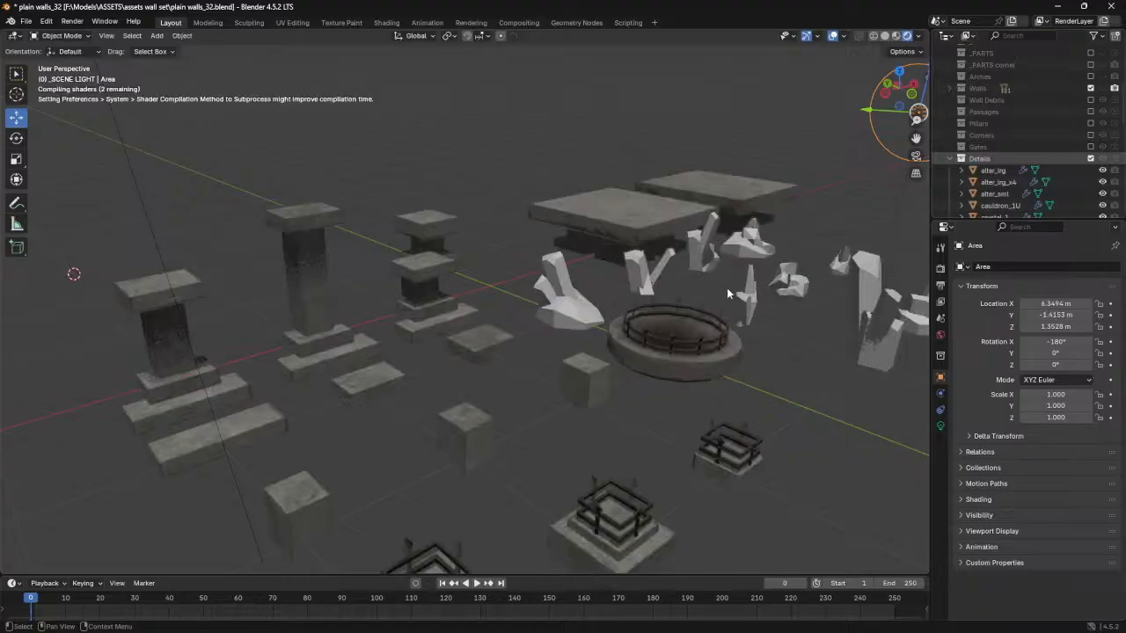
middle_drag(646, 312, 604, 286)
shift+middle_drag(304, 343, 413, 274)
click(573, 295)
click(788, 274)
middle_drag(788, 274, 425, 332)
- Examine the tall crystal and the clusters around it, and exclude the Details collection from the view layer
click(266, 274)
middle_drag(263, 277, 313, 327)
scroll(466, 298, down, 2)
scroll(467, 302, down, 2)
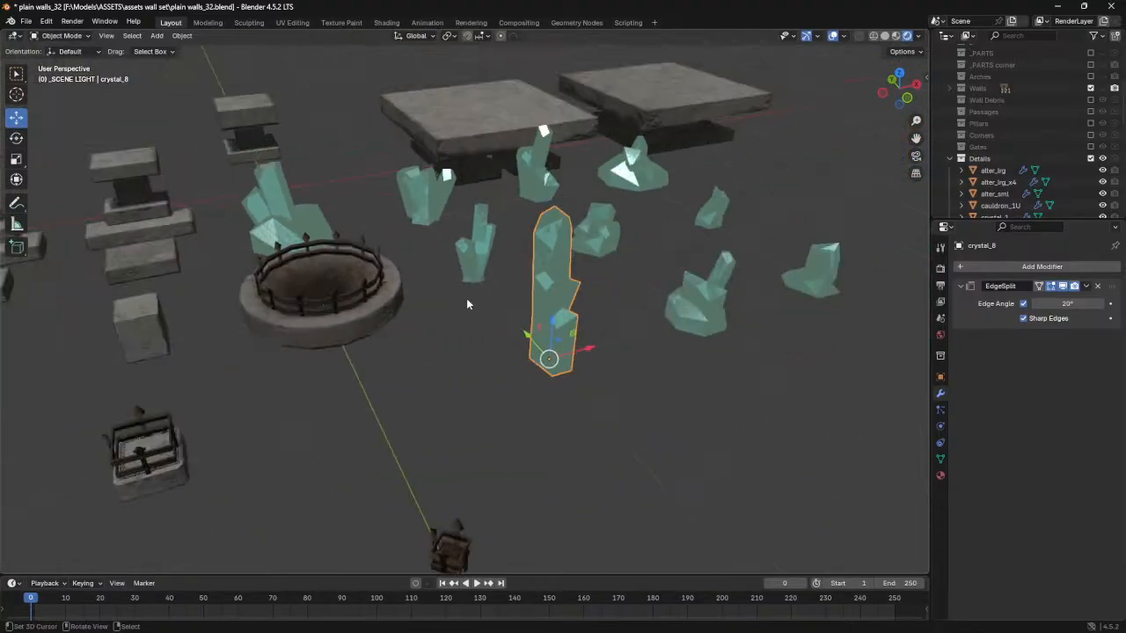
shift+middle_drag(510, 290, 470, 279)
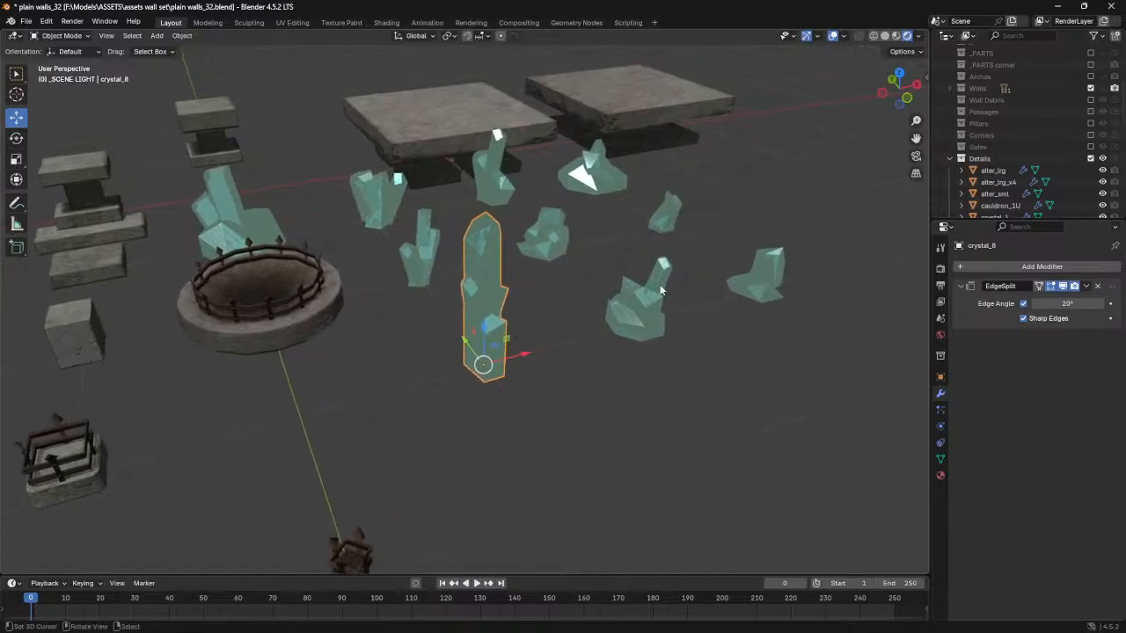
click(1090, 159)
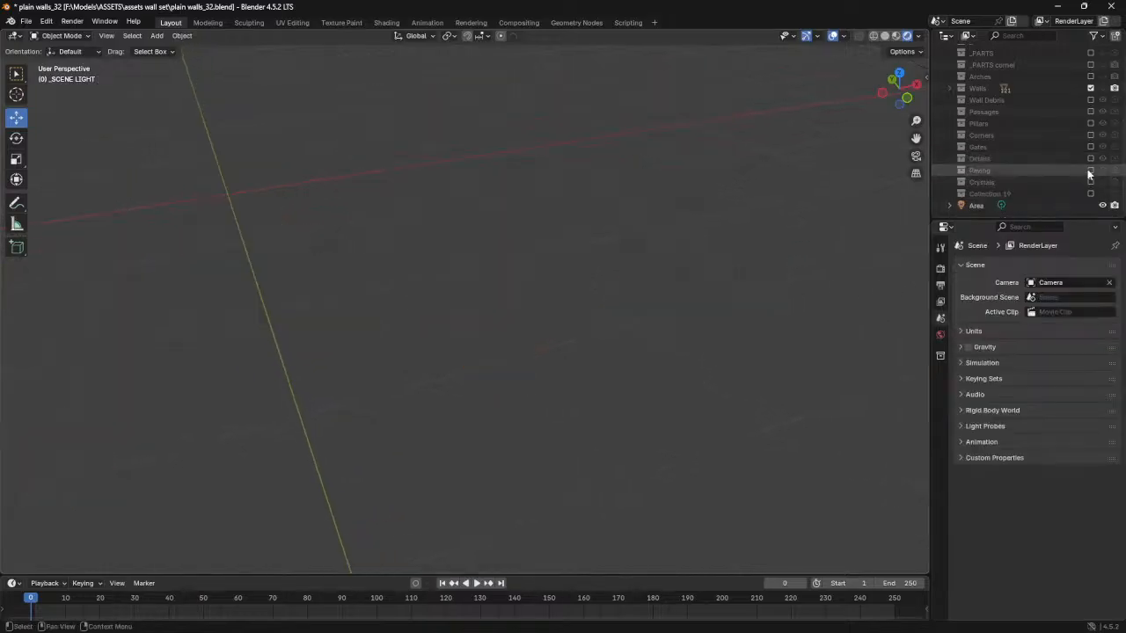
- Show the Paving collection to examine its floor tiles, steps and raised platforms, and exclude it from the view layer
click(1102, 172)
scroll(618, 248, down, 5)
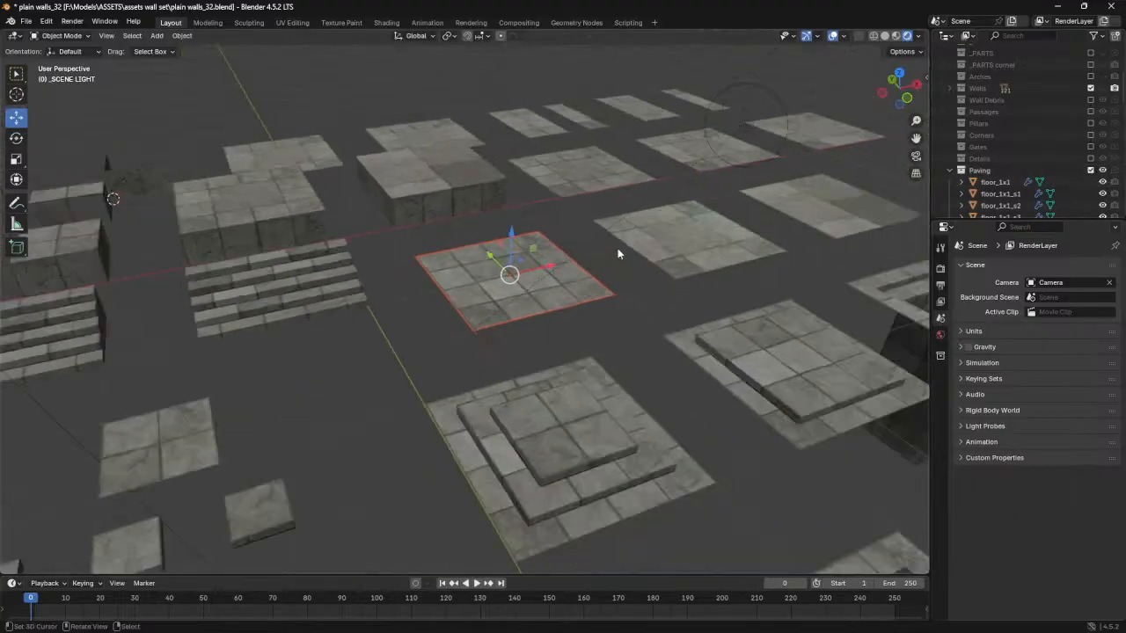
middle_drag(464, 331, 475, 384)
scroll(510, 358, up, 5)
click(439, 301)
click(529, 191)
click(399, 105)
middle_drag(510, 201, 651, 272)
click(1091, 171)
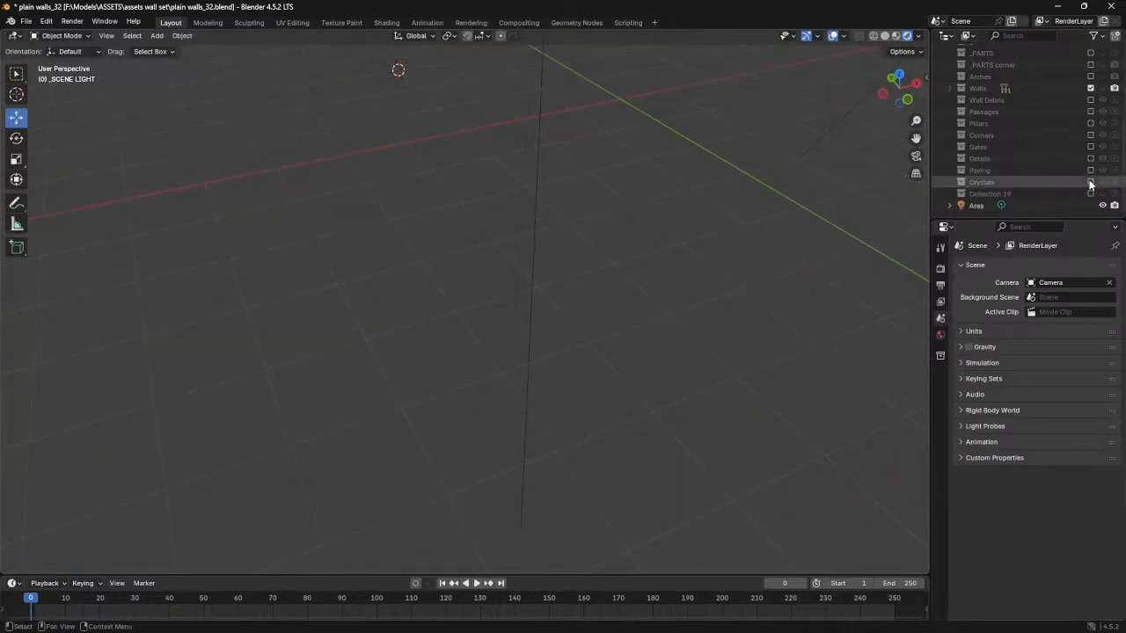
- Show the Crystals collection, frame its tallest crystal for a close look, and exclude the collection from the view layer
click(1102, 184)
shift+middle_drag(792, 182, 507, 338)
scroll(451, 312, up, 4)
click(478, 299)
key(KP_Decimal)
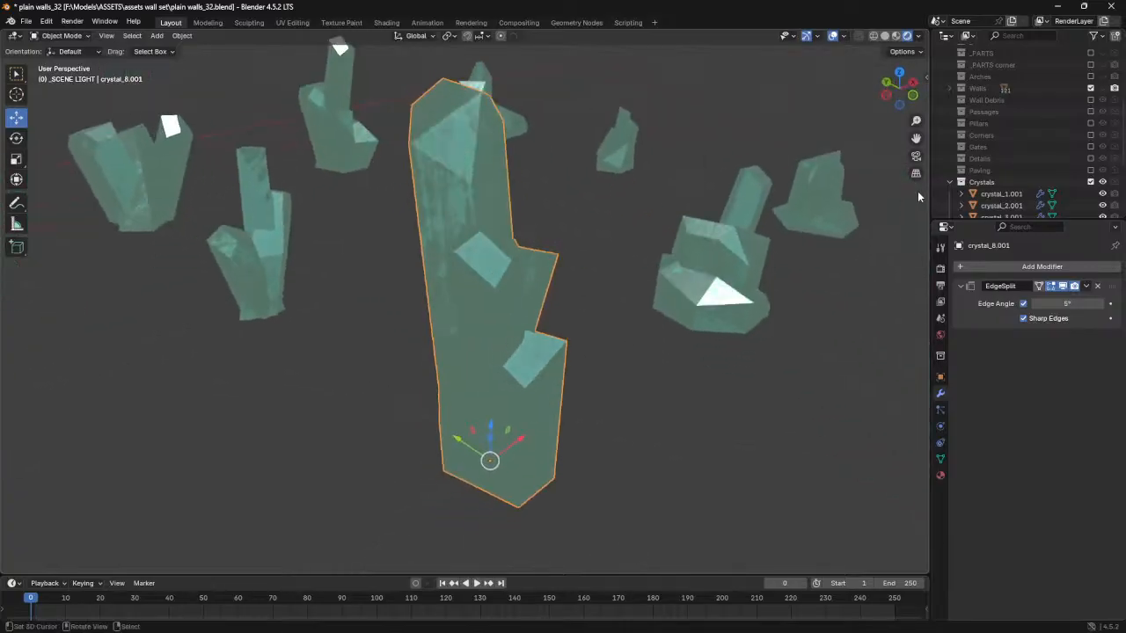
click(1091, 181)
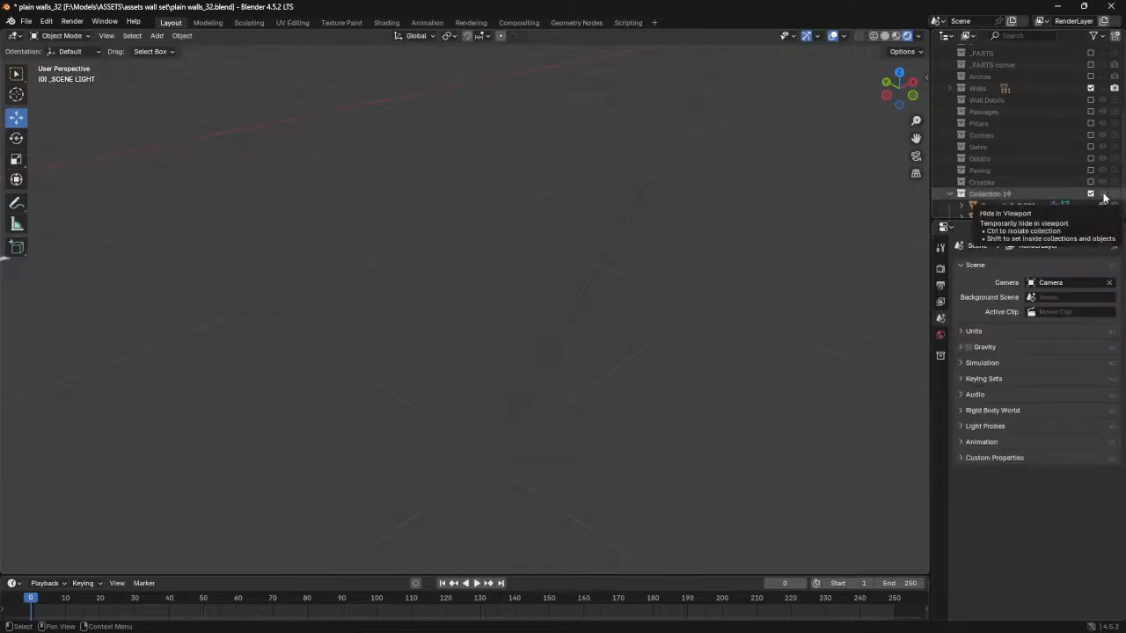
- Show Collection 19 to examine its wooden and untextured floor pit frames, framing the untextured one, and exclude the collection
click(1103, 194)
middle_drag(188, 301, 517, 356)
scroll(517, 357, up, 5)
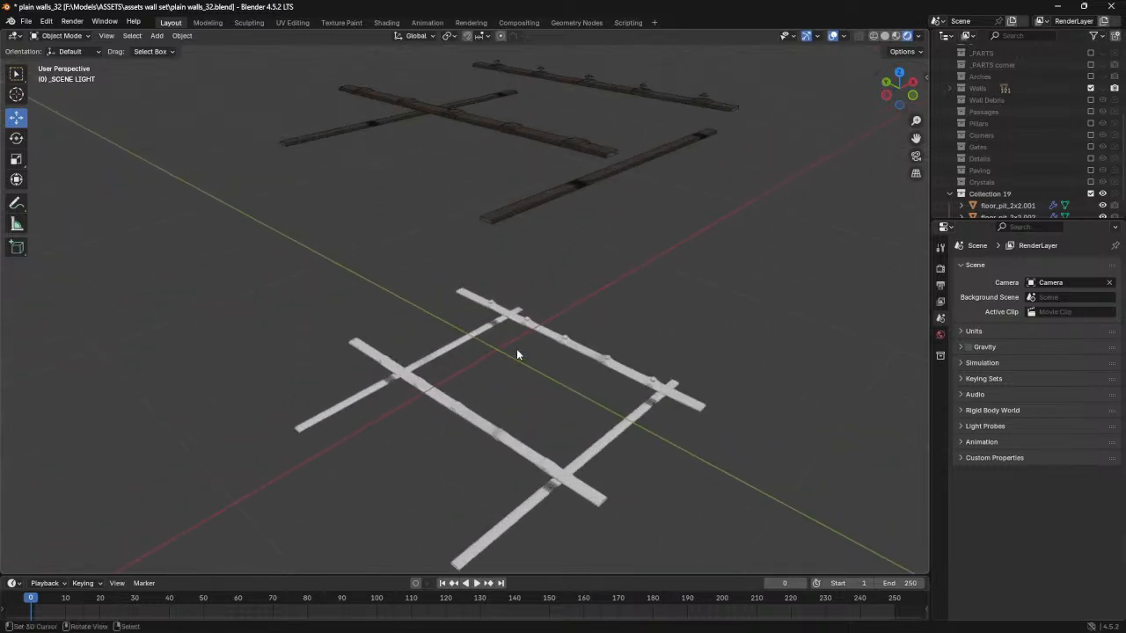
middle_drag(495, 272, 589, 352)
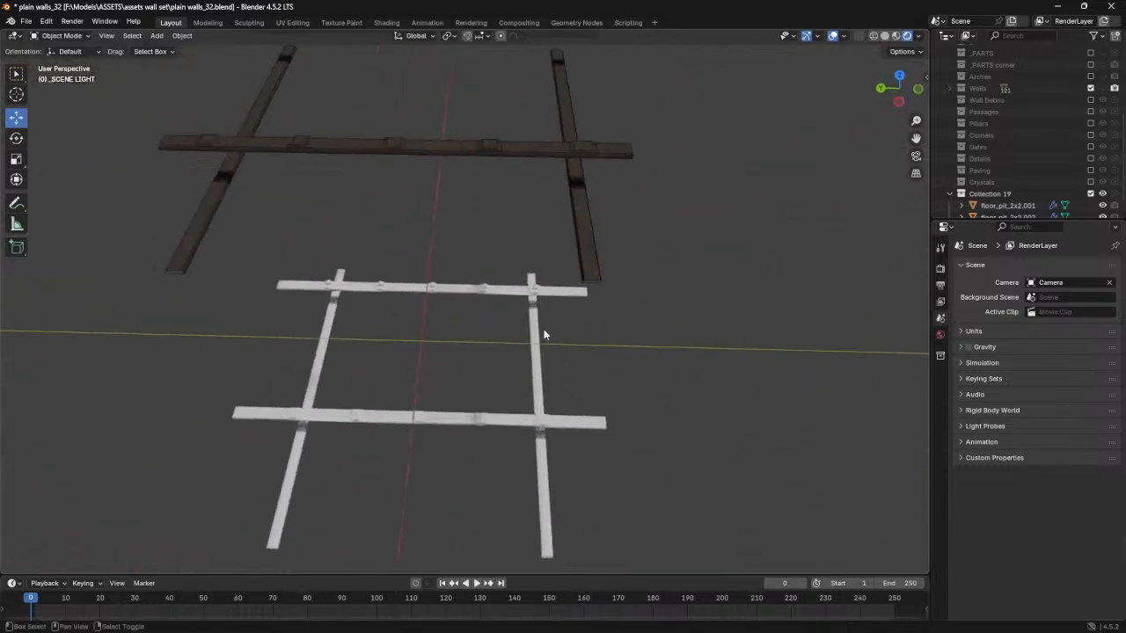
middle_drag(241, 279, 315, 320)
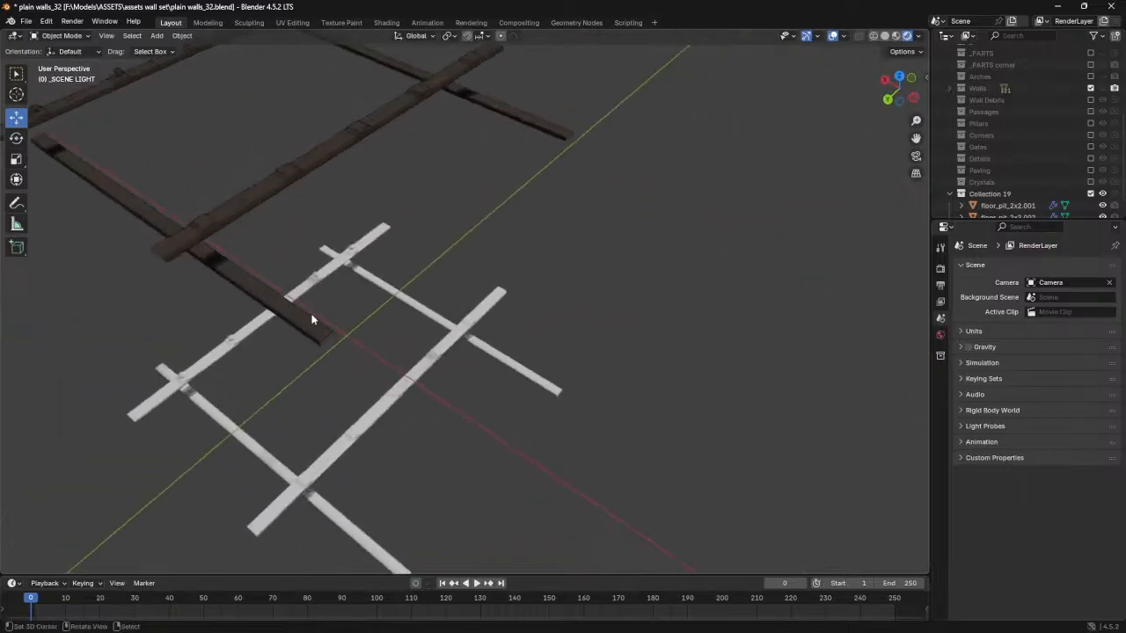
click(206, 372)
key(KP_Decimal)
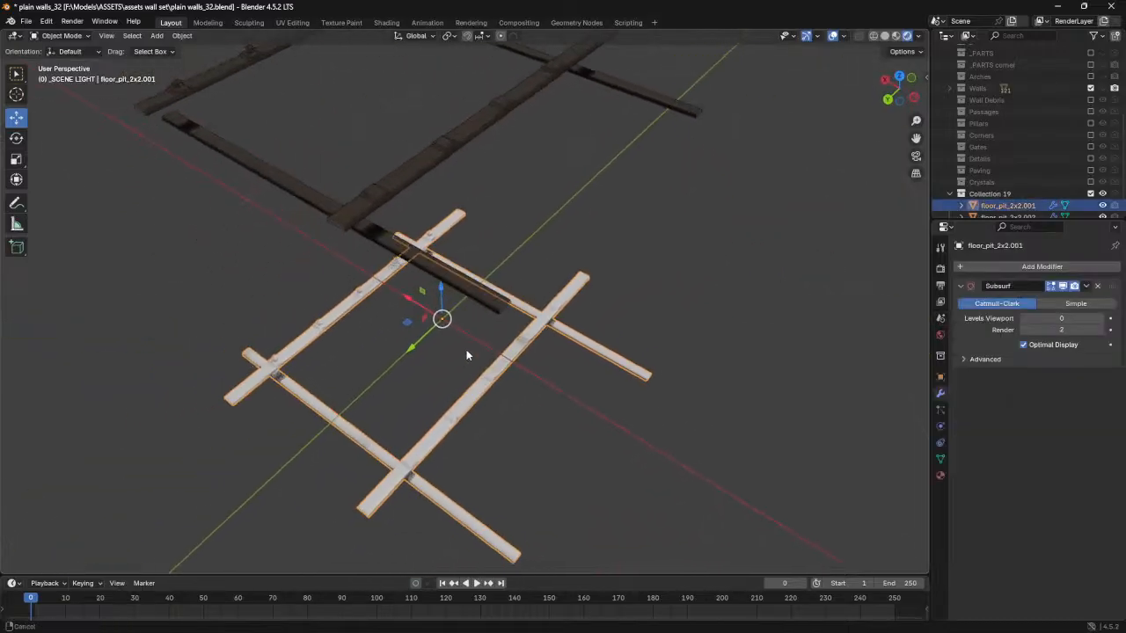
scroll(1115, 180, down, 1)
click(1094, 175)
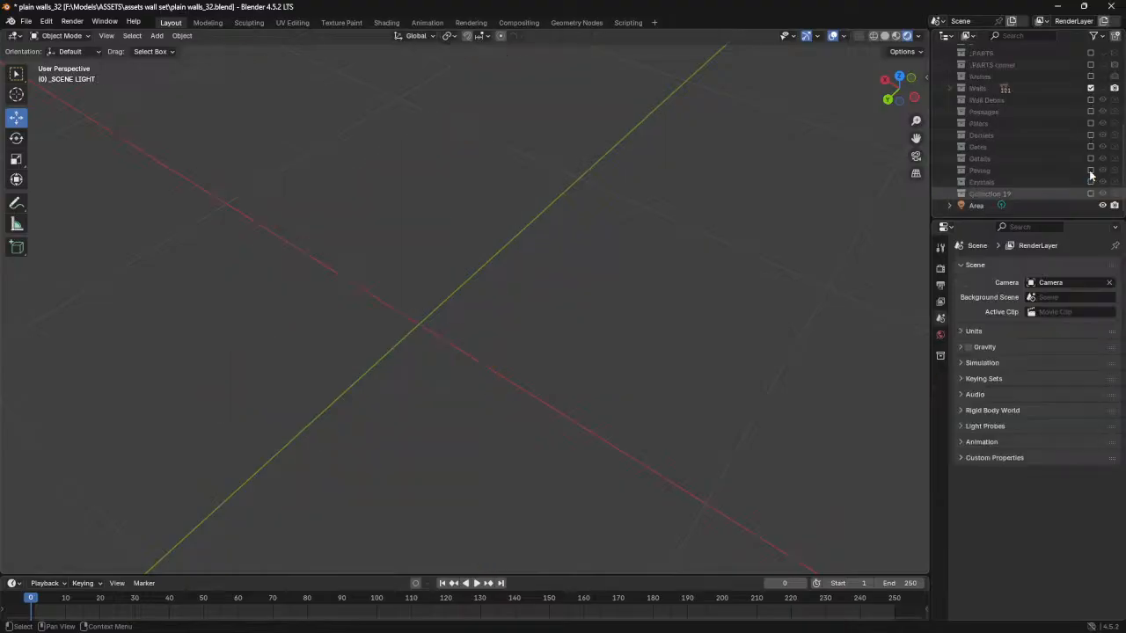
- Bring the Walls collection back into view and look over the complete set of capped brick walls
scroll(1069, 106, up, 3)
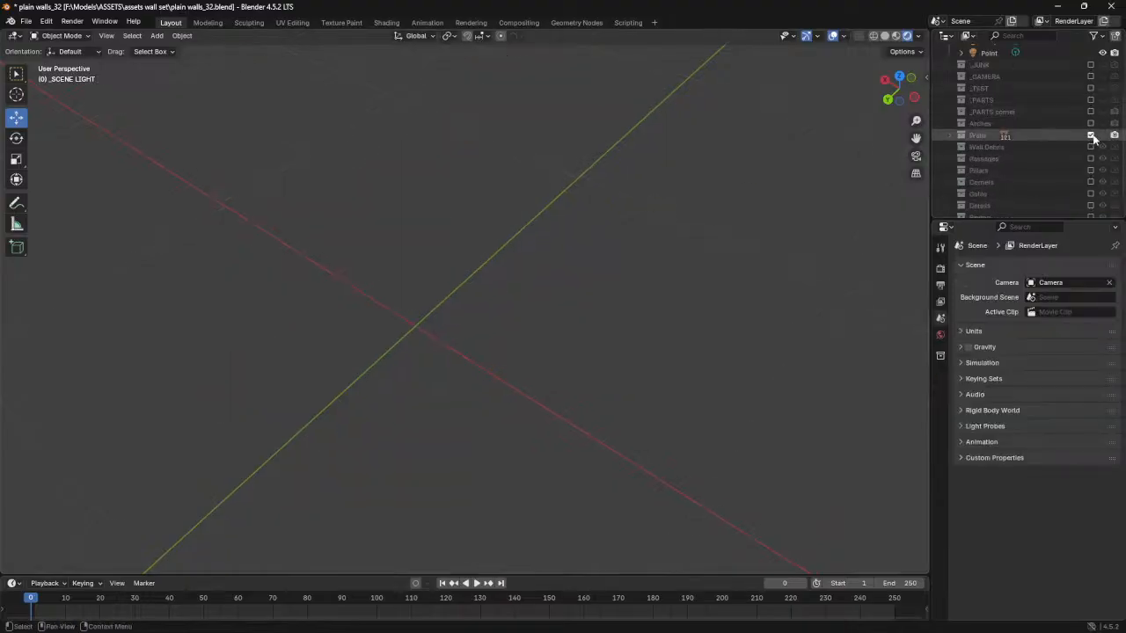
click(1091, 135)
scroll(589, 246, down, 5)
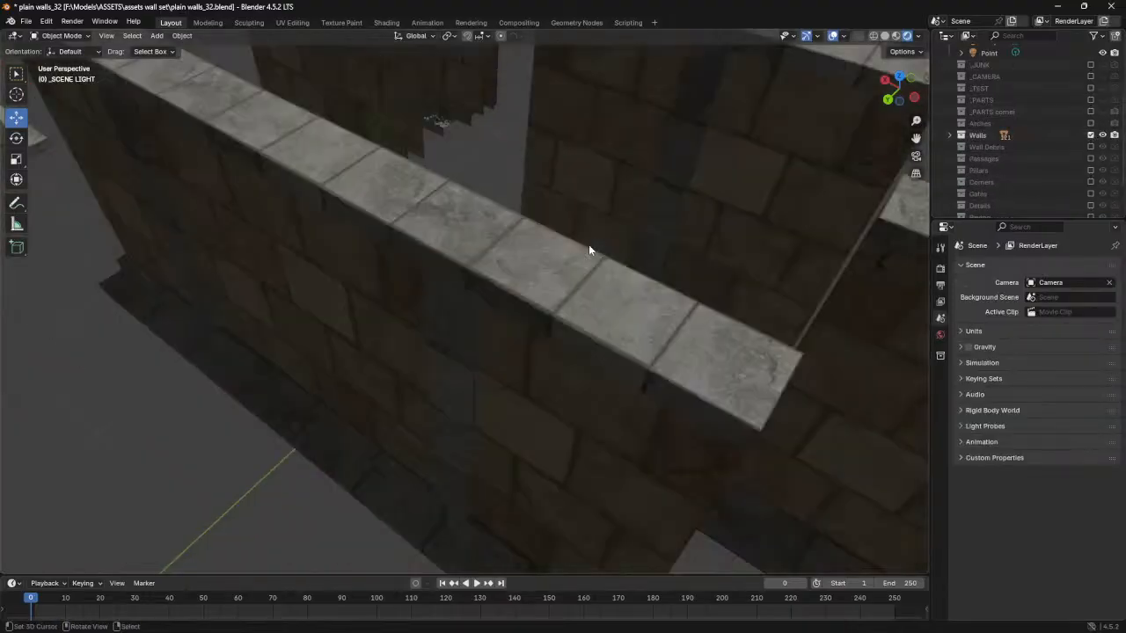
middle_drag(441, 280, 320, 279)
scroll(484, 291, down, 3)
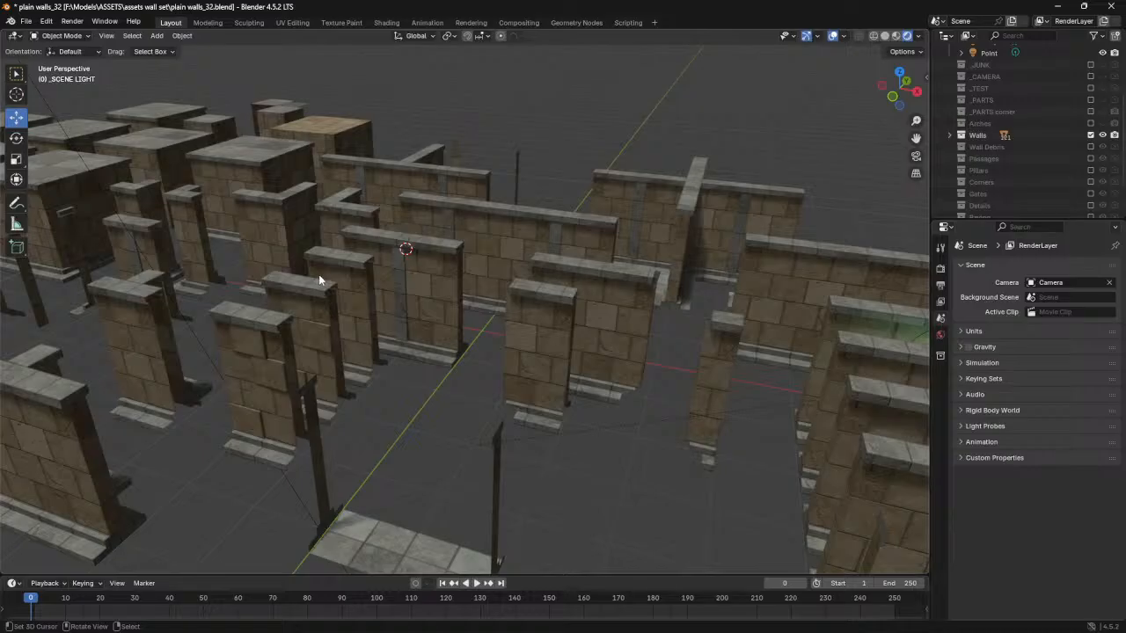
mouse_move(612, 271)
middle_down()
mouse_move(564, 282)
mouse_move(567, 263)
mouse_move(612, 278)
mouse_move(466, 286)
mouse_move(411, 225)
mouse_move(601, 282)
mouse_move(507, 282)
mouse_move(603, 285)
middle_up()
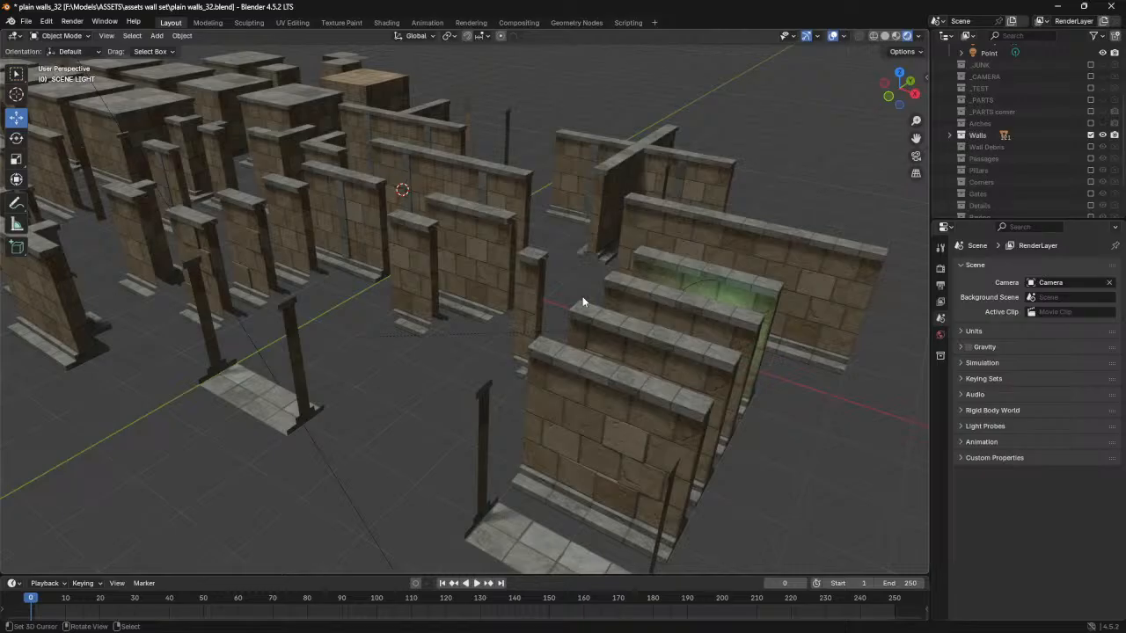